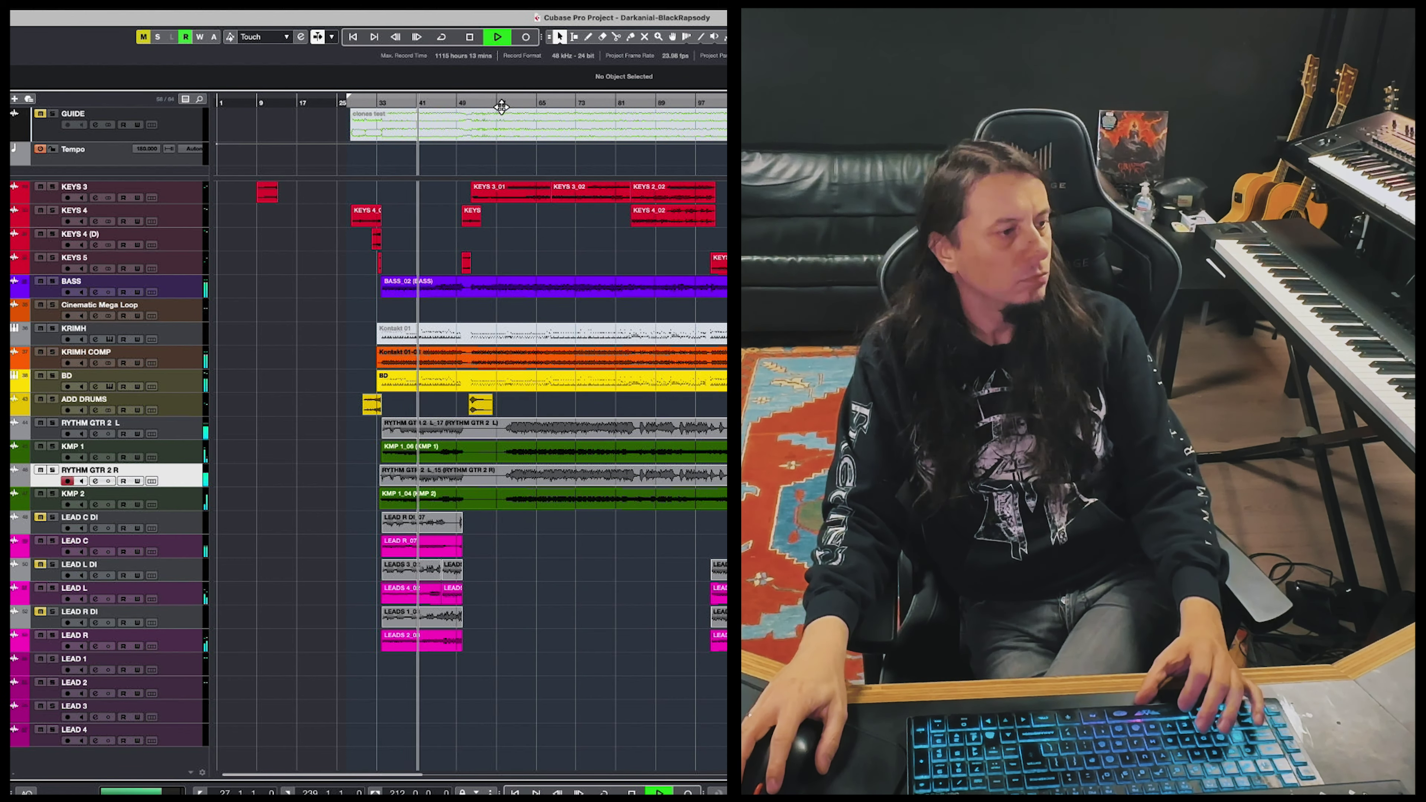
Stop playback and insert Ampknob - MLC S_Zero 100 on the RYTHM GTR 2 L track.
key("space")
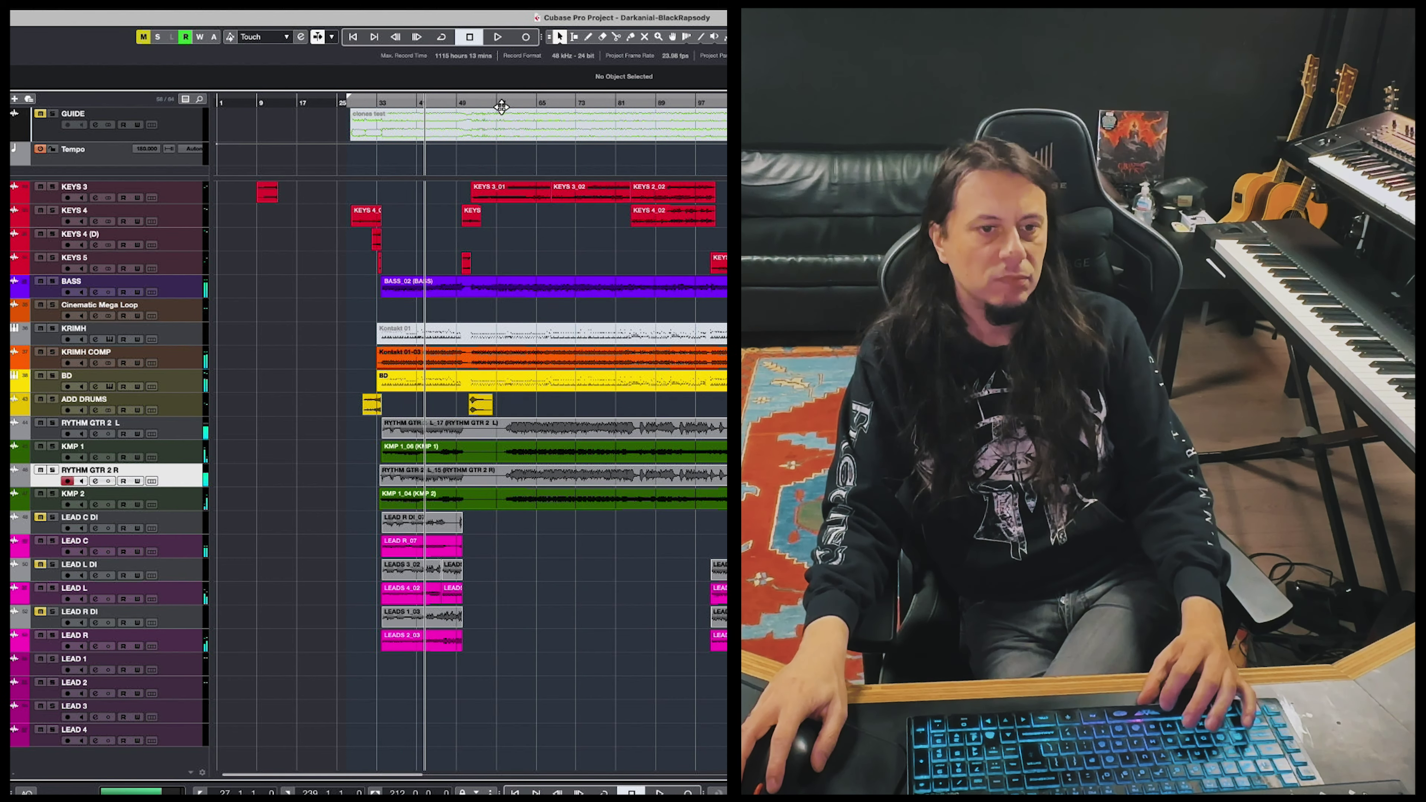
left_click(184, 431)
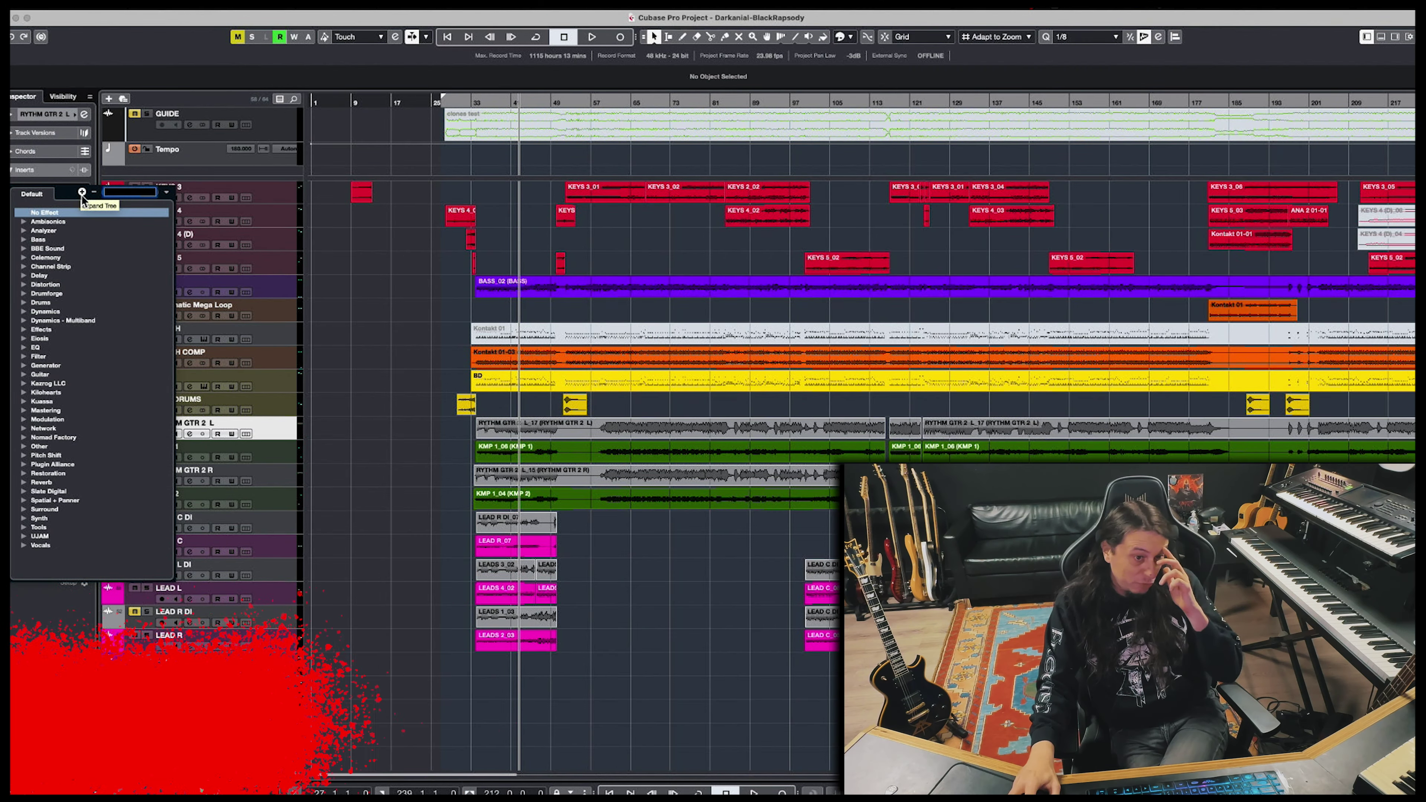
type("AMP")
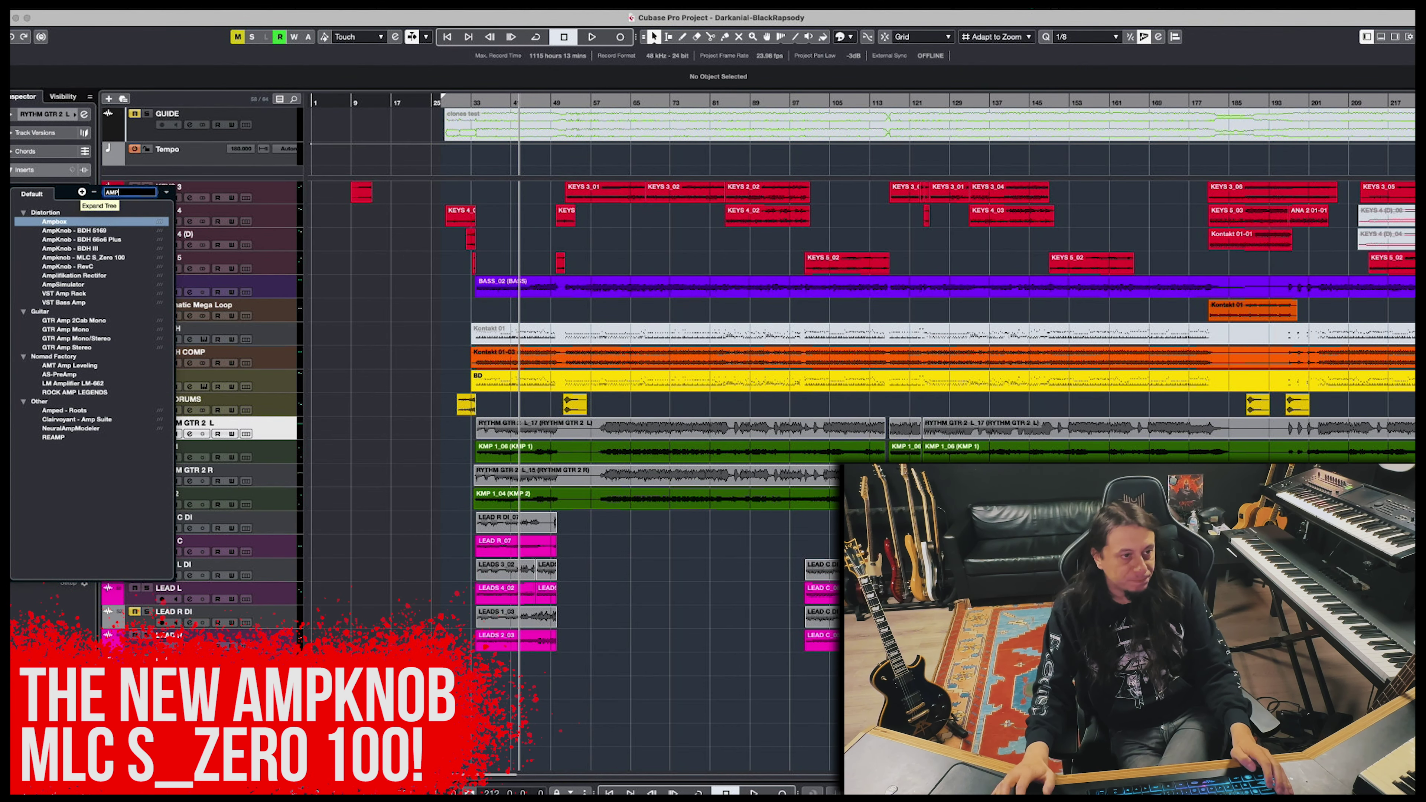
left_click(120, 259)
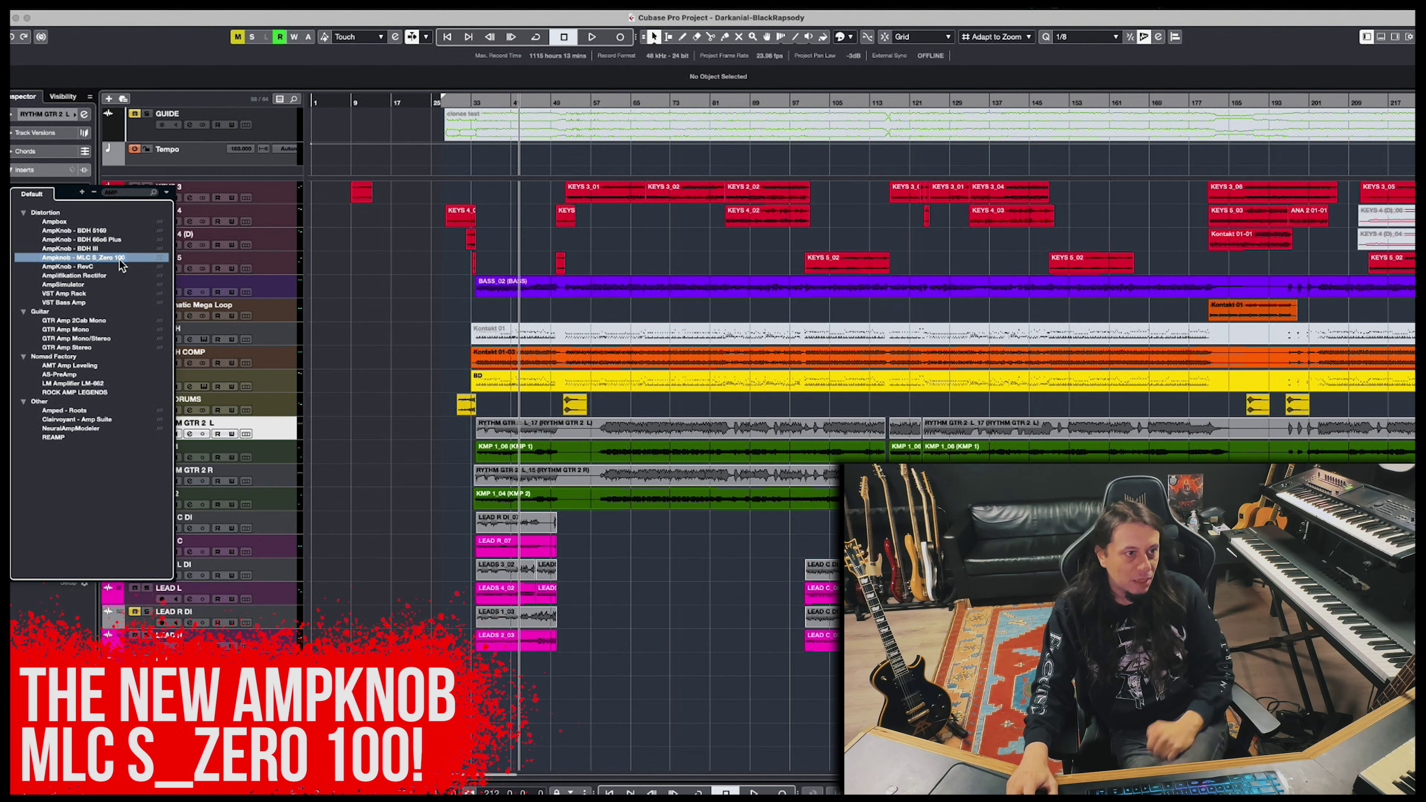
key("Return")
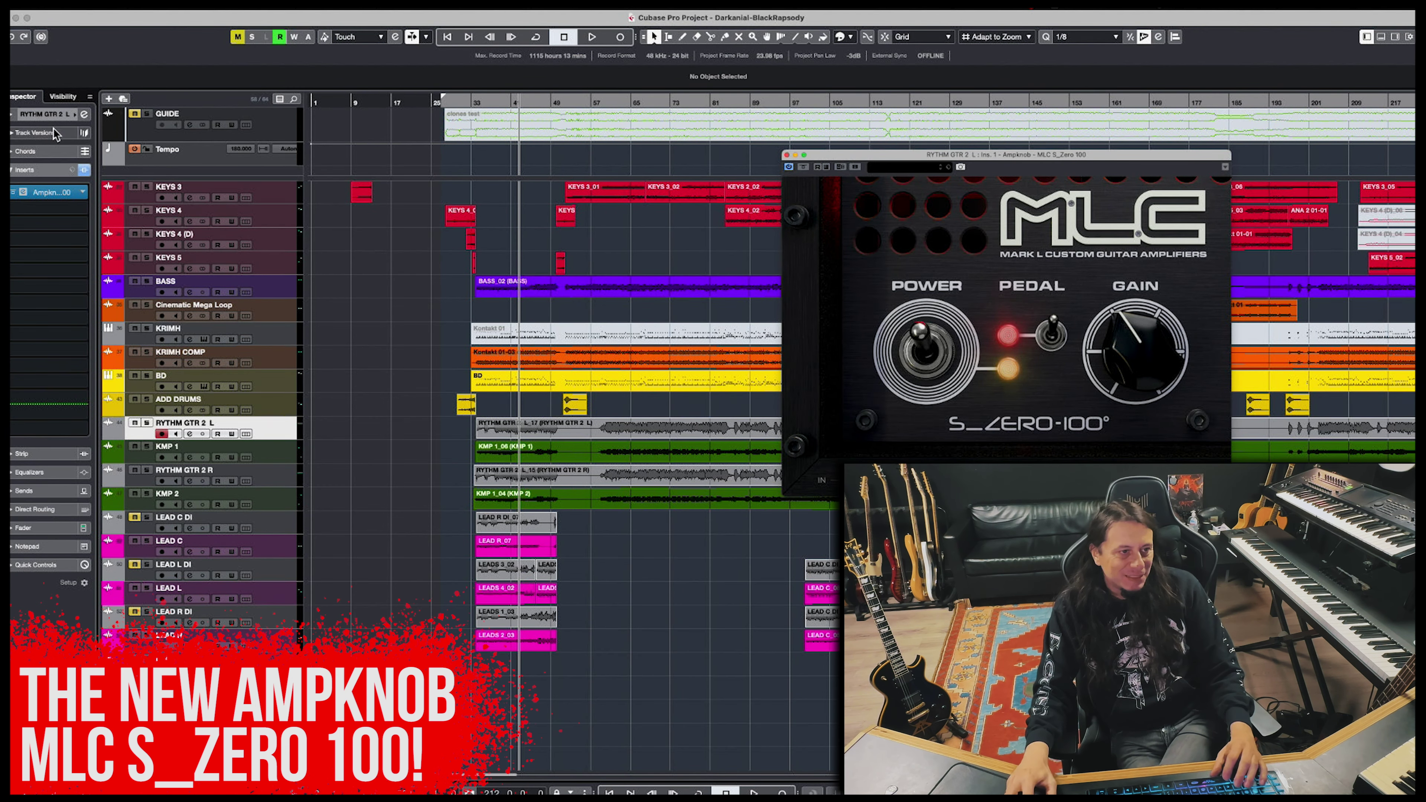
Add a stereo group channel named MLC GTRS to the RYTHM GTR 2 L and RYTHM GTR 2 R tracks.
left_click(279, 480, "super")
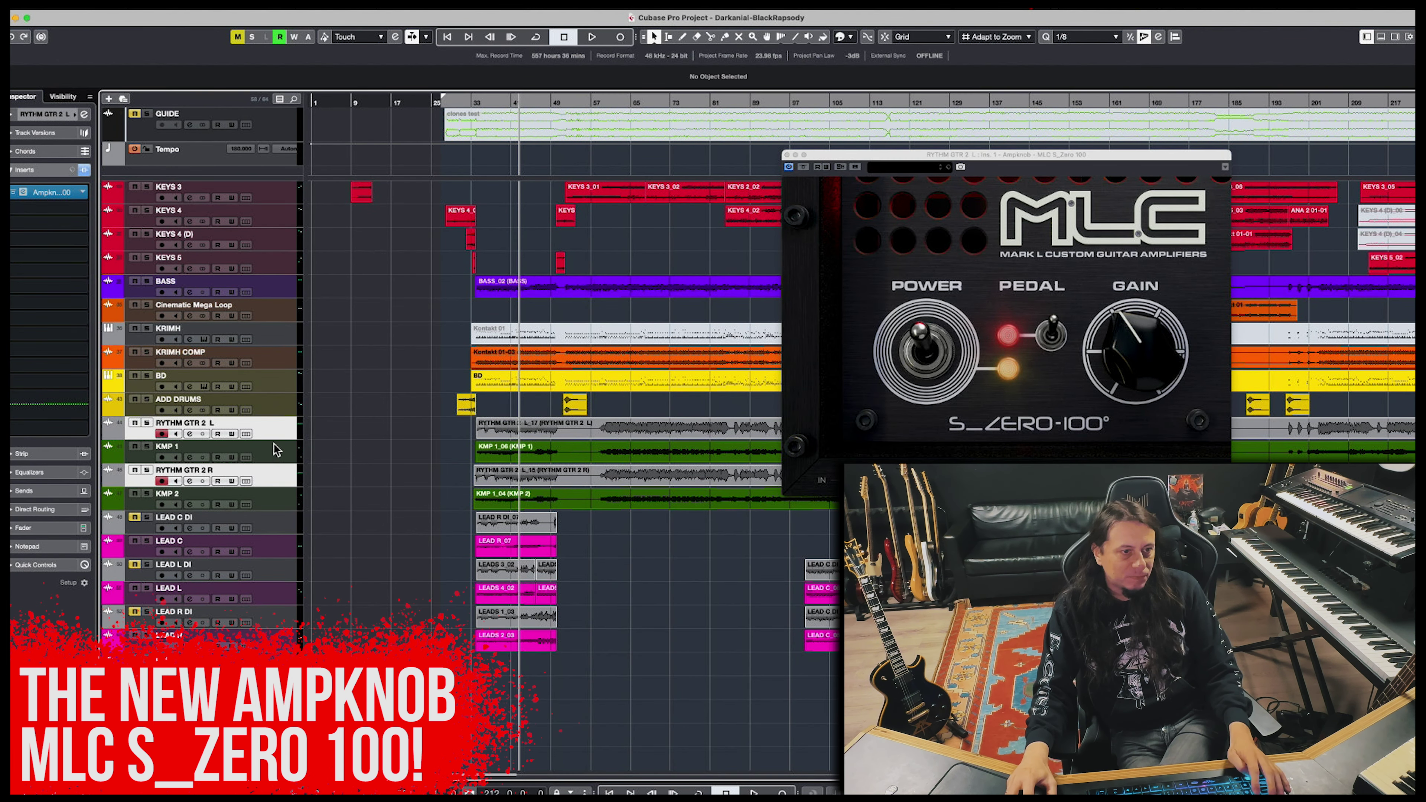
right_click(273, 437)
mouse_move(360, 435)
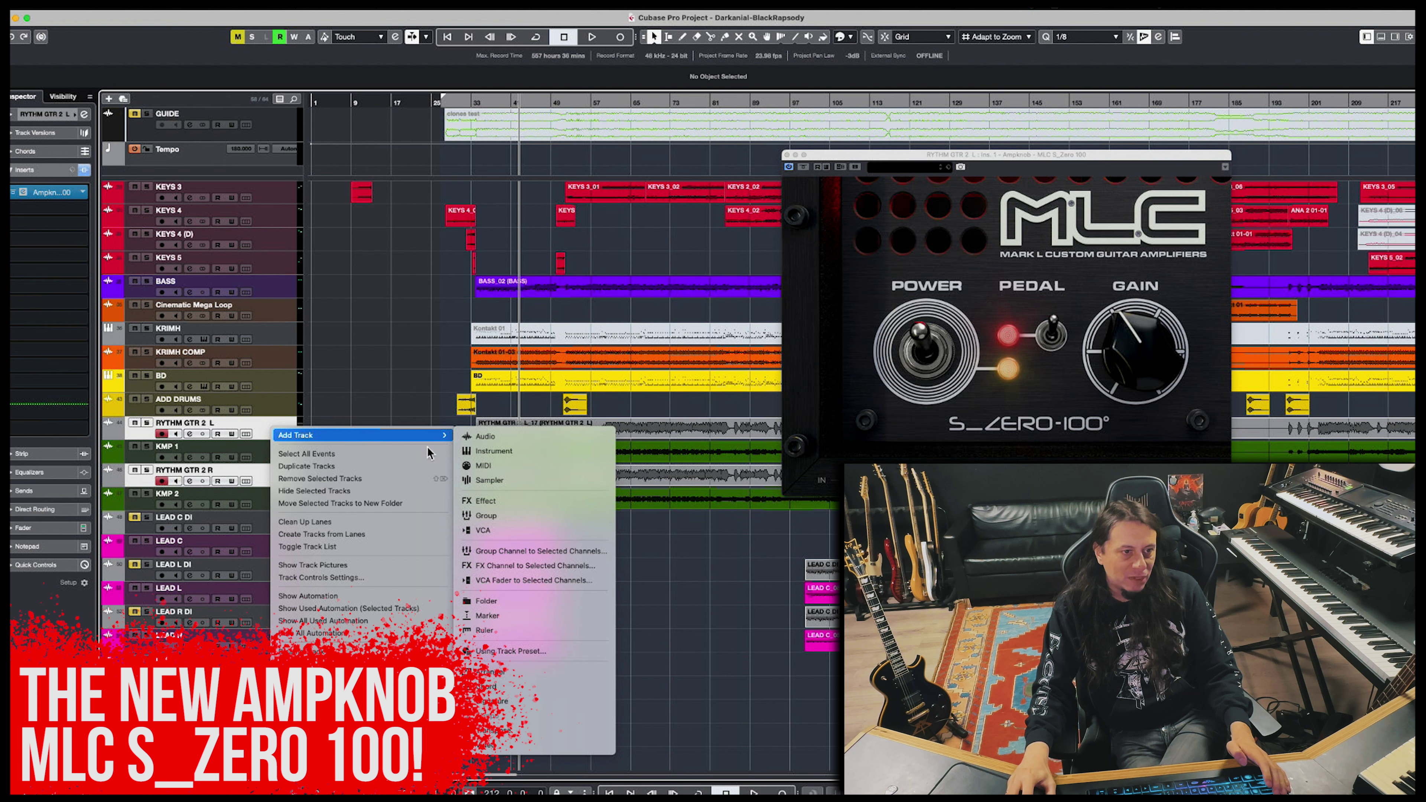
left_click(554, 551)
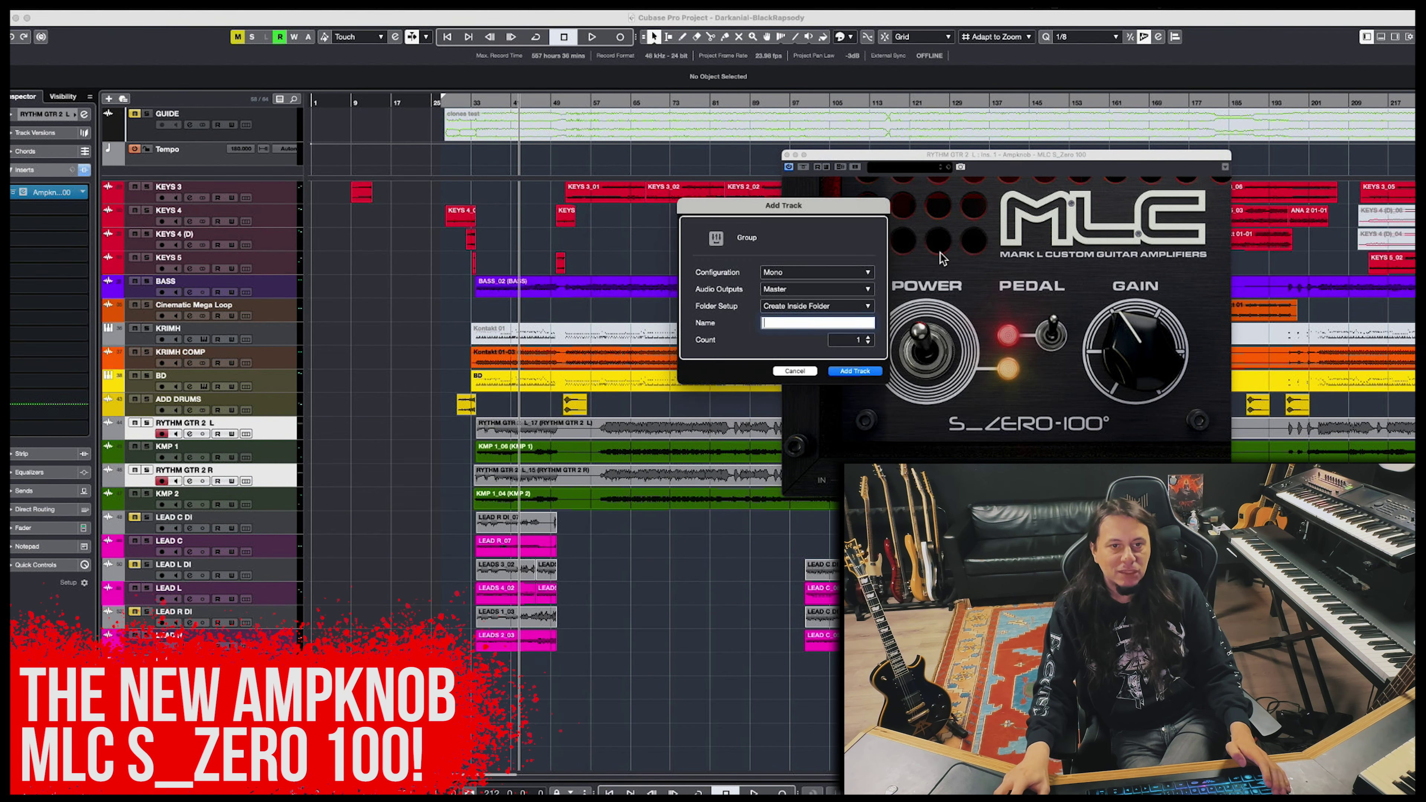
left_click(780, 275)
left_click(797, 287)
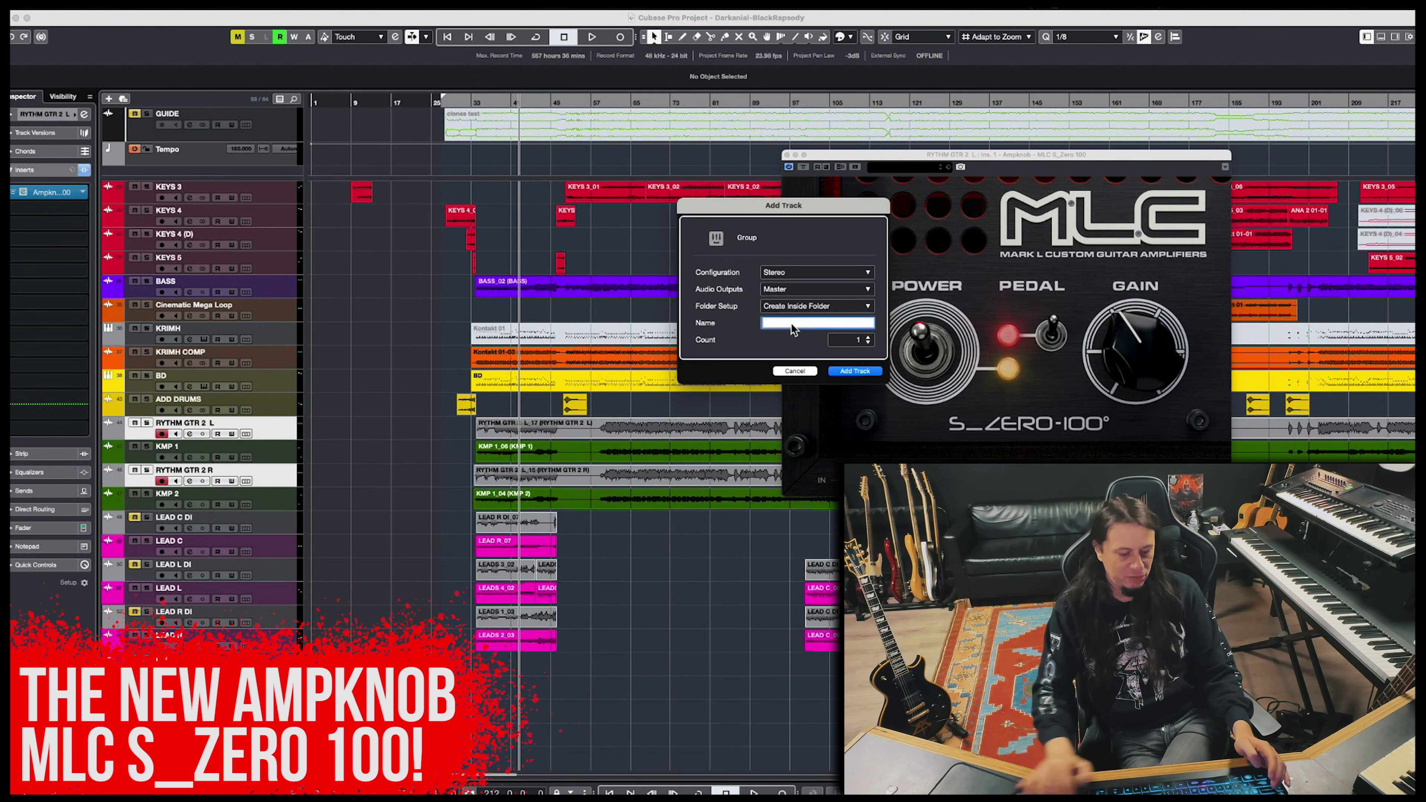
type("mlc")
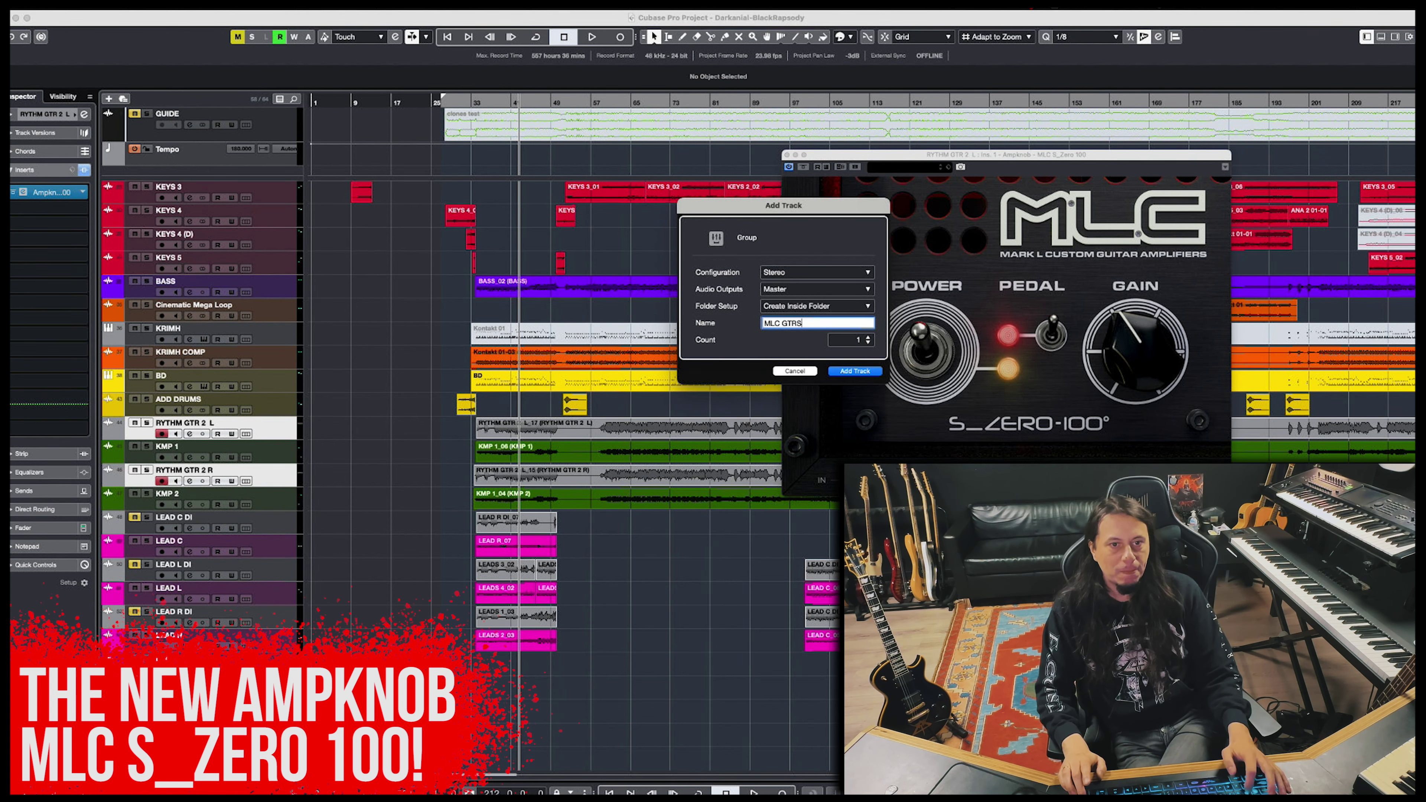
type(" GTRS")
key("Return")
Play the soloed RYTHM GTR 2 L, toggle the amp's pedal switch off and on, and raise the gain.
key("space")
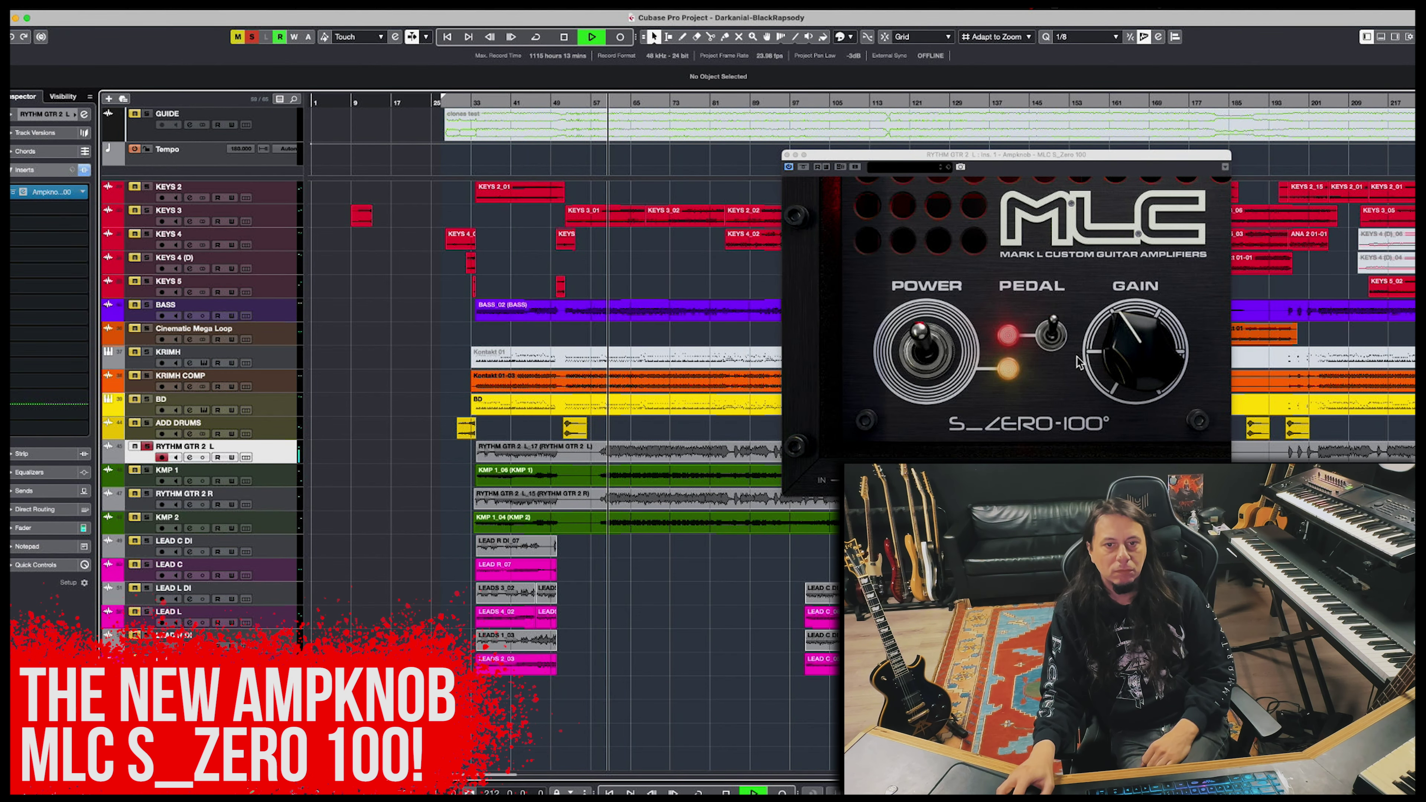
left_click(1051, 339)
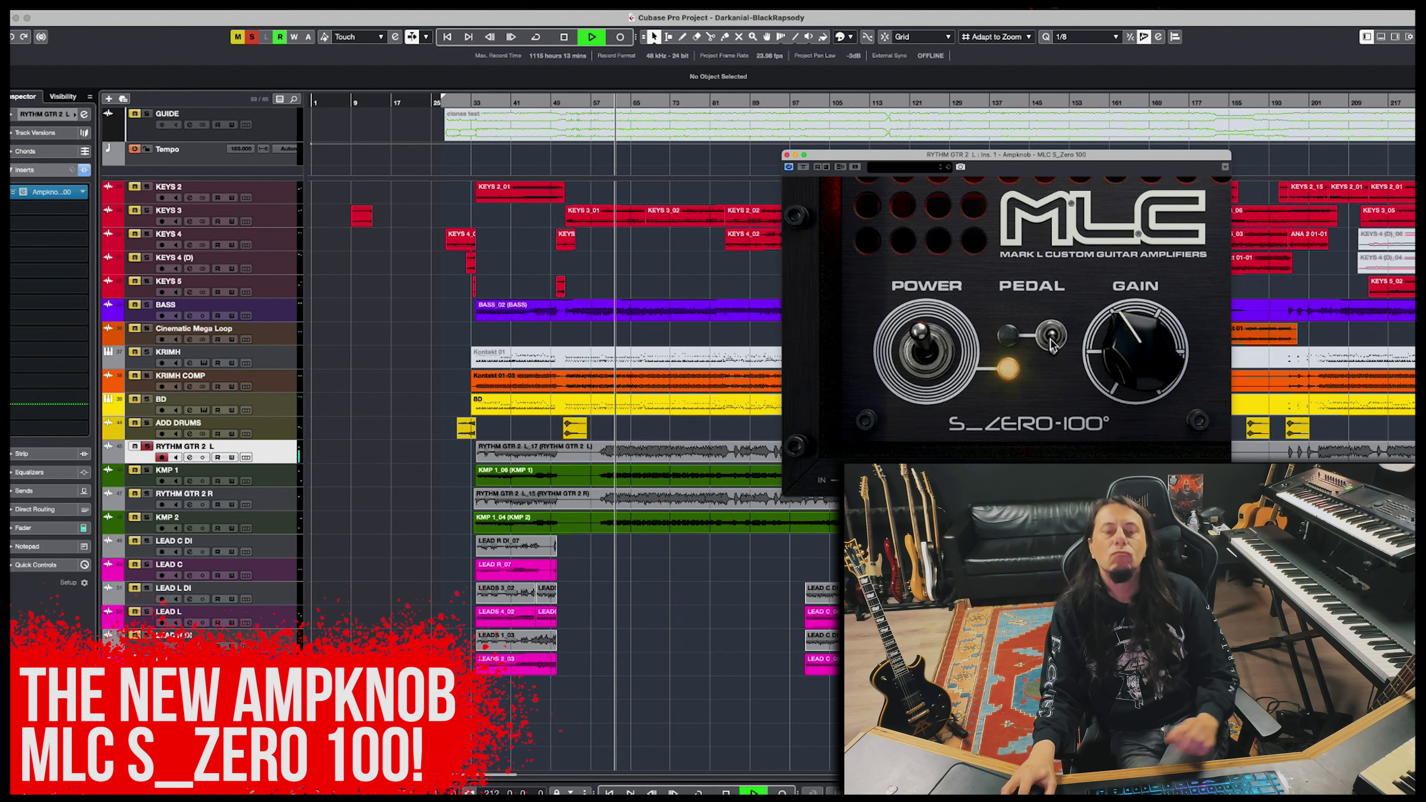
left_click(1051, 340)
mouse_move(1135, 337)
left_mouse_down()
mouse_move(1128, 280)
mouse_move(1143, 363)
mouse_move(1153, 250)
mouse_move(1147, 323)
left_mouse_up()
key("space")
key("space")
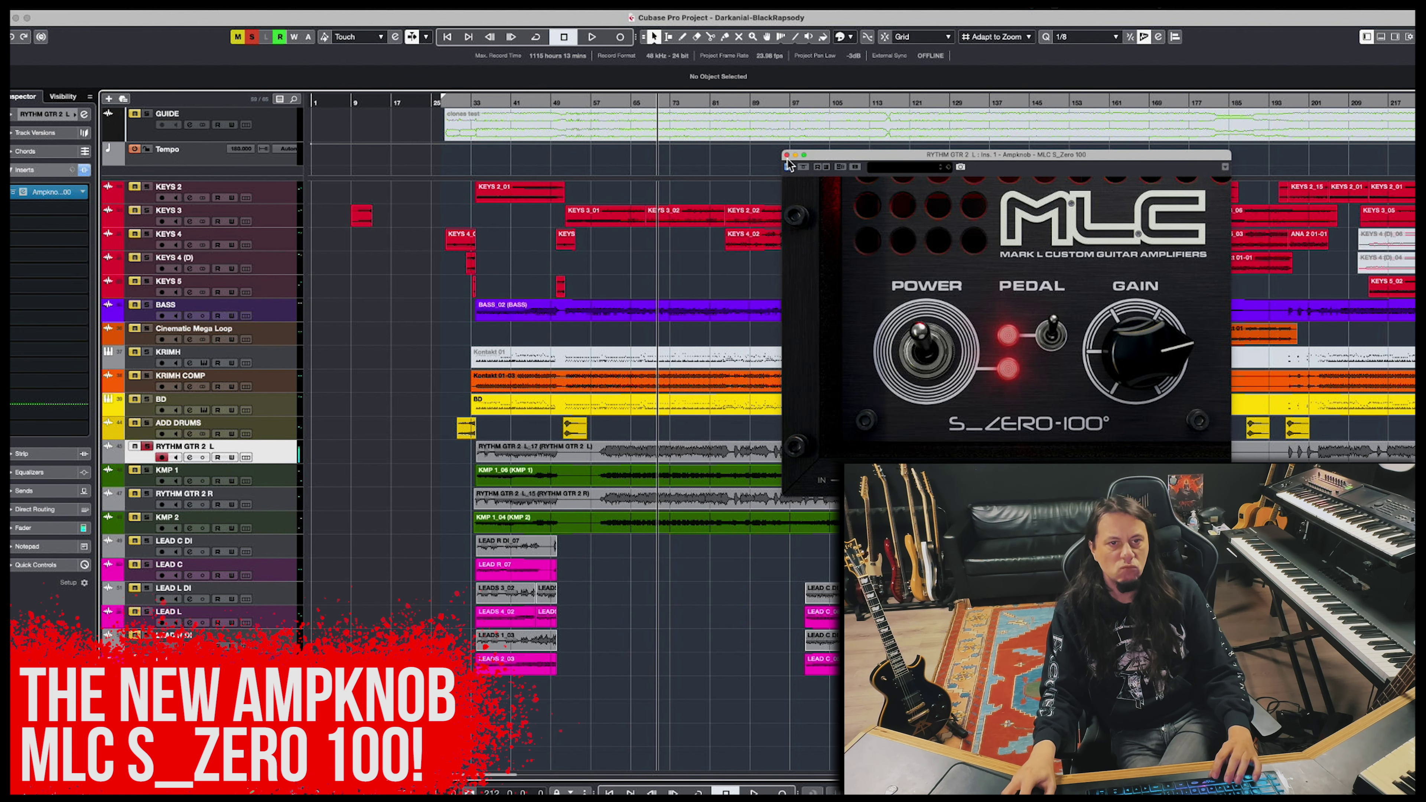
Close the amp window and copy its insert from RYTHM GTR 2 L to RYTHM GTR 2 R in the MixConsole.
left_click(786, 155)
key("F3")
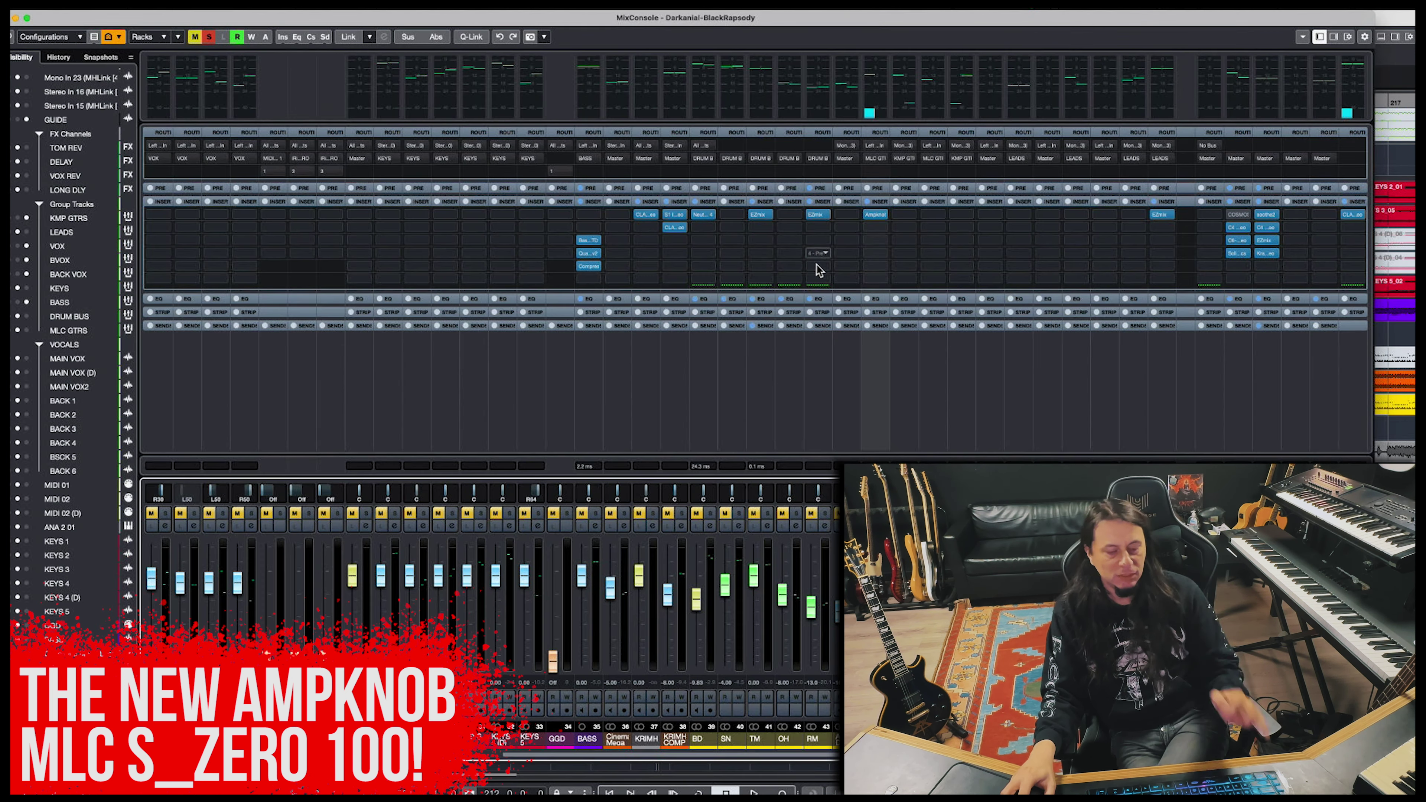
mouse_move(882, 218)
left_click_drag(879, 220, 1371, 317)
key("F3")
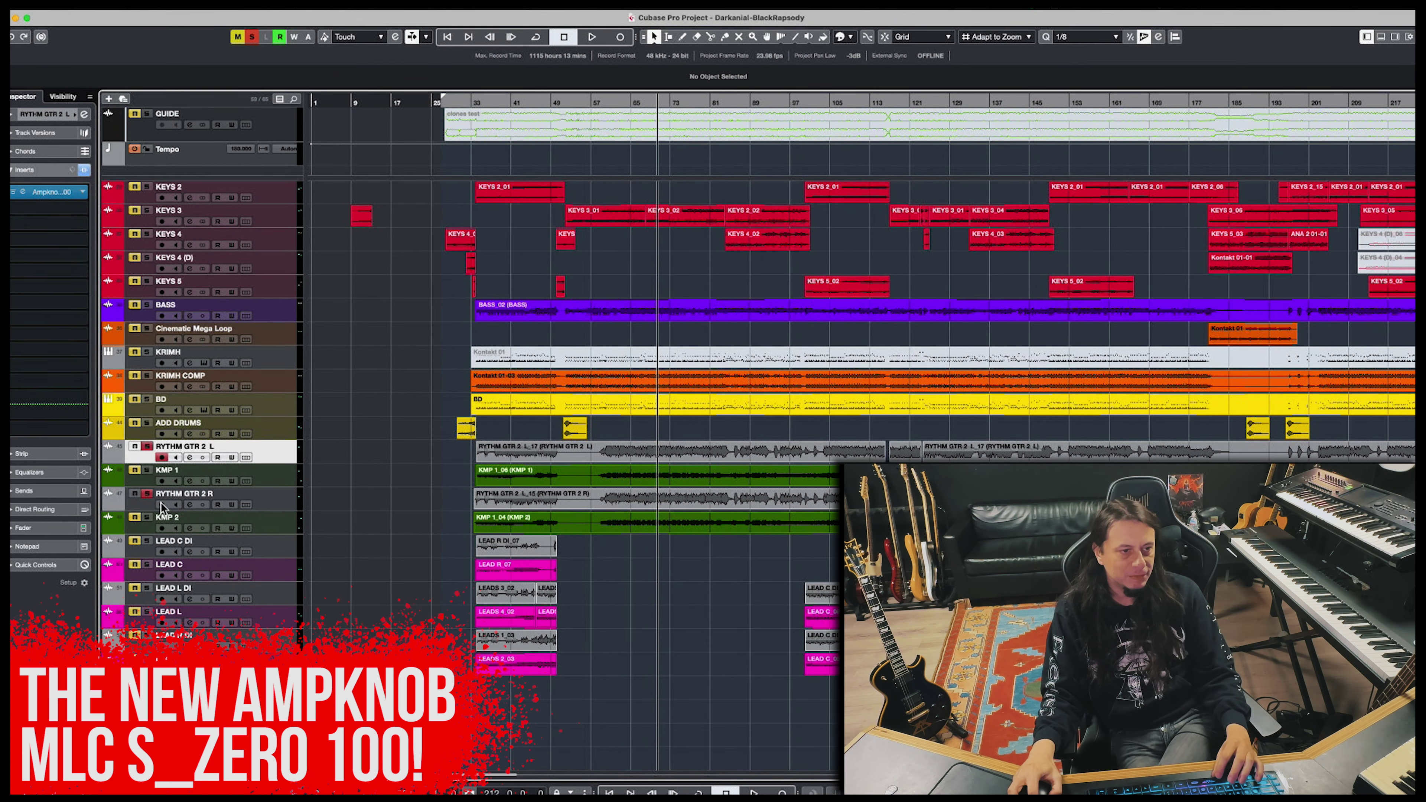
Audition the two soloed RYTHM GTR 2 tracks together, then deactivate all solos in the project.
key("space")
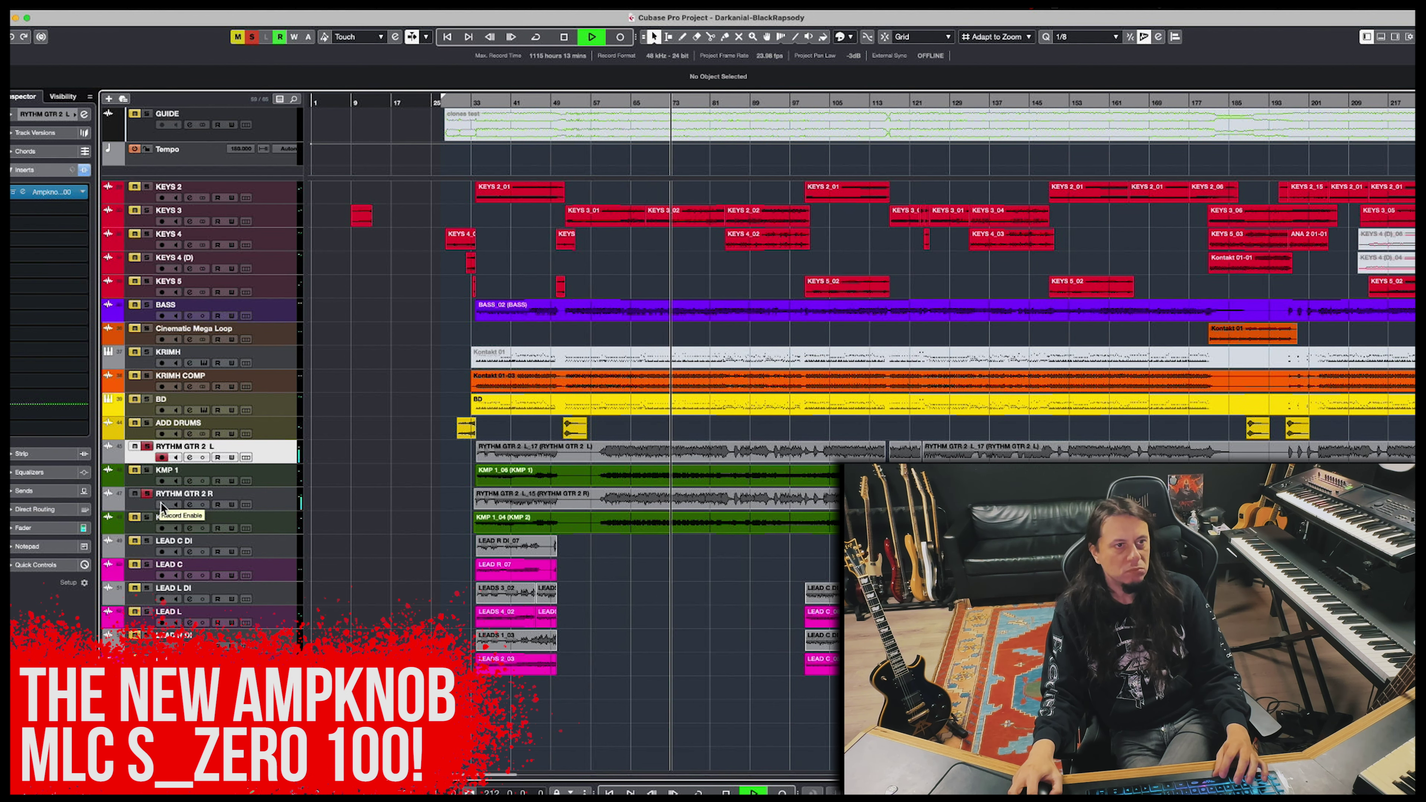
key("space")
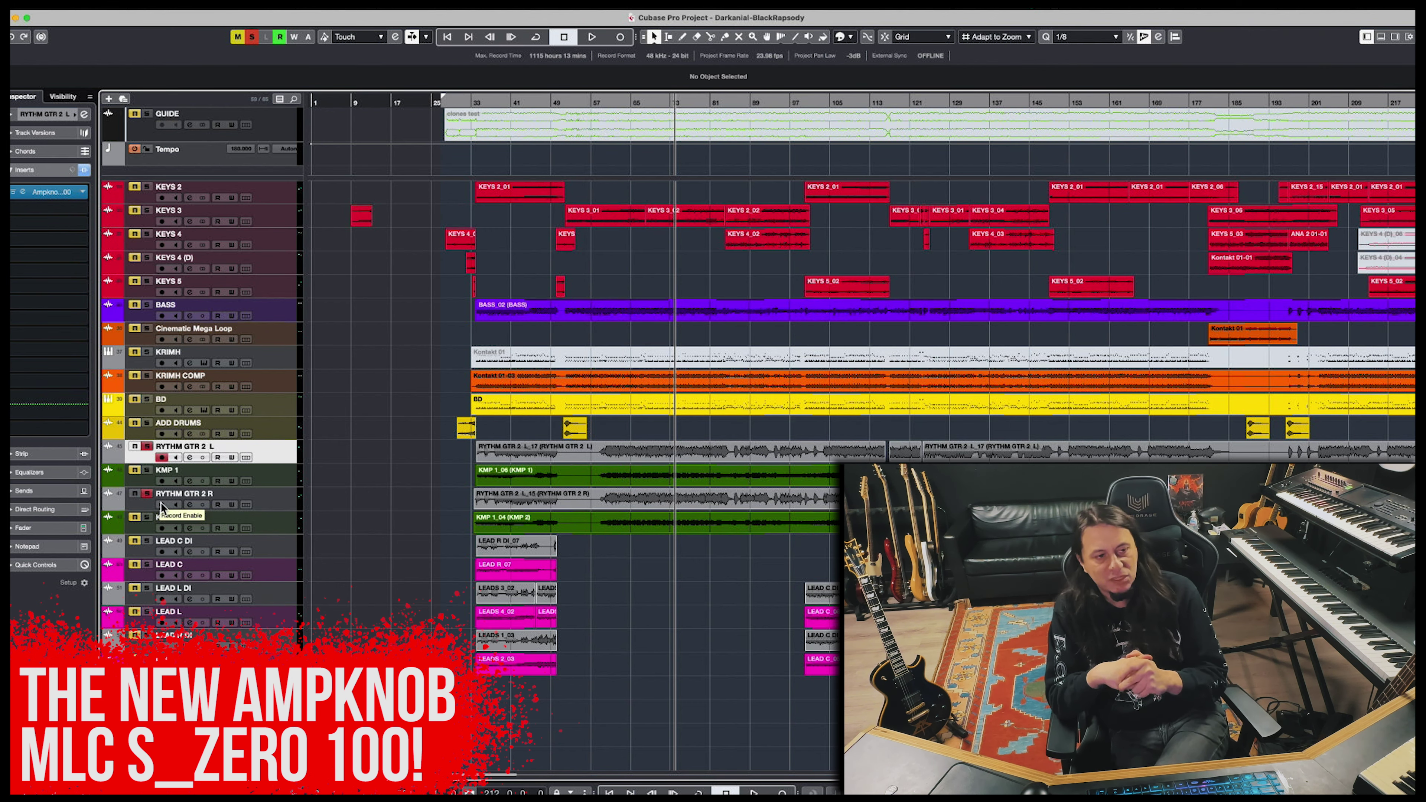
left_click(252, 39)
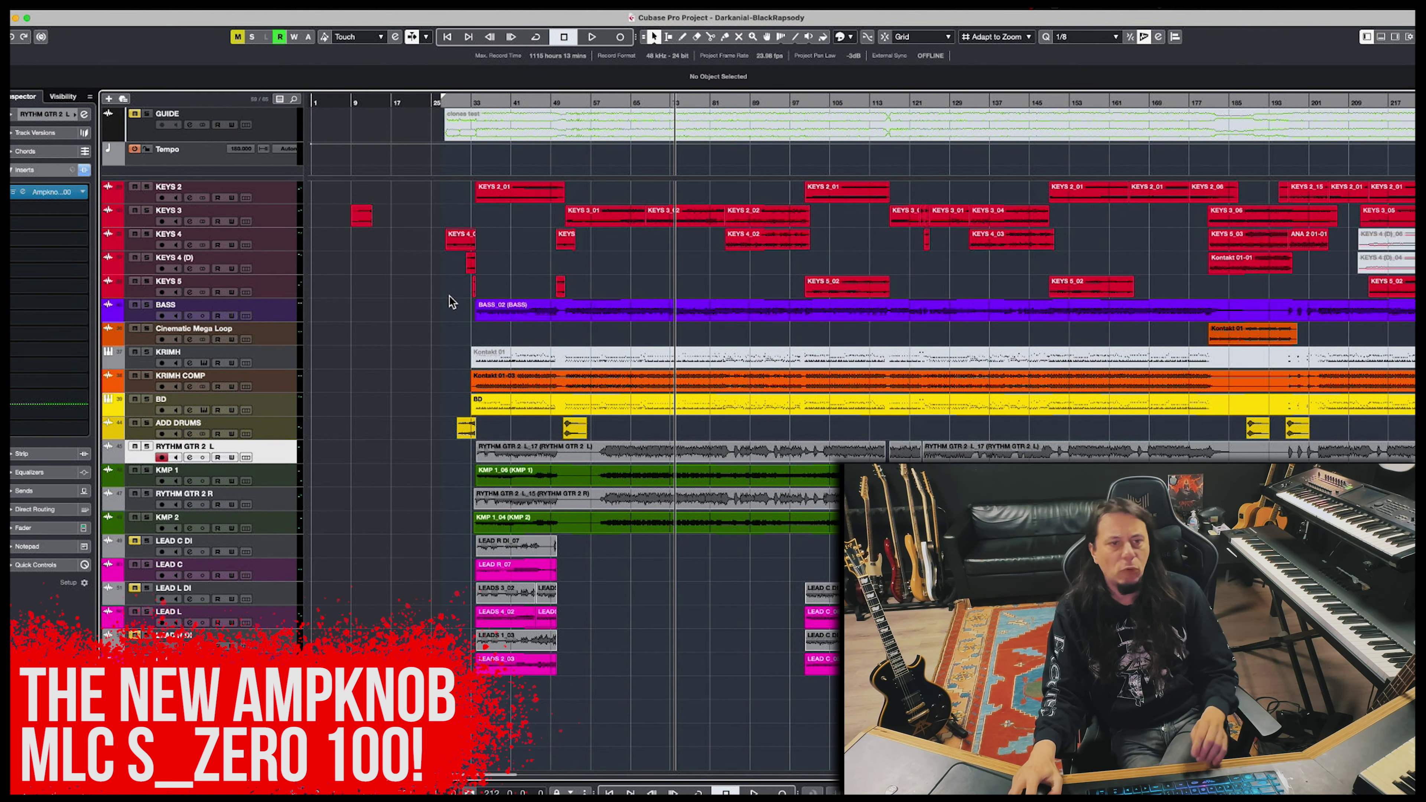
Move the MLC GTRS group to the first position in the Group Tracks folder, above KMP GTRS.
scroll(449, 301, "up", 15)
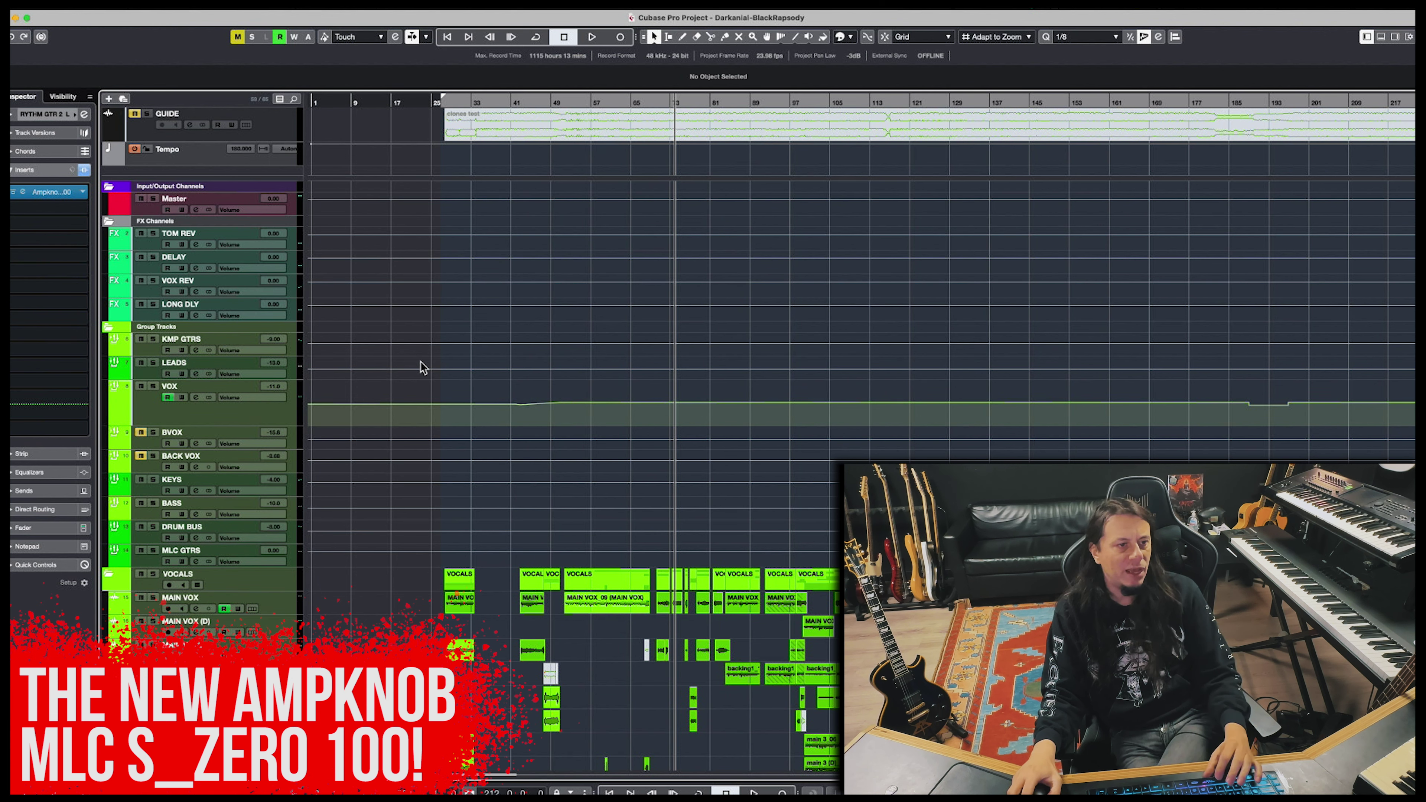
left_click_drag(293, 562, 261, 354)
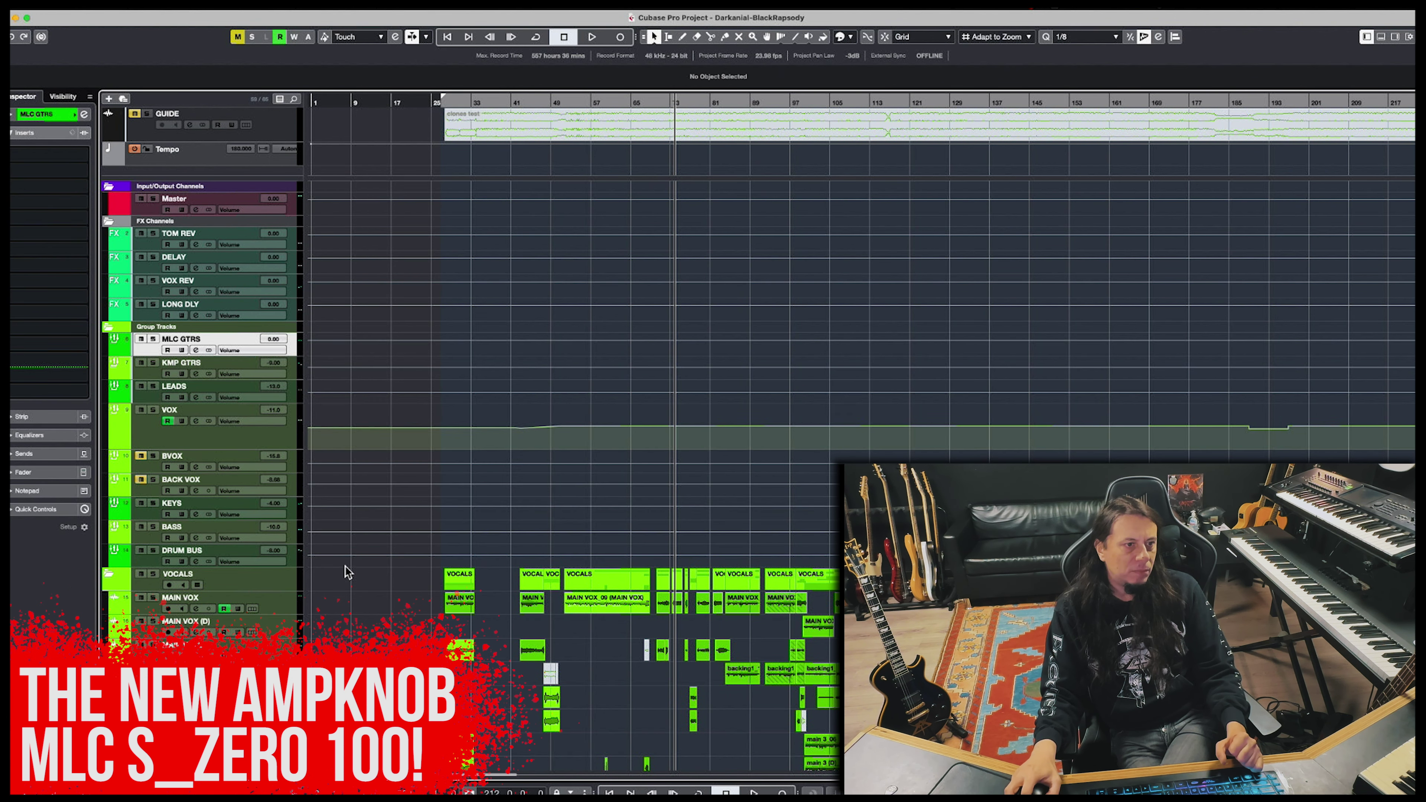
scroll(563, 296, "down", 15)
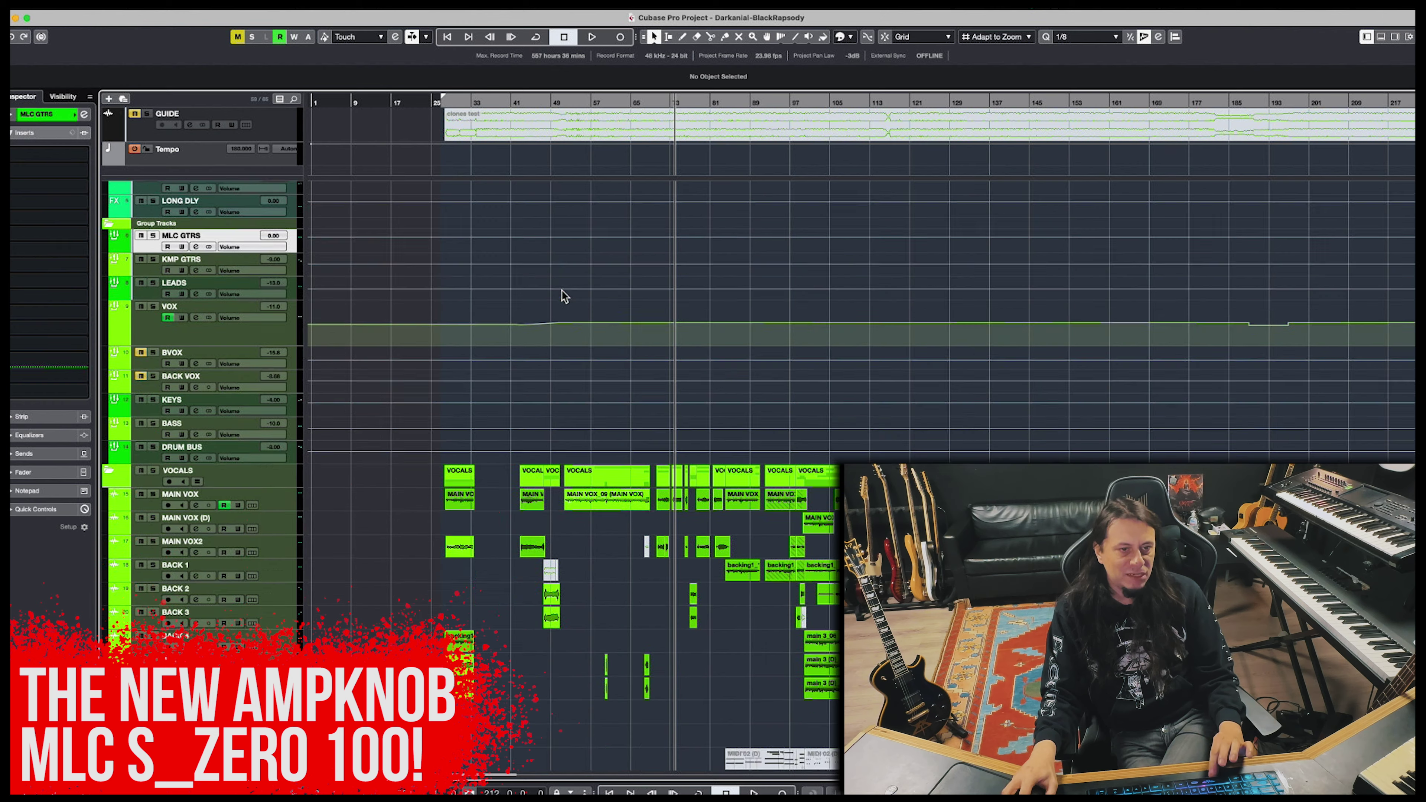
Select the tracks from RYTHM GTR 2 L through KMP 2 and play the mix with only the KMP guitars unmuted.
left_click(583, 103)
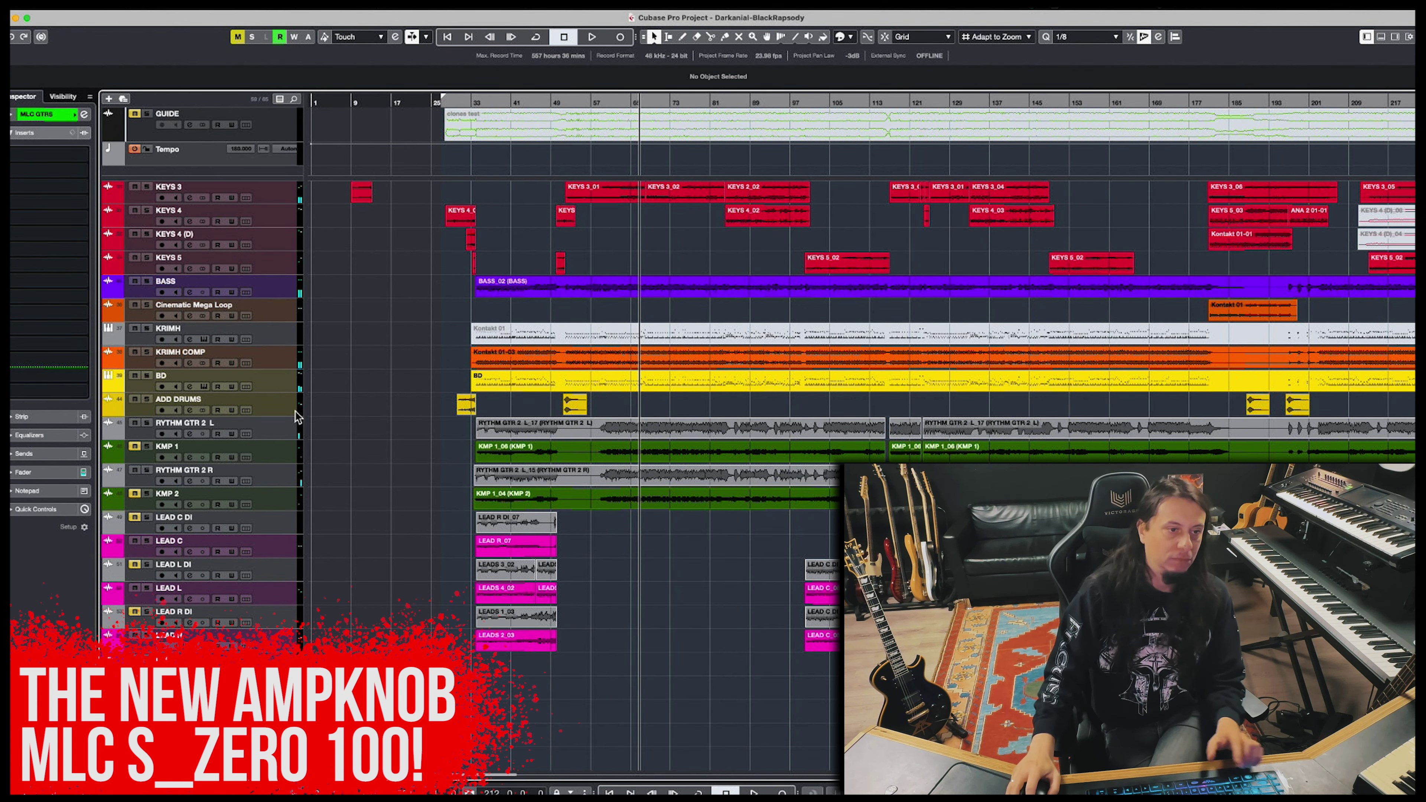
left_click(271, 437)
left_click(280, 493, "shift")
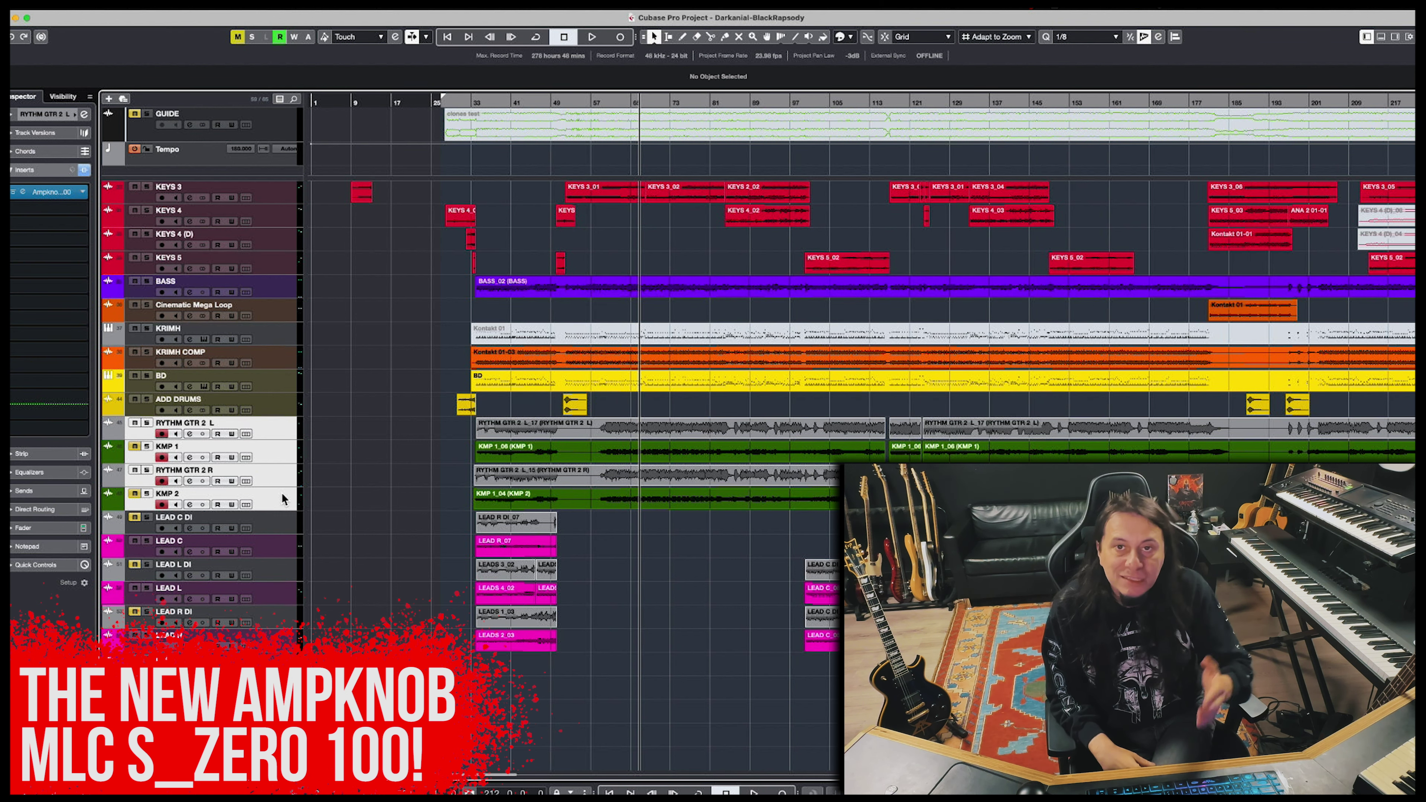
key("space")
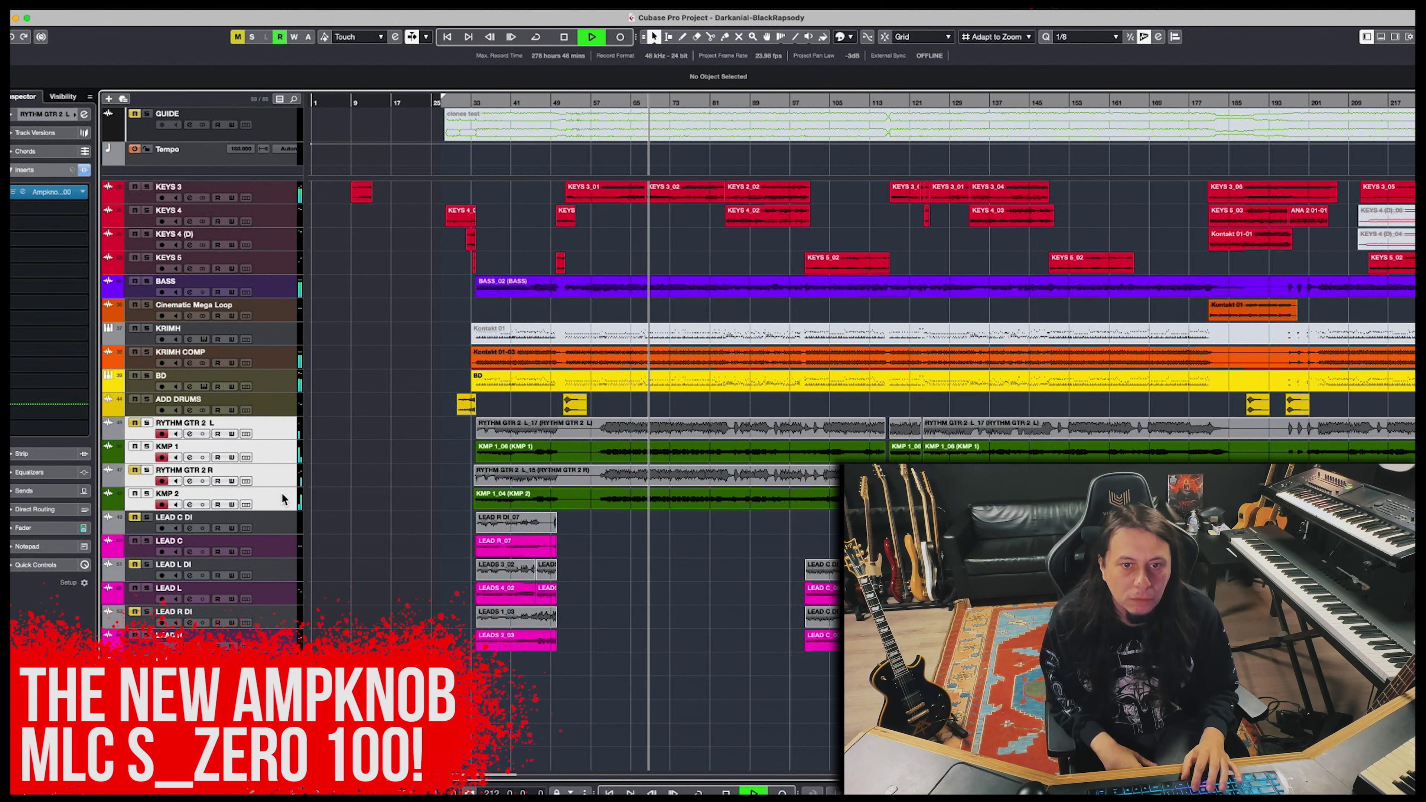
key("space")
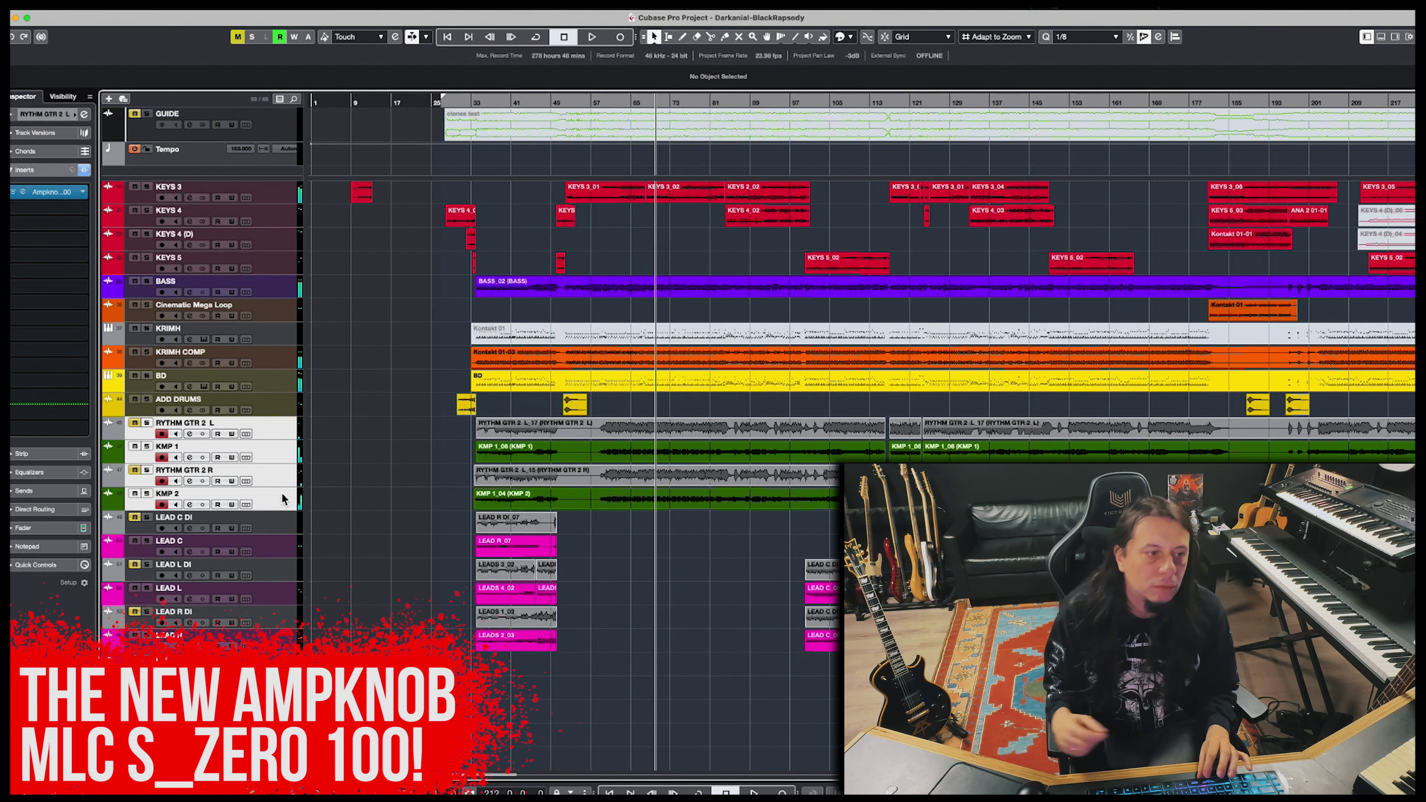
Audition KMP 1 and KMP 2 in solo, then release their solos while the song plays.
left_click(147, 446)
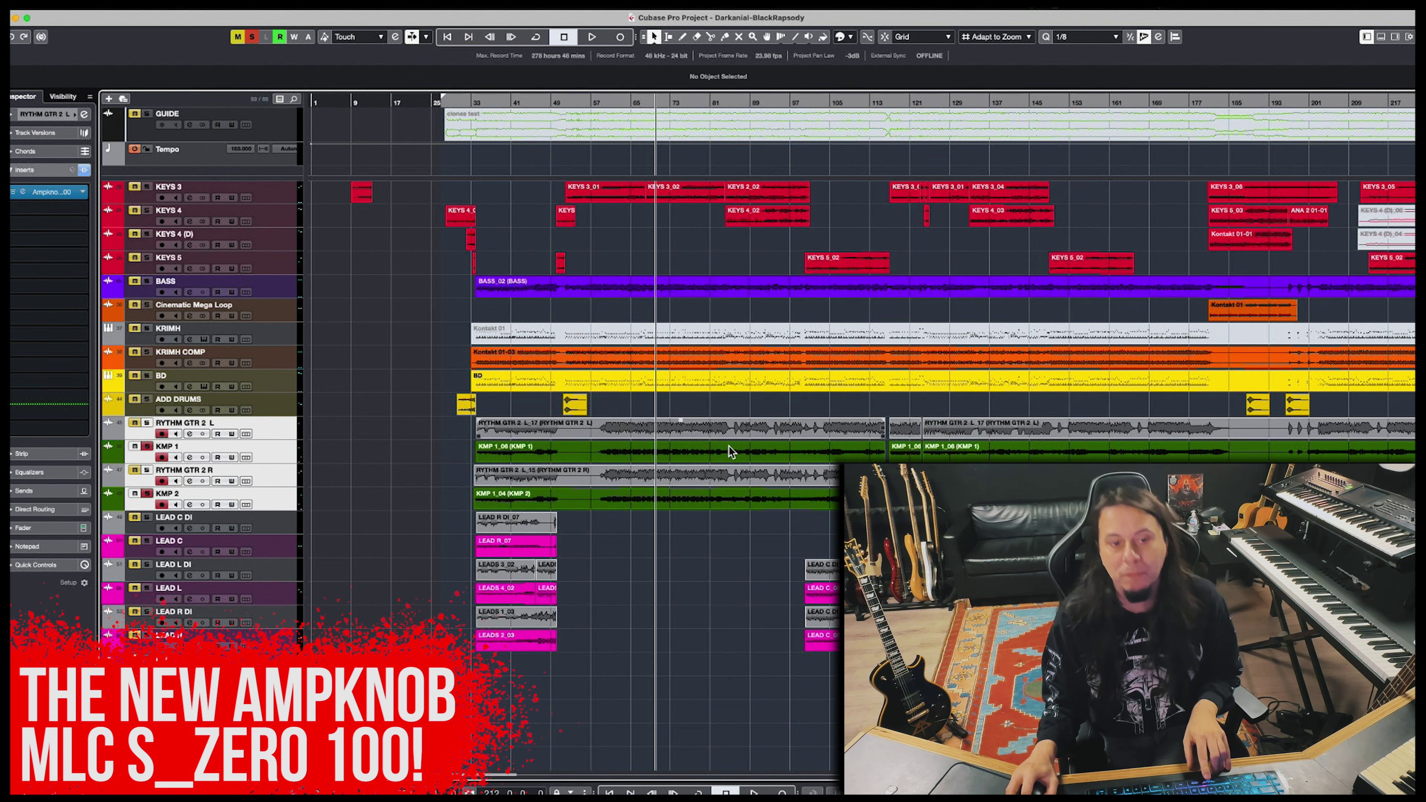
key("space")
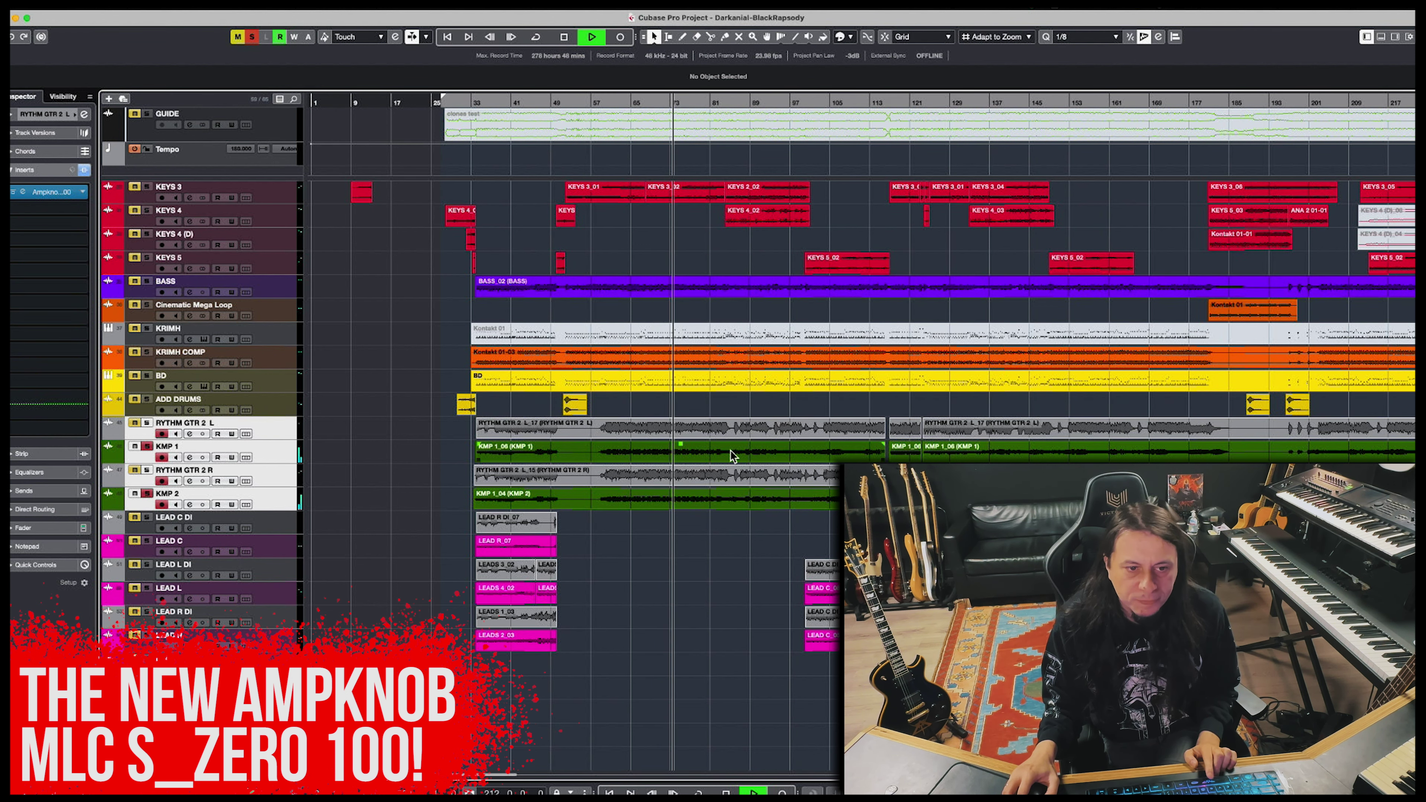
key("space")
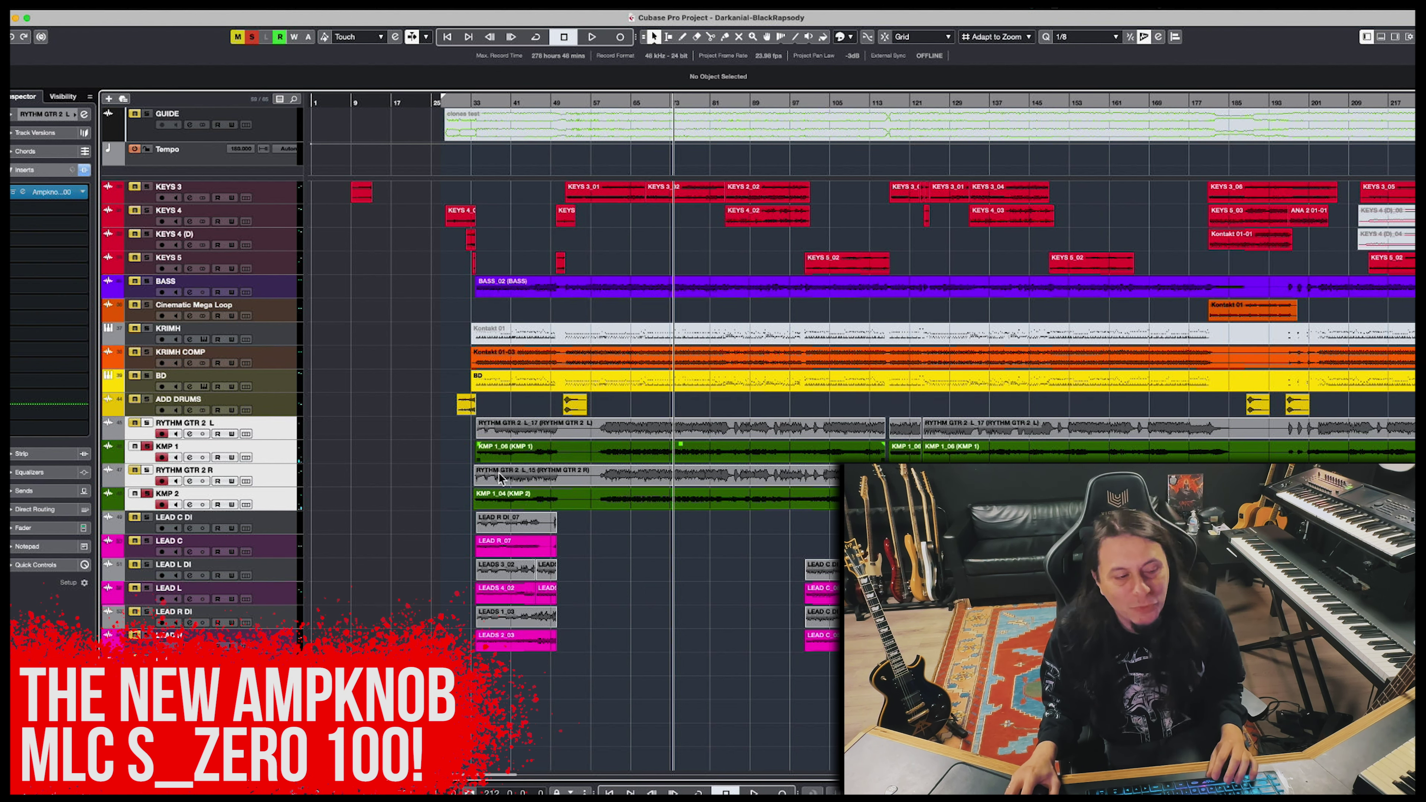
key("space")
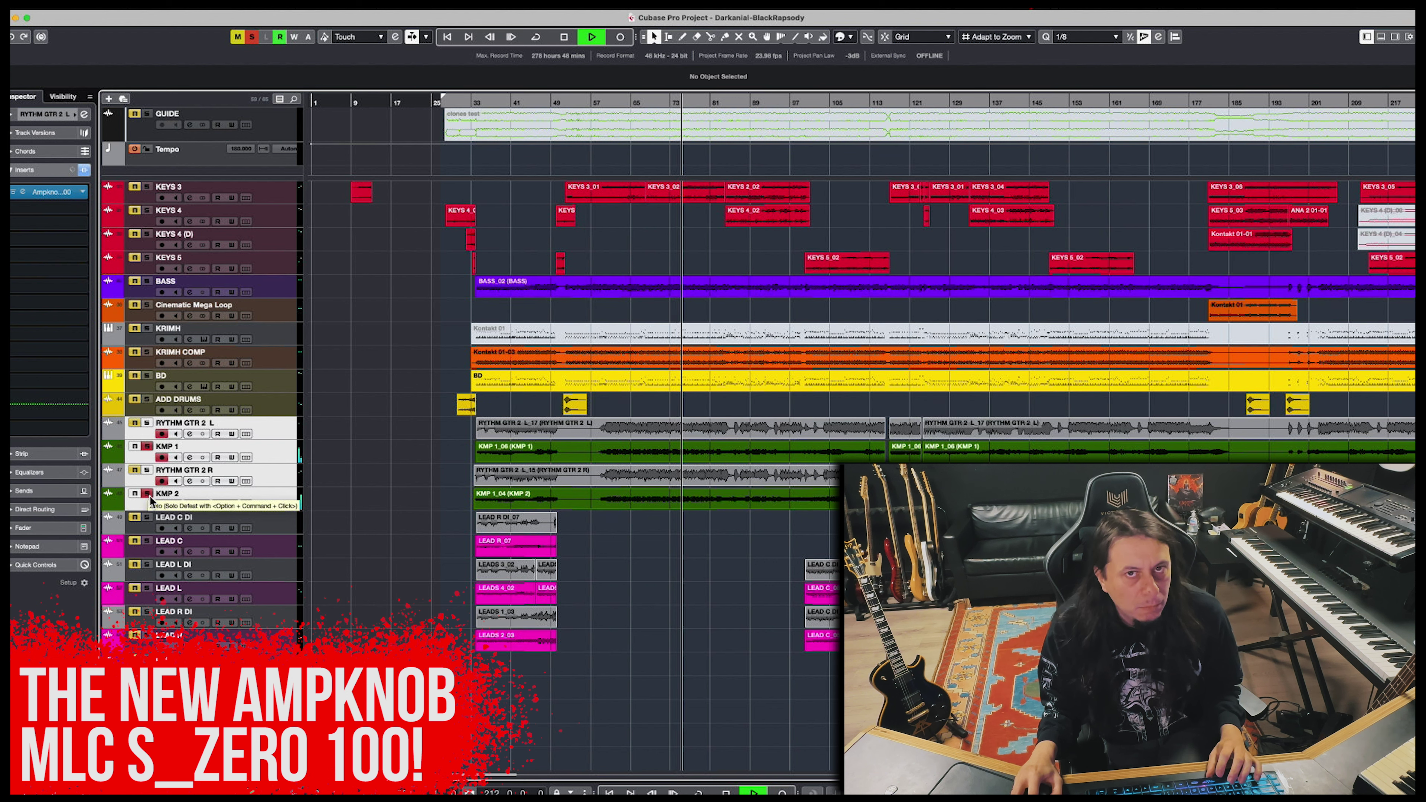
left_click(148, 494)
left_click(148, 447)
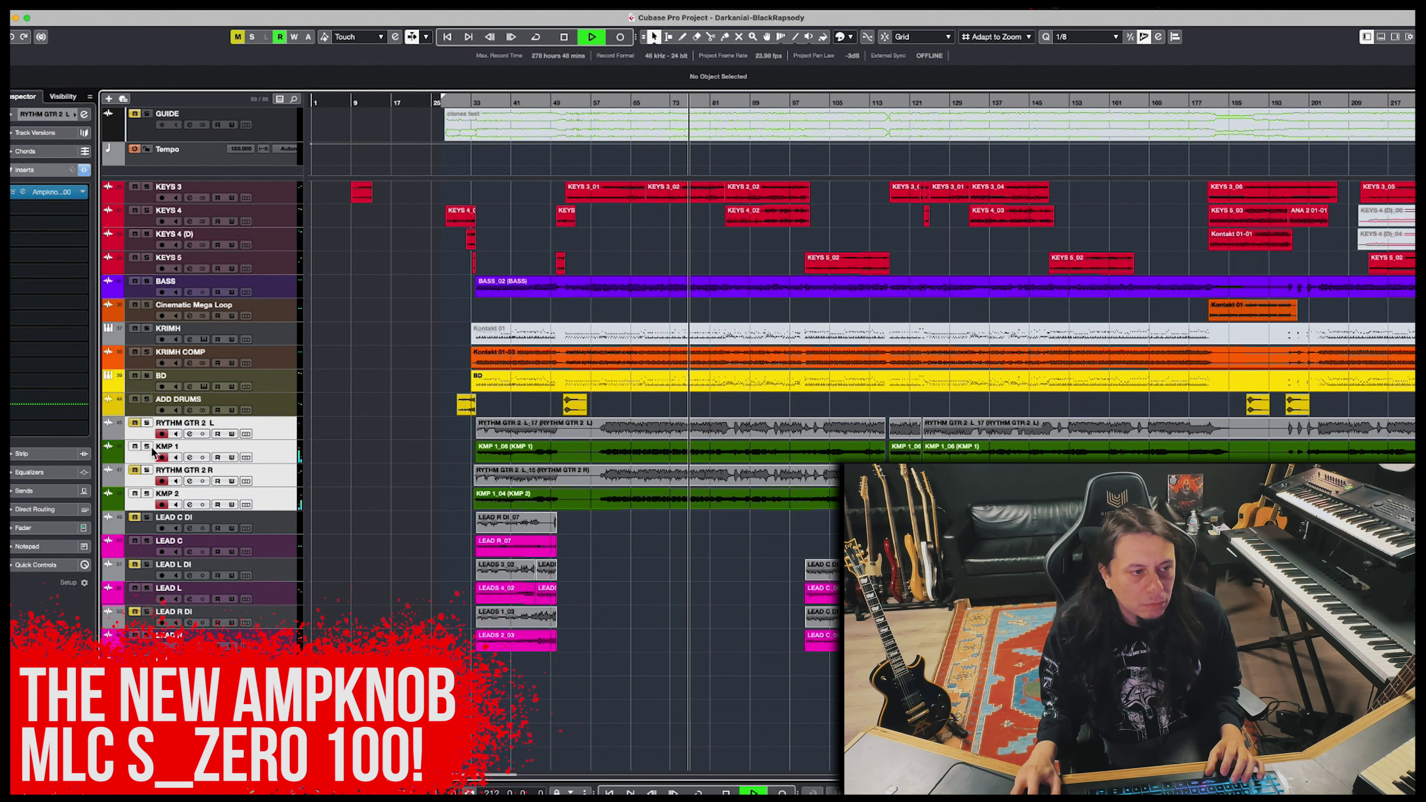
Switch playback to RYTHM GTR 2 L and R instead of the KMP tracks, check them in solo, and return to the full mix.
left_click(147, 424)
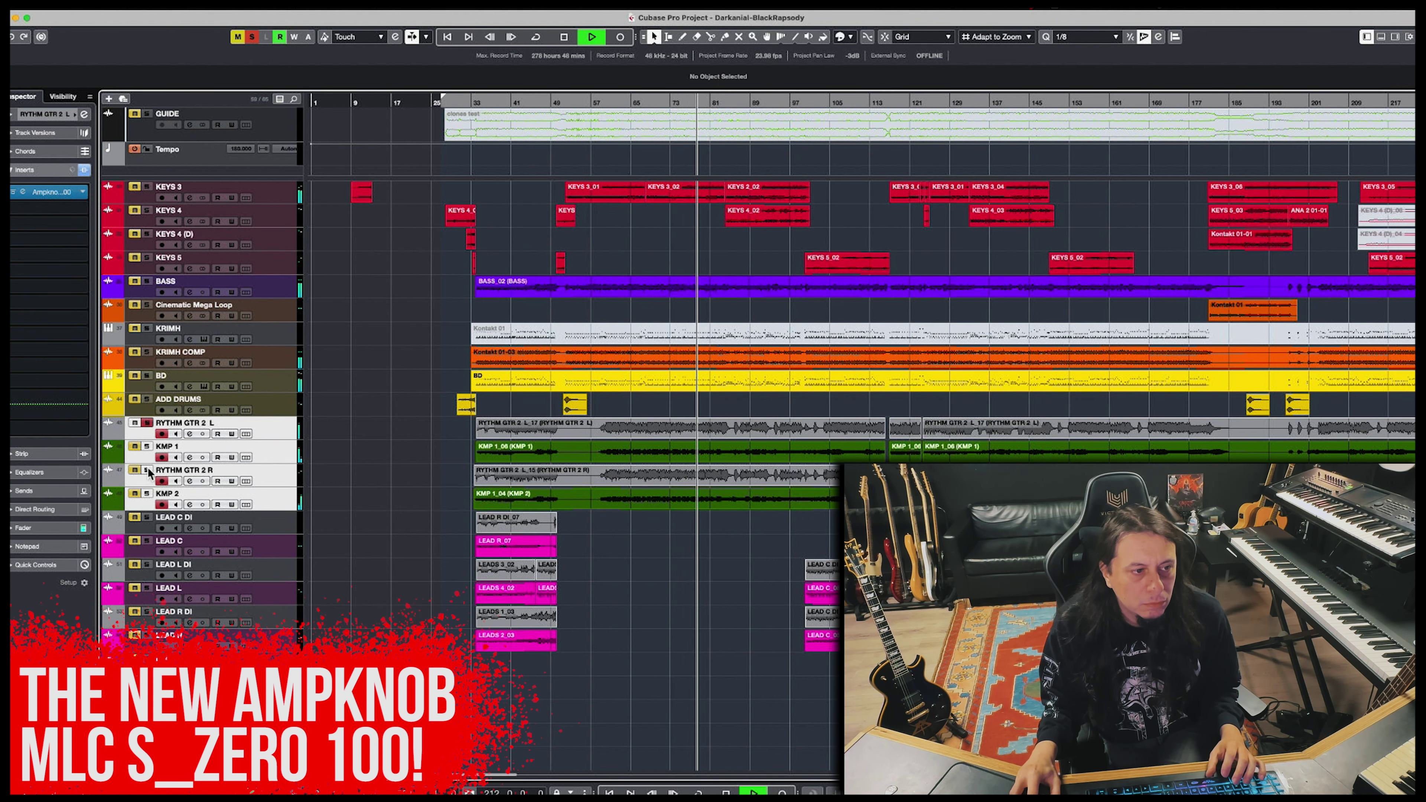
left_click(147, 471)
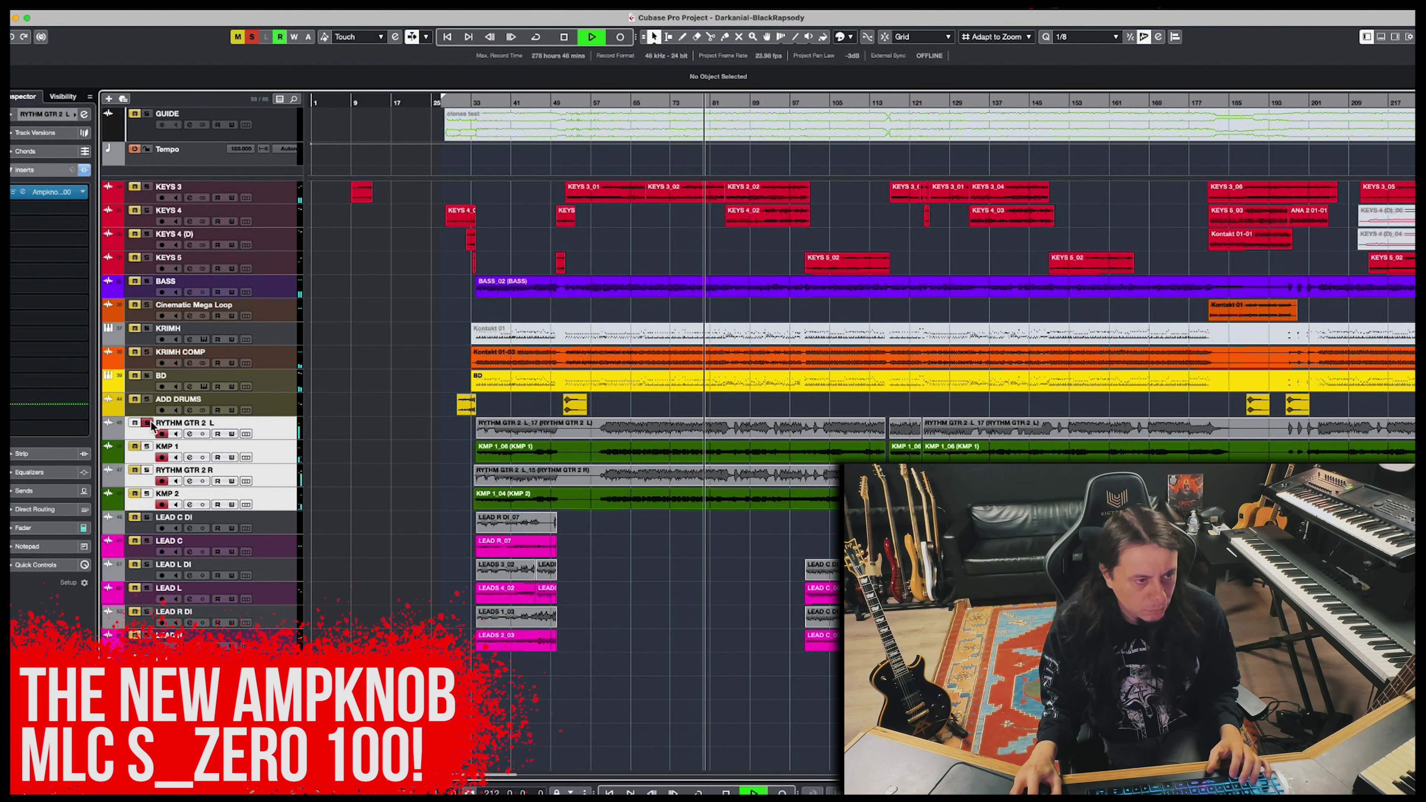
left_click(147, 470)
left_click(147, 424)
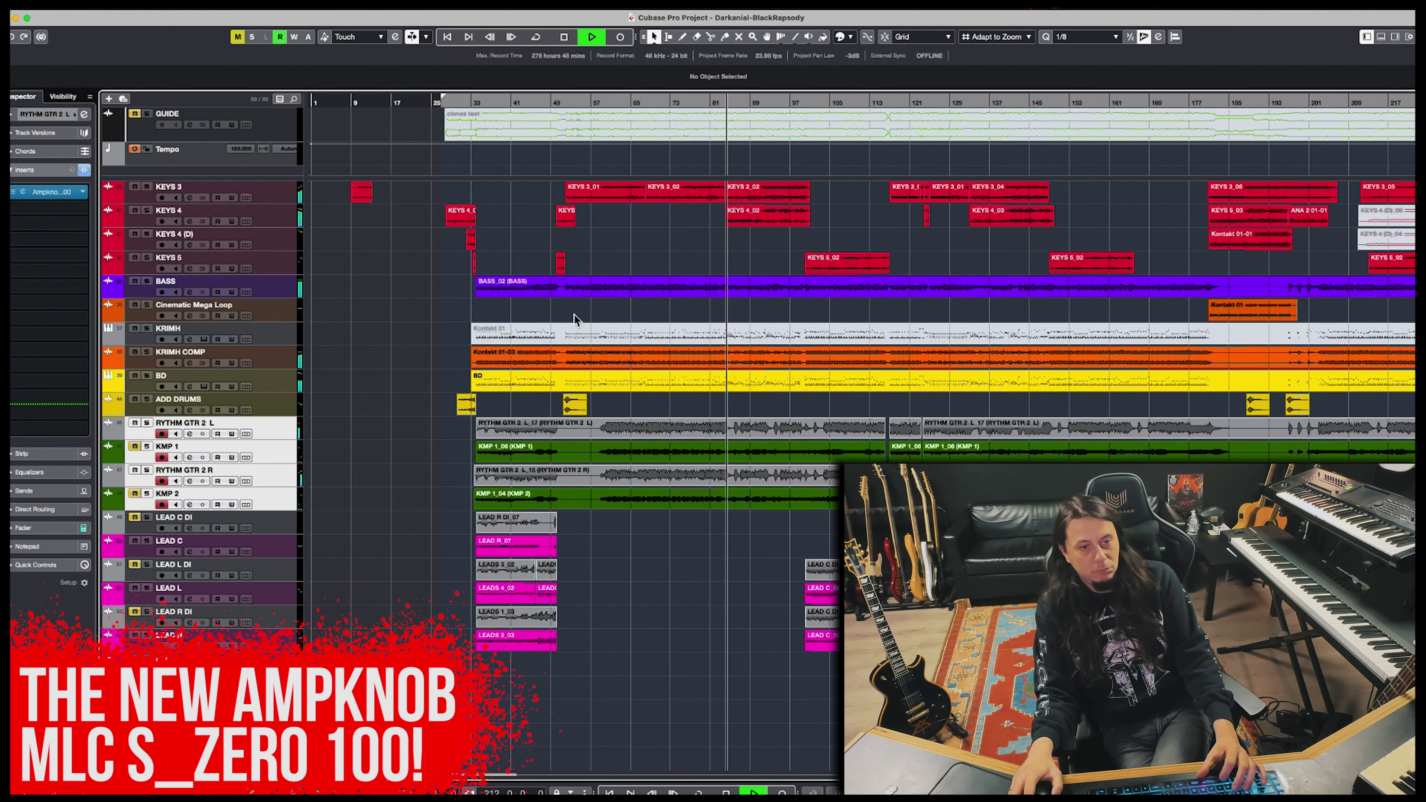
key("space")
scroll(747, 346, "up", 10)
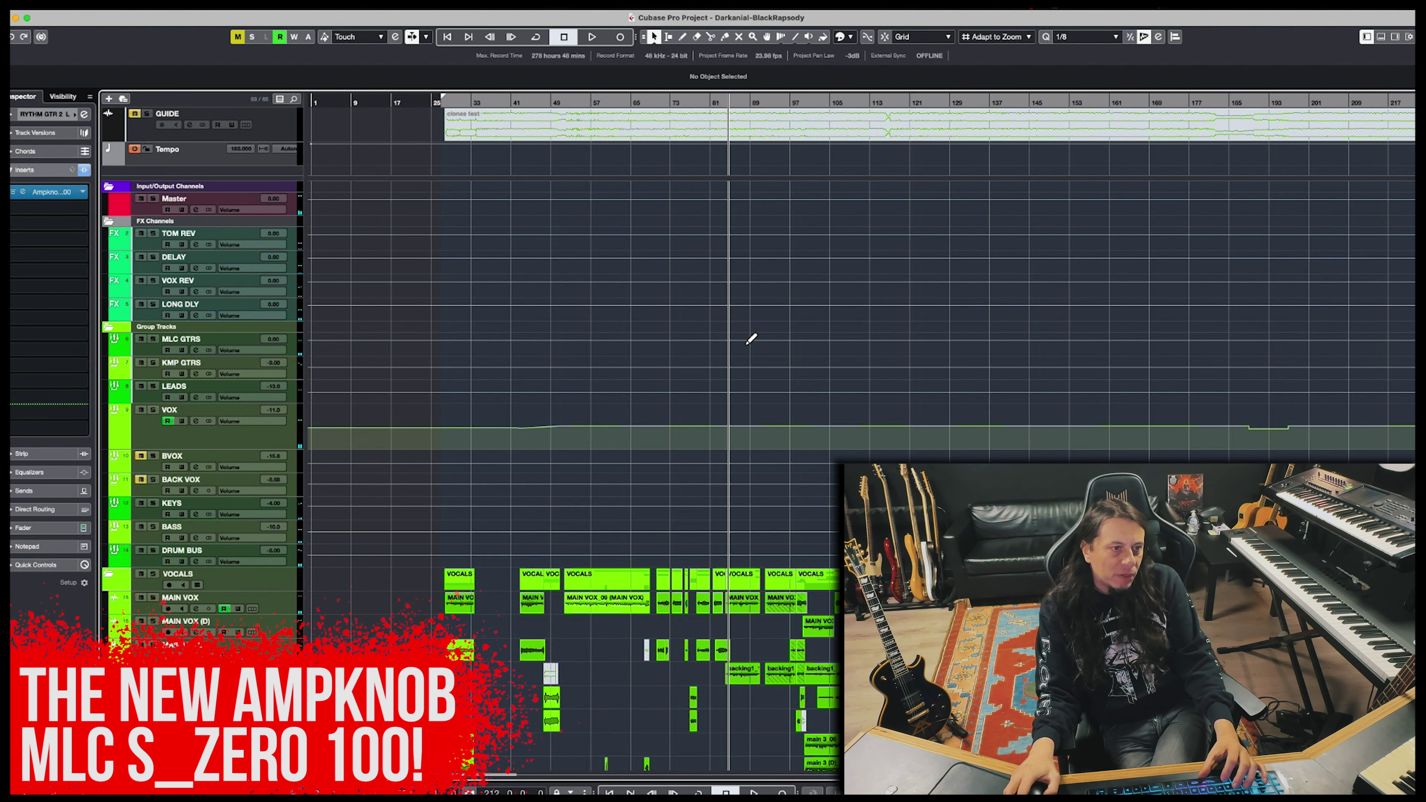
key("space")
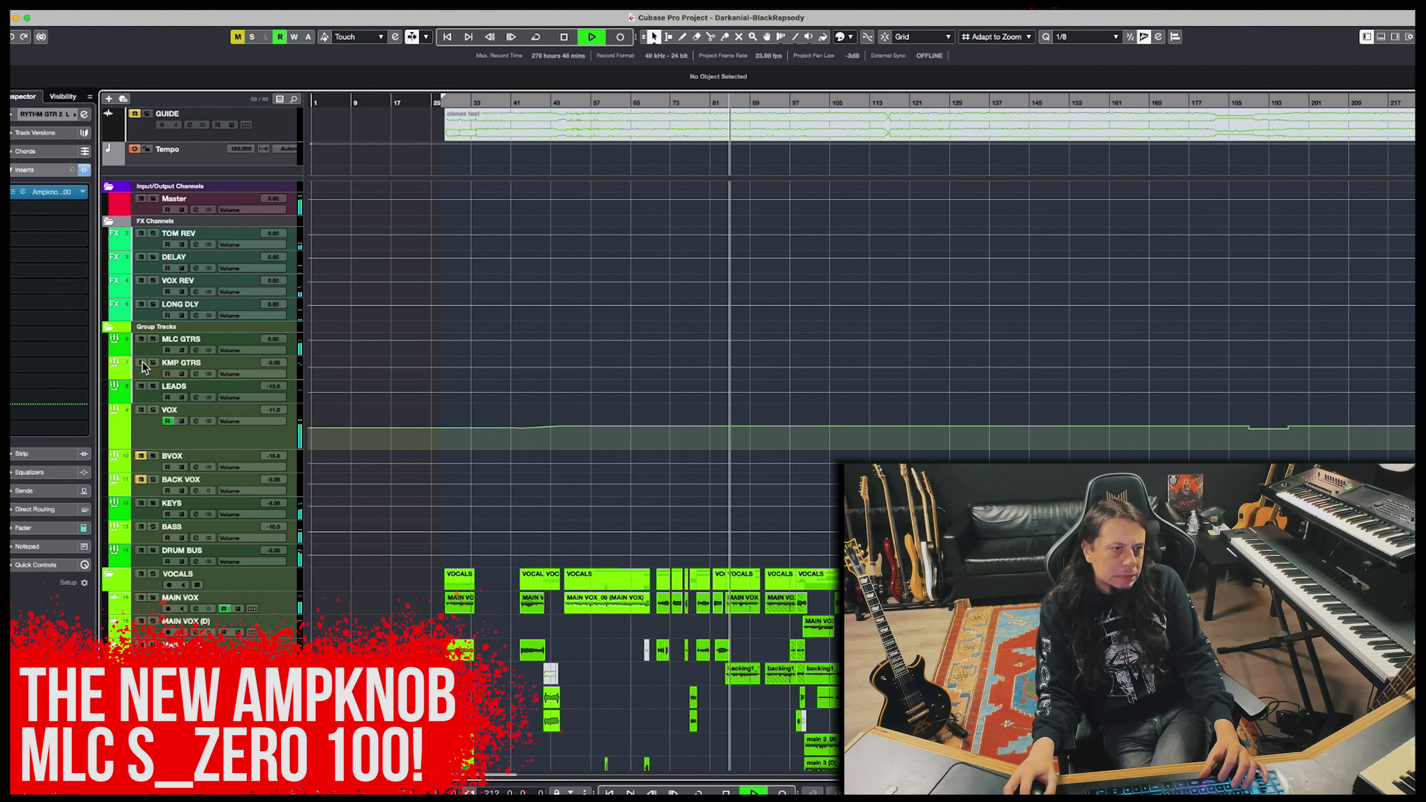
key("space")
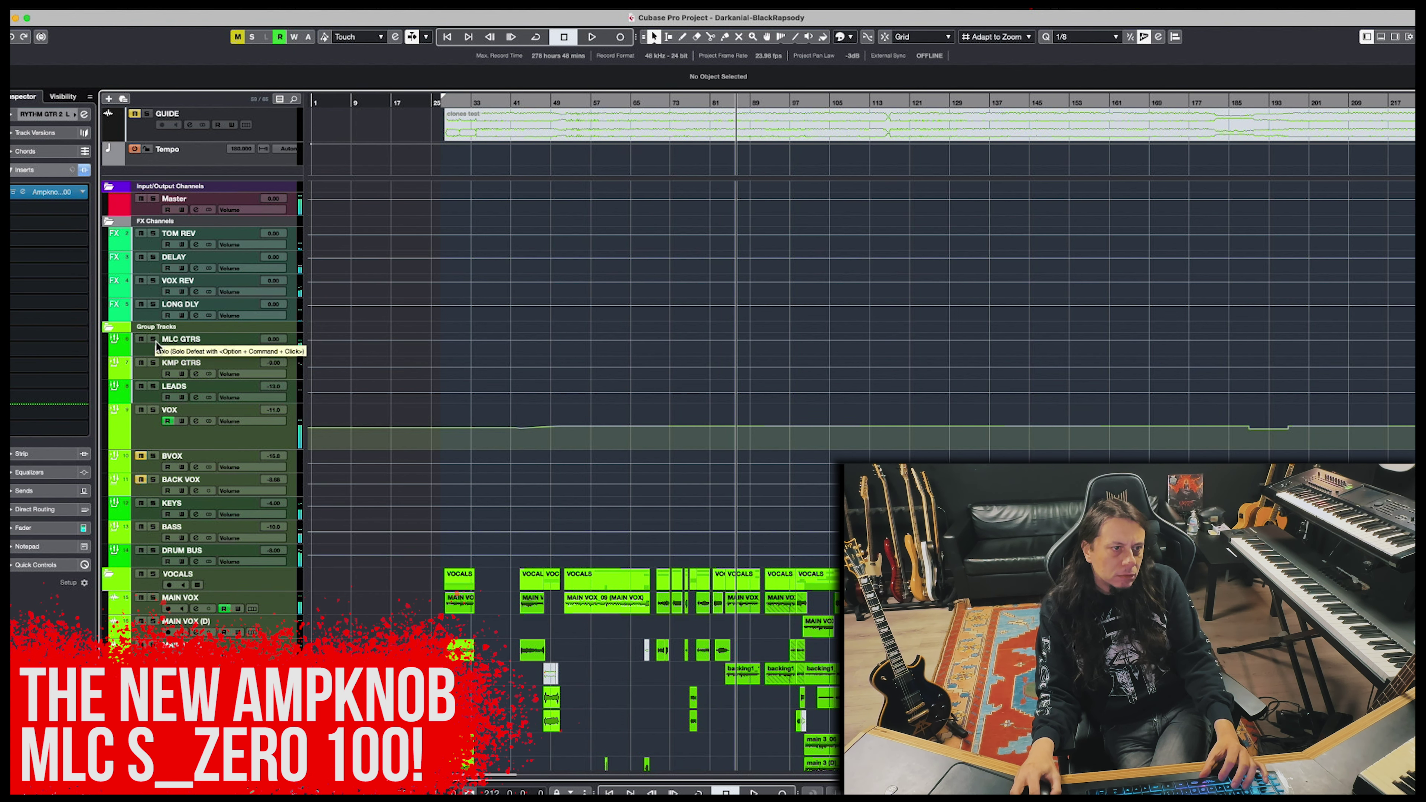
left_click(154, 363)
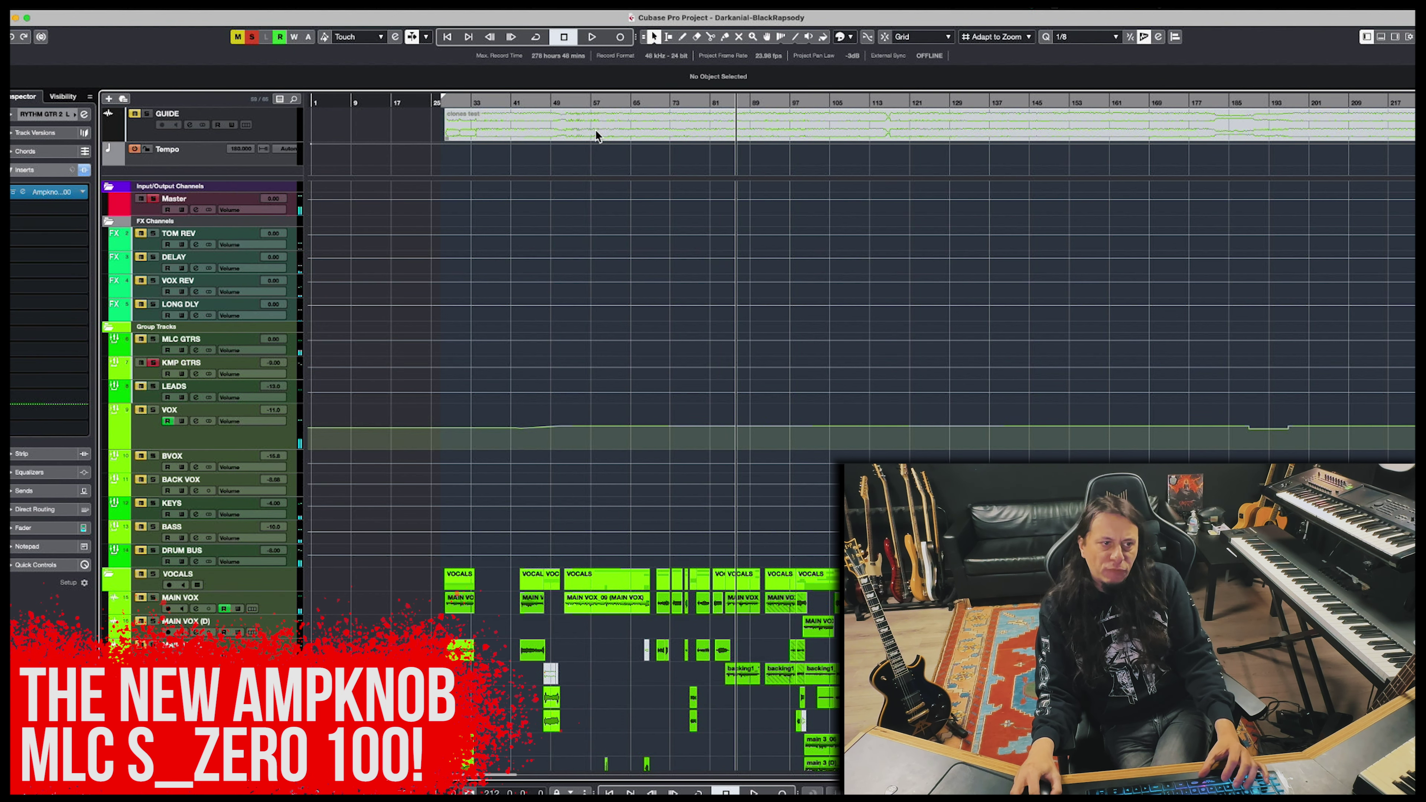
left_click(583, 103)
scroll(472, 601, "down", 10)
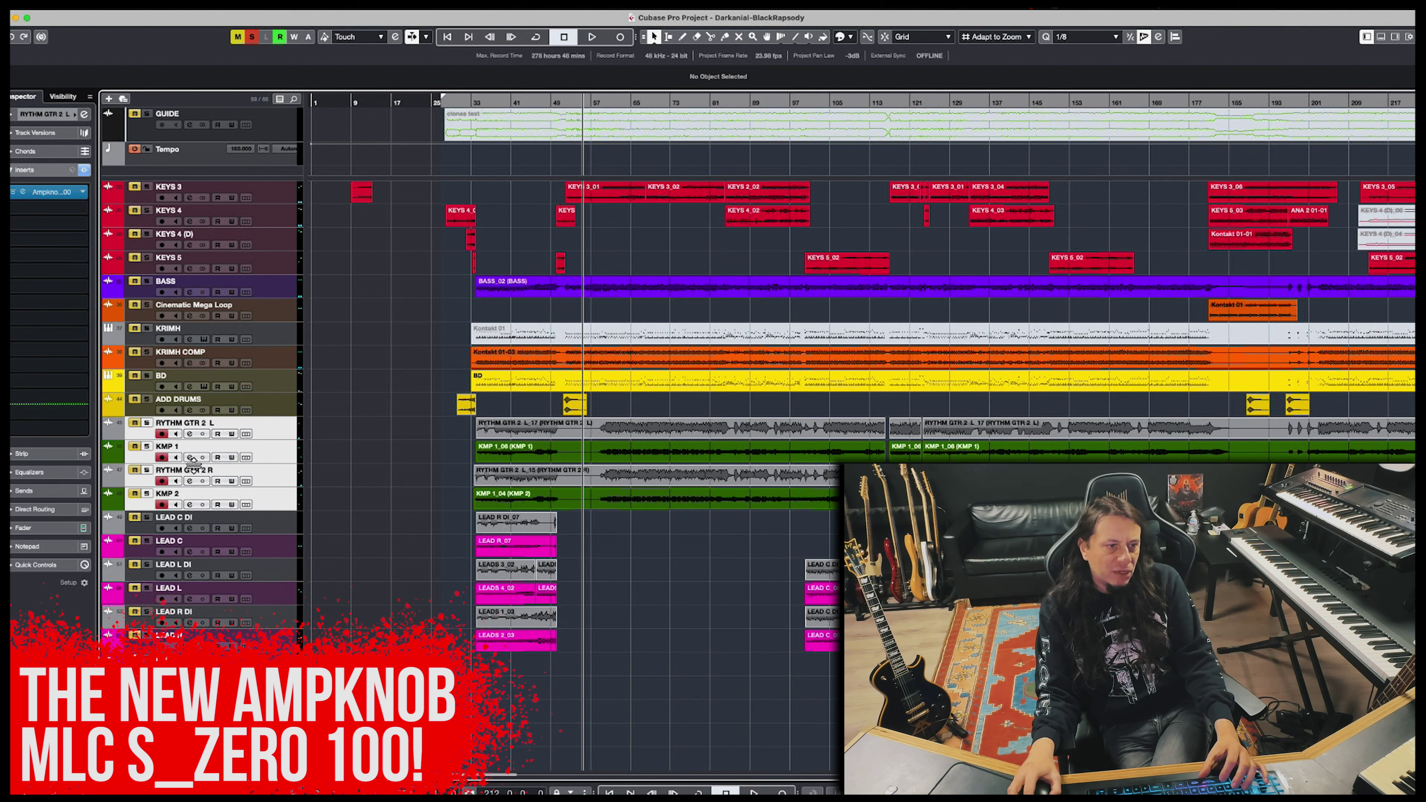
scroll(185, 427, "up", 10)
left_click(153, 362)
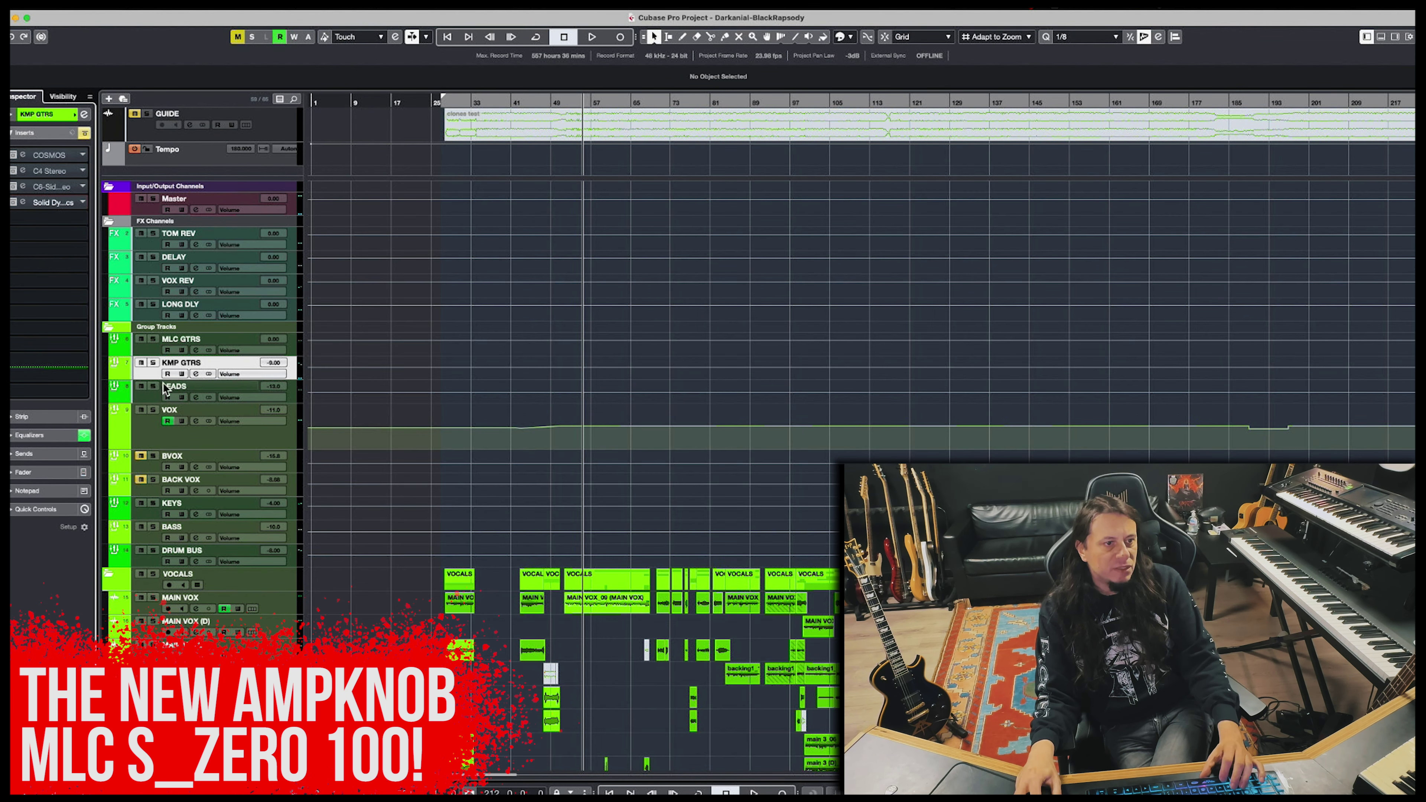
Solo the KMP GTRS group and play it from around bar 65.
left_click(152, 363)
key("space")
left_click(634, 118)
left_click(648, 203)
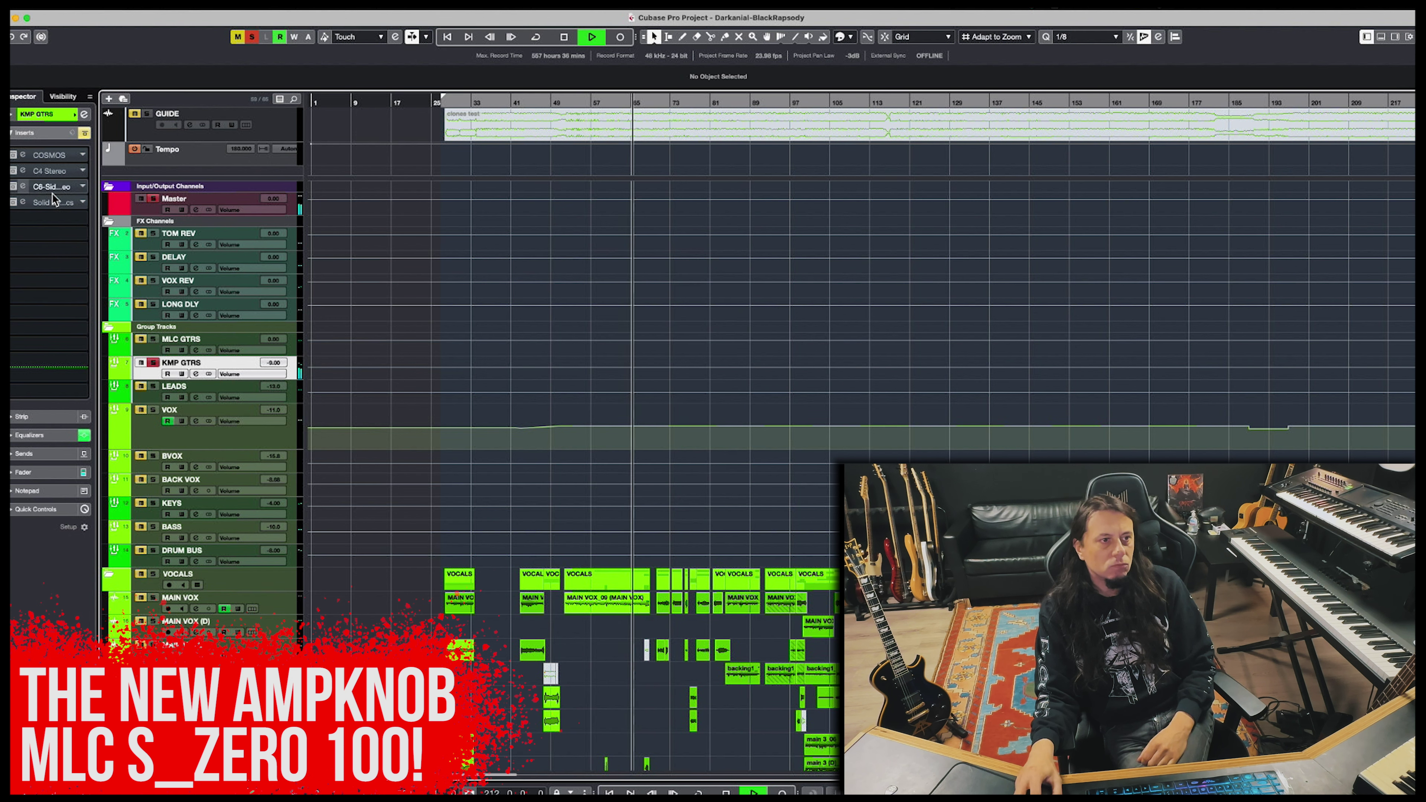
Activate the COSMOS insert on the KMP GTRS group, open its plugin window and stop playback.
left_click(42, 158)
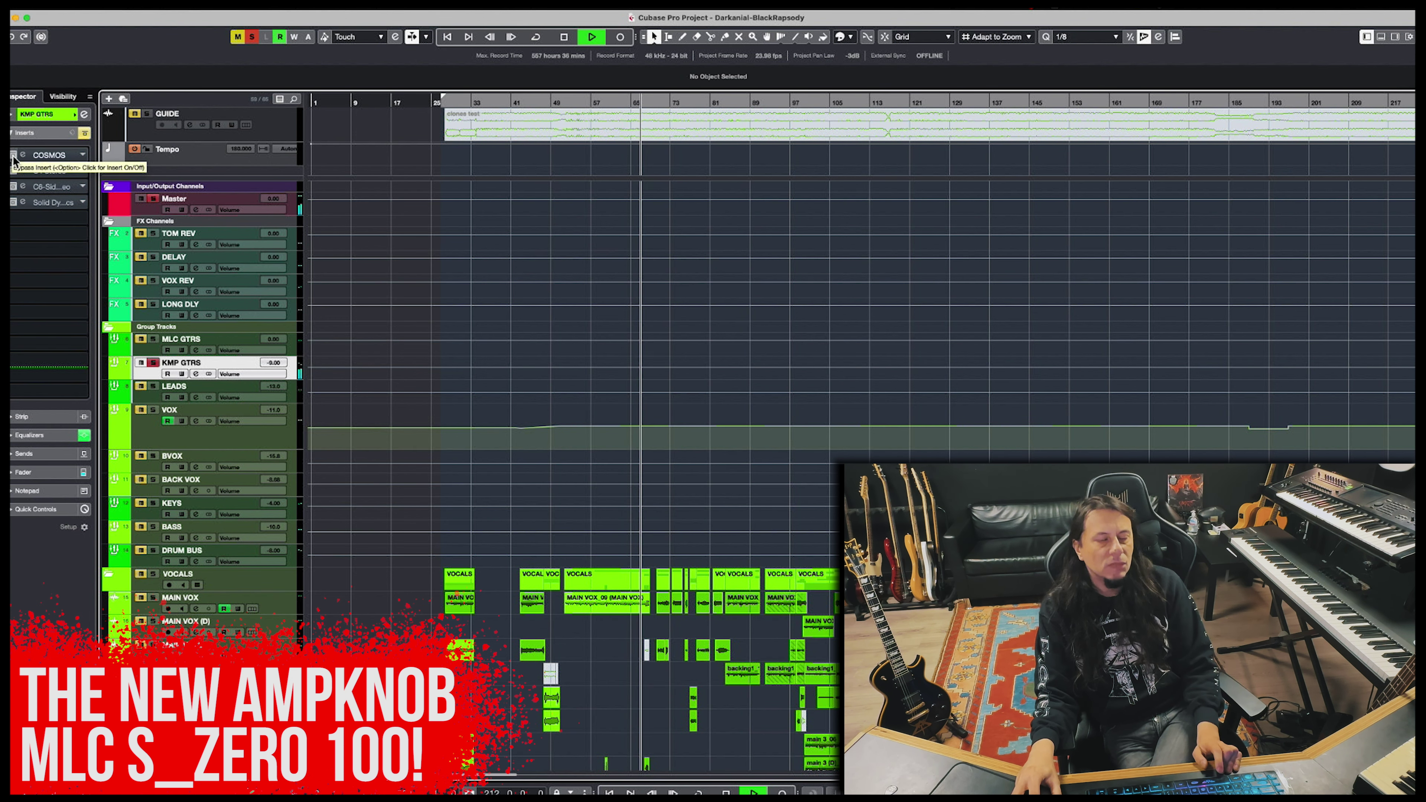
left_click(42, 159)
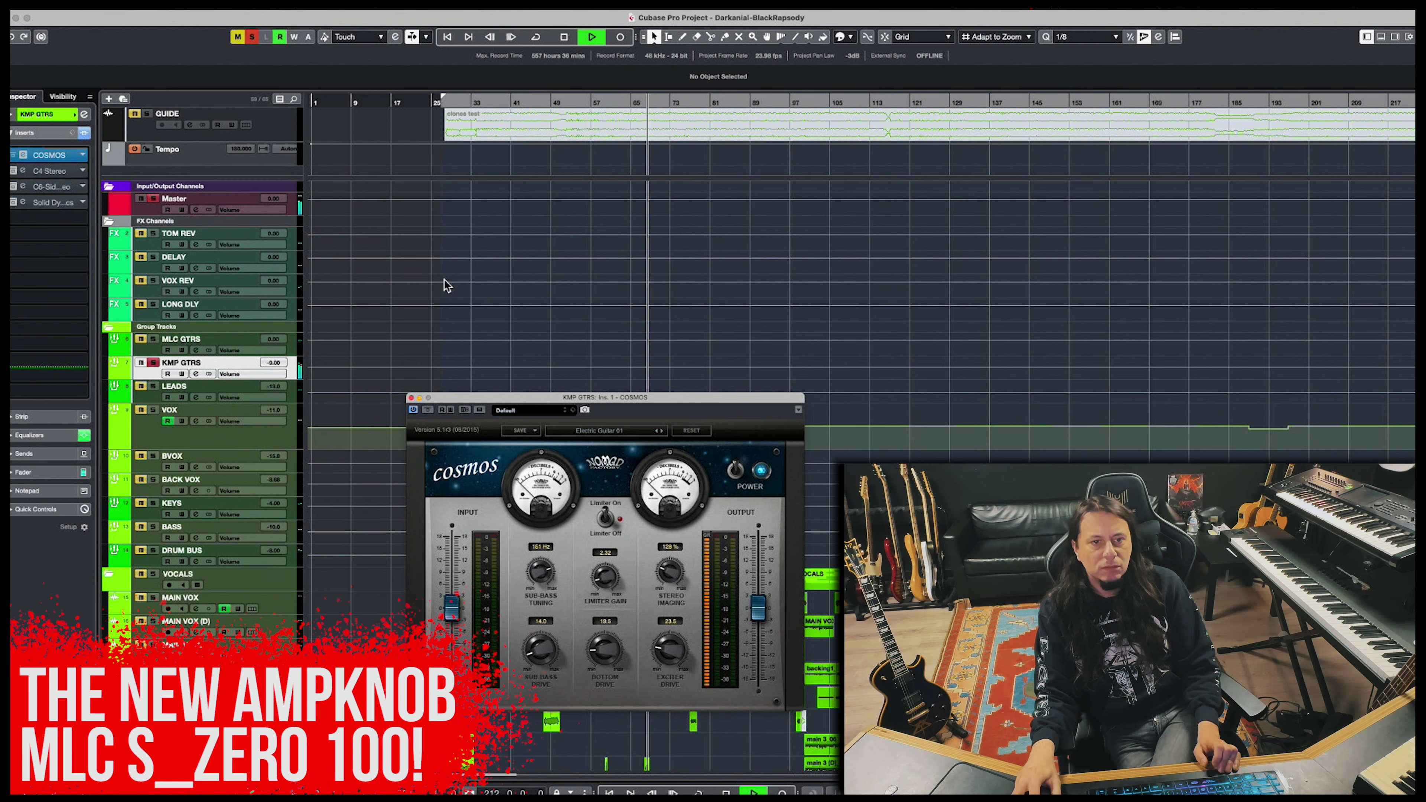
key("space")
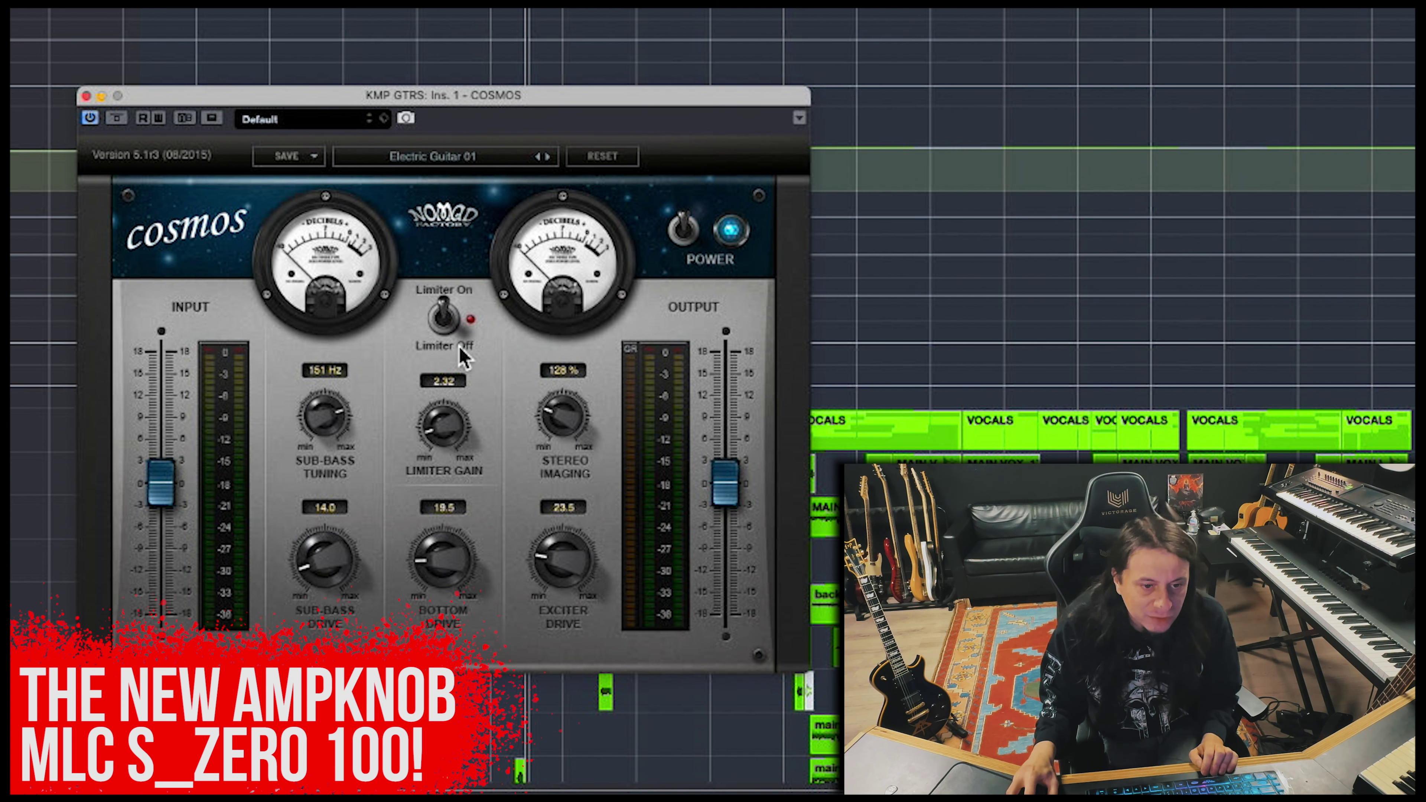
Switch the COSMOS limiter off and back on, compare the guitars with the plugin bypassed and active, and close its window.
left_click(471, 340)
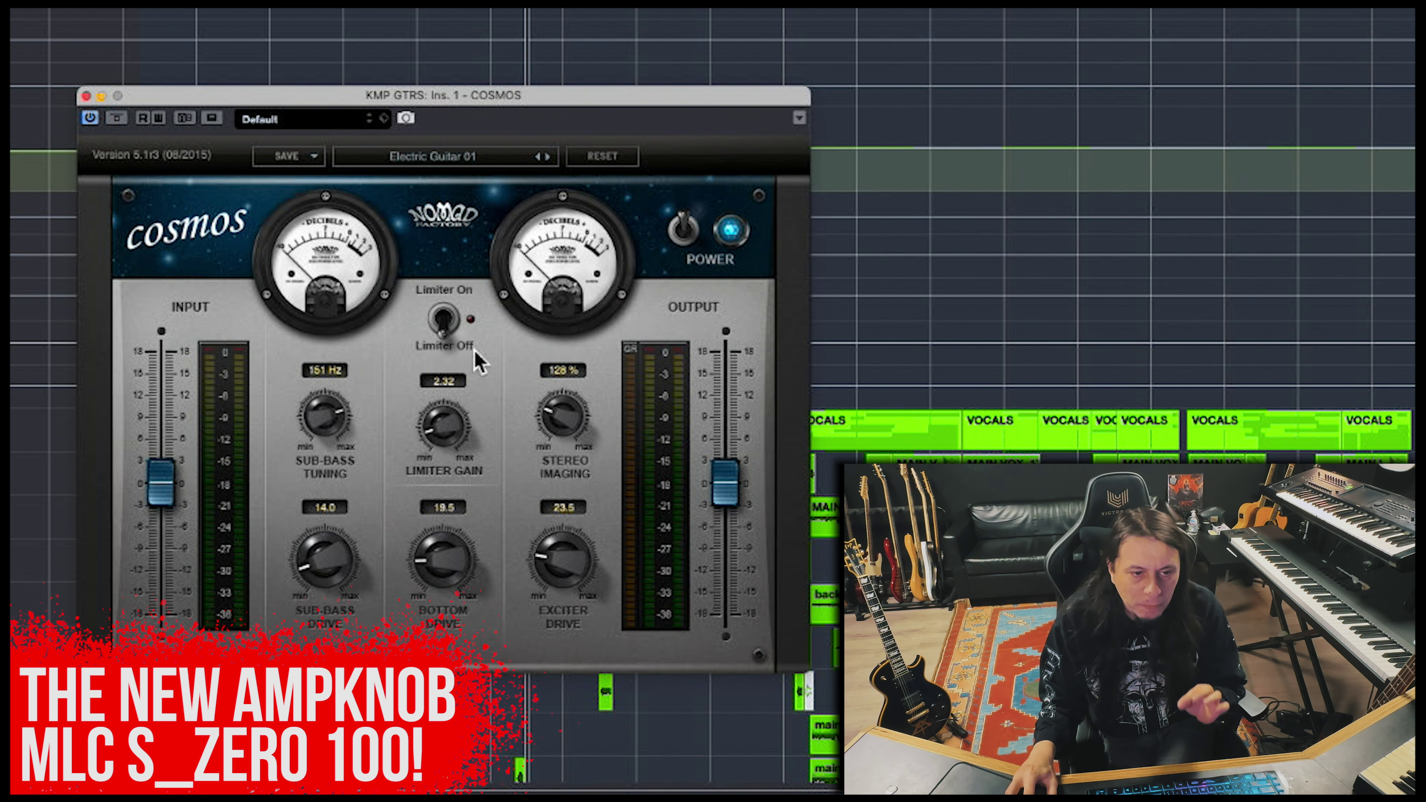
left_click(470, 331)
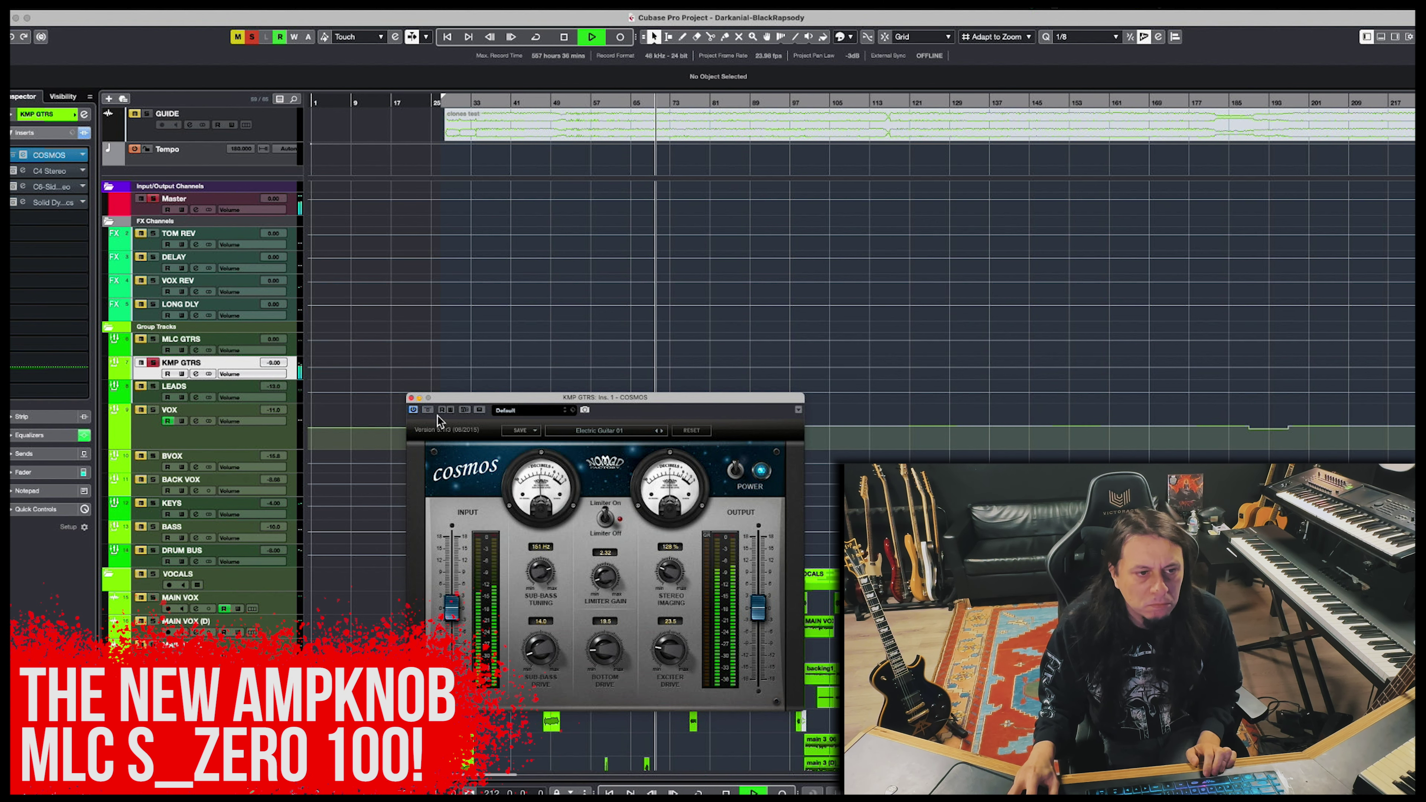
left_click(430, 412)
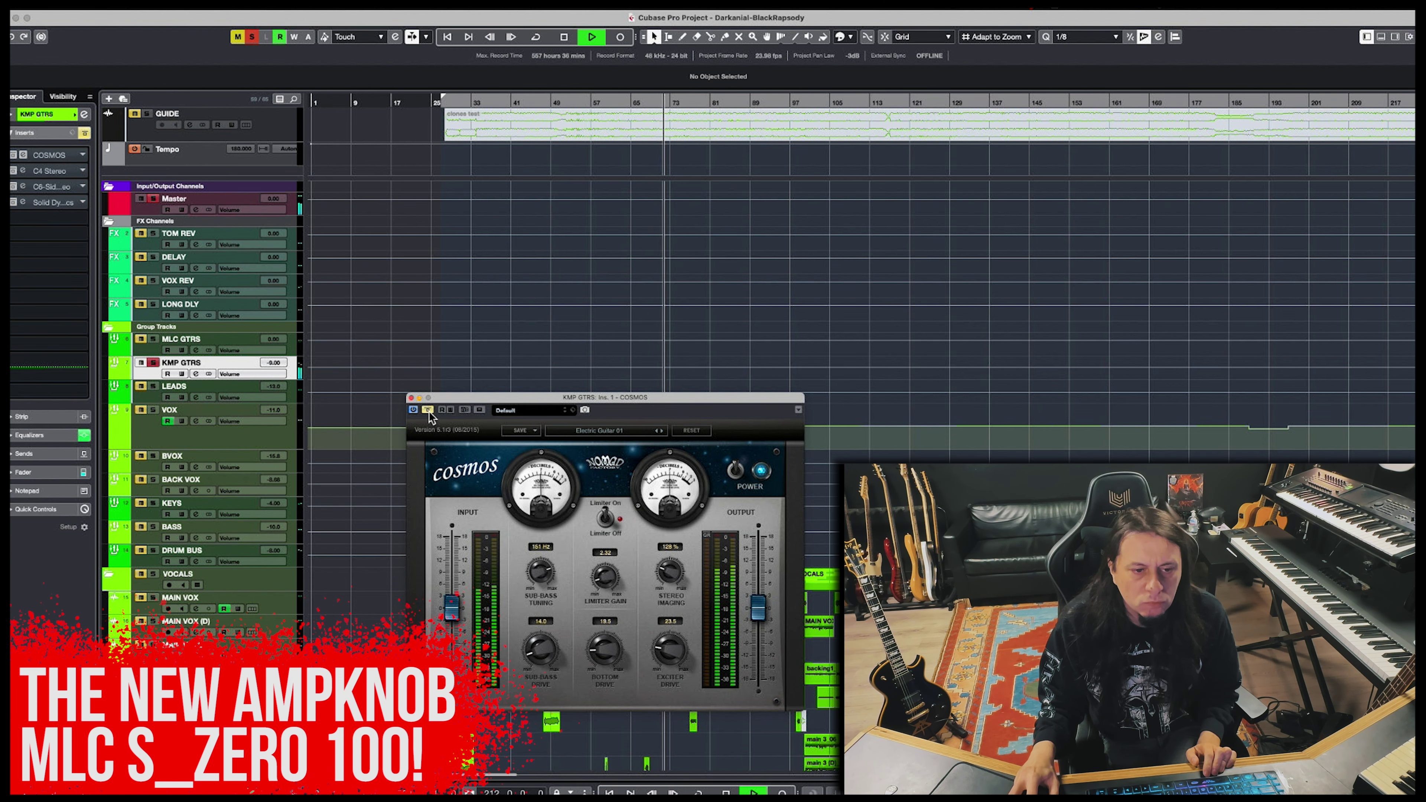
left_click(429, 411)
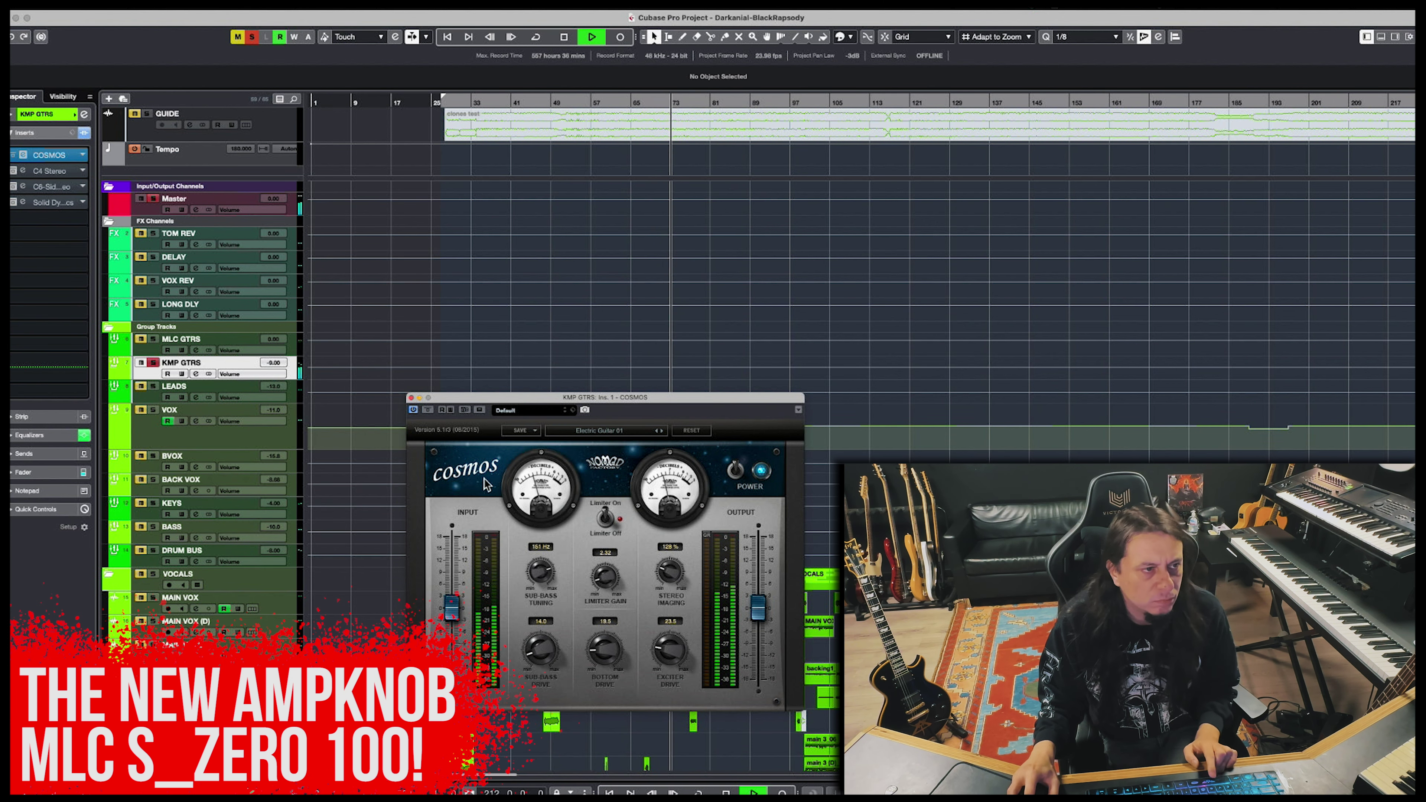
key("space")
left_click(411, 398)
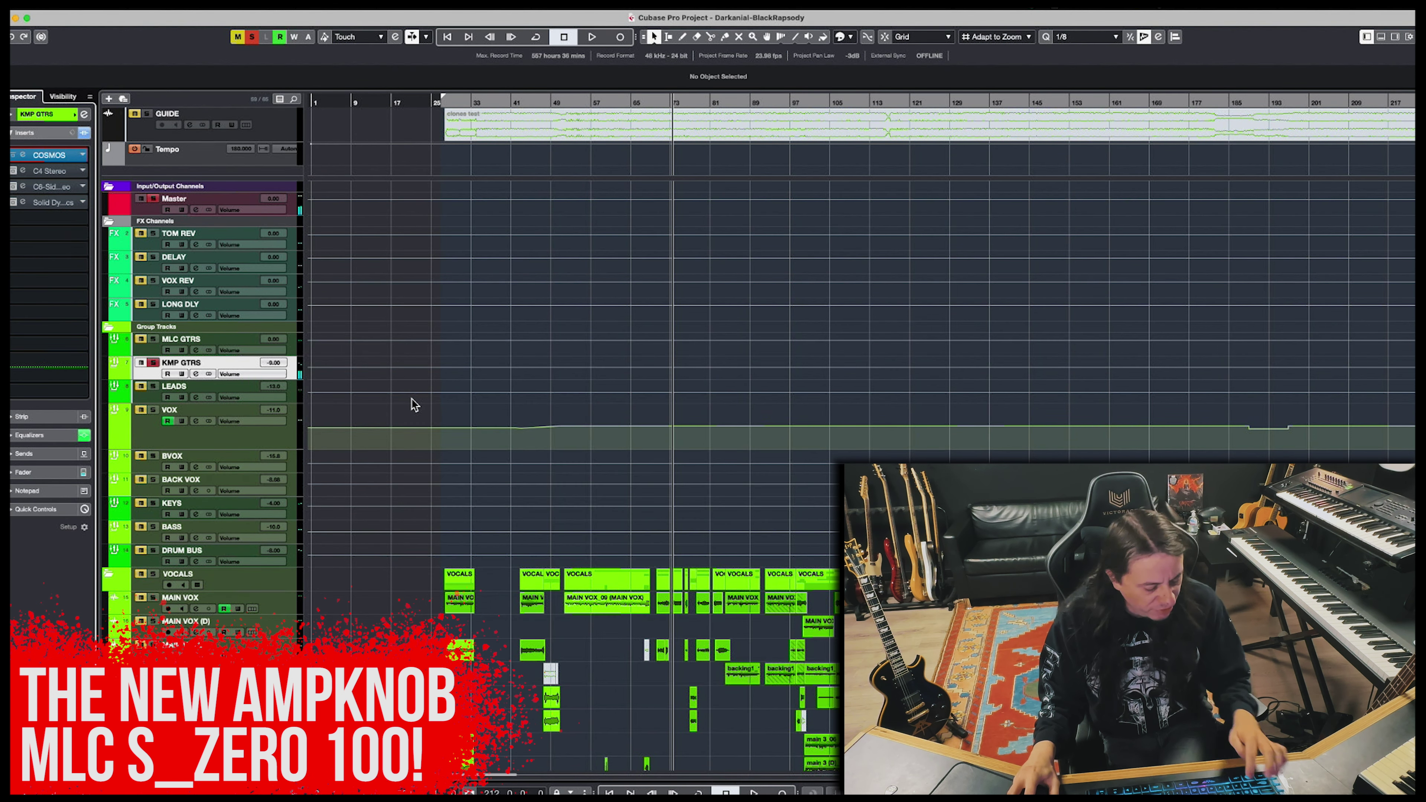
Copy the COSMOS, C4 Stereo and C6-SideChain inserts from KMP GTRS to the MLC GTRS group in the MixConsole.
key("F3")
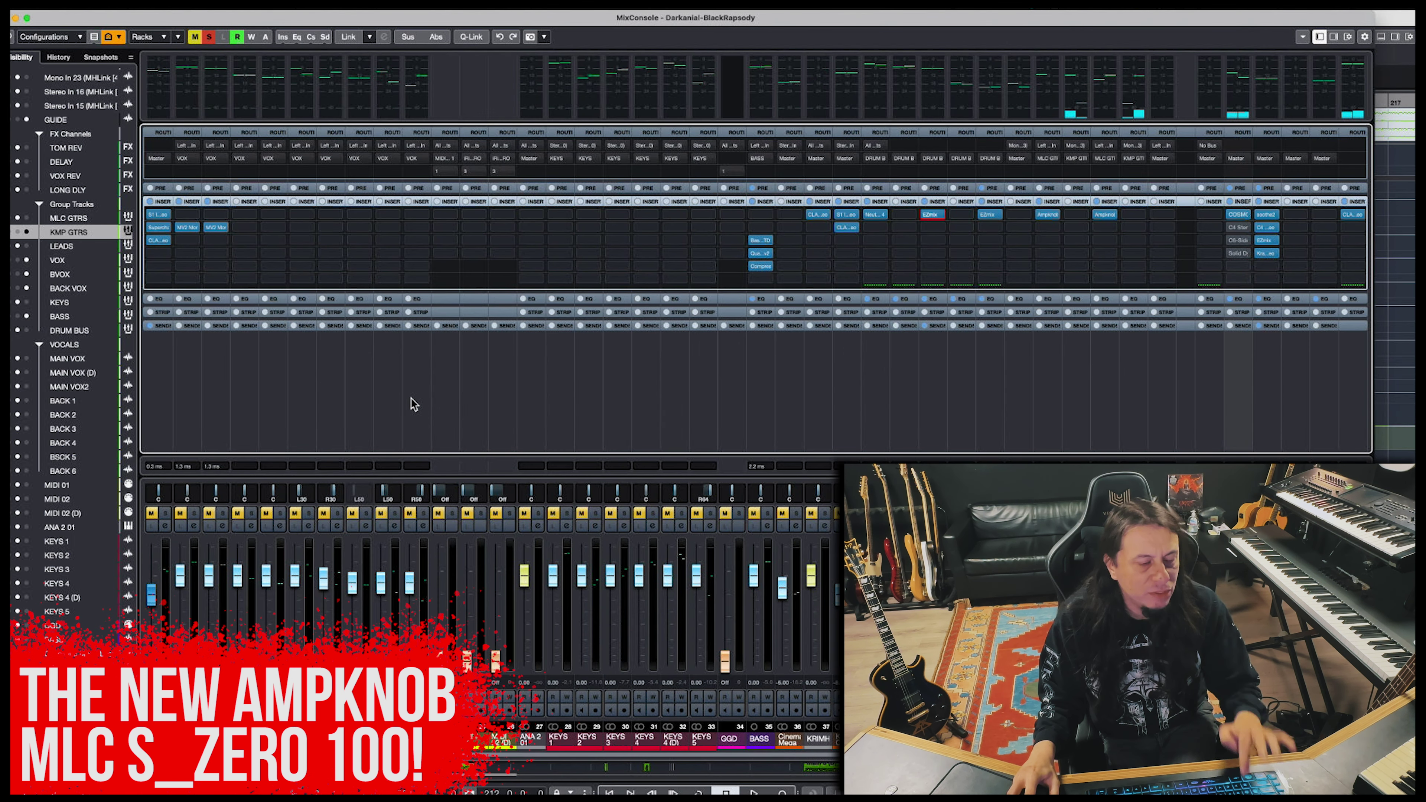
scroll(562, 618, "left", 5)
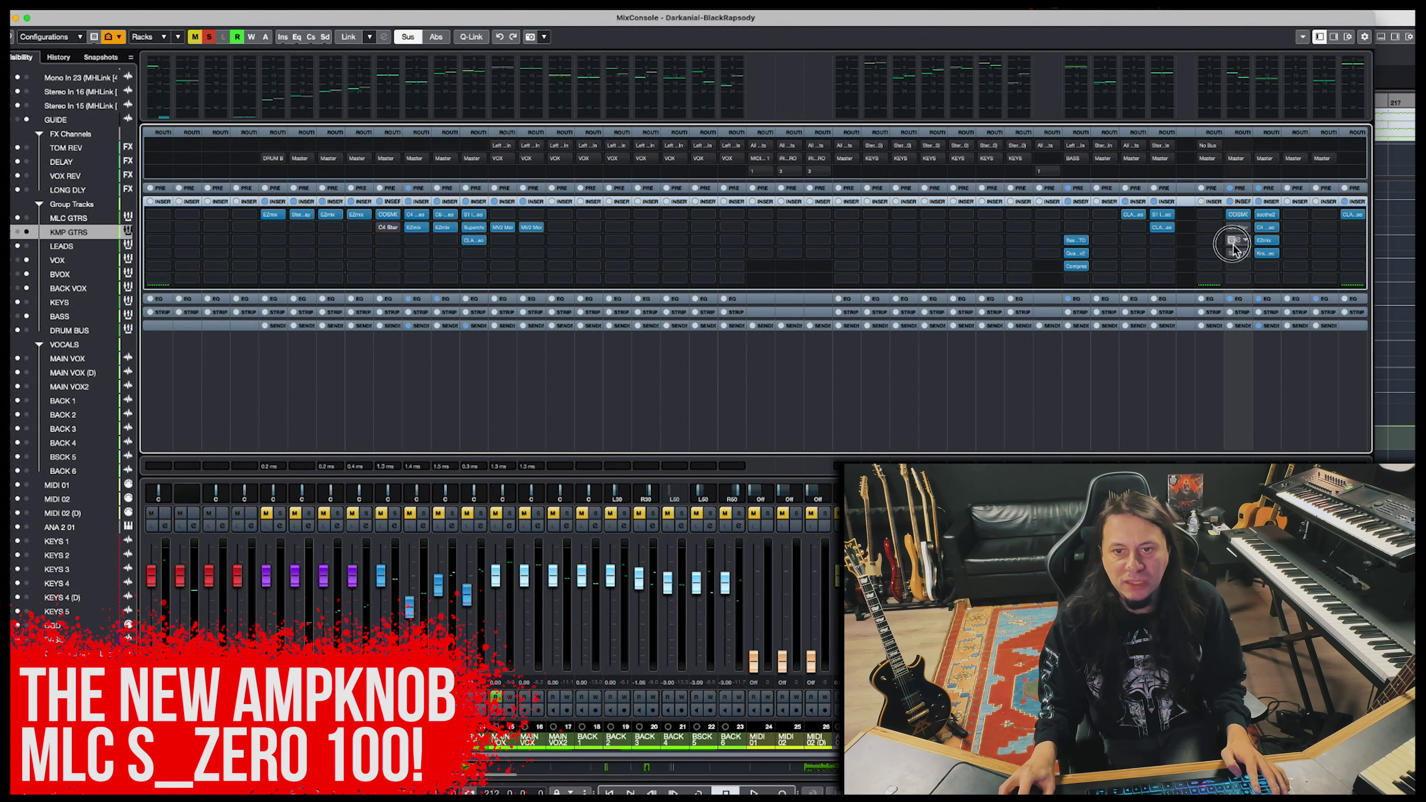
left_click_drag(1233, 247, 387, 240)
key("F3")
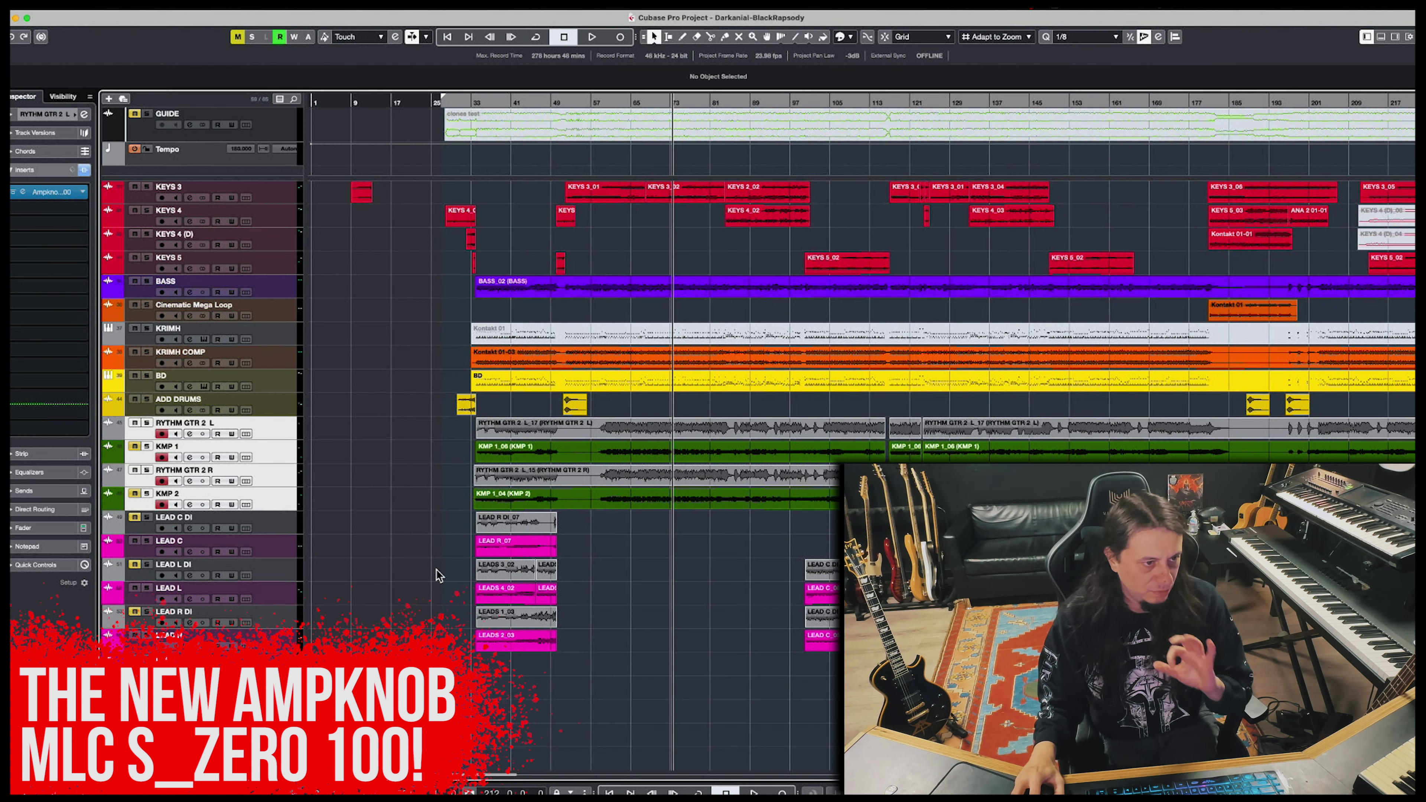
Start playback, solo the MLC GTRS group and select it to show its inserts.
key("space")
scroll(654, 616, "up", 10)
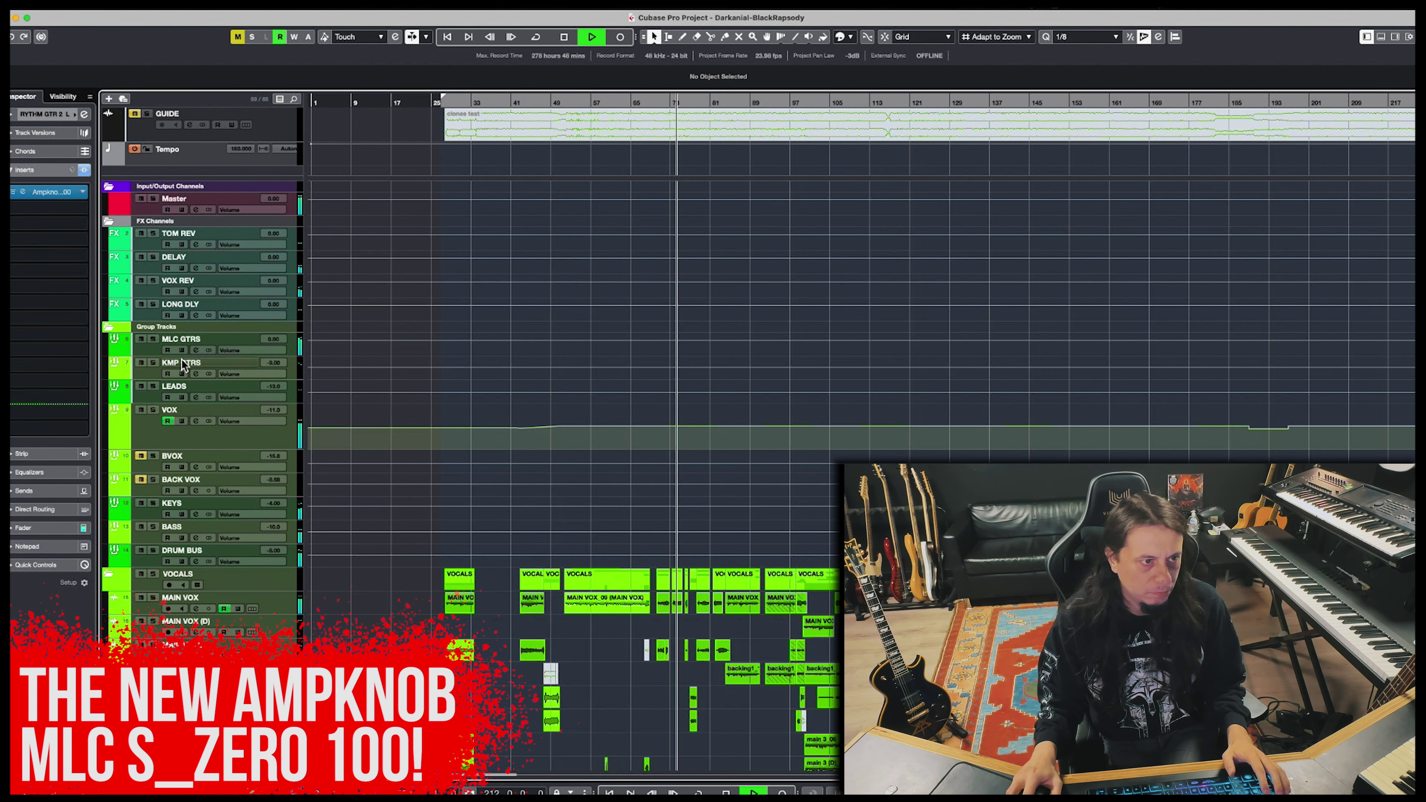
left_click(154, 340)
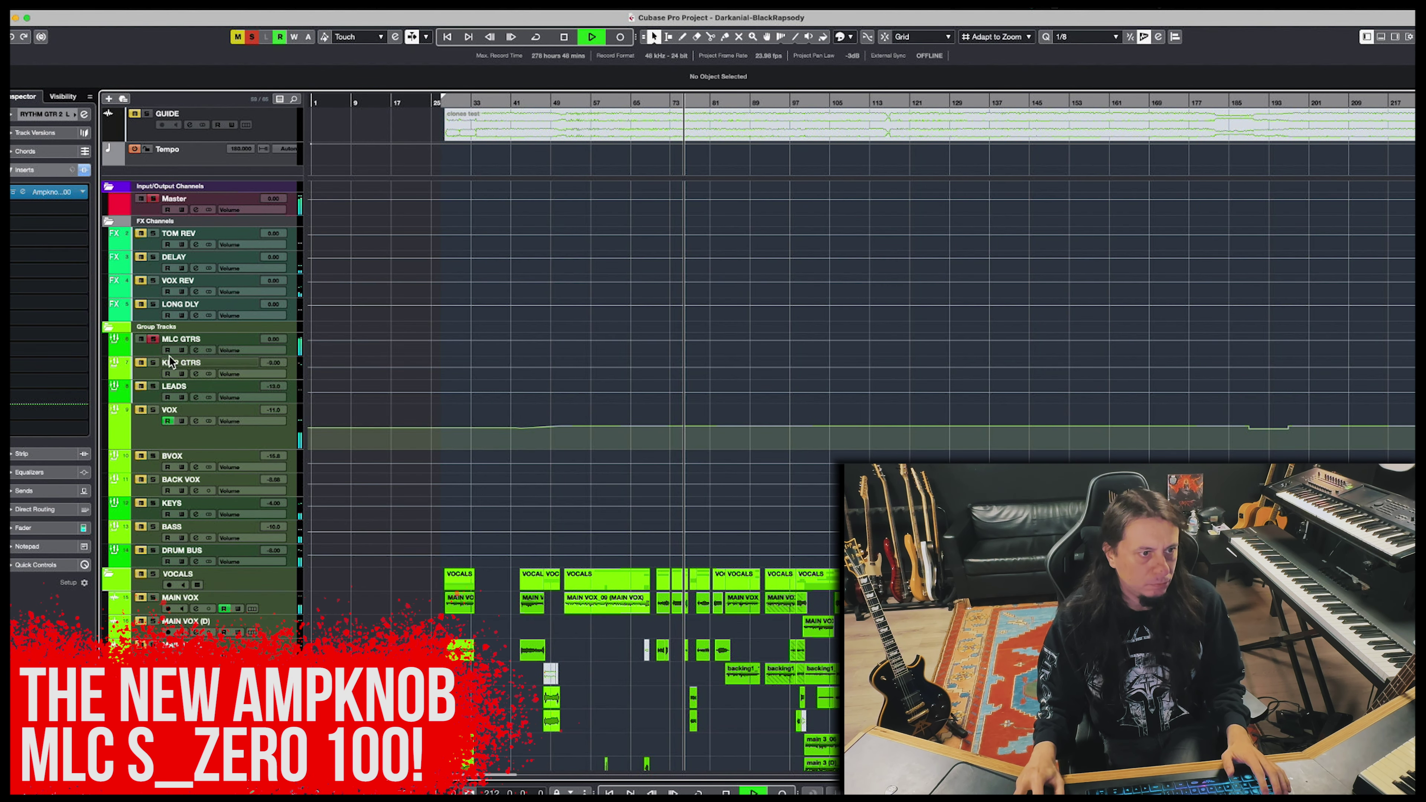
left_click(154, 350)
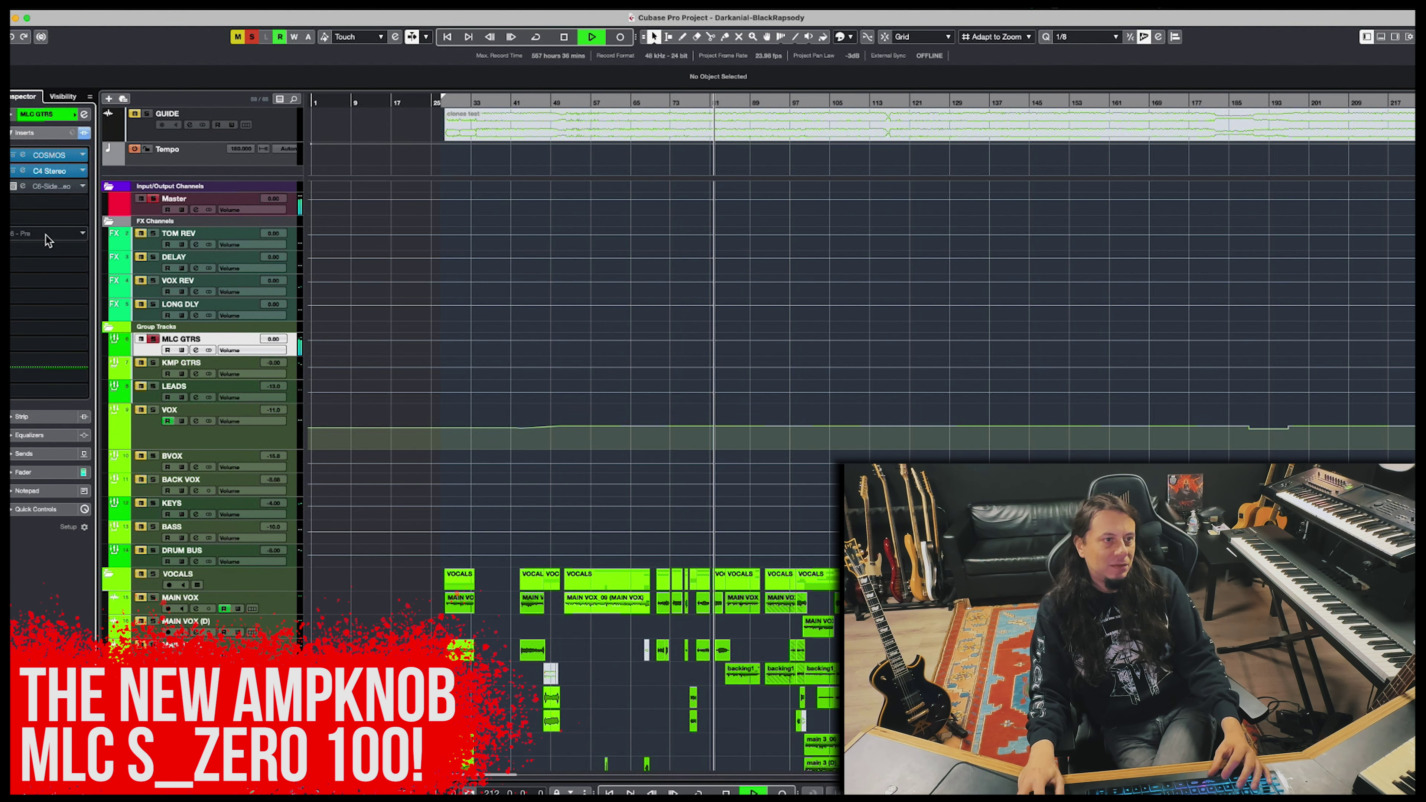
Open the C4 Stereo insert on MLC GTRS and raise the second band's threshold slightly while the guitars play.
left_click(56, 171)
key("space")
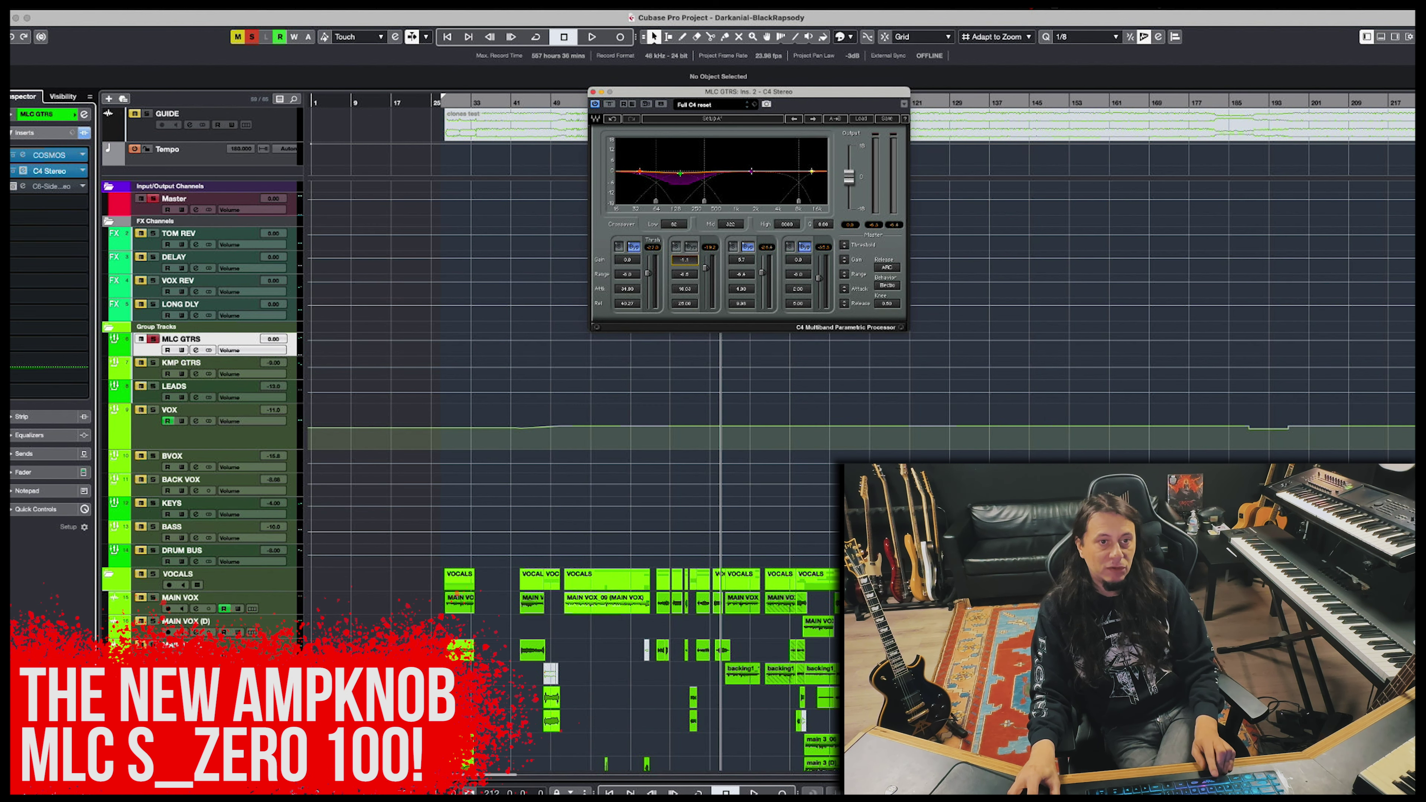
key("space")
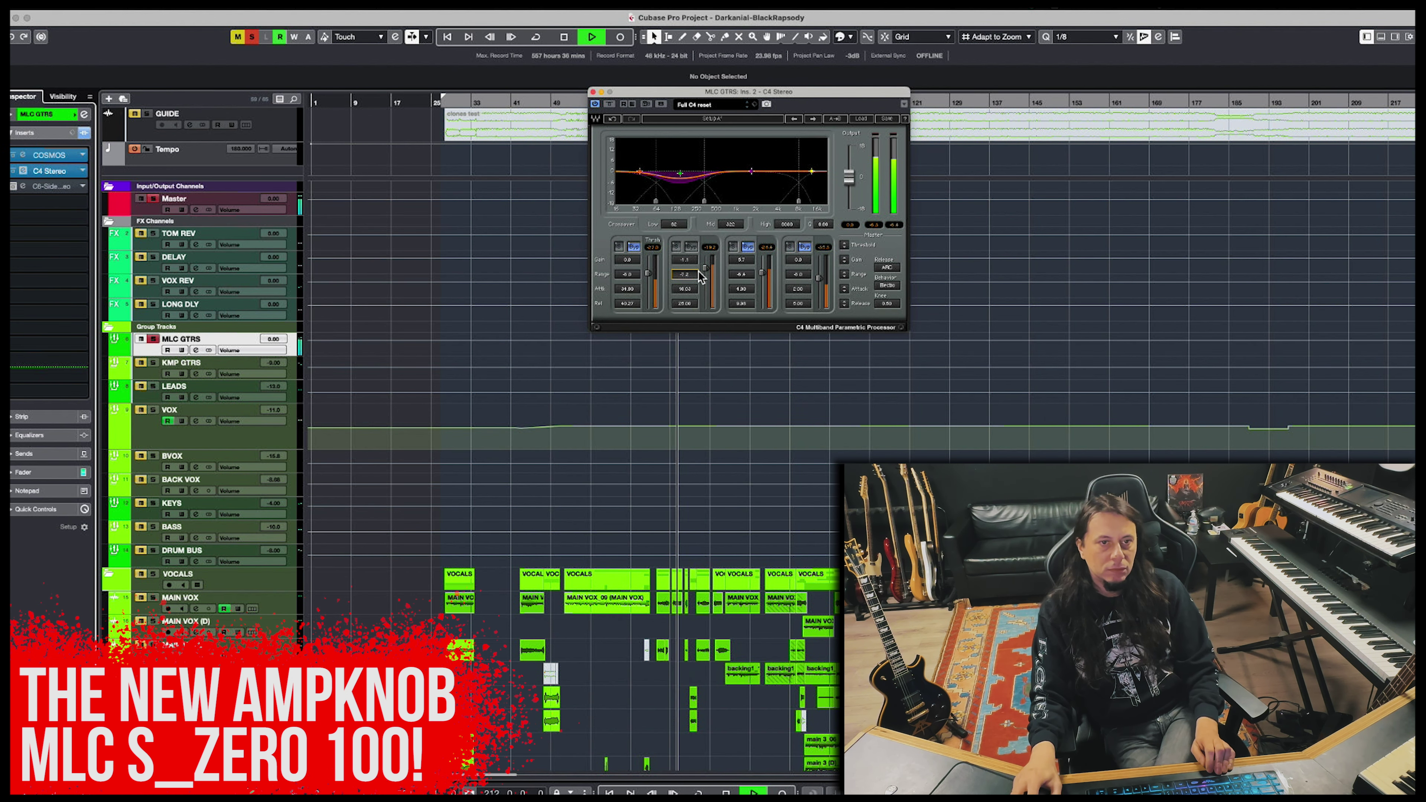
left_click_drag(701, 274, 703, 269)
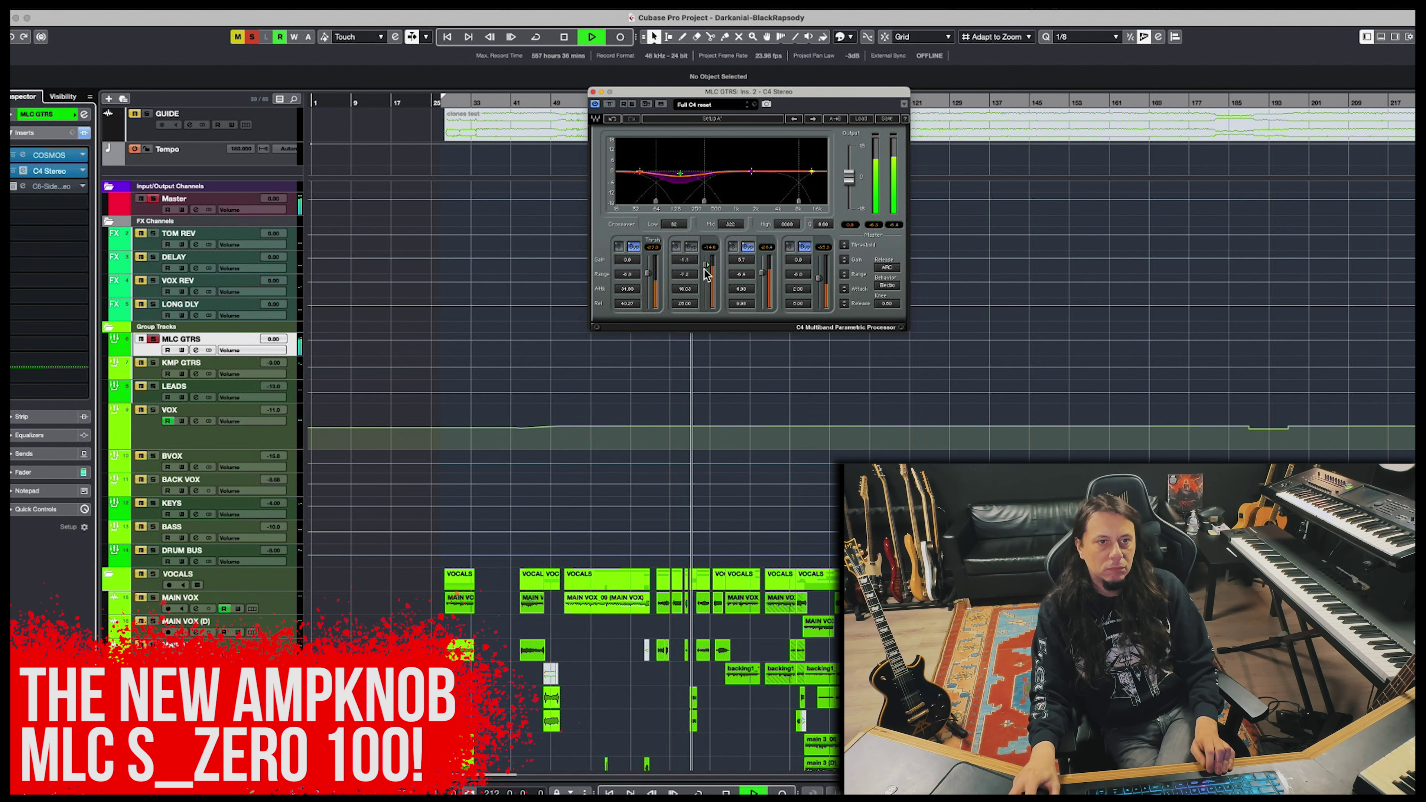
key("space")
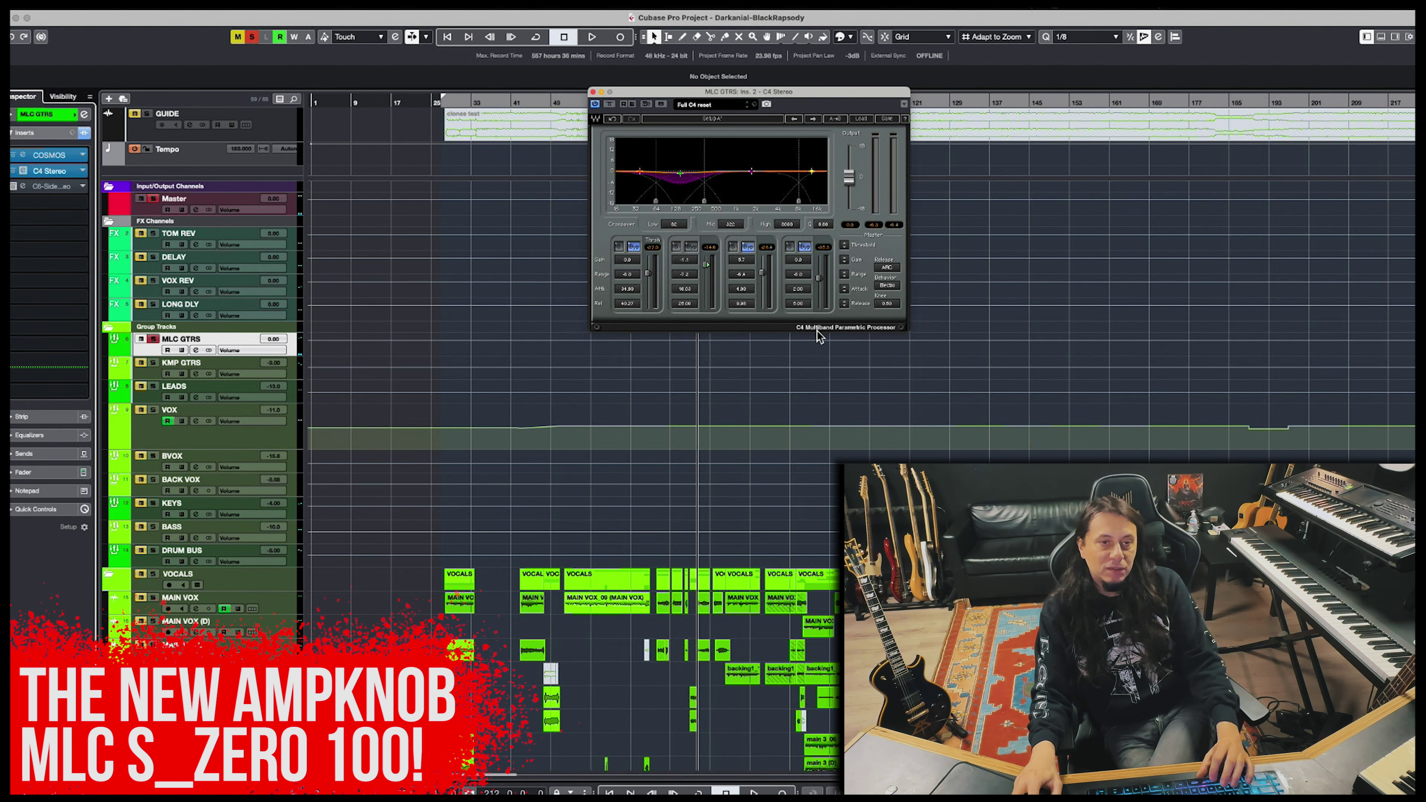
Narrow the C4's second band during playback by lowering its upper crossover and slightly raising its lower one, and close the plugin.
key("space")
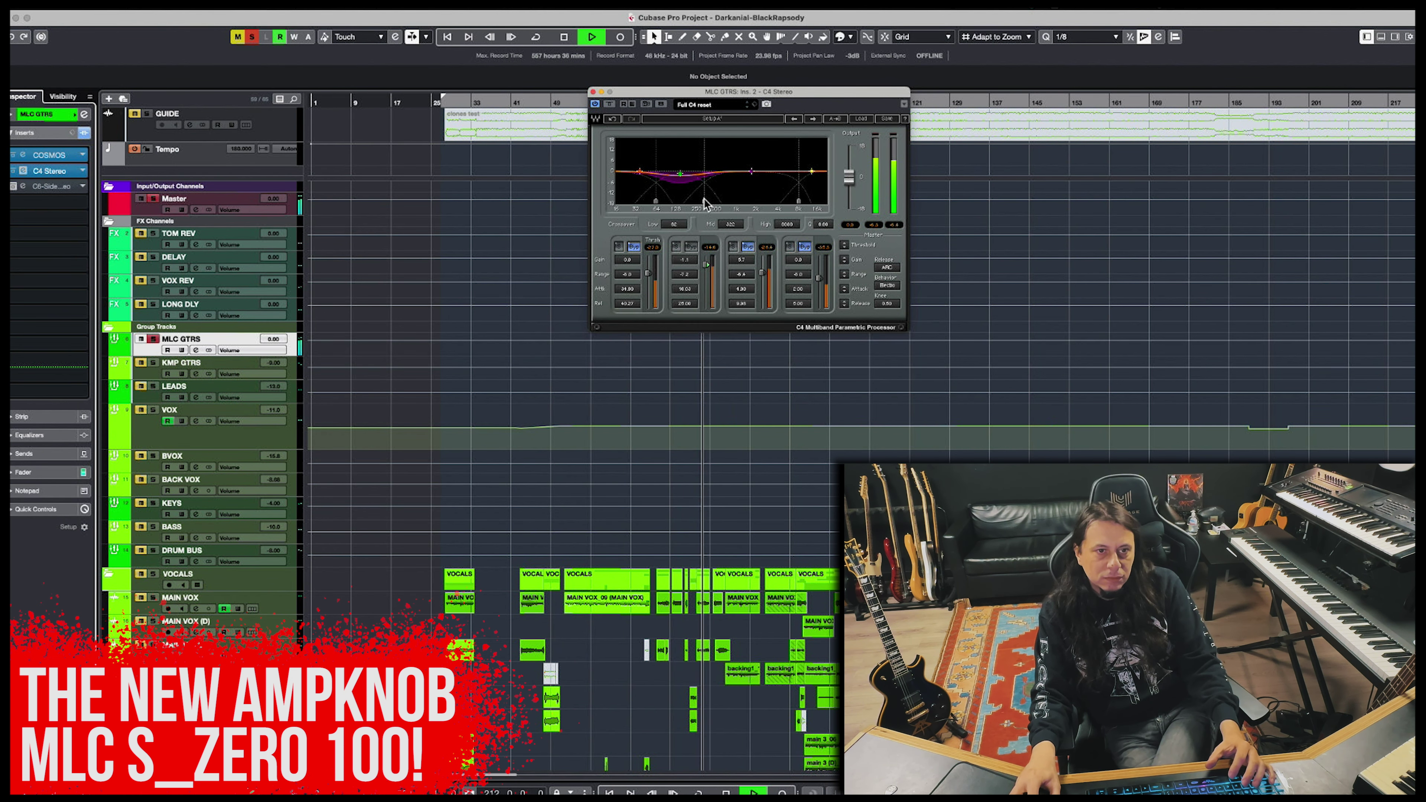
left_click_drag(704, 201, 658, 201)
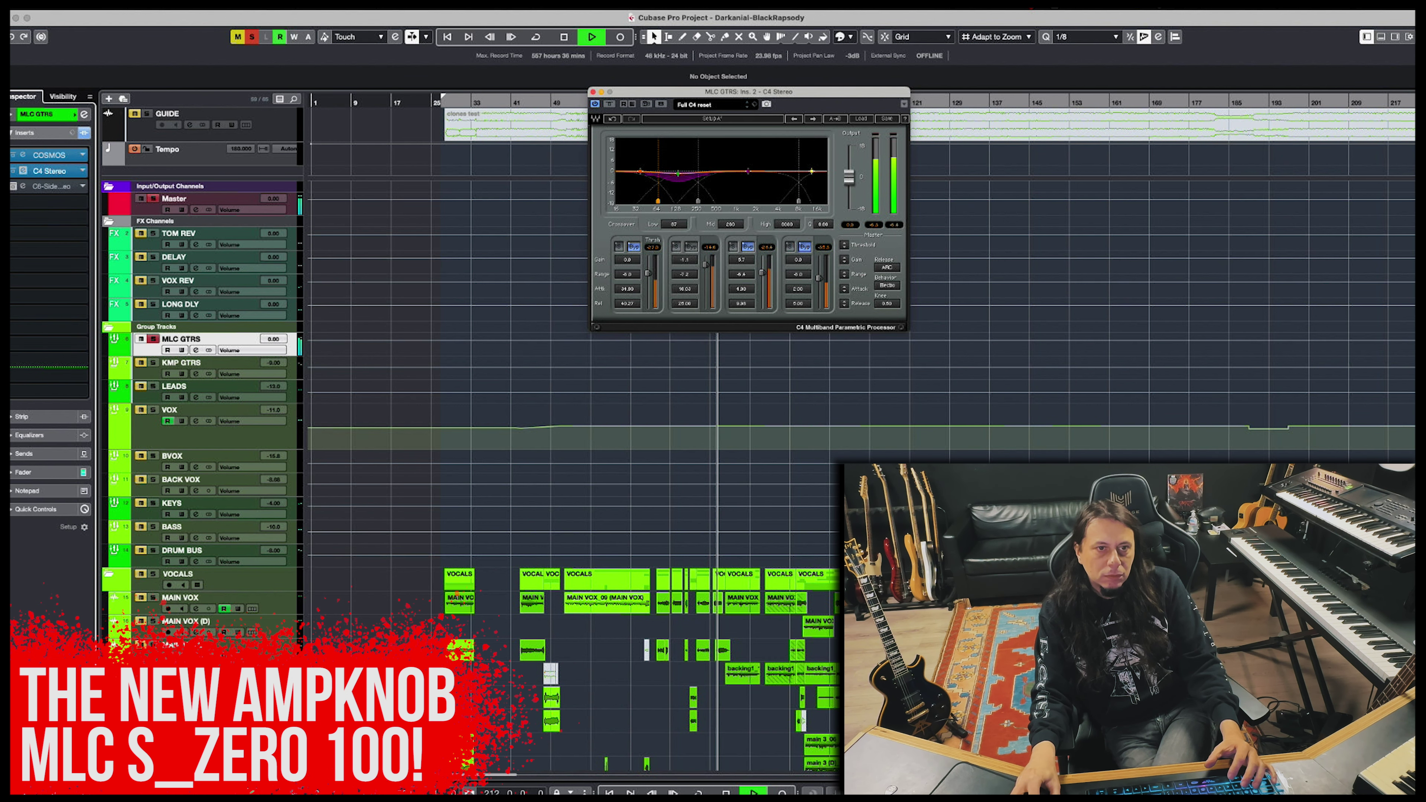
key("space")
key("super+w")
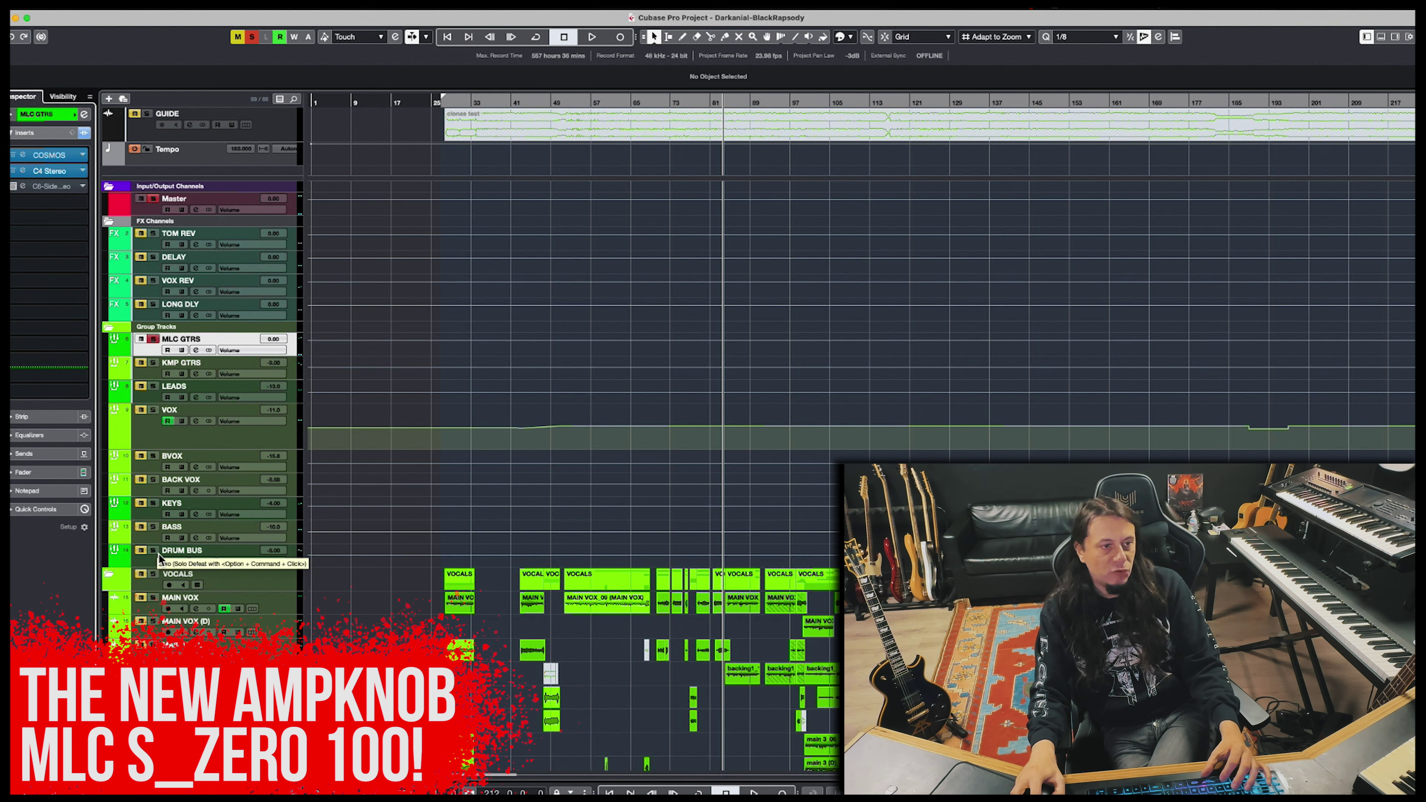
Activate and open the C6-SideChain insert on MLC GTRS and play it with DRUM BUS and VOX also soloed.
left_click(46, 189)
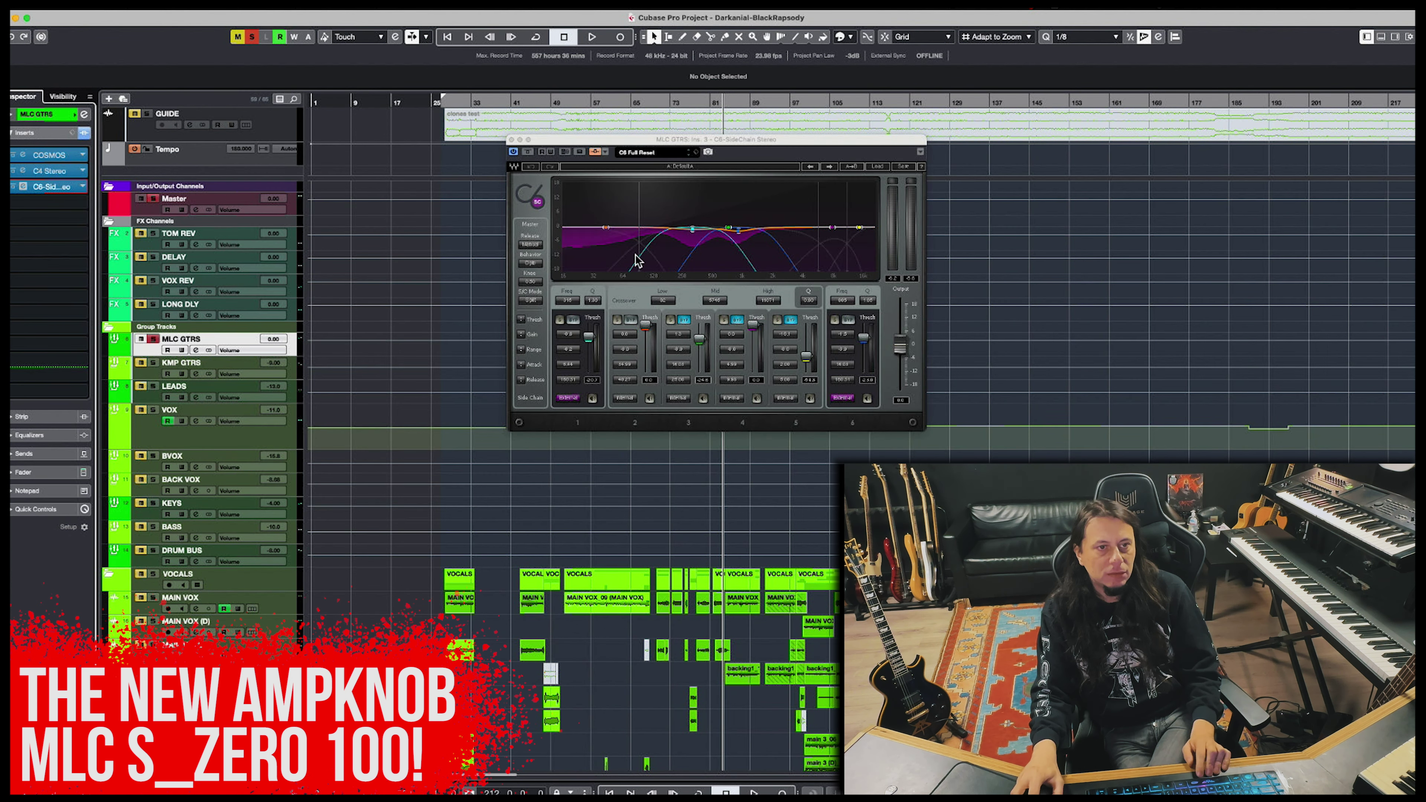
key("space")
left_click(153, 550)
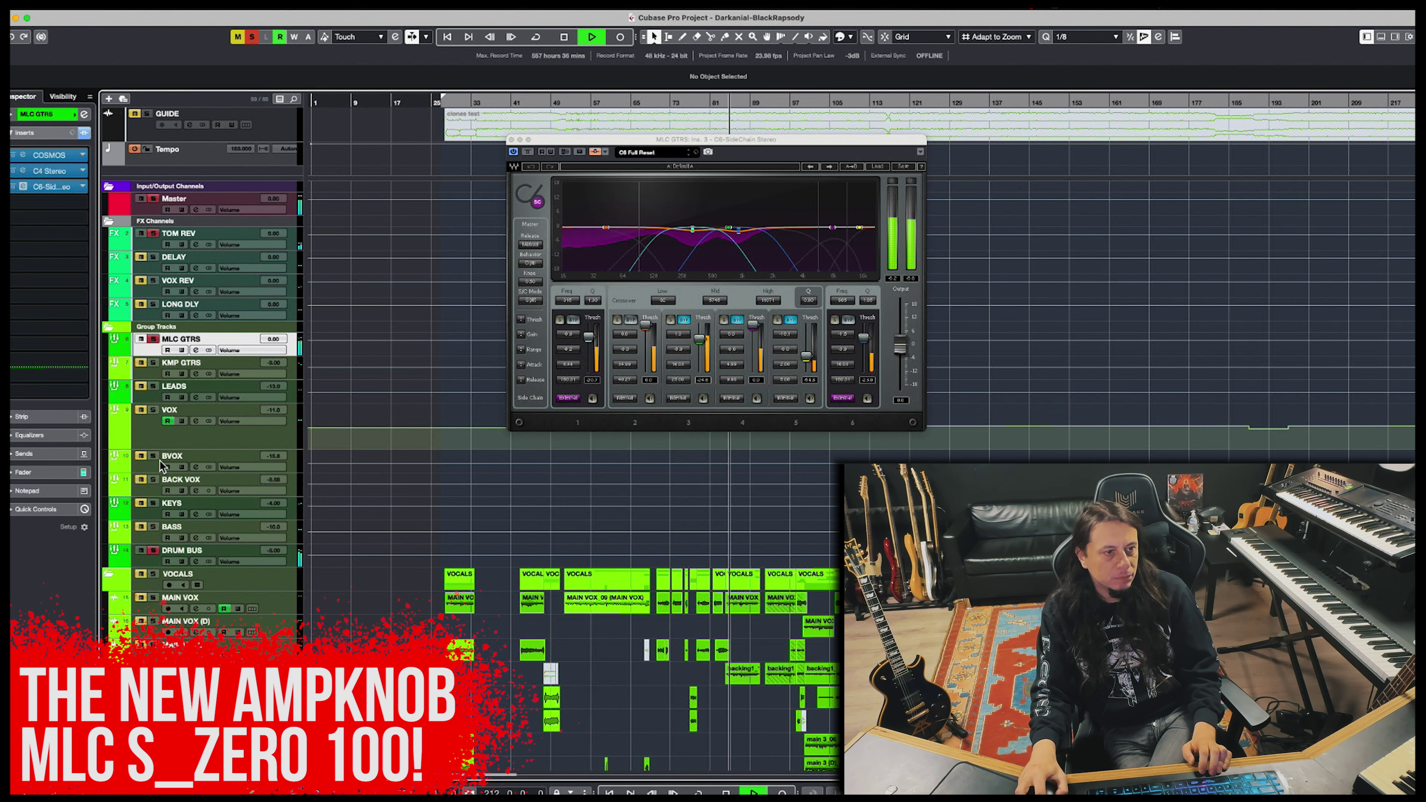
left_click(153, 409)
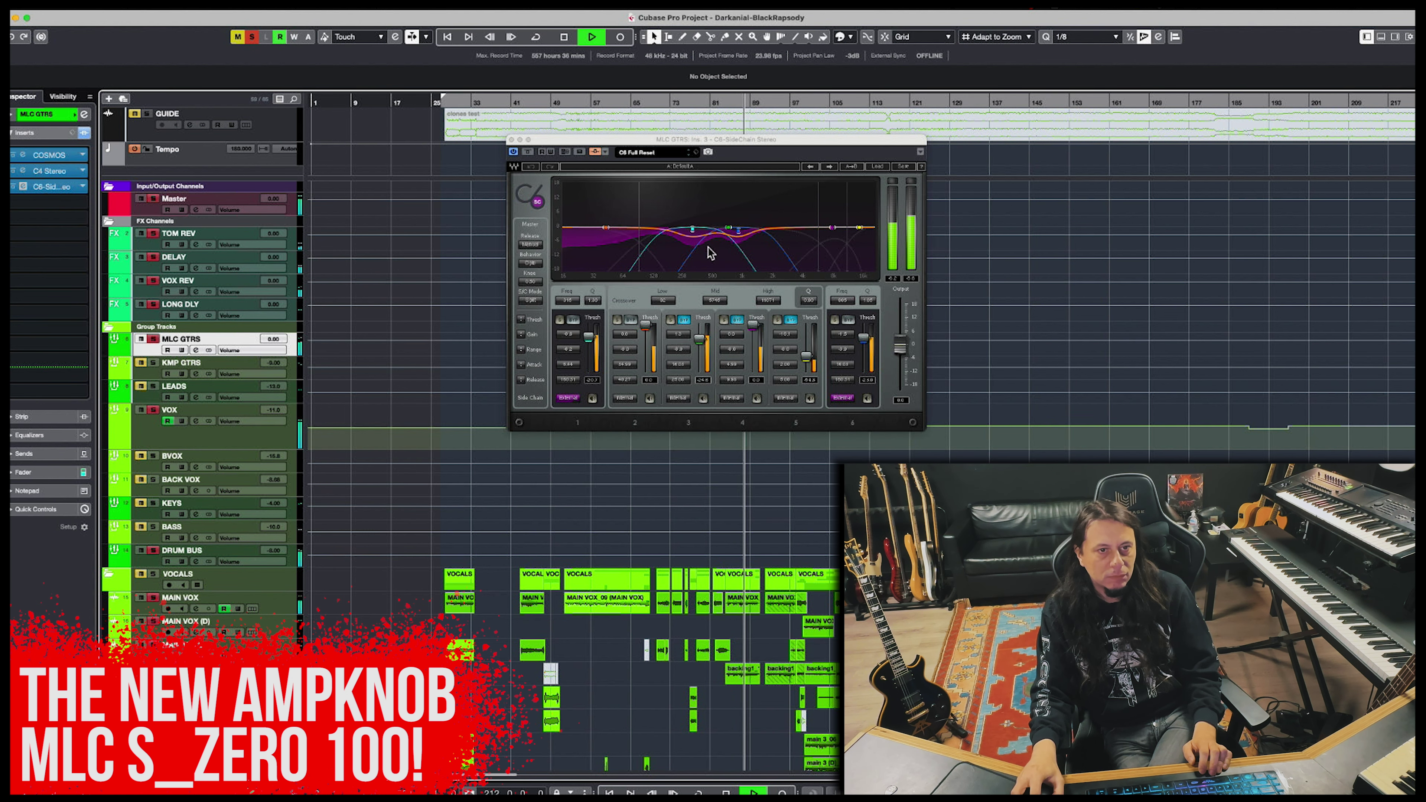
Raise the thresholds of C6 bands 1 and 6 slightly, then shift band 1 to a lower frequency with a strong gain boost.
left_click_drag(588, 337, 588, 335)
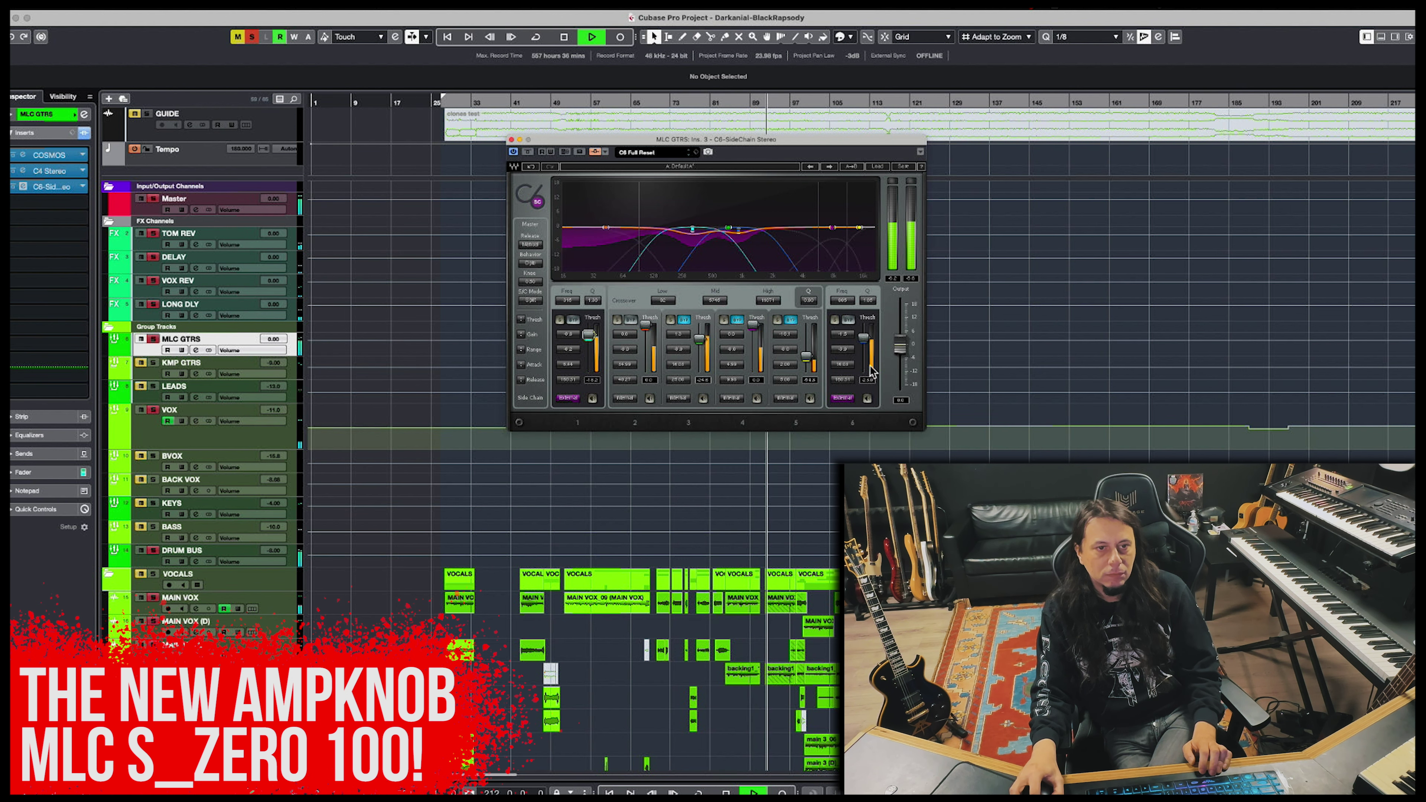
left_click_drag(870, 368, 870, 364)
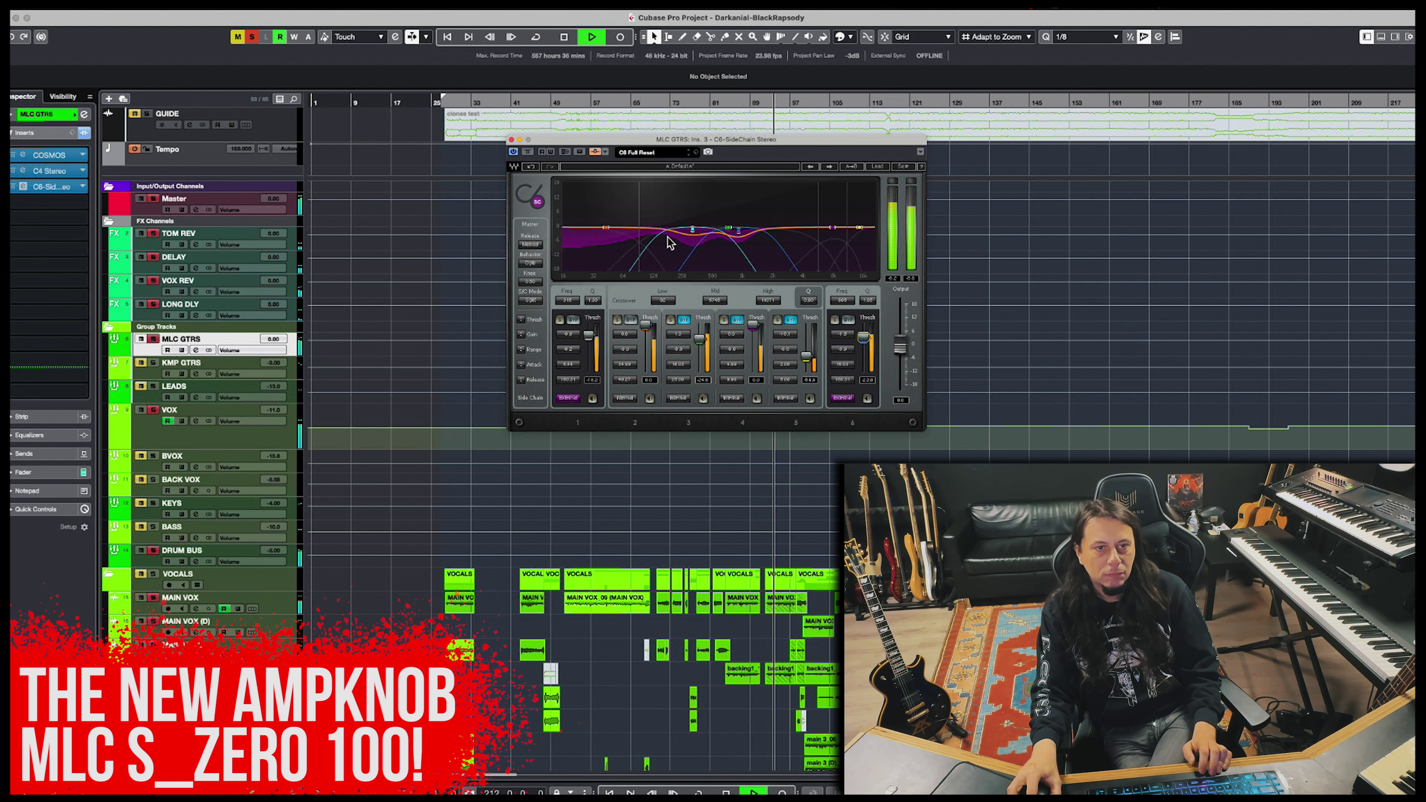
left_click_drag(692, 229, 666, 193)
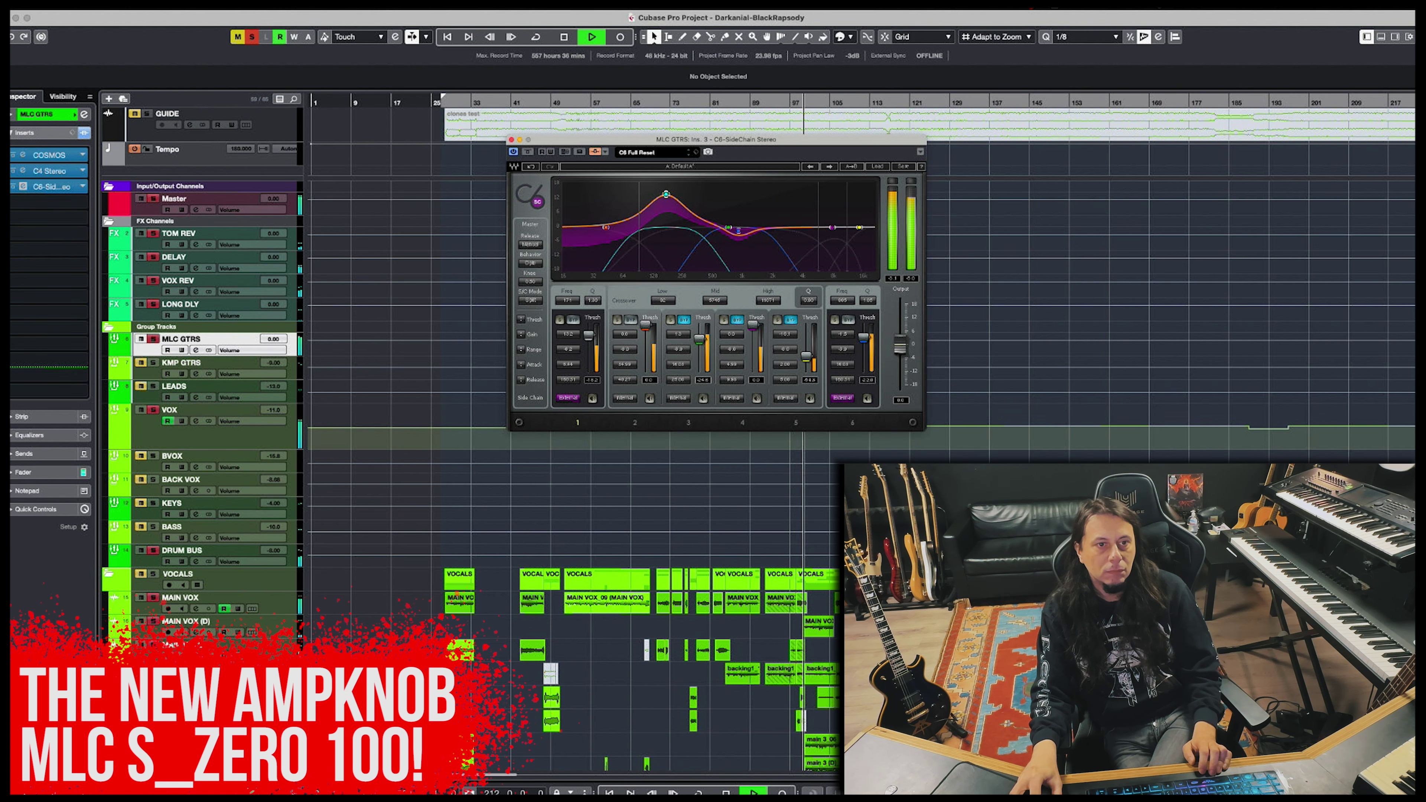
key("space")
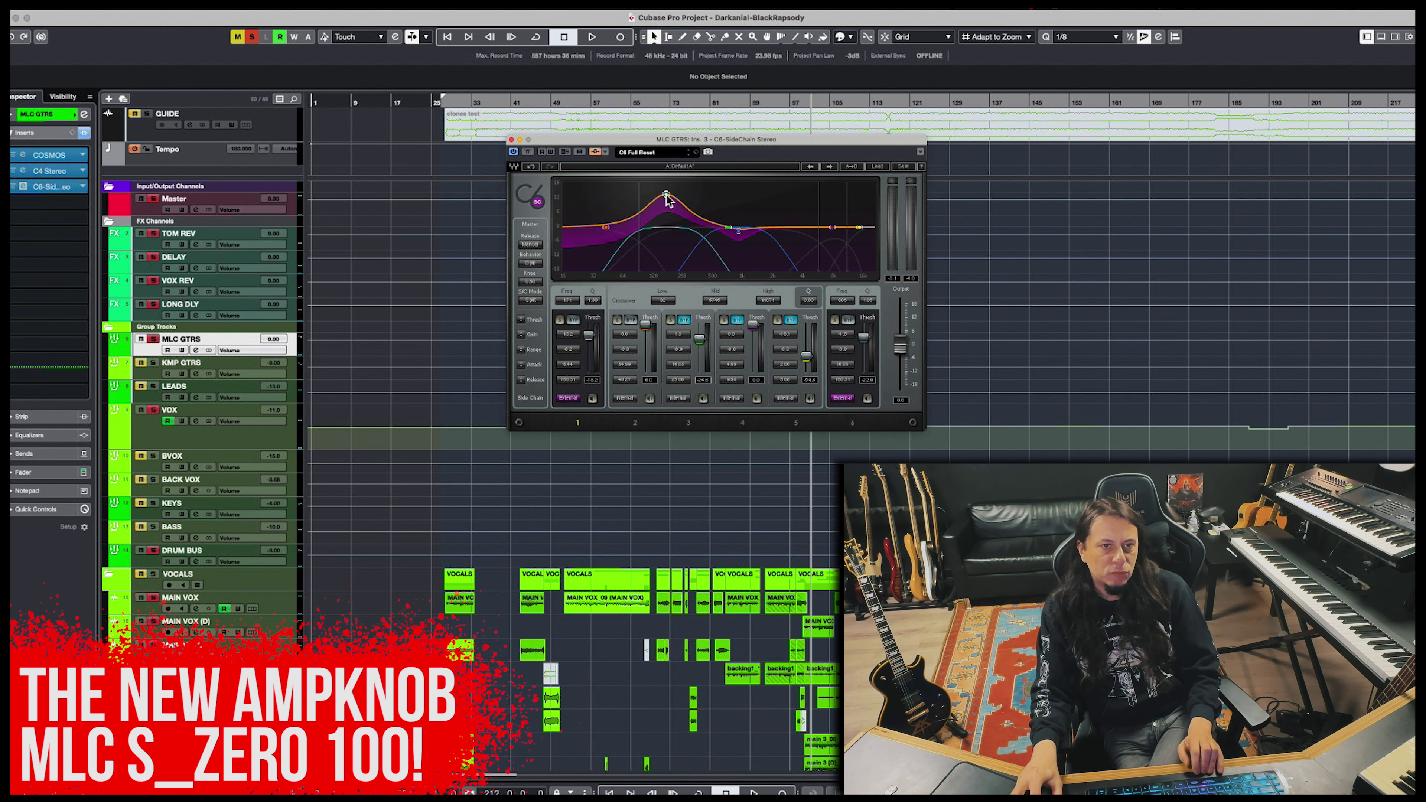
Audition a higher-frequency C6 band with a strong boost during playback, return its gain to flat, and close the plugin.
key("space")
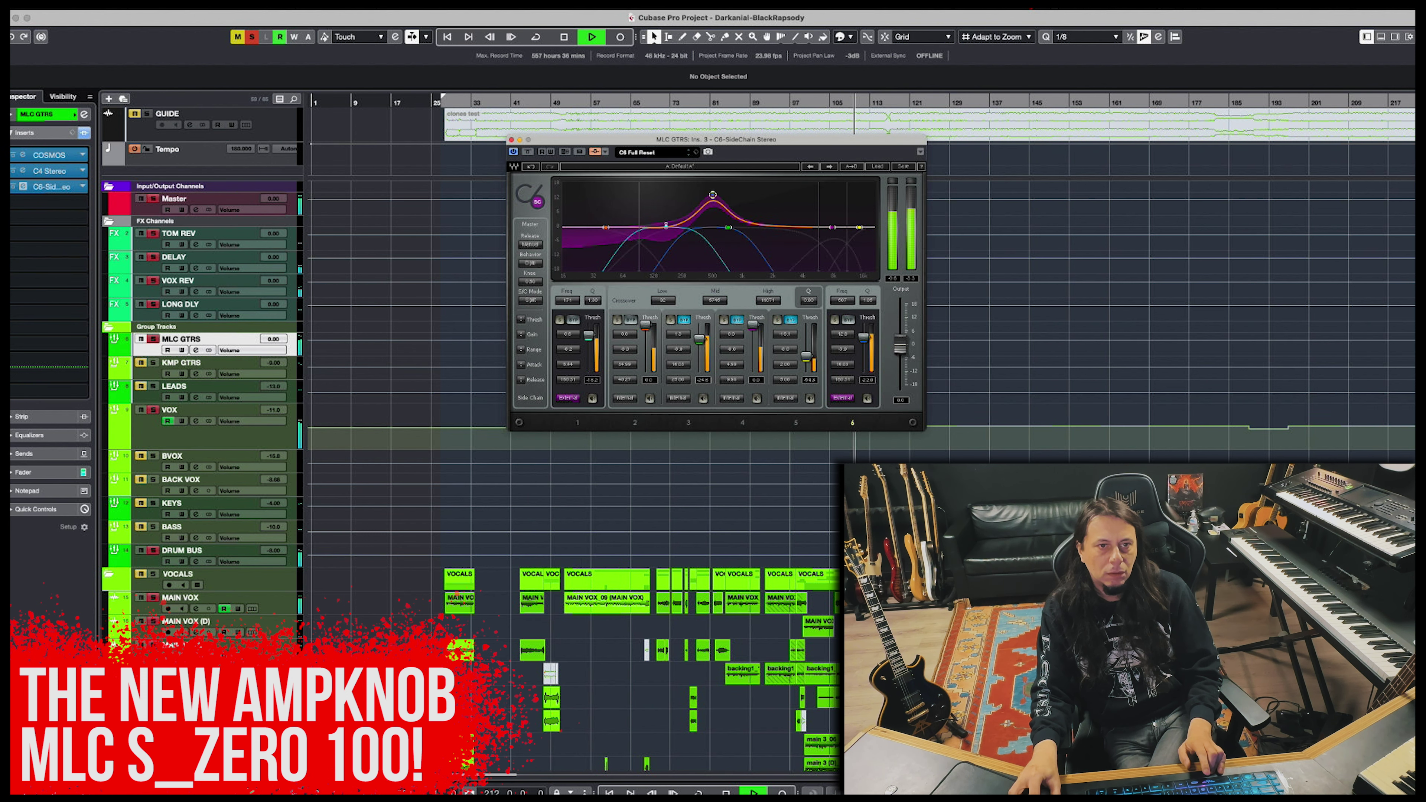
key("space")
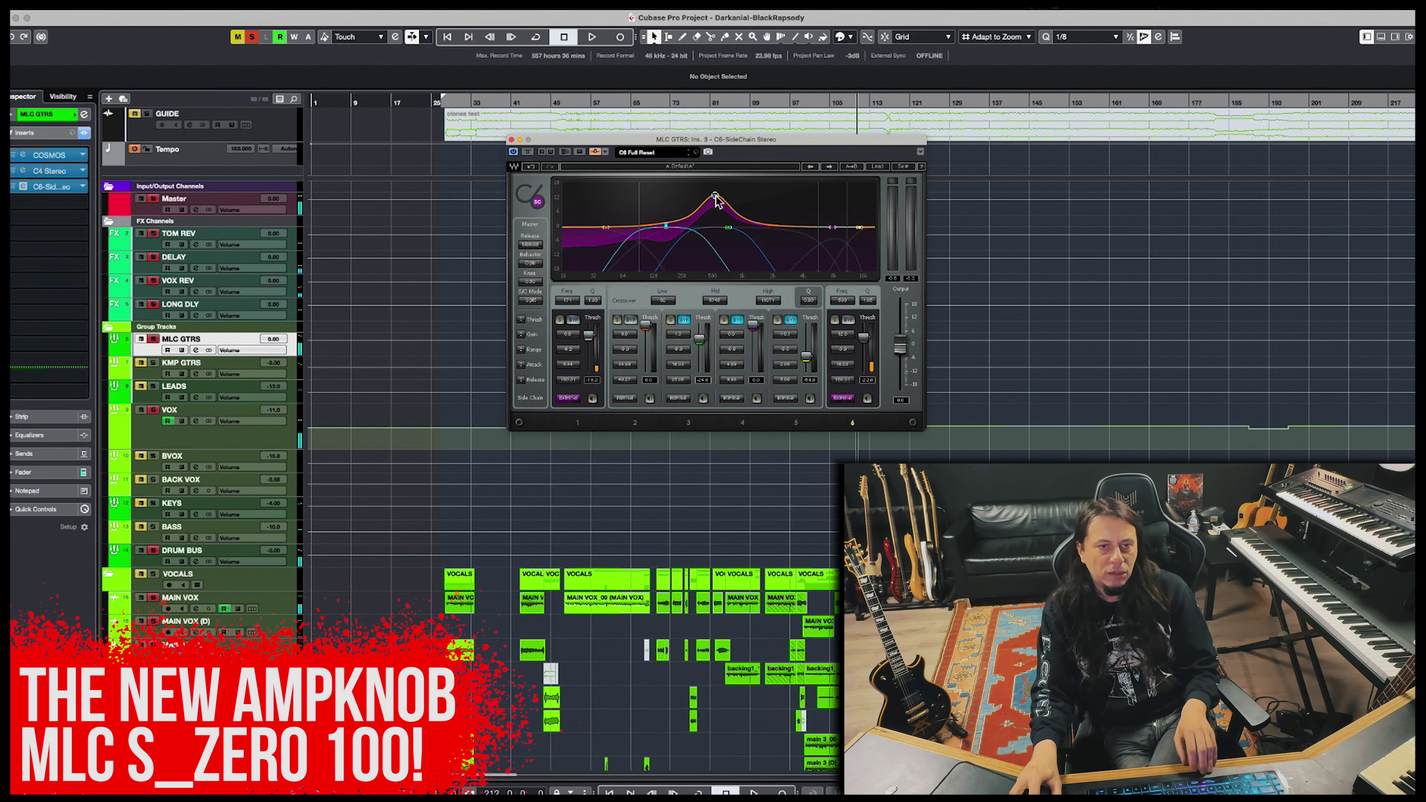
key("space")
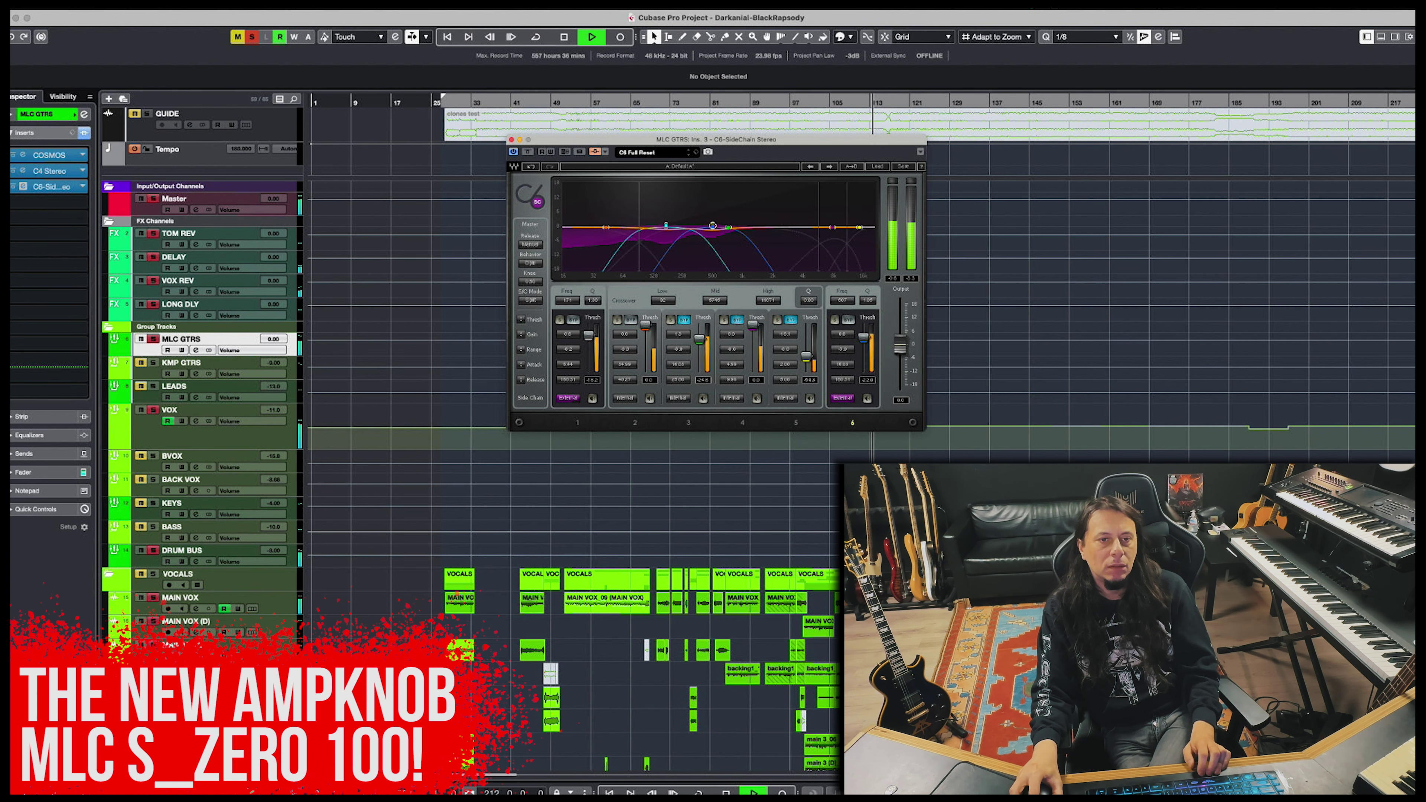
left_click(512, 140)
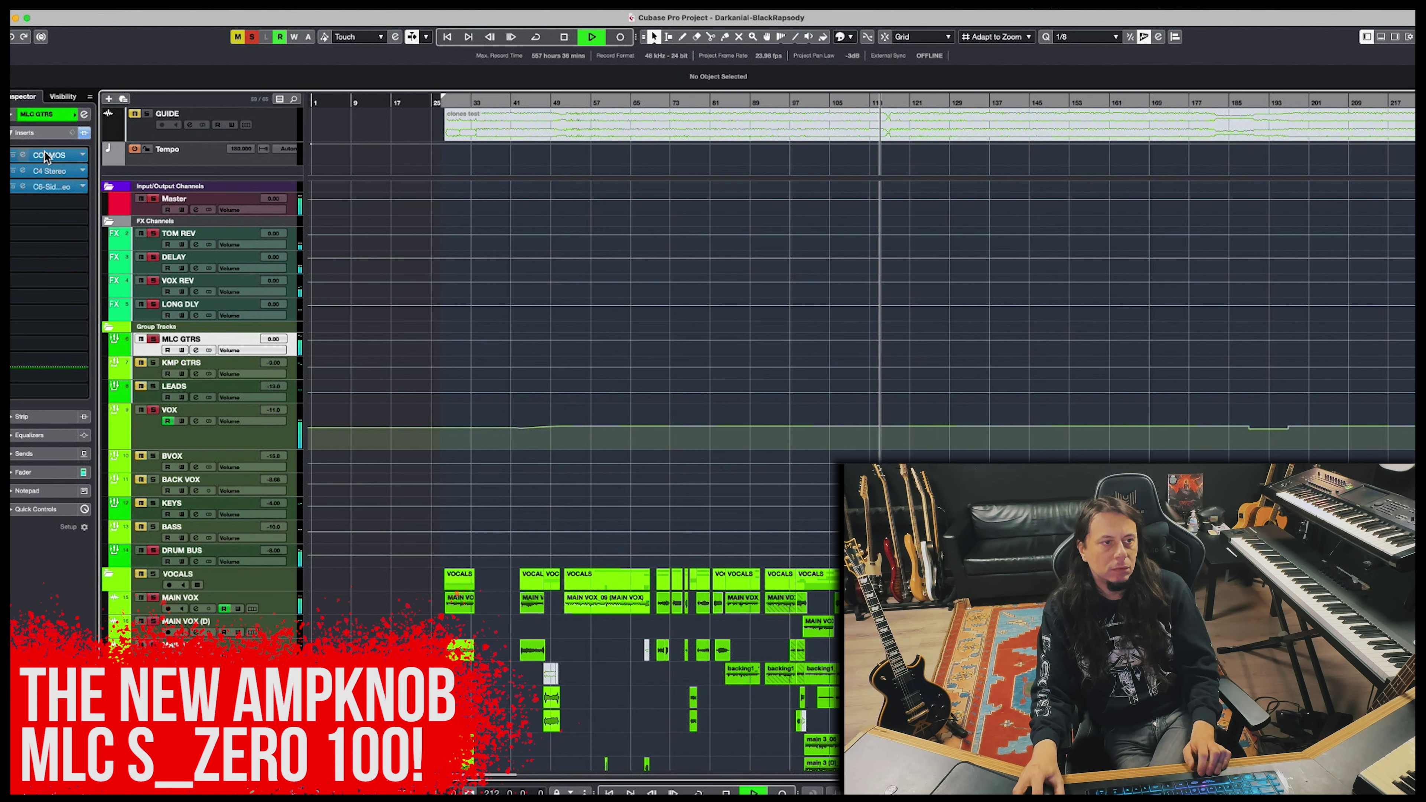
Review the COSMOS insert on MLC GTRS within the full mix, close it, and replay the mix from about bar 65.
left_click(52, 156)
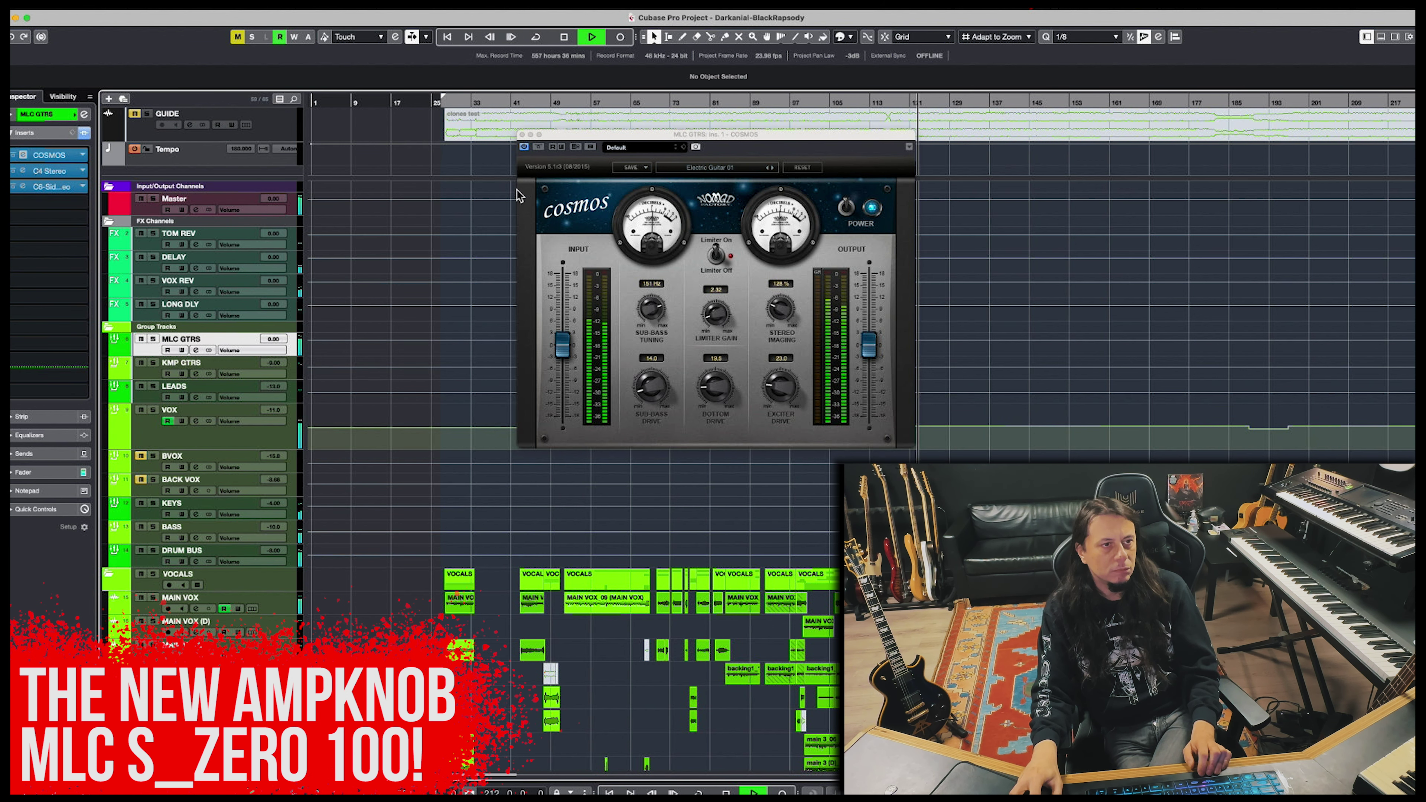
left_click(521, 135)
key("space")
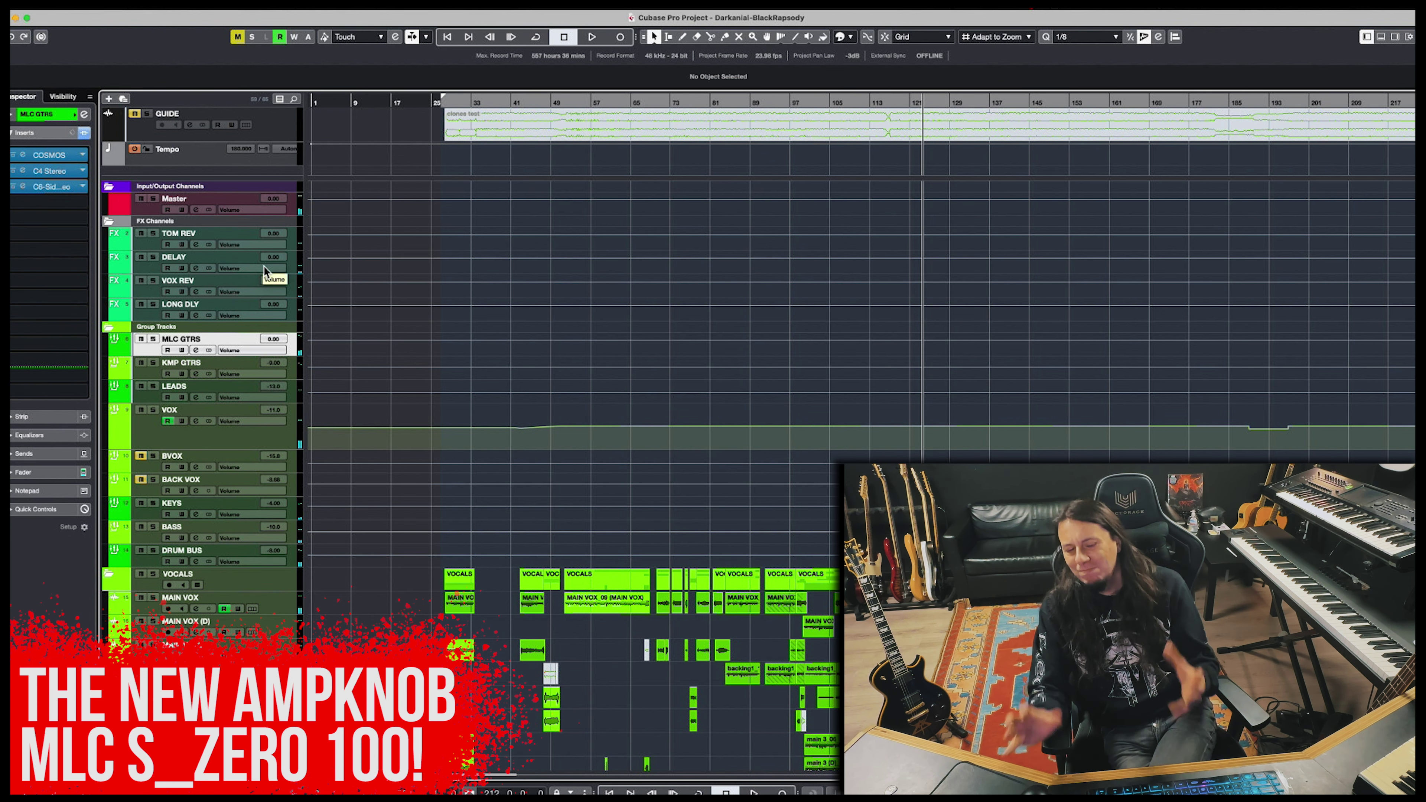
left_click(635, 102)
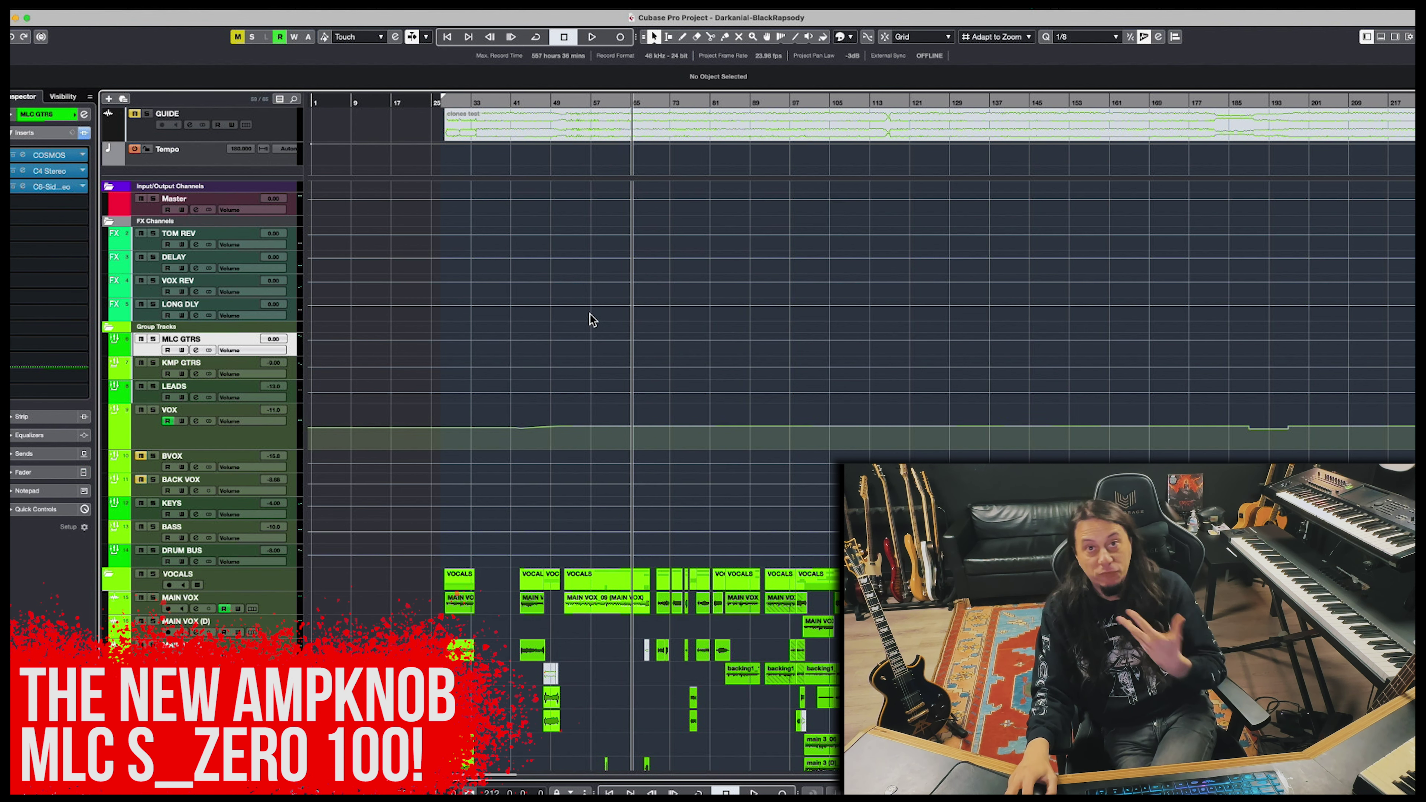
key("space")
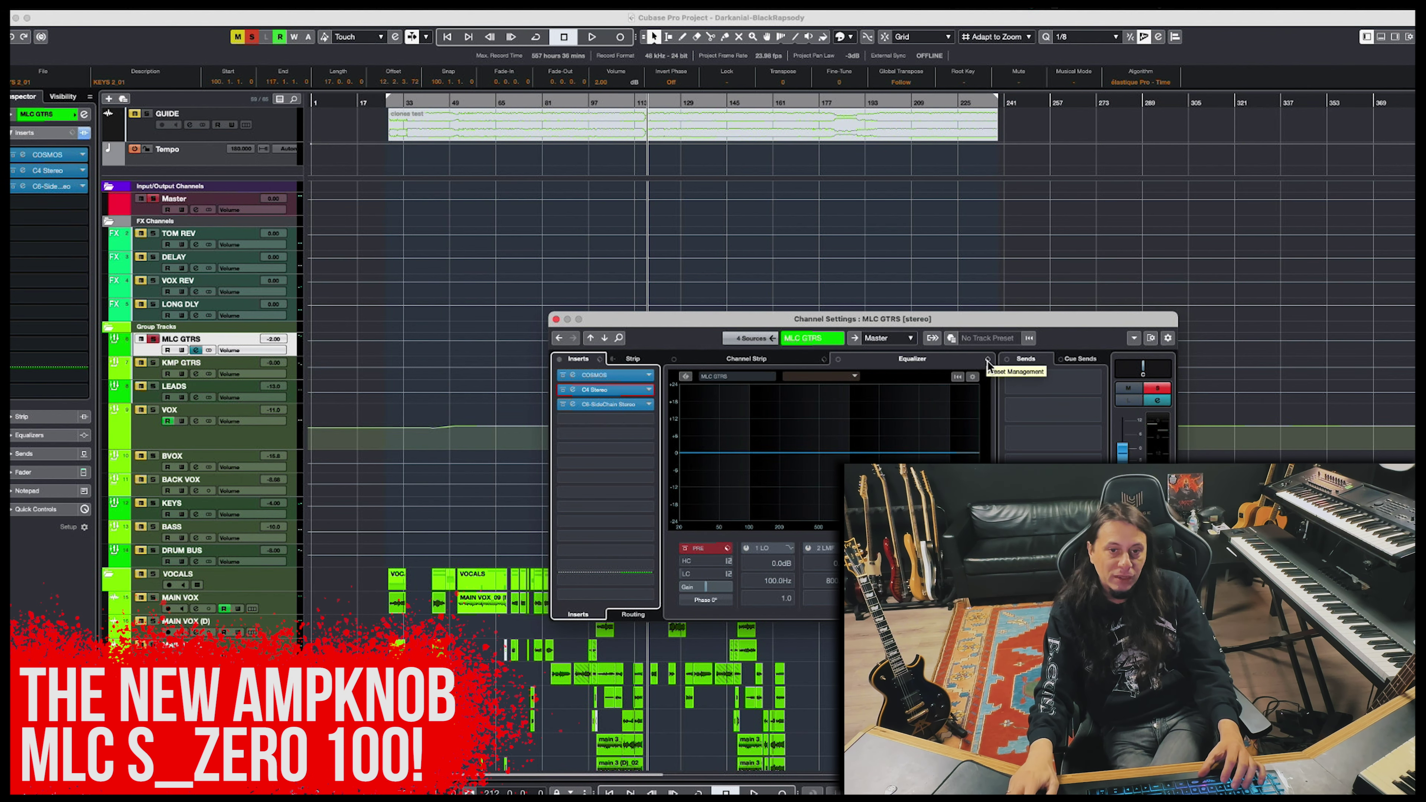
Load the EMG8185 EQ CUT preset into the MLC GTRS channel equalizer and enable its low-cut filter.
left_click(988, 361)
type("EMG")
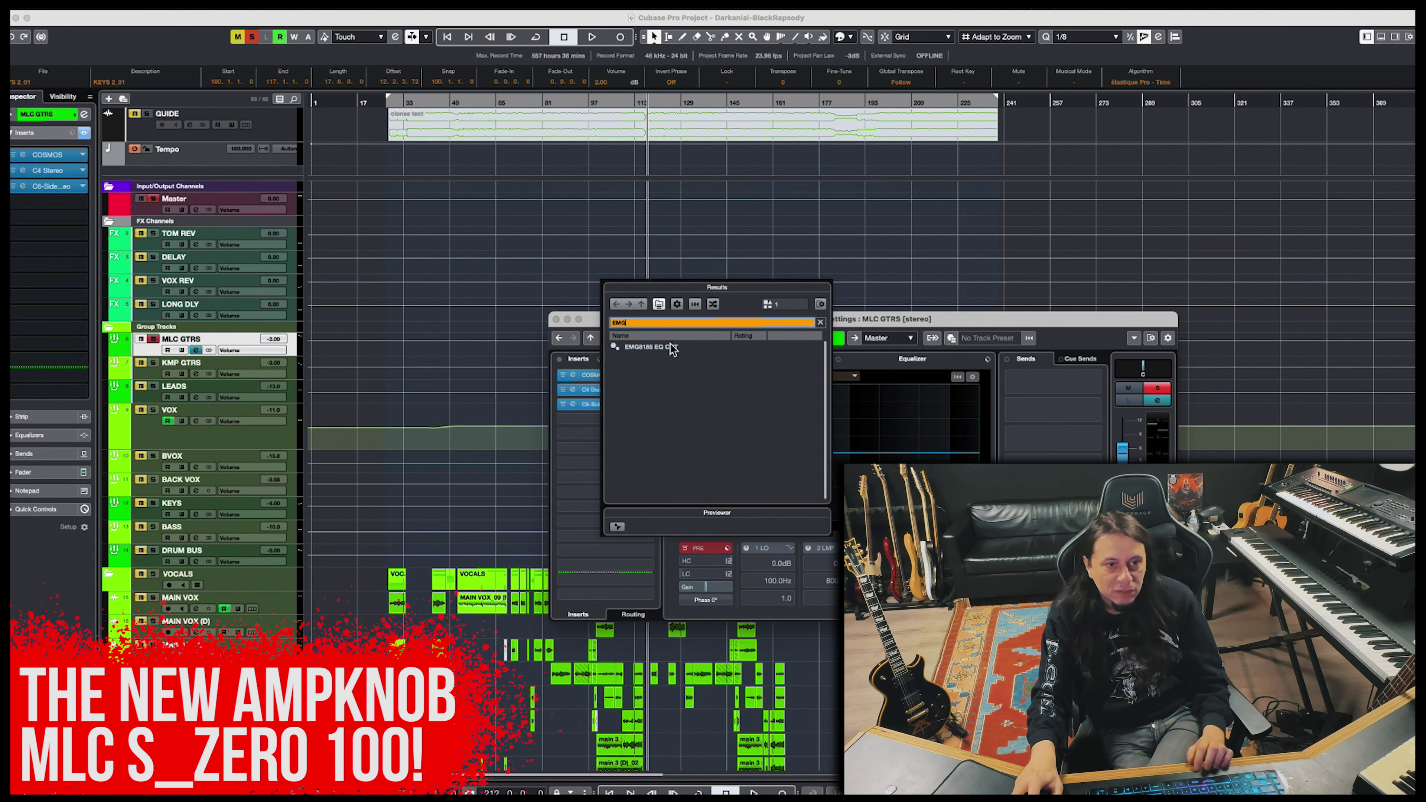
left_click(672, 348)
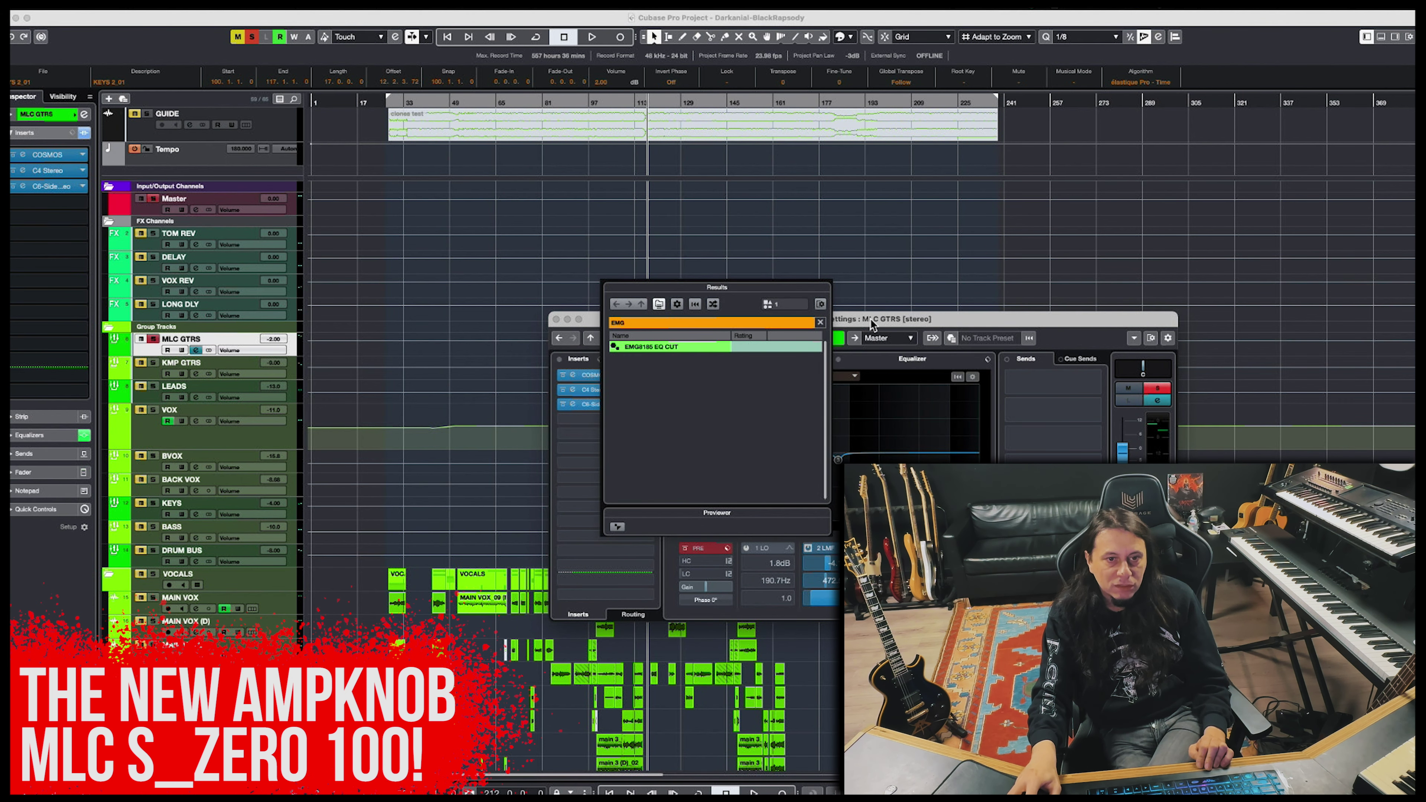
double_click(692, 348)
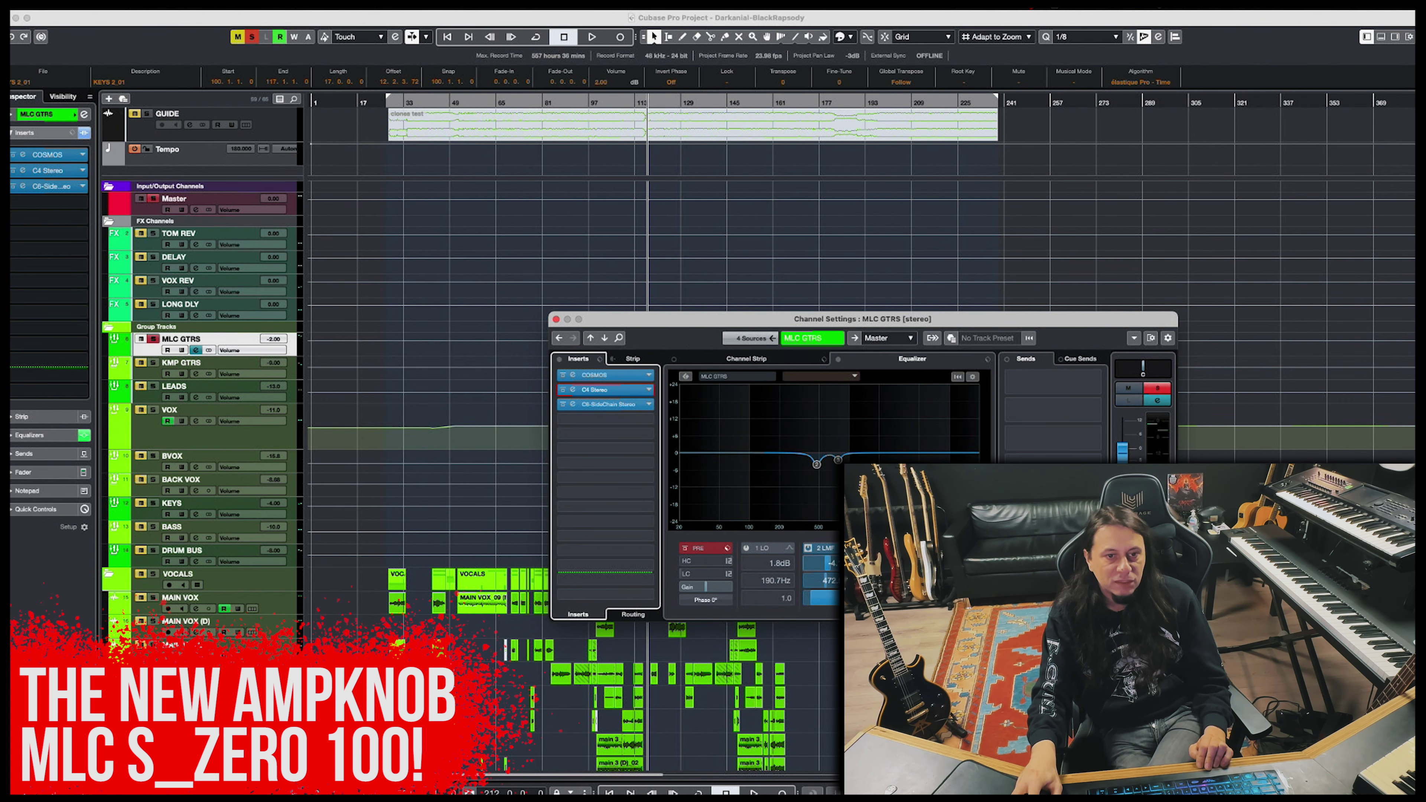
left_click(701, 573)
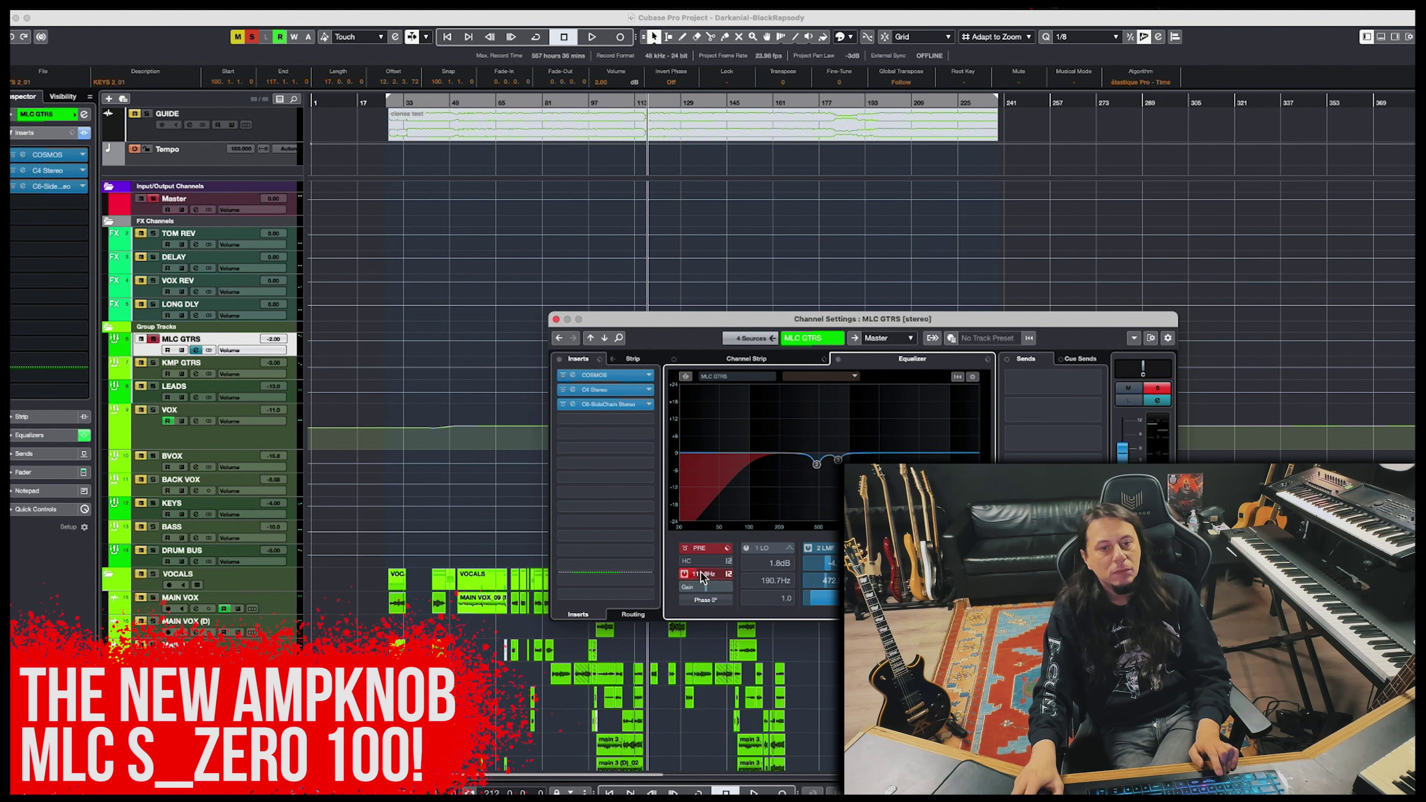
Compare the guitars with the MLC GTRS equalizer bypassed and active during playback.
key("space")
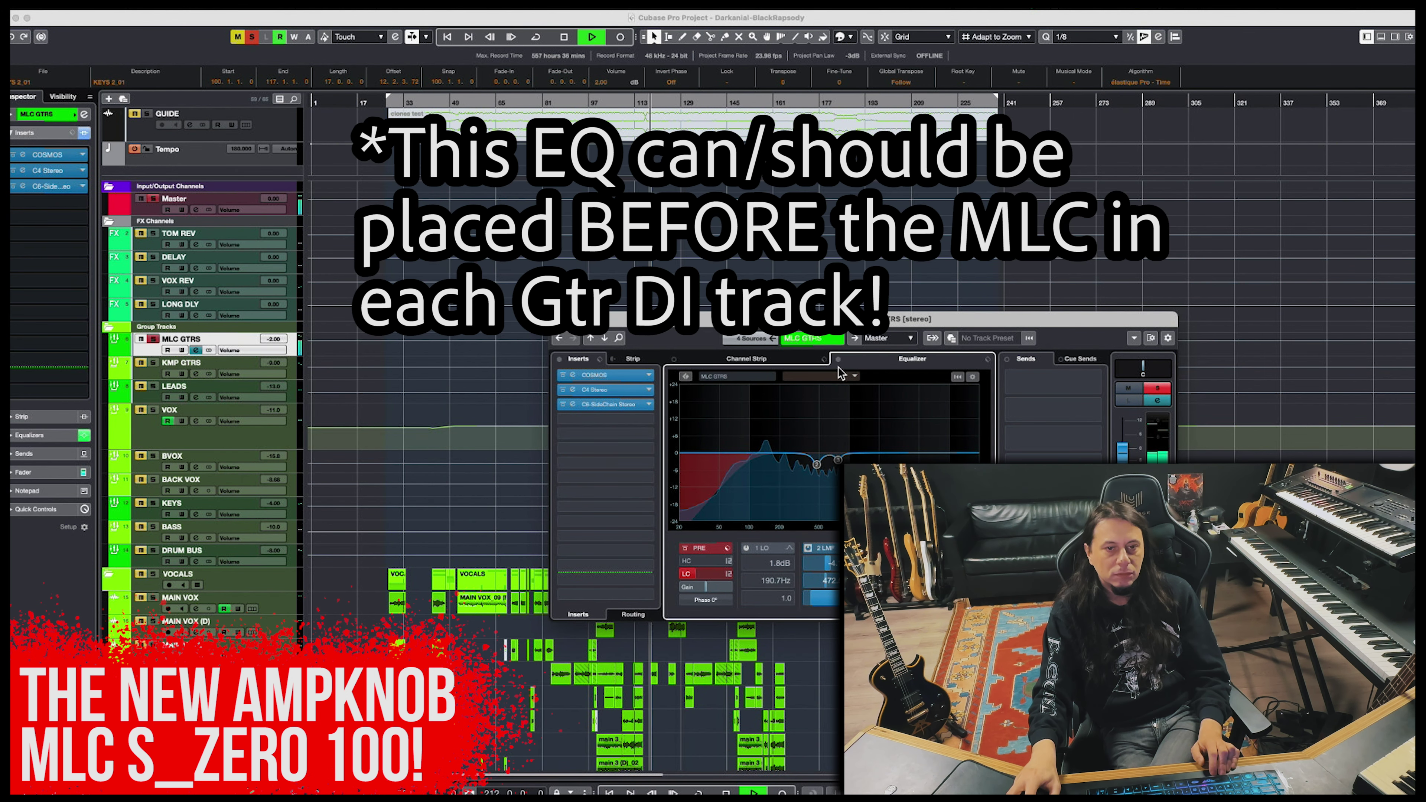
left_click(839, 361)
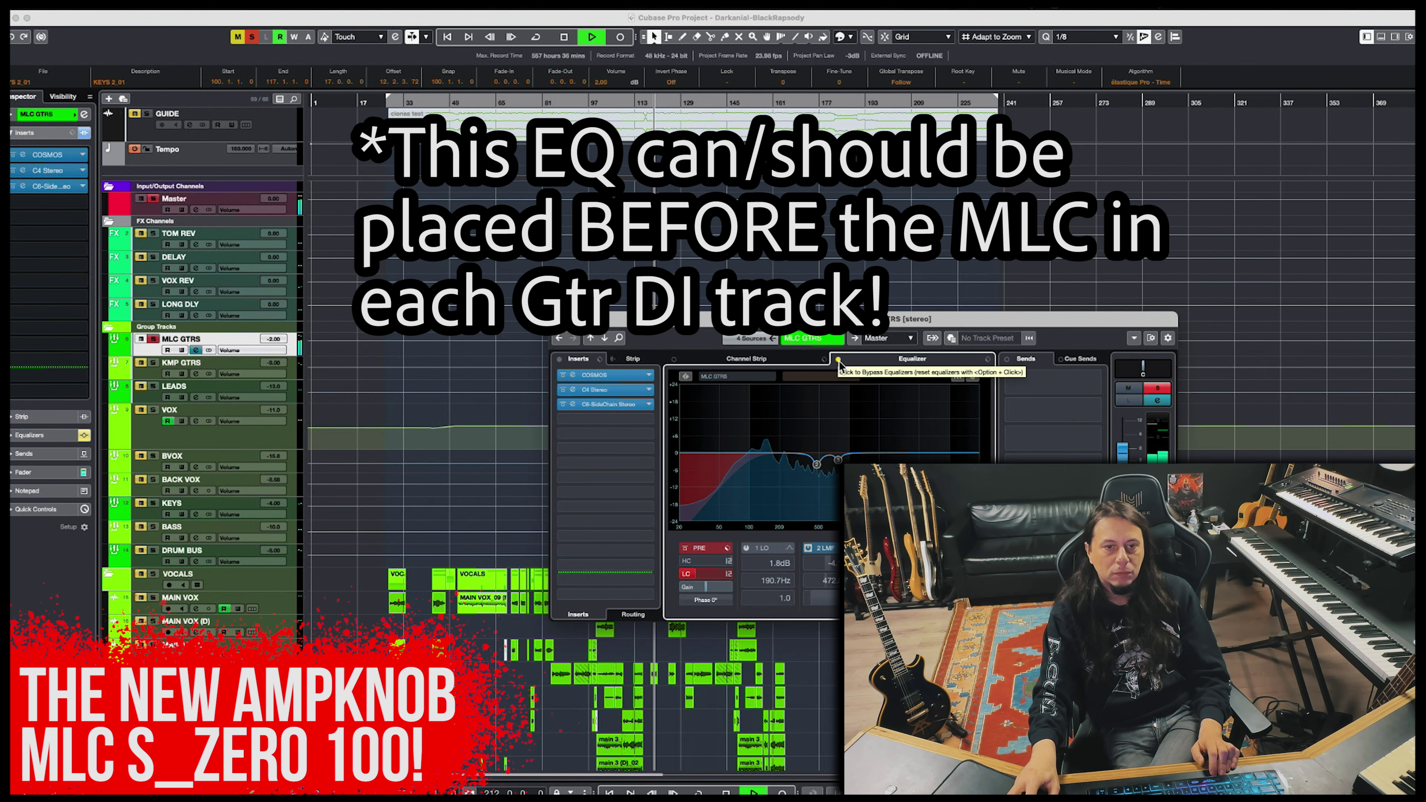
left_click(839, 360)
key("space")
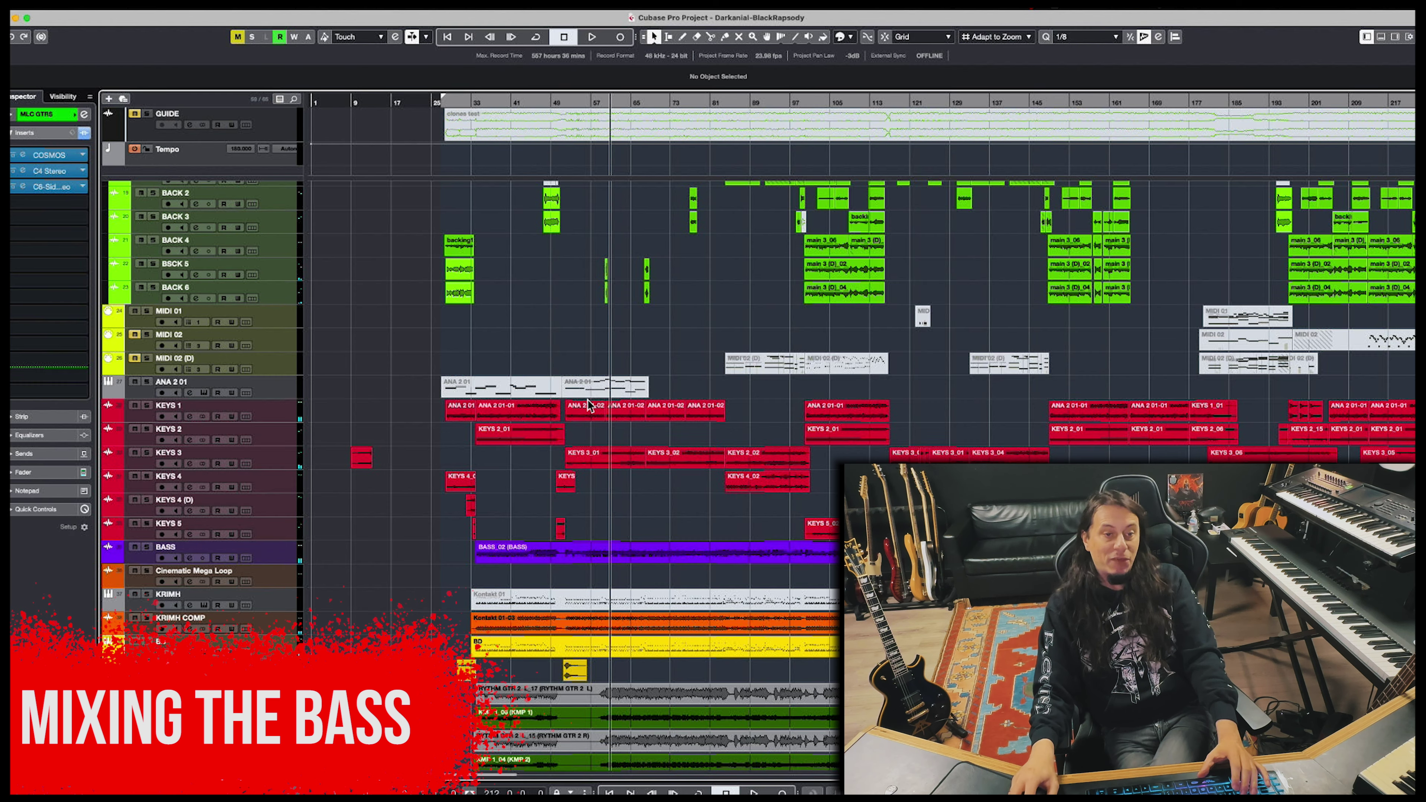
Solo the BASS track and bypass its BassKnob STD, Quadrafuzz v2 and Compressor inserts.
left_click(272, 562)
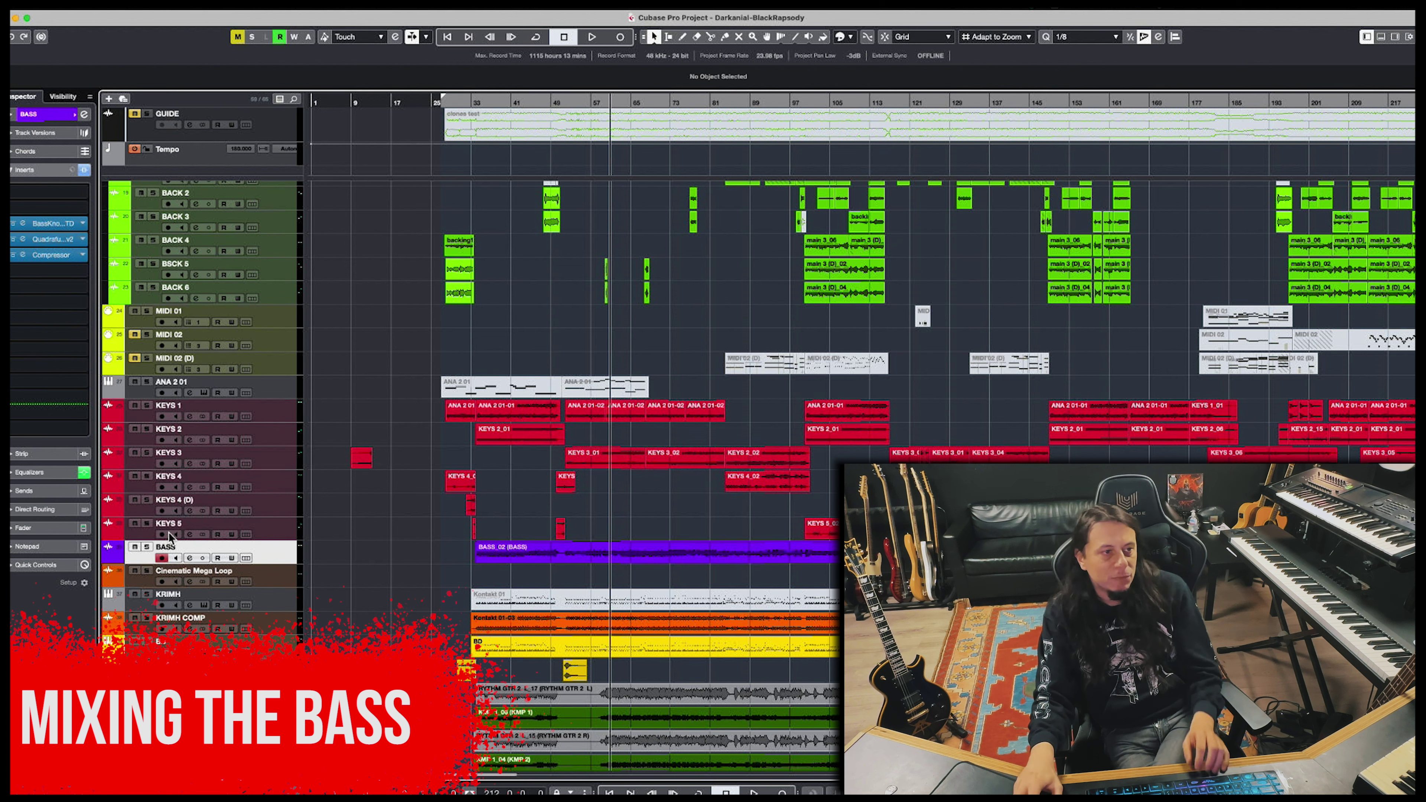
left_click(147, 547)
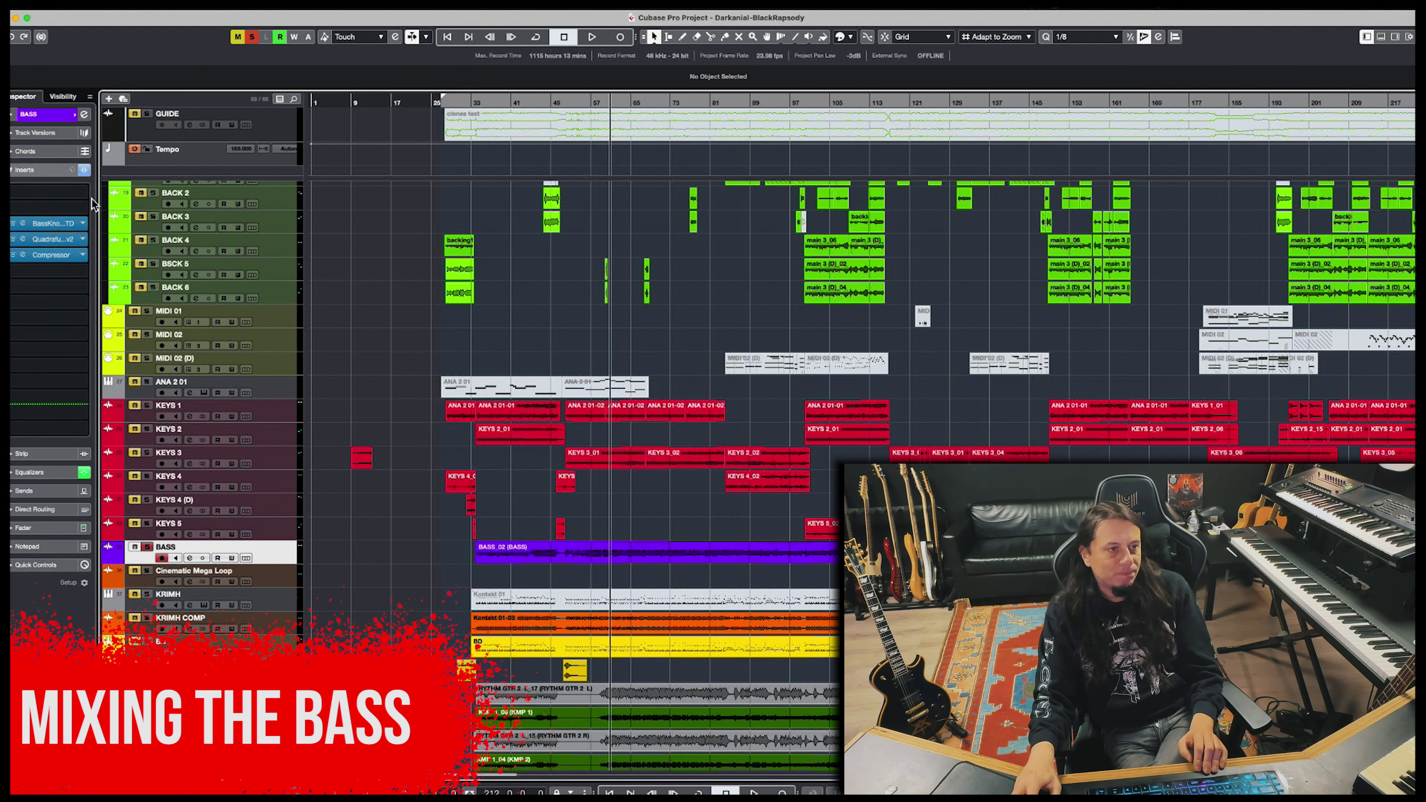
left_click(13, 224)
left_click(13, 240)
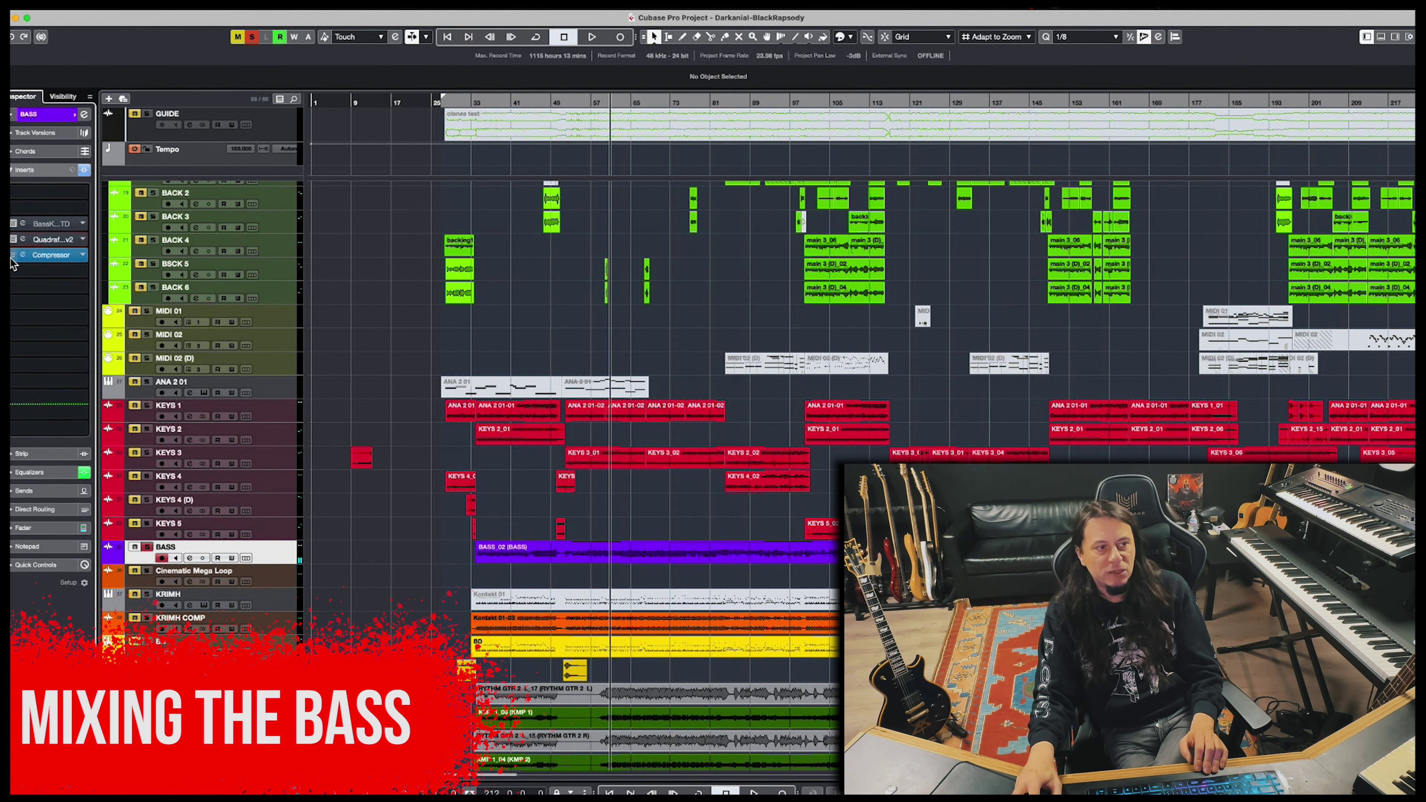
left_click(14, 256)
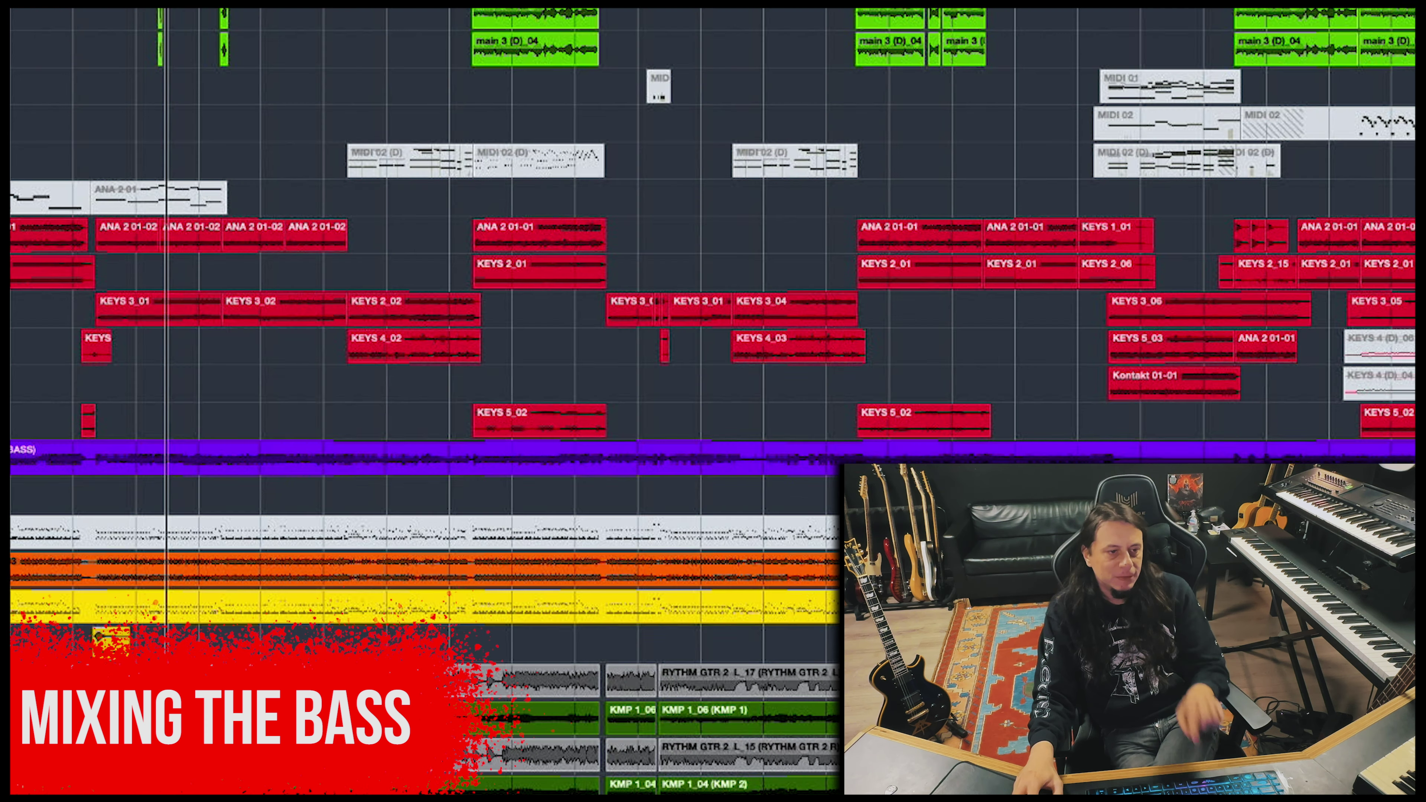
Open the BassKnob STD insert on BASS and reactivate it while the bass plays.
left_click(55, 225)
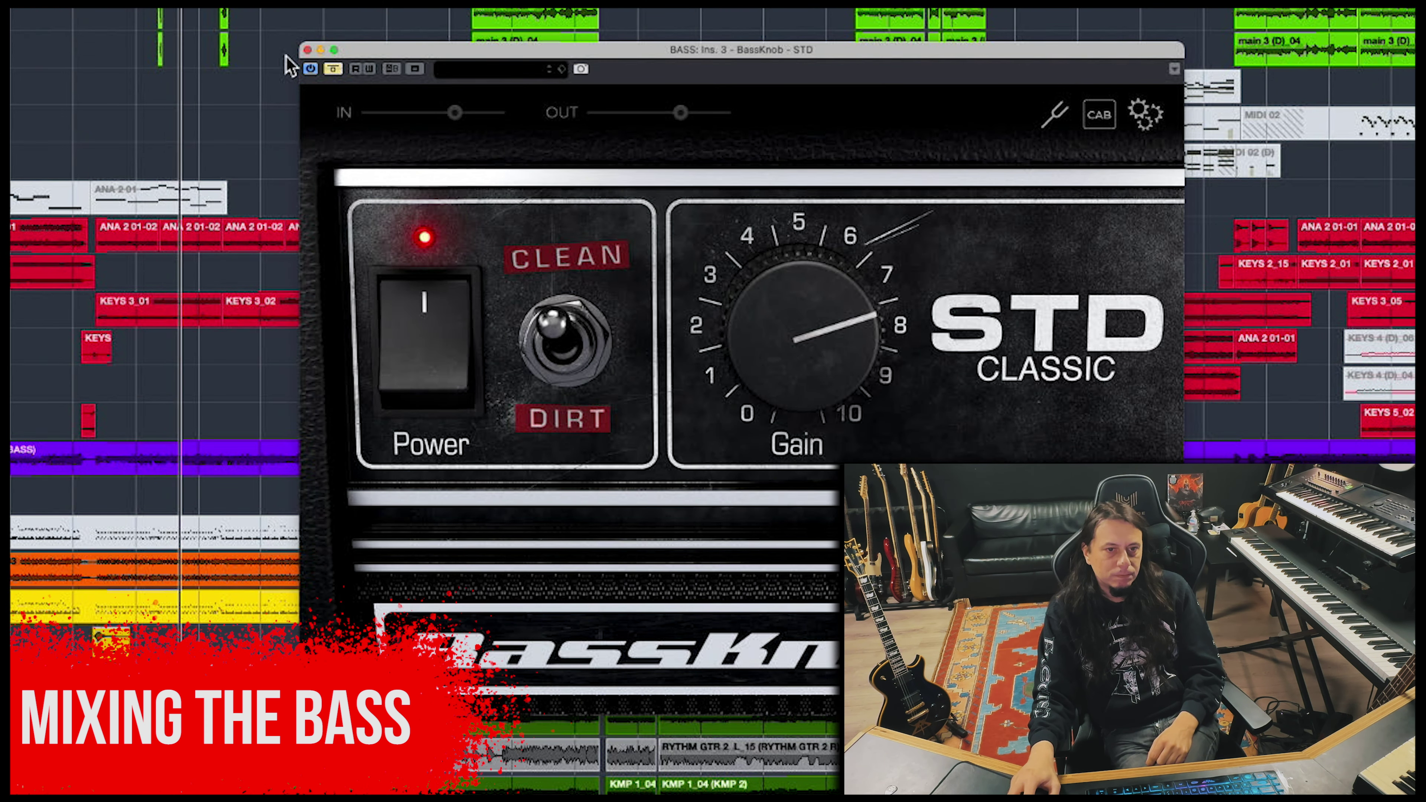
left_click(332, 69)
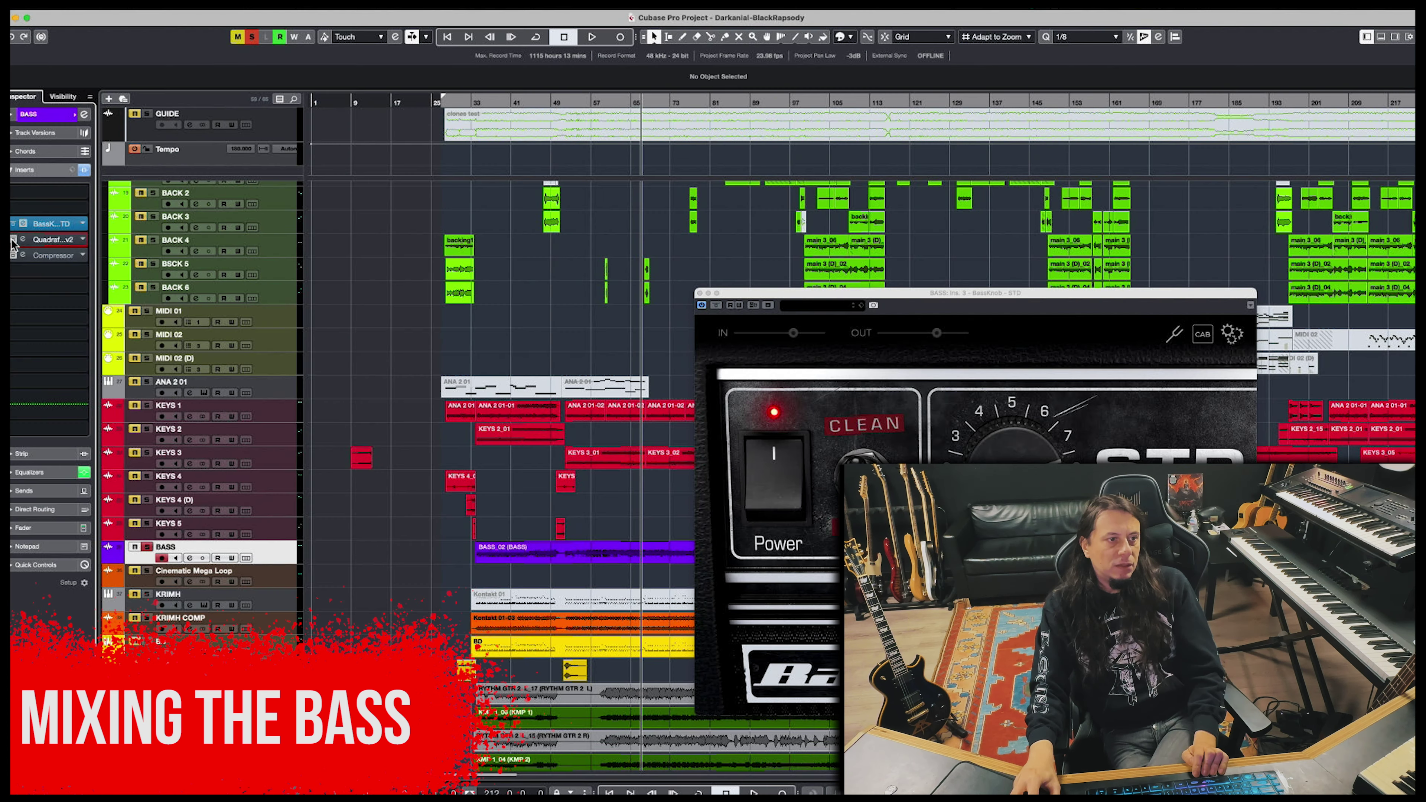
Open Quadrafuzz v2 on BASS and compare the bass with it active and bypassed during playback.
left_click(50, 243)
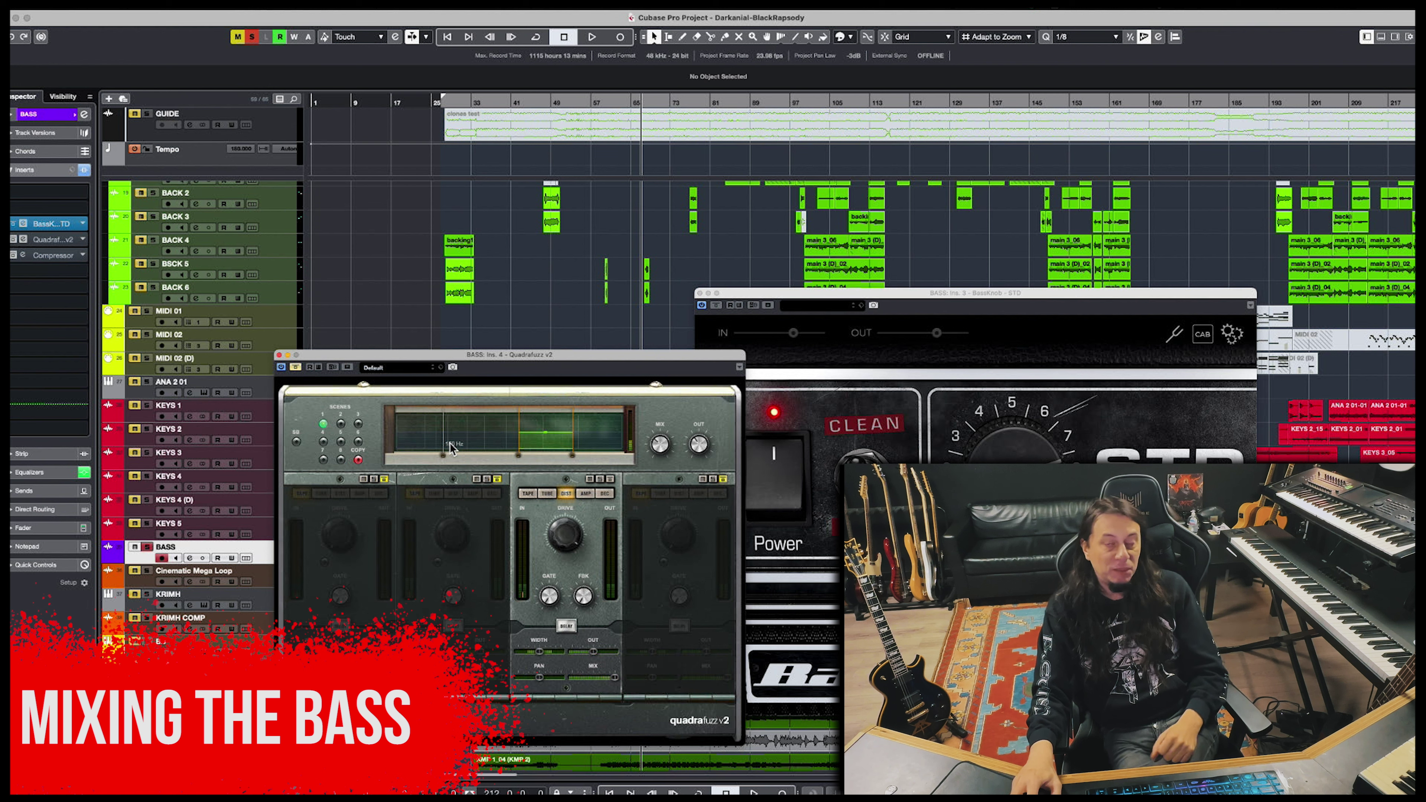
key("space")
left_click(299, 367)
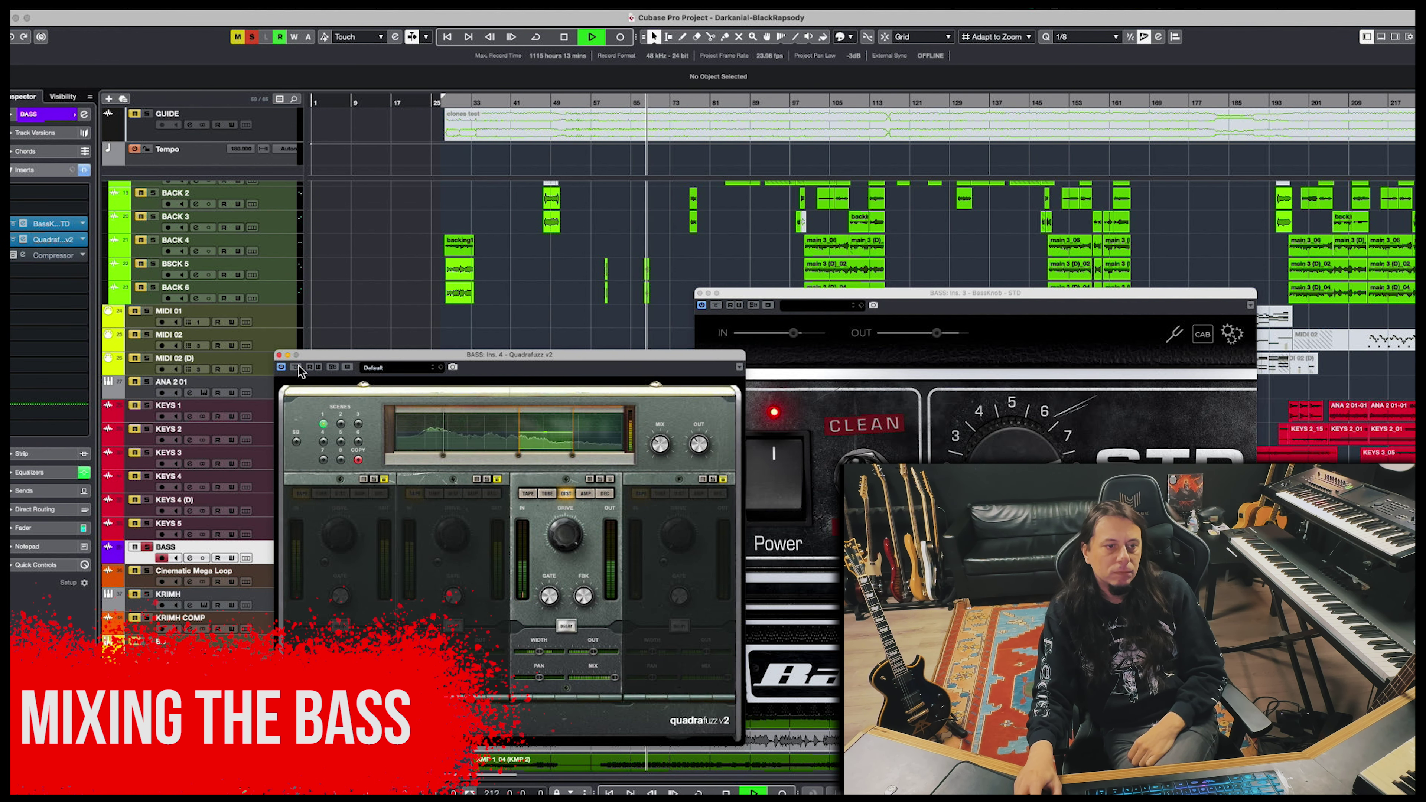
left_click(298, 367)
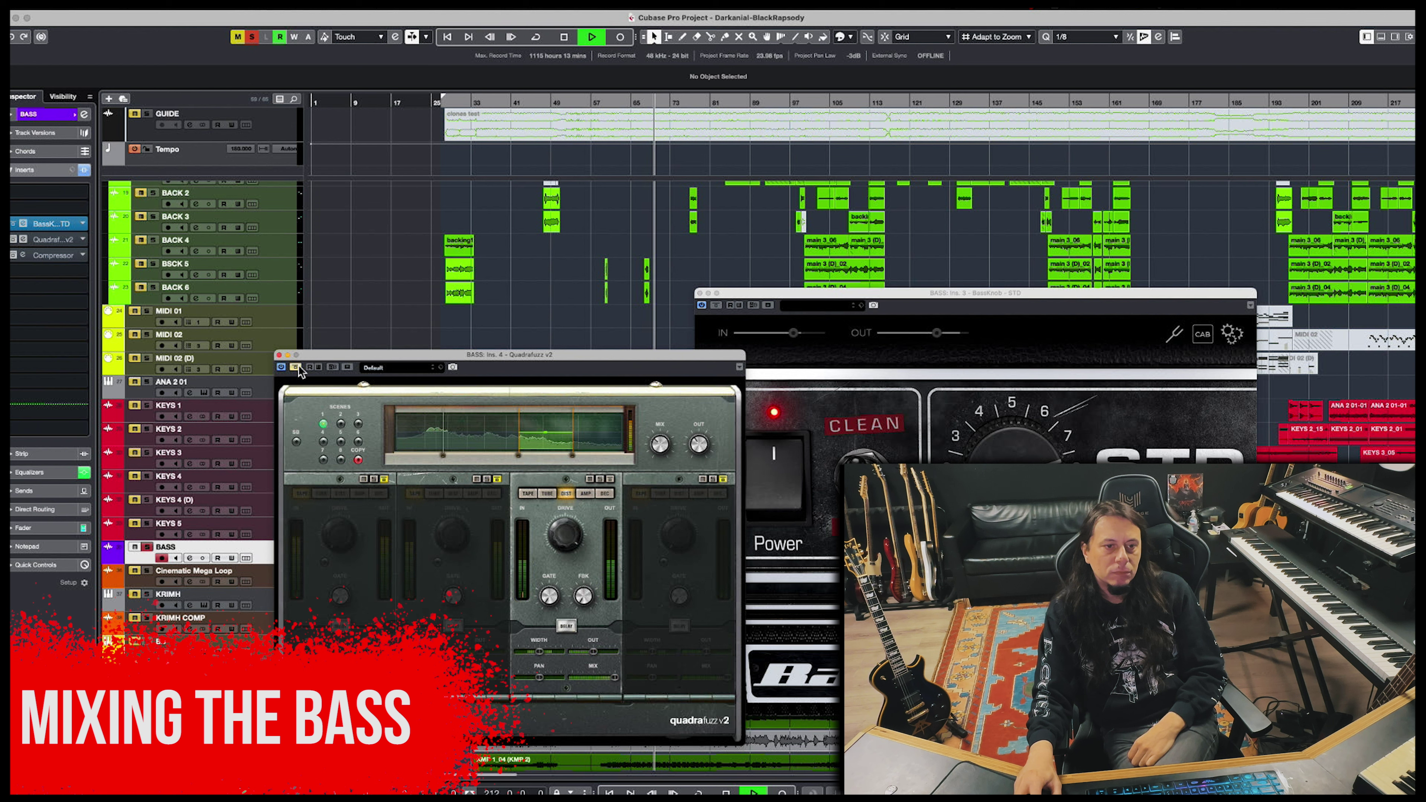
left_click(298, 367)
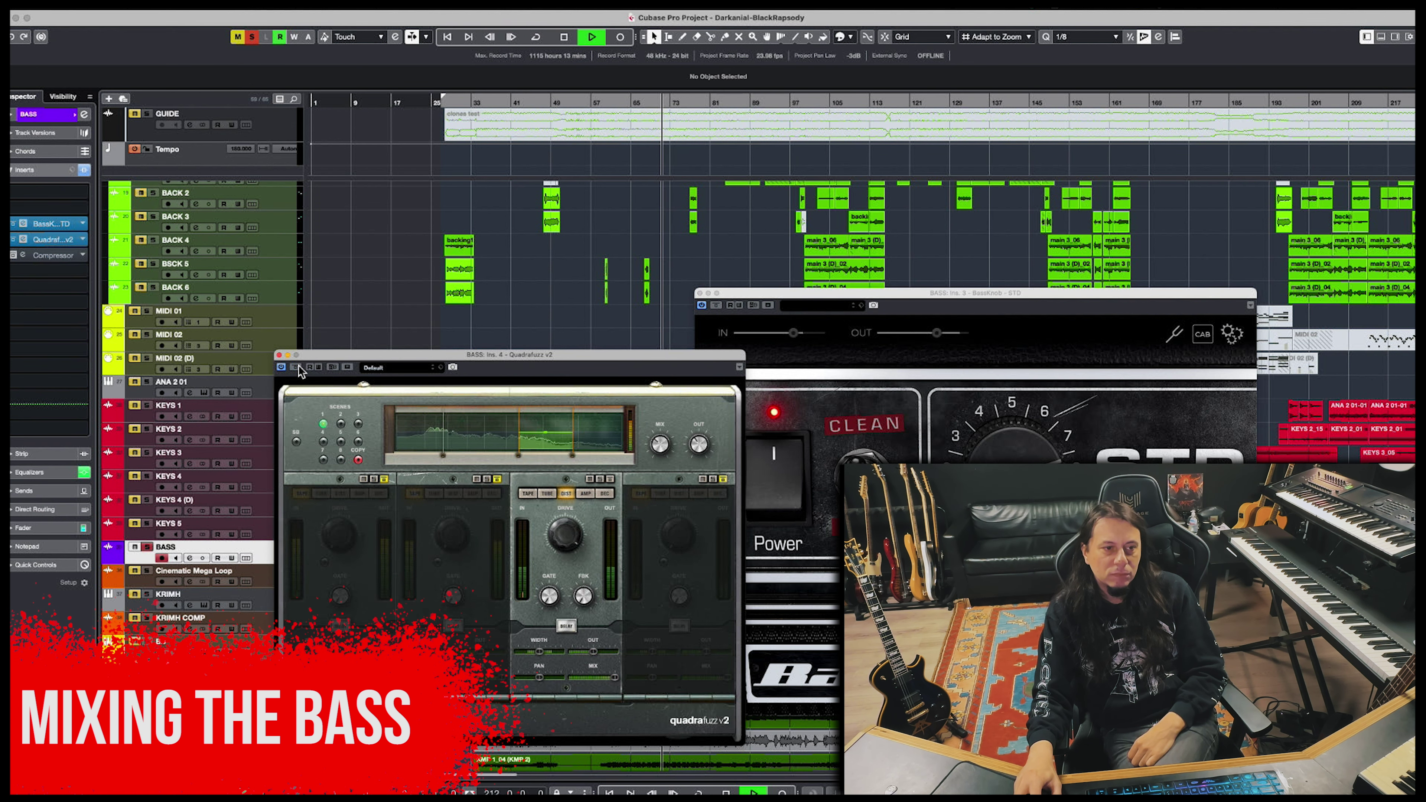
left_click(298, 367)
key("space")
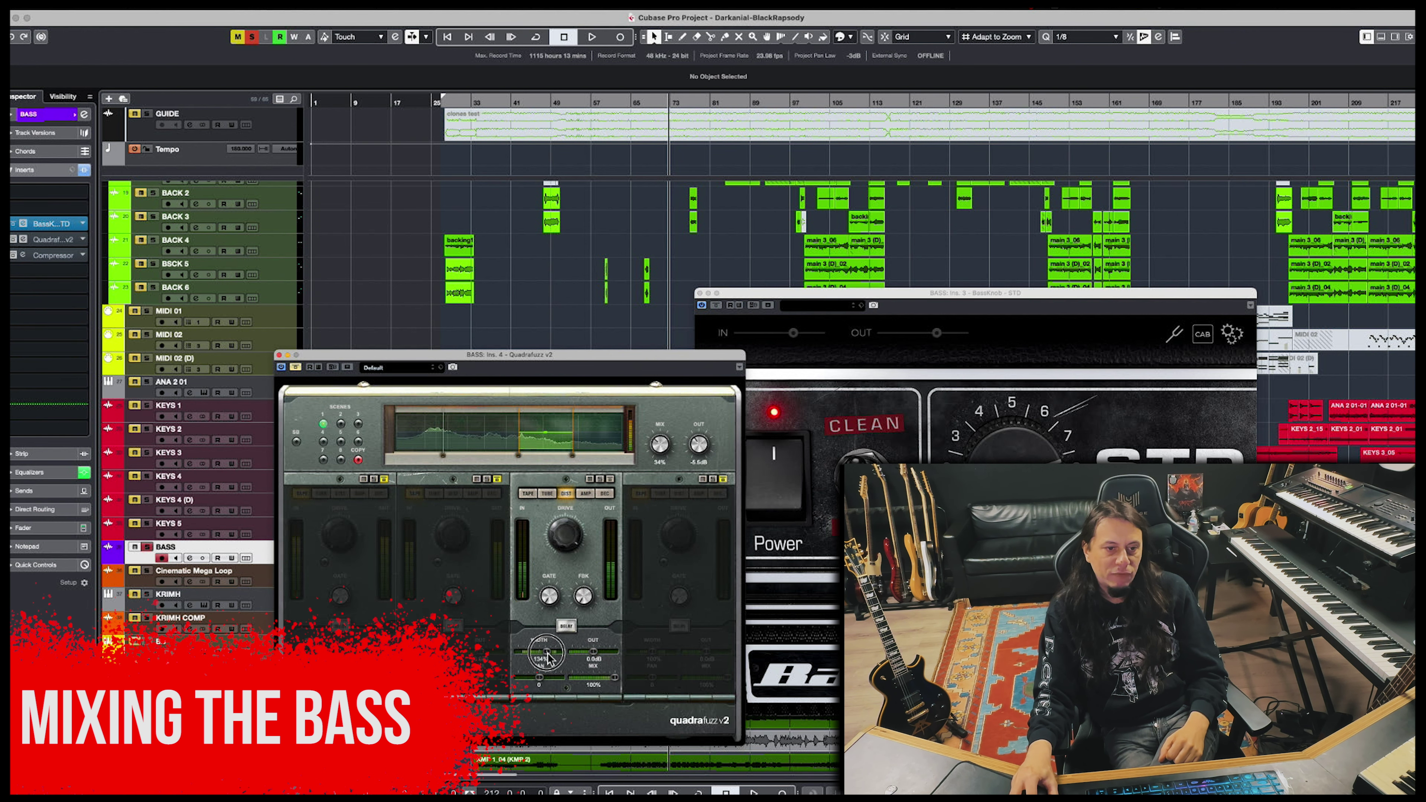
Resume playback, reactivate Quadrafuzz v2 on BASS, and close its window.
key("space")
left_click(300, 367)
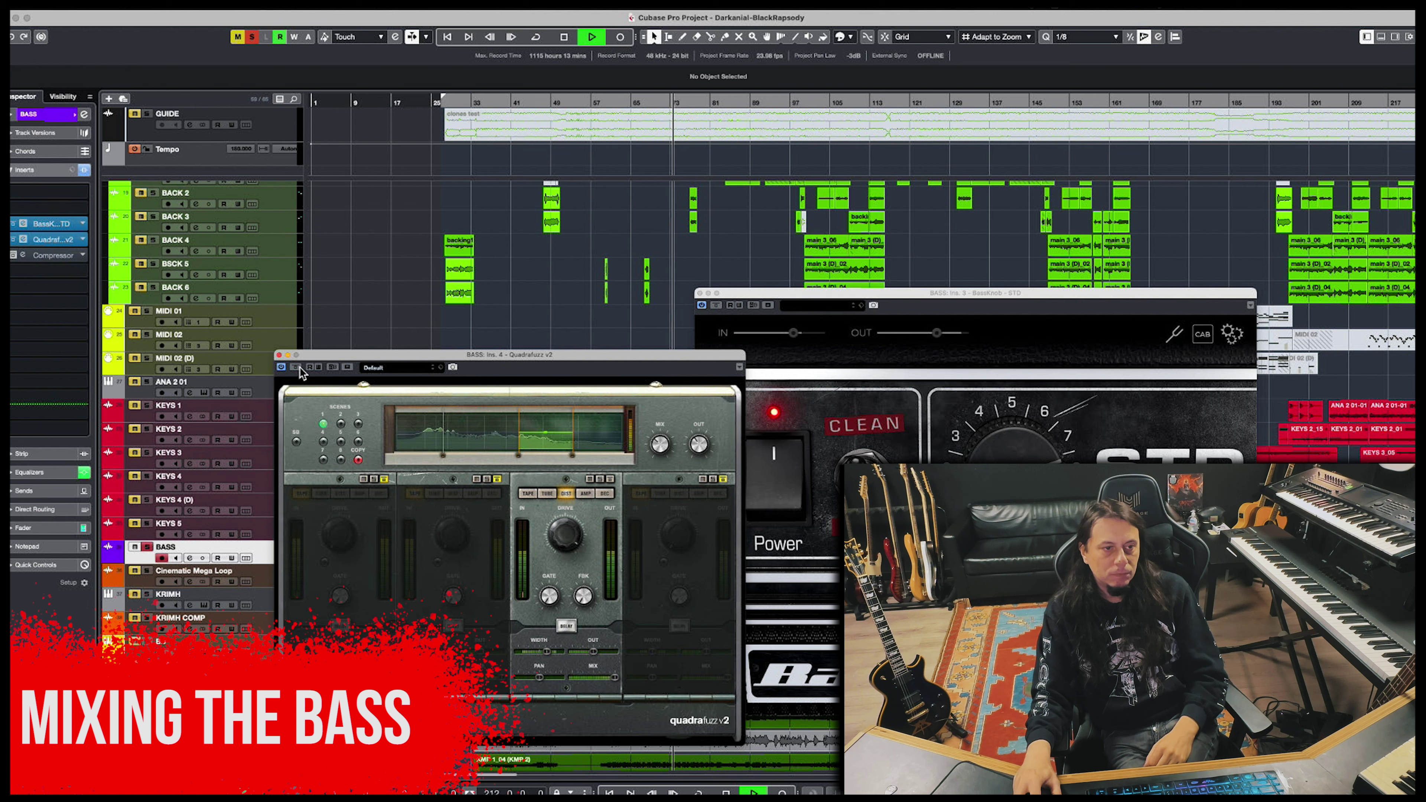
left_click(279, 355)
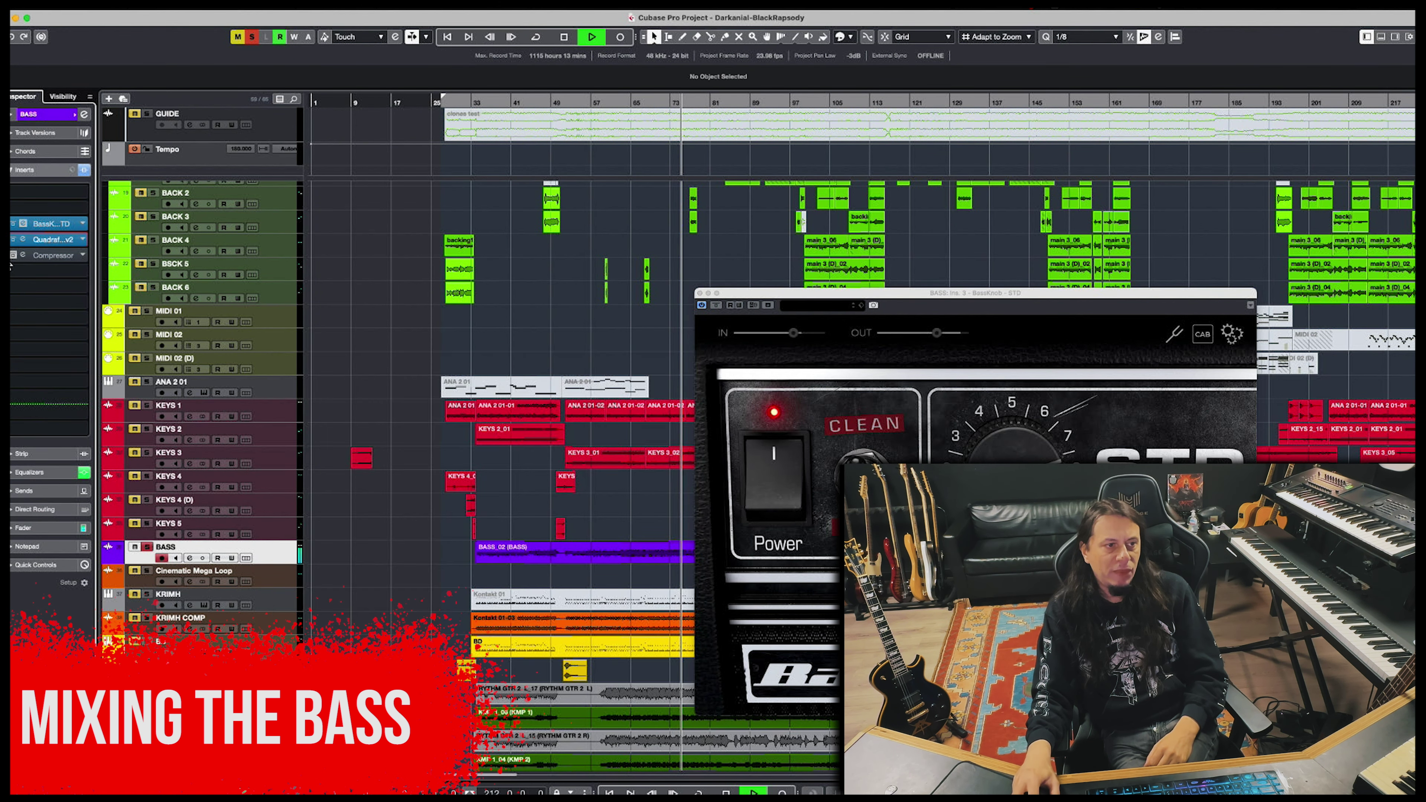
Activate and open the BASS Compressor, play it with KRIMH COMP also soloed, close it, and unsolo BASS.
left_click(51, 256)
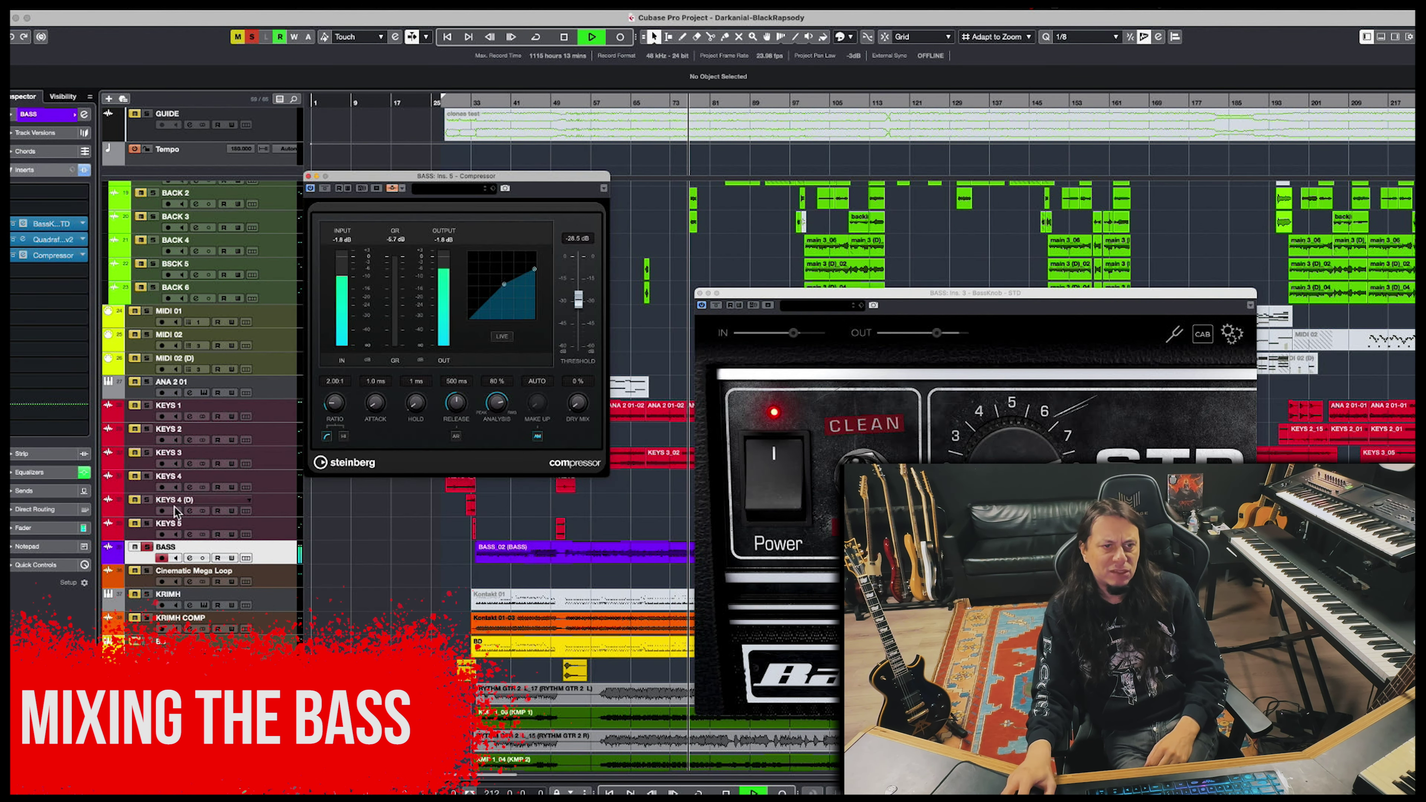
left_click(155, 623)
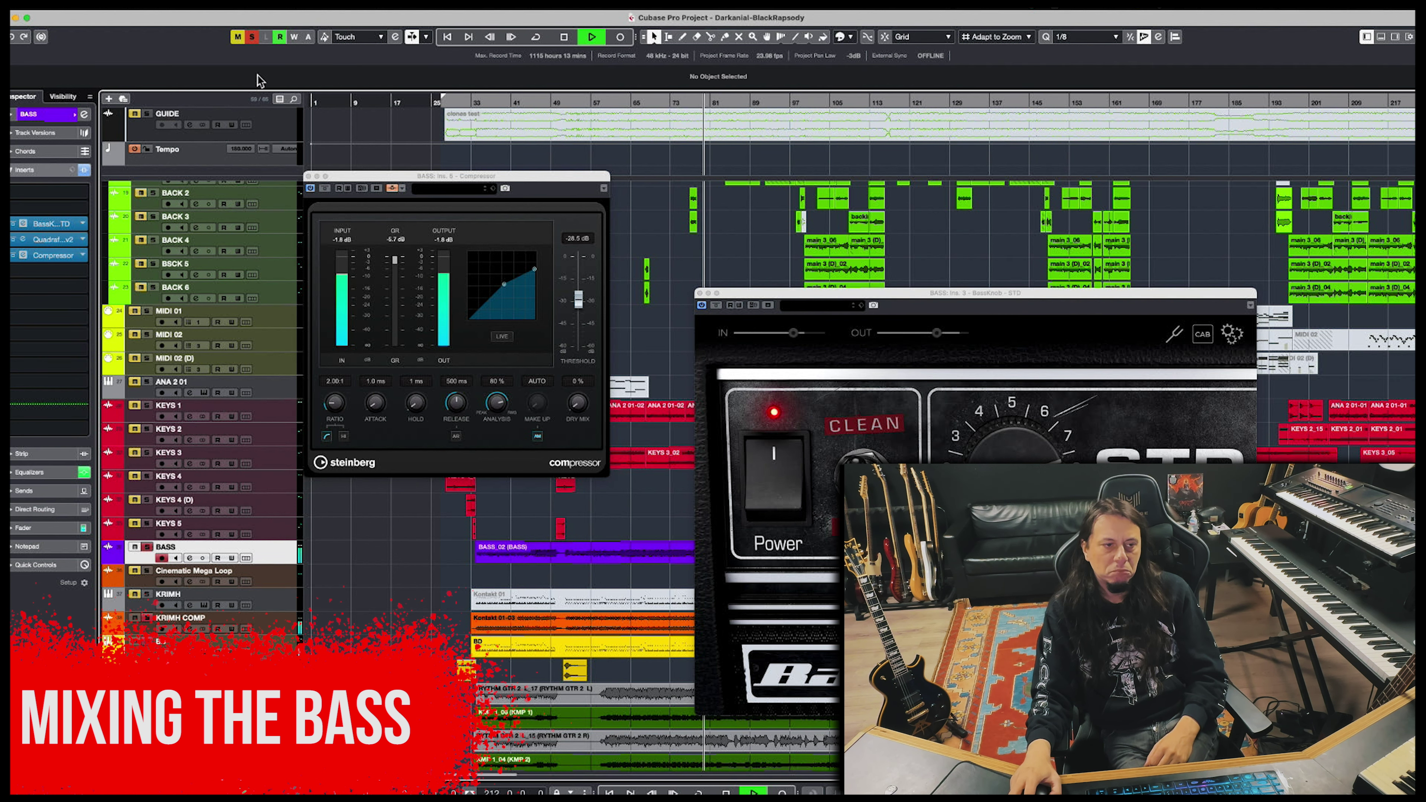
left_click(308, 176)
key("space")
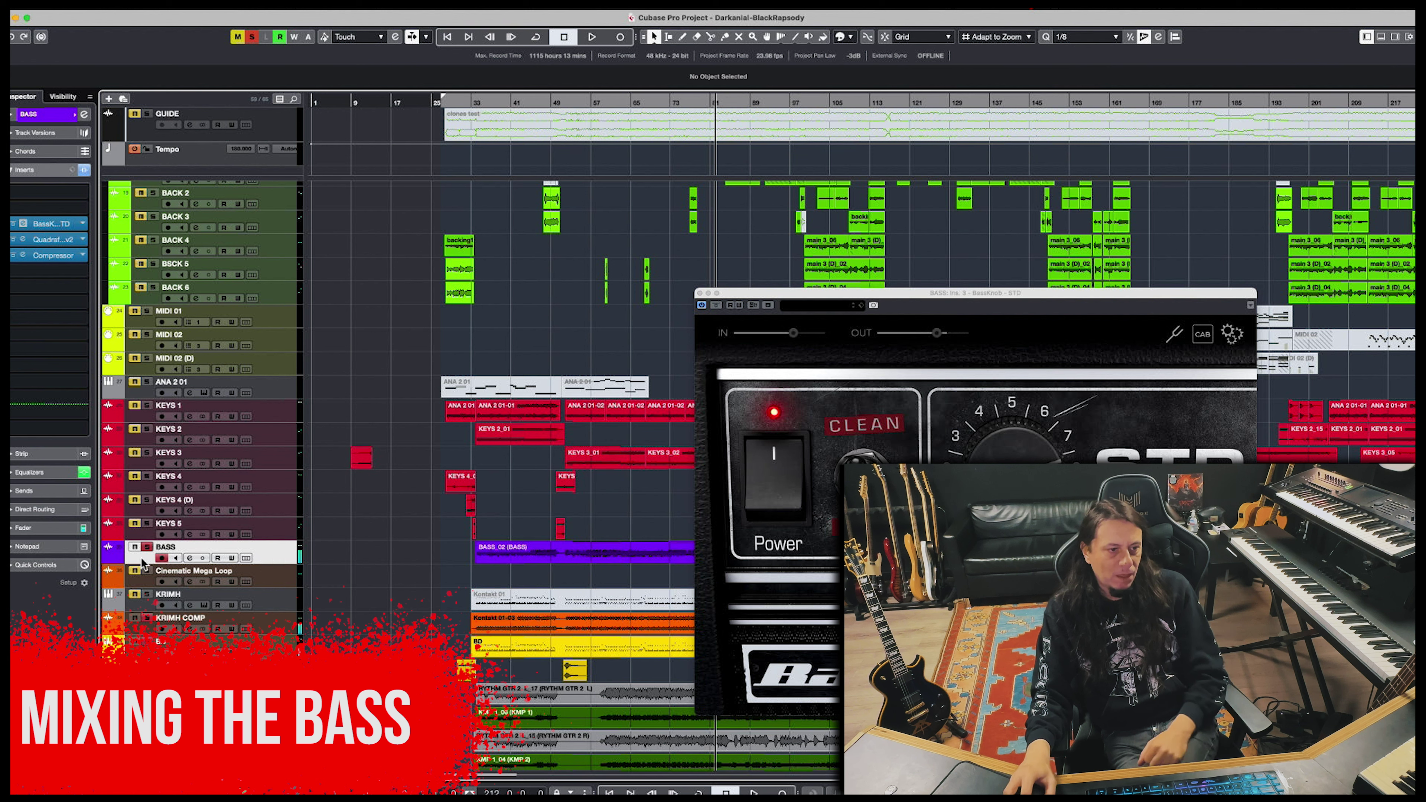
left_click(147, 547)
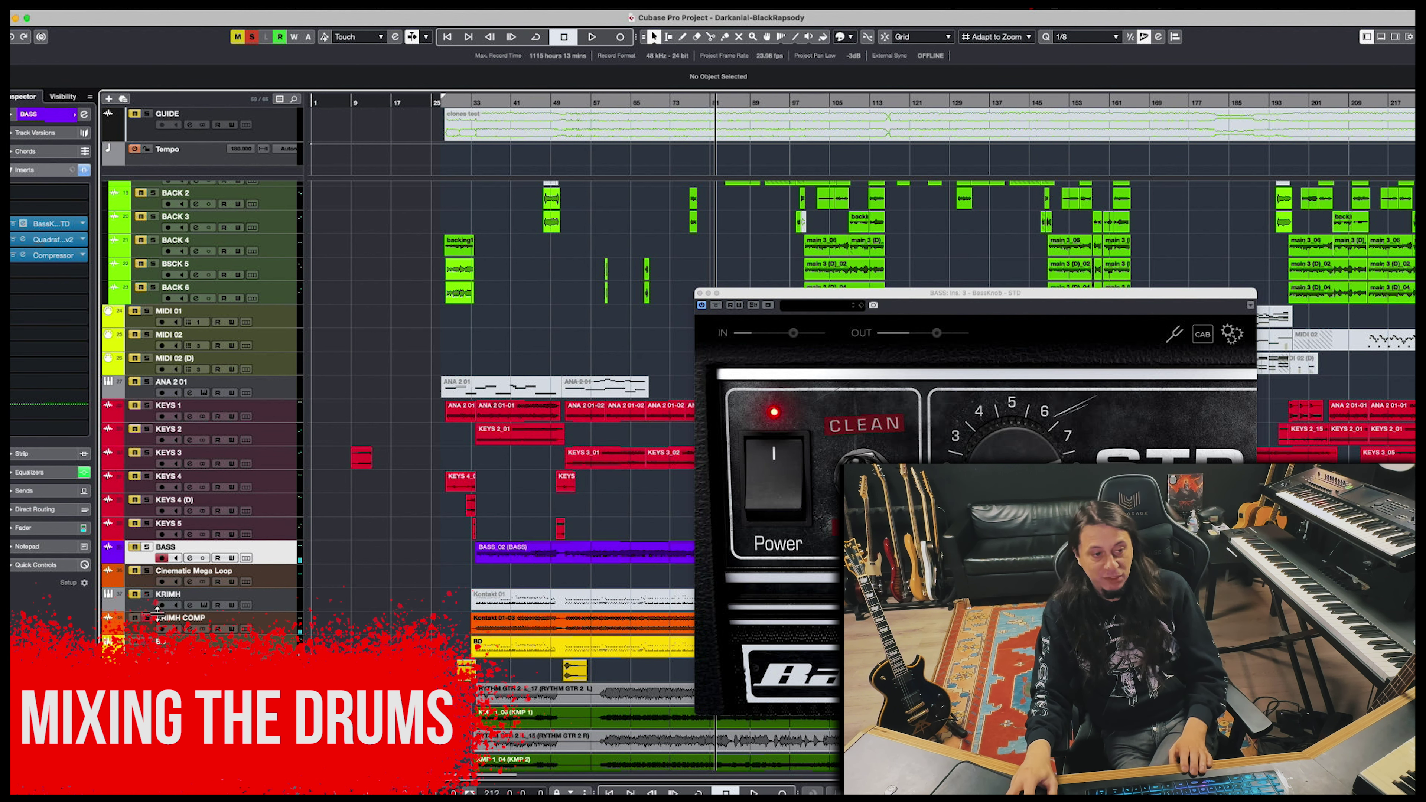
Open the Perfect Drums instrument from the BD track and listen to a short passage of the soloed drums.
left_click(270, 641)
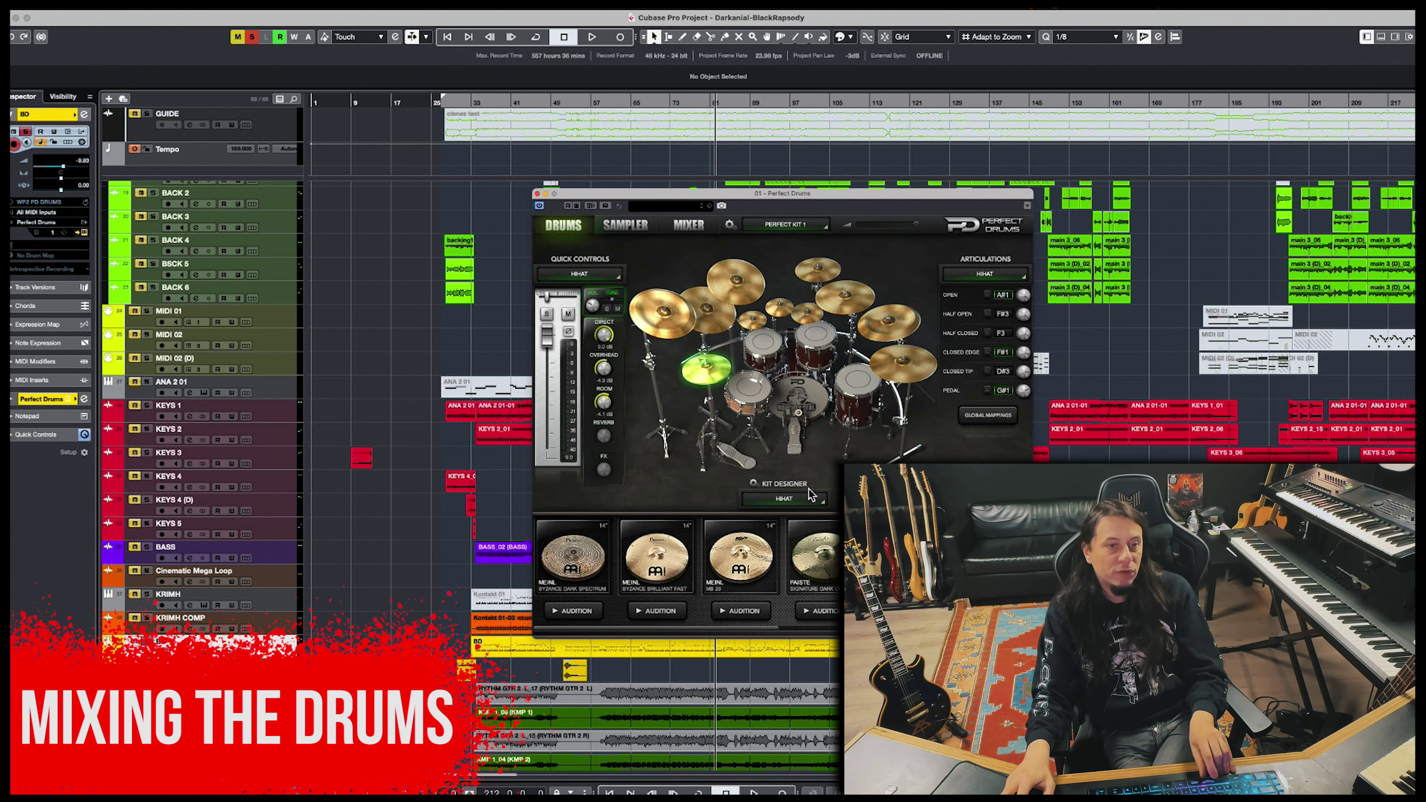
key("space")
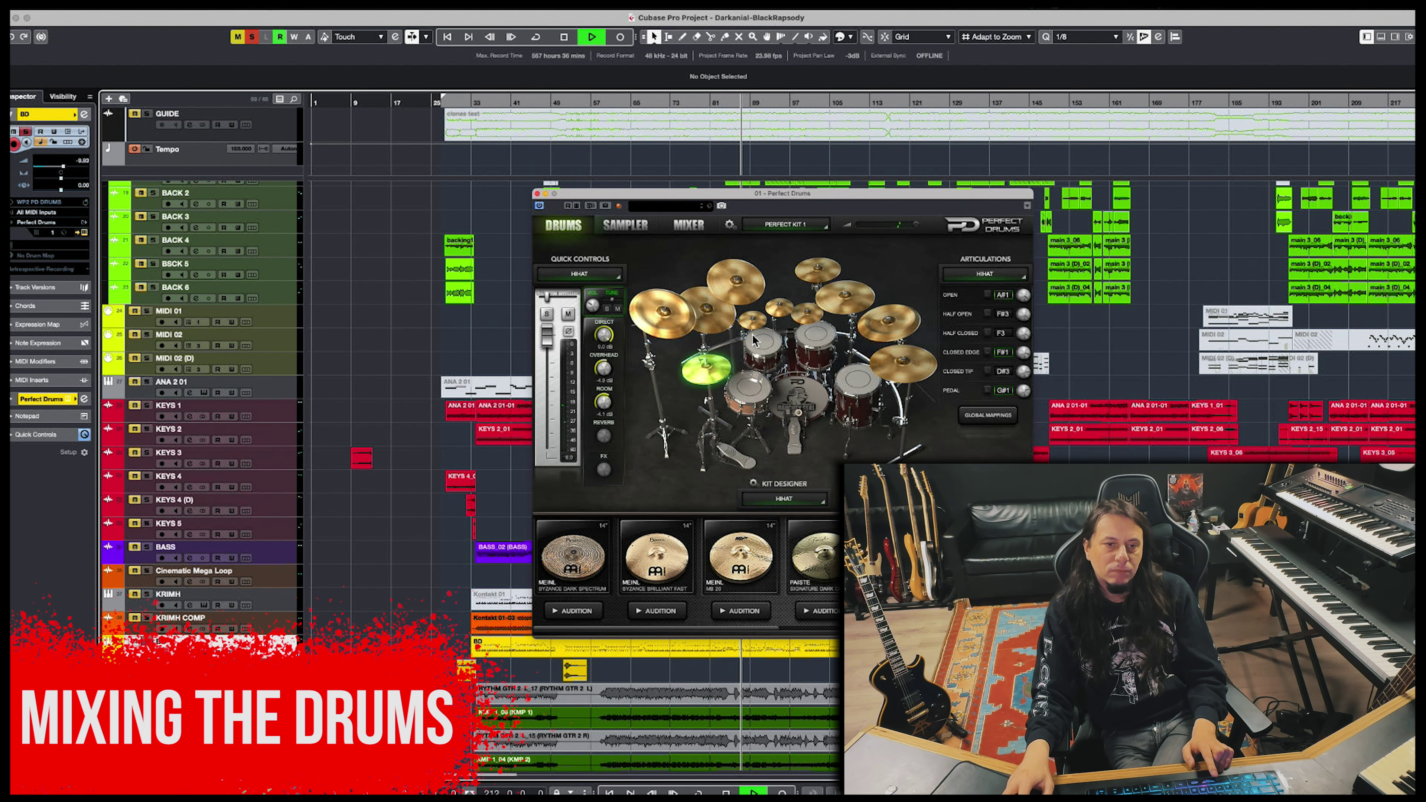
key("space")
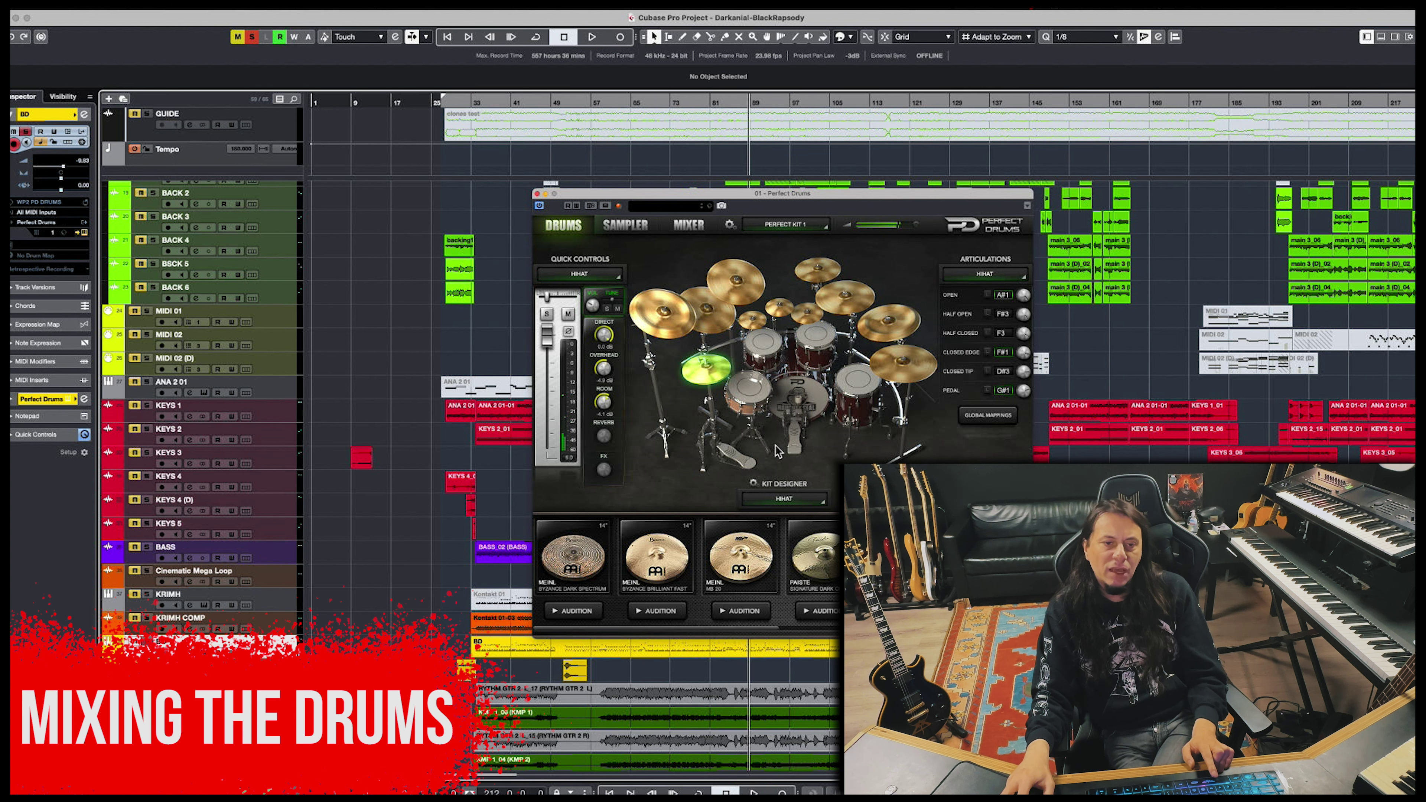
Show the sampler channels in the Perfect Drums mixer and audition the kit with Instrument 01 soloed, finishing with it unsoloed.
left_click(689, 225)
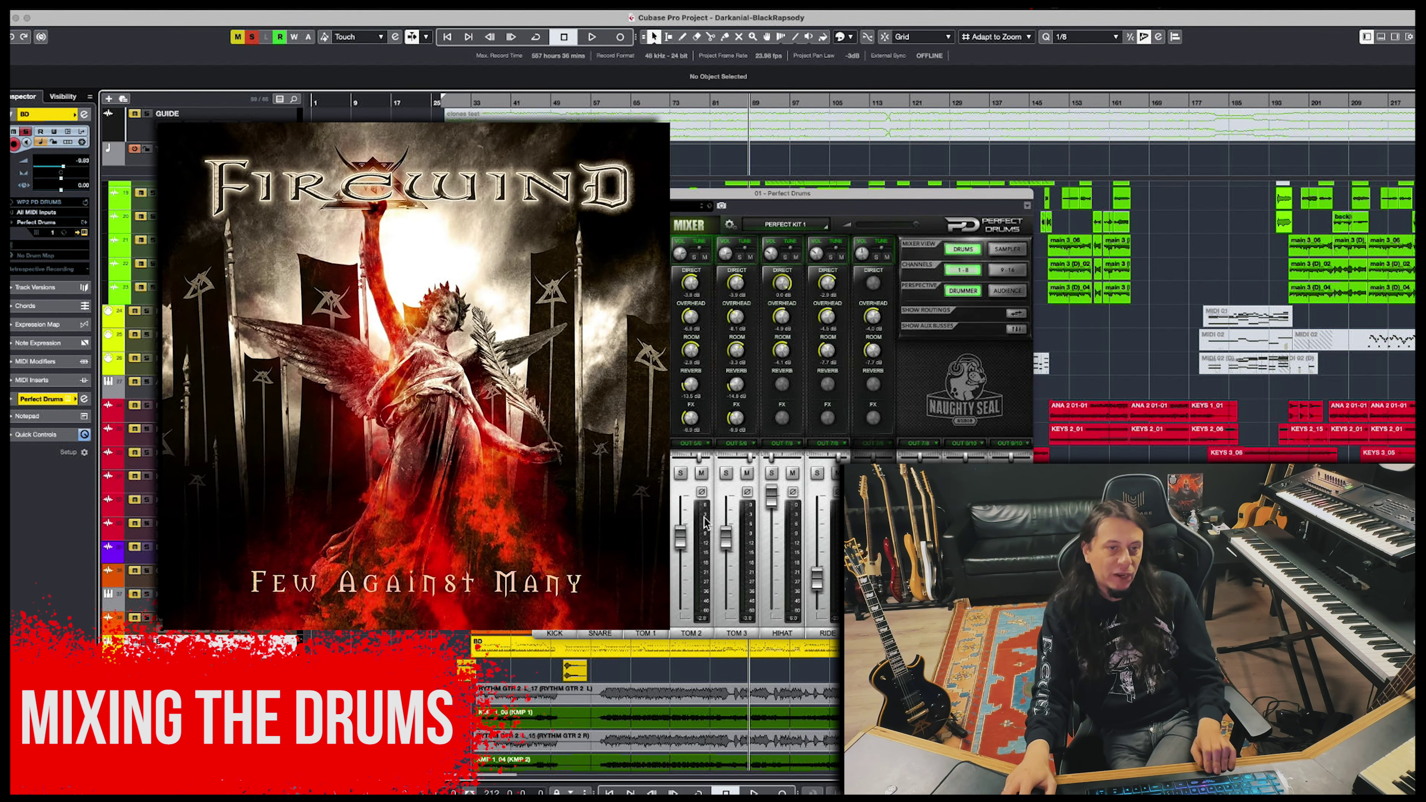
left_click(1005, 249)
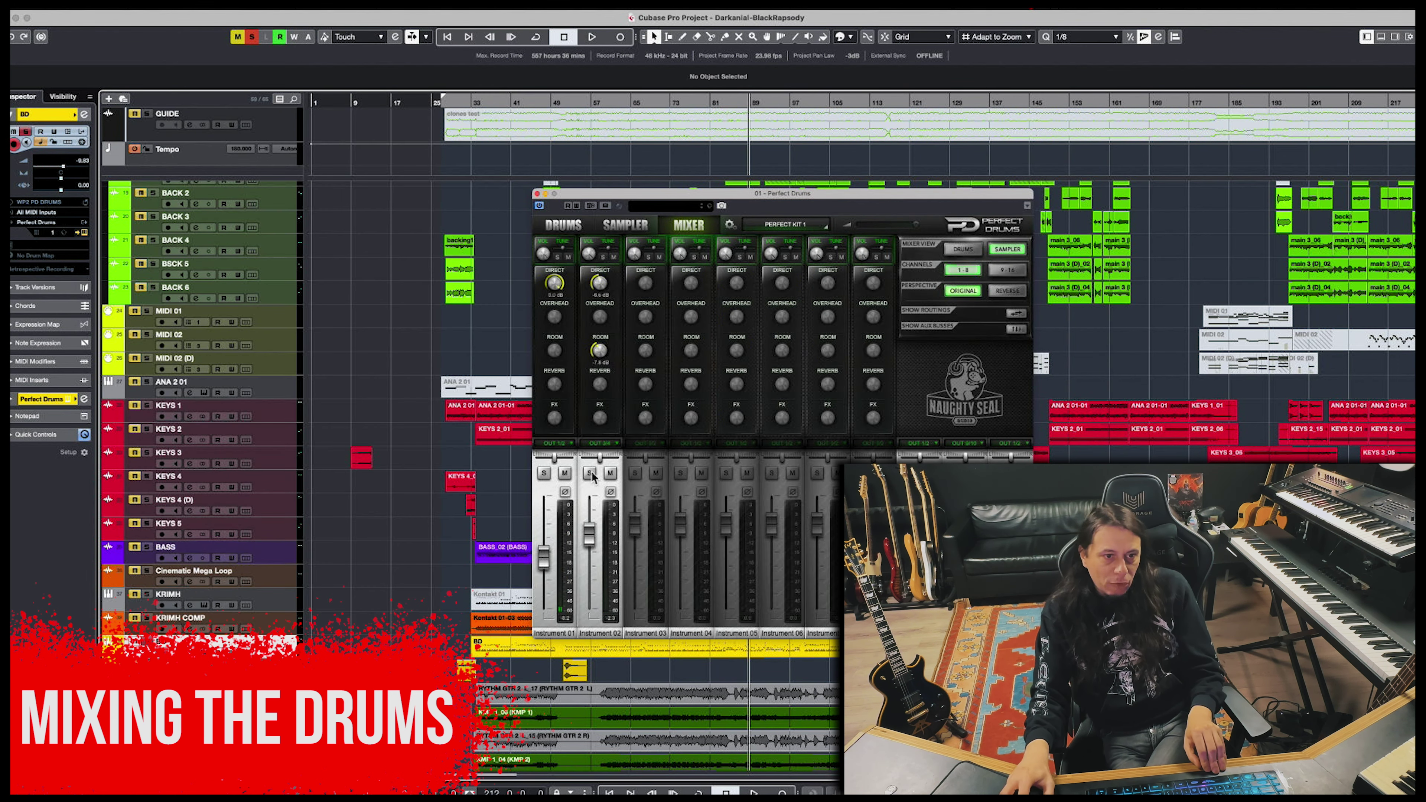
left_click(544, 473)
left_click(589, 473)
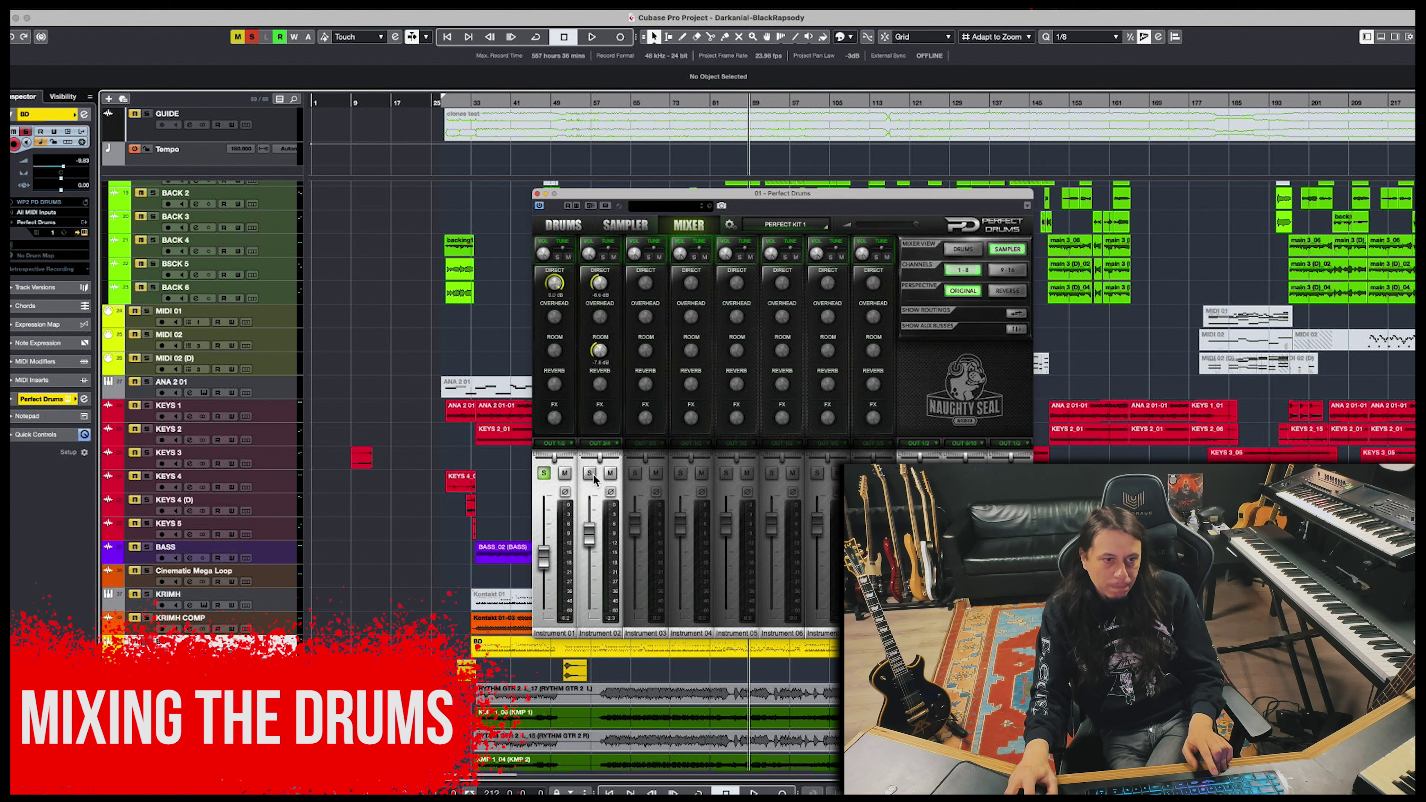
key("space")
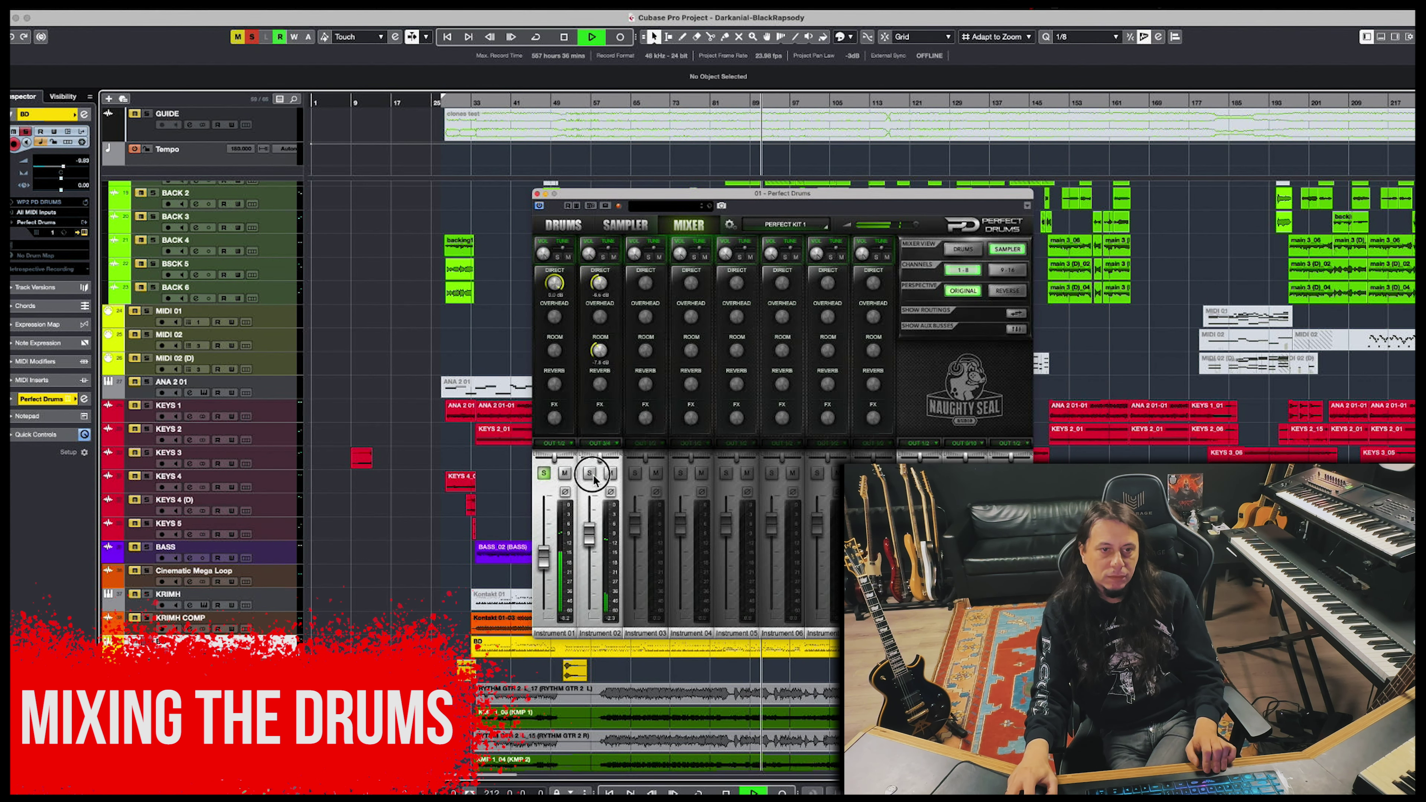
left_click(589, 473)
left_click(544, 473)
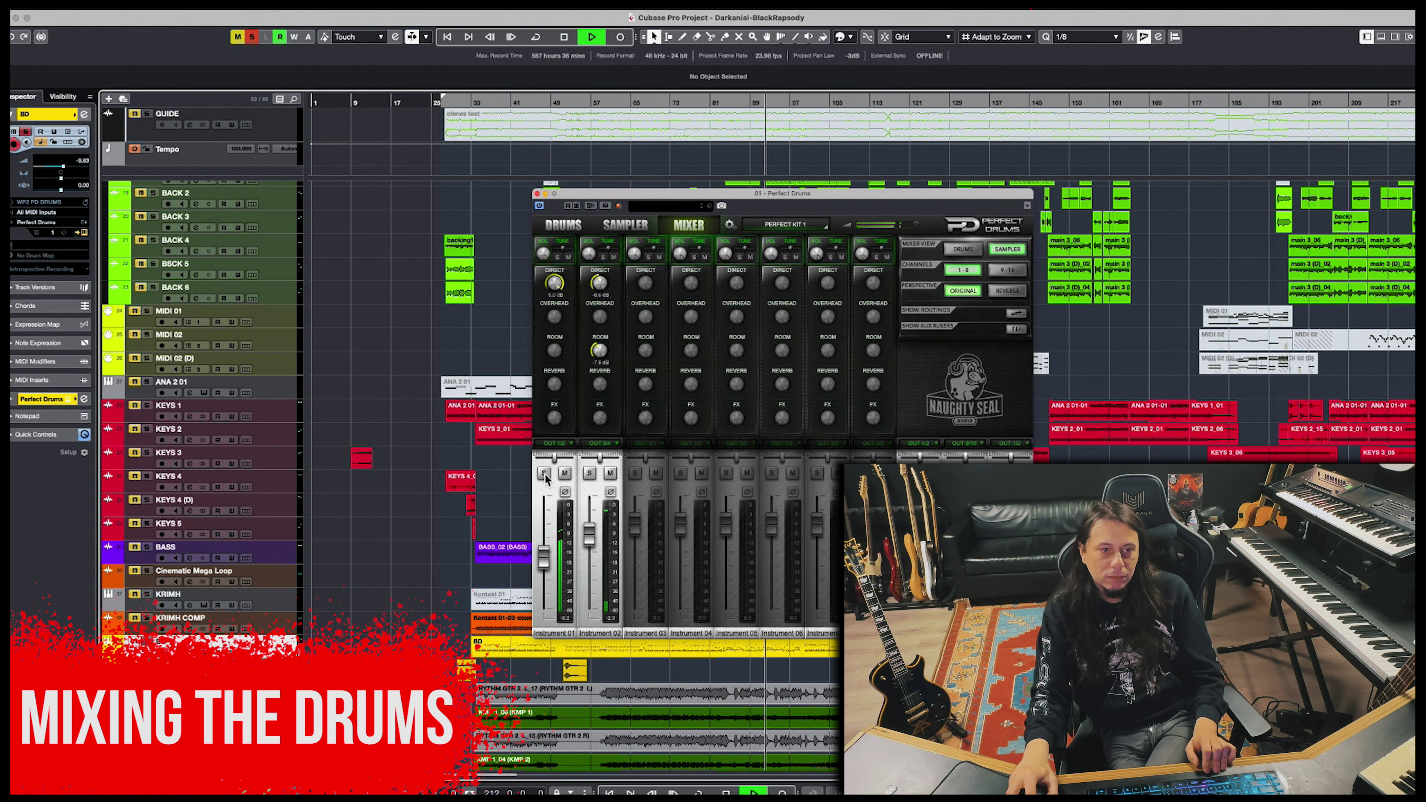
Close Perfect Drums, stop playback, unsolo BD, and view the Kontakt drum instrument on the KRIMH track before closing it.
left_click(537, 193)
key("space")
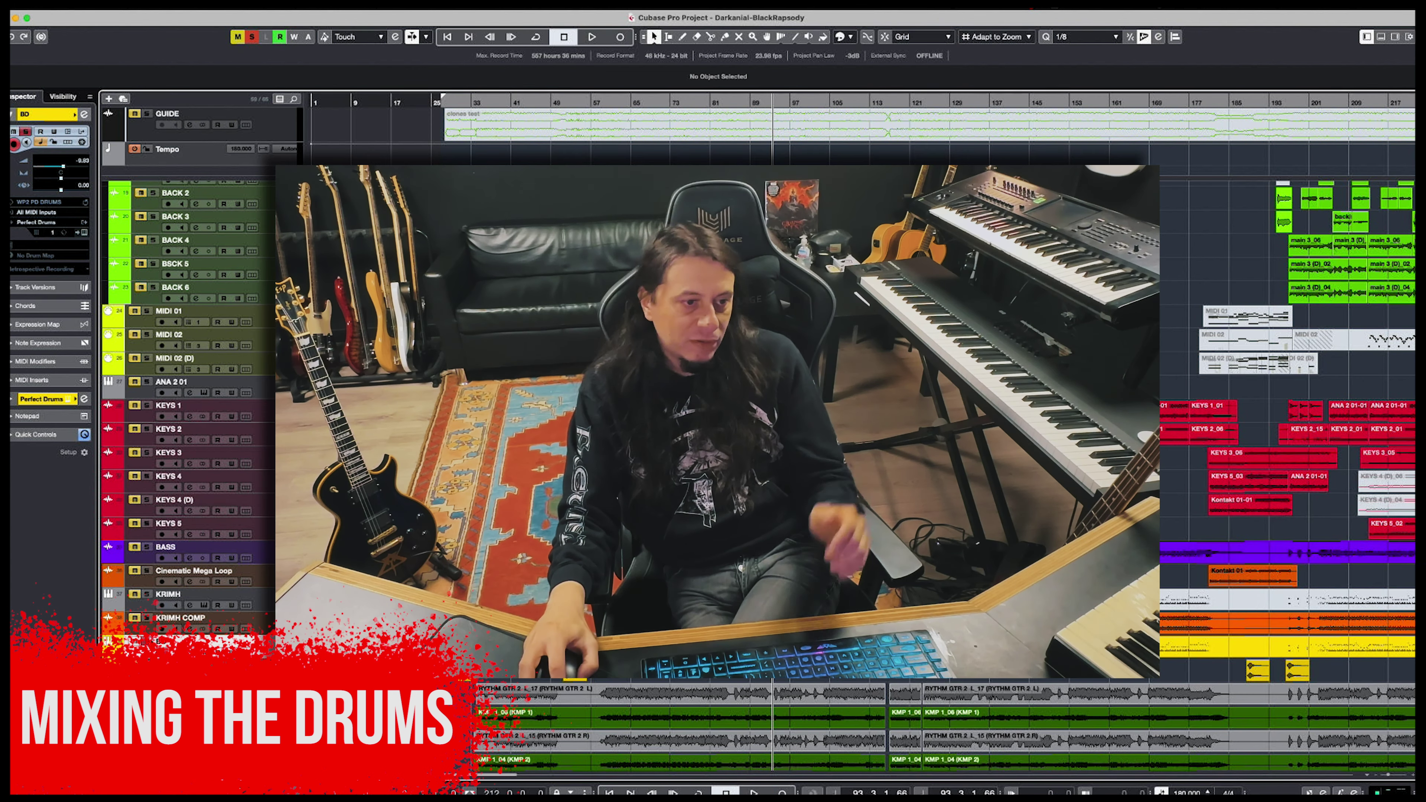
left_click(146, 641)
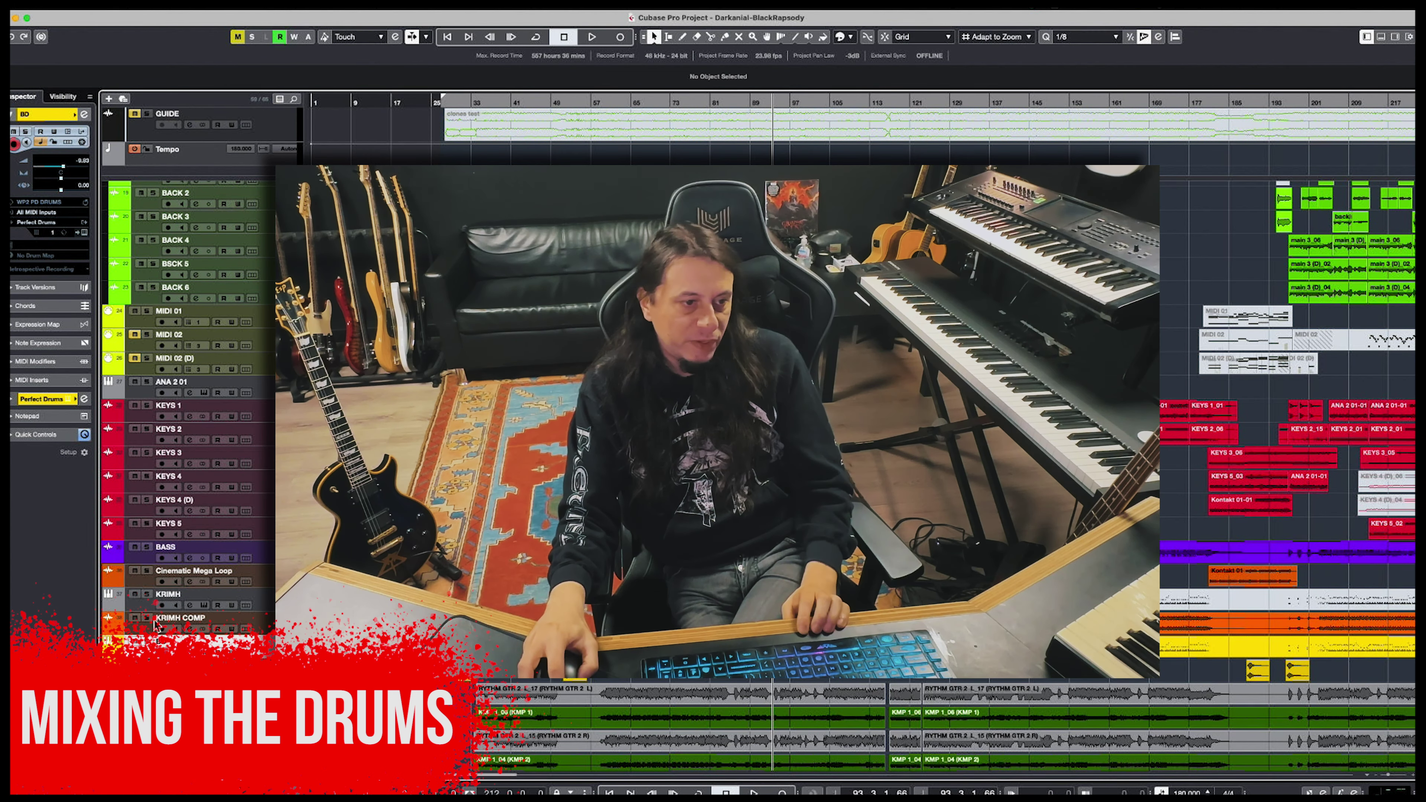
left_click(204, 604)
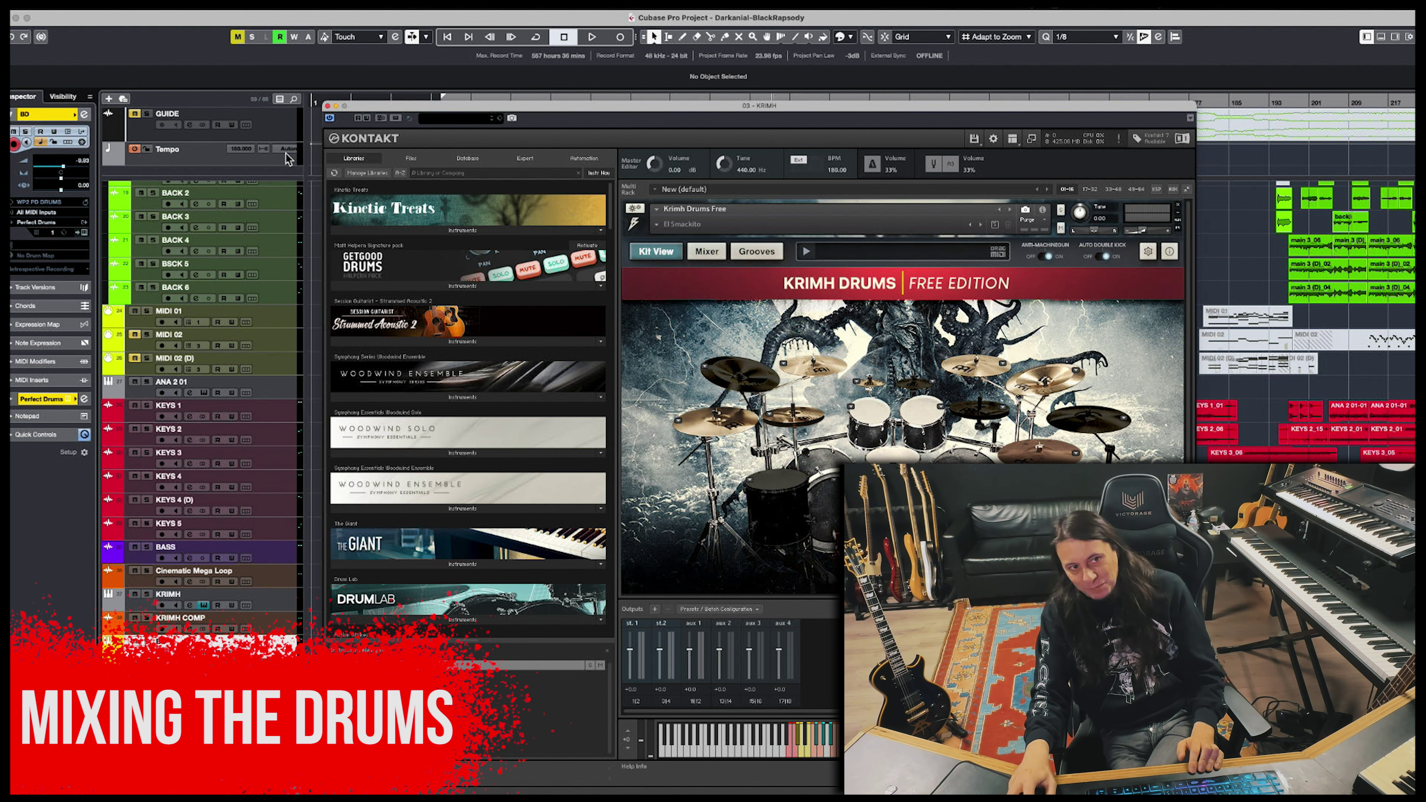
left_click(329, 106)
Bypass the S1 Imager and CLA-76 inserts on KRIMH COMP, solo the track and start playback.
left_click(180, 617)
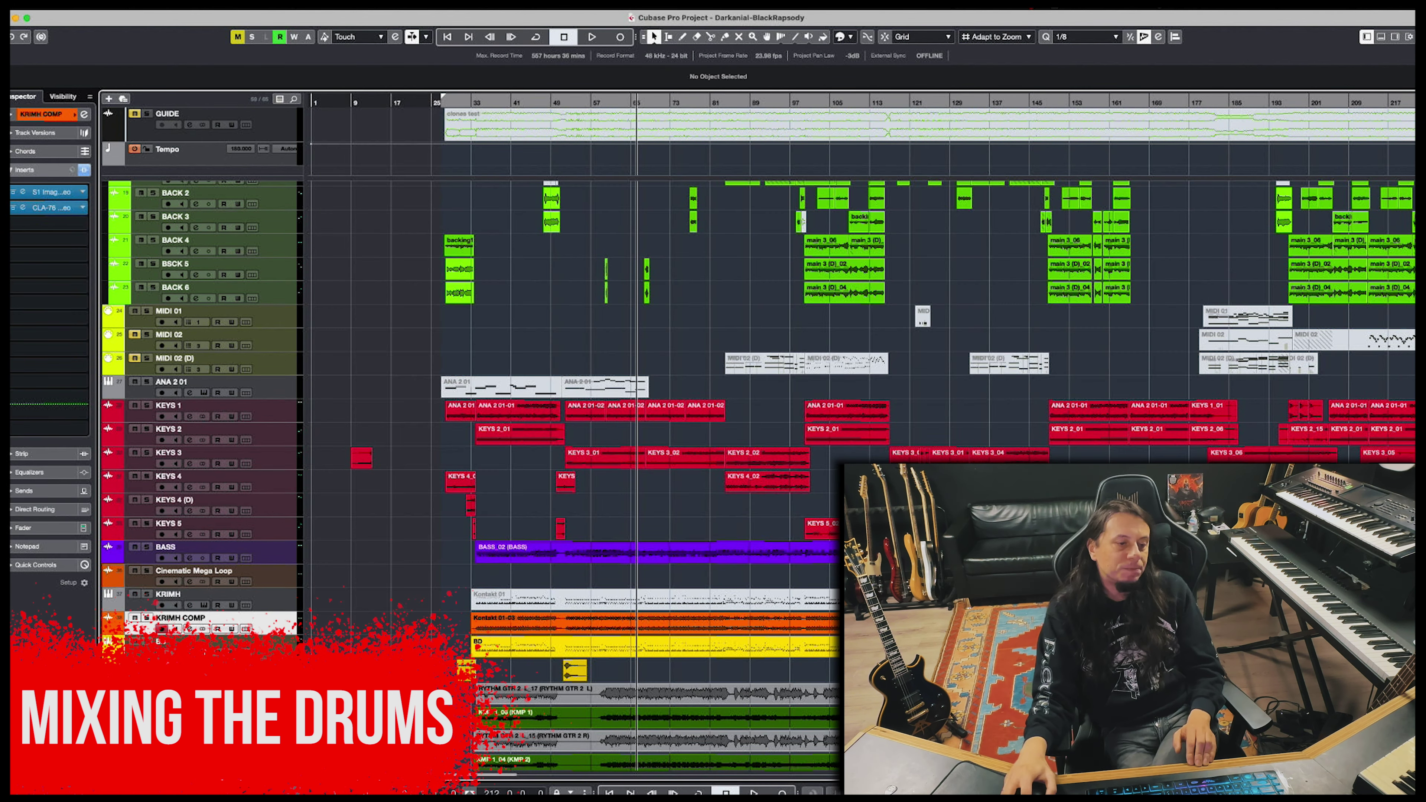
left_click(190, 628)
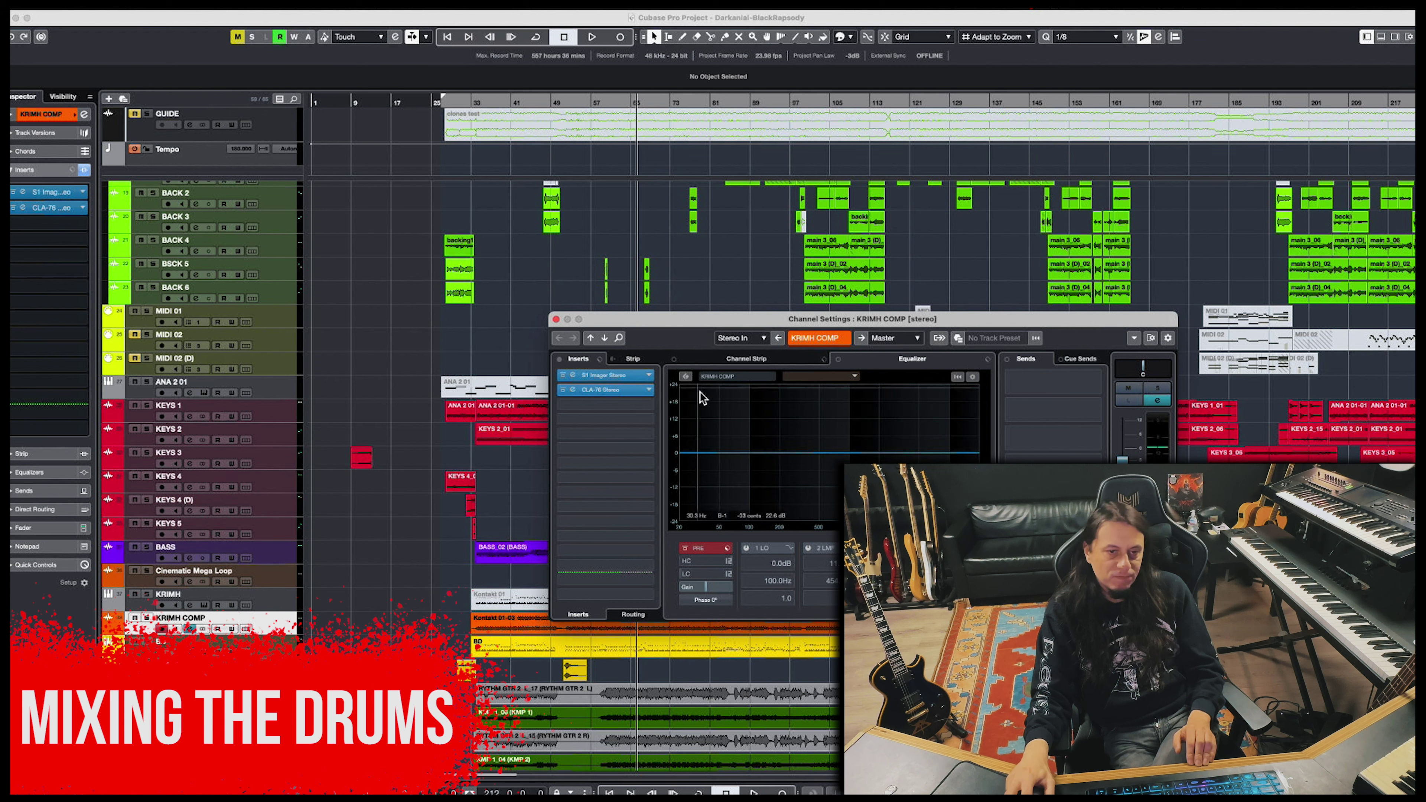
left_click(562, 375)
left_click(562, 389)
left_click(148, 619)
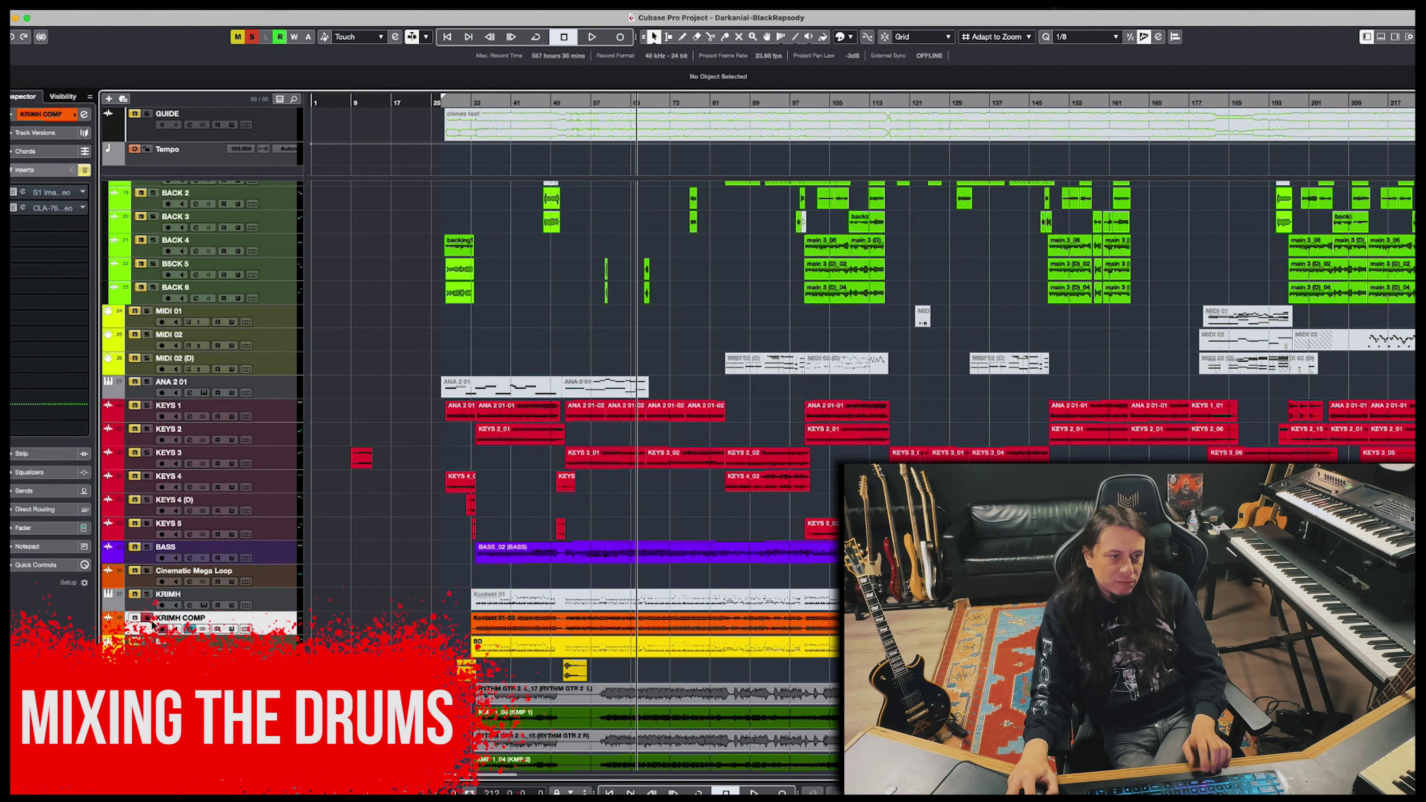
key("space")
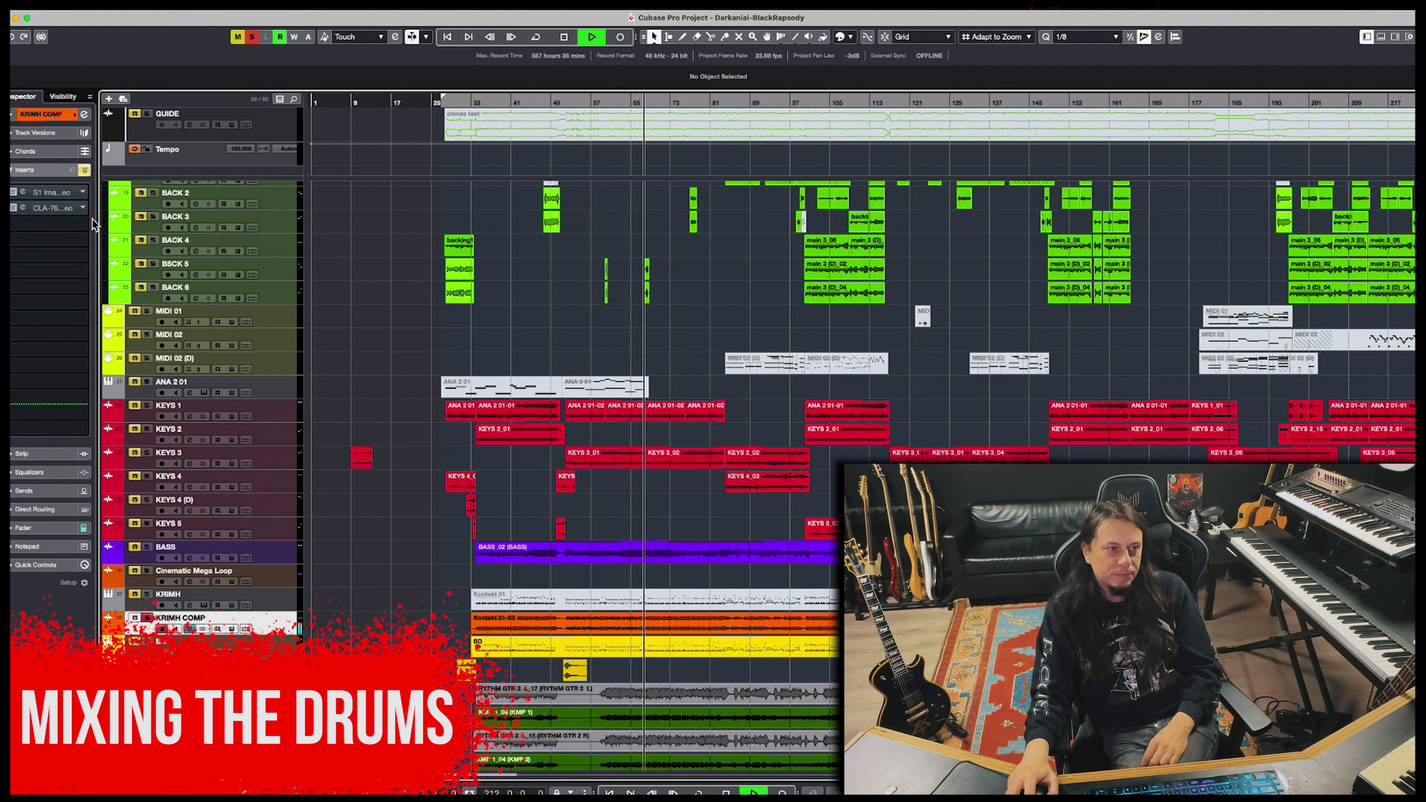
Reactivate S1 Imager and CLA-76 on KRIMH COMP during playback, inspect the CLA-76 settings, close its window and stop.
left_click(14, 195)
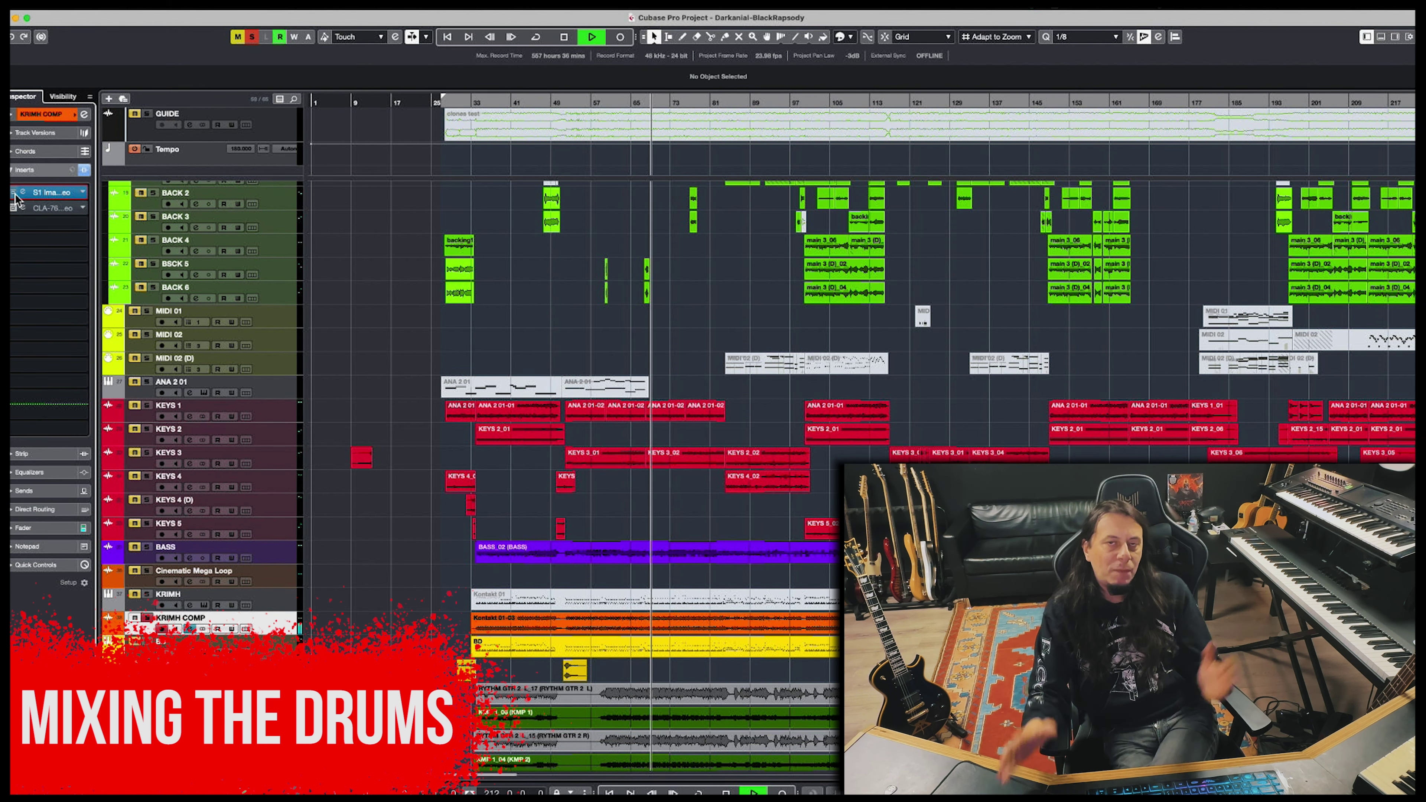
left_click(13, 208)
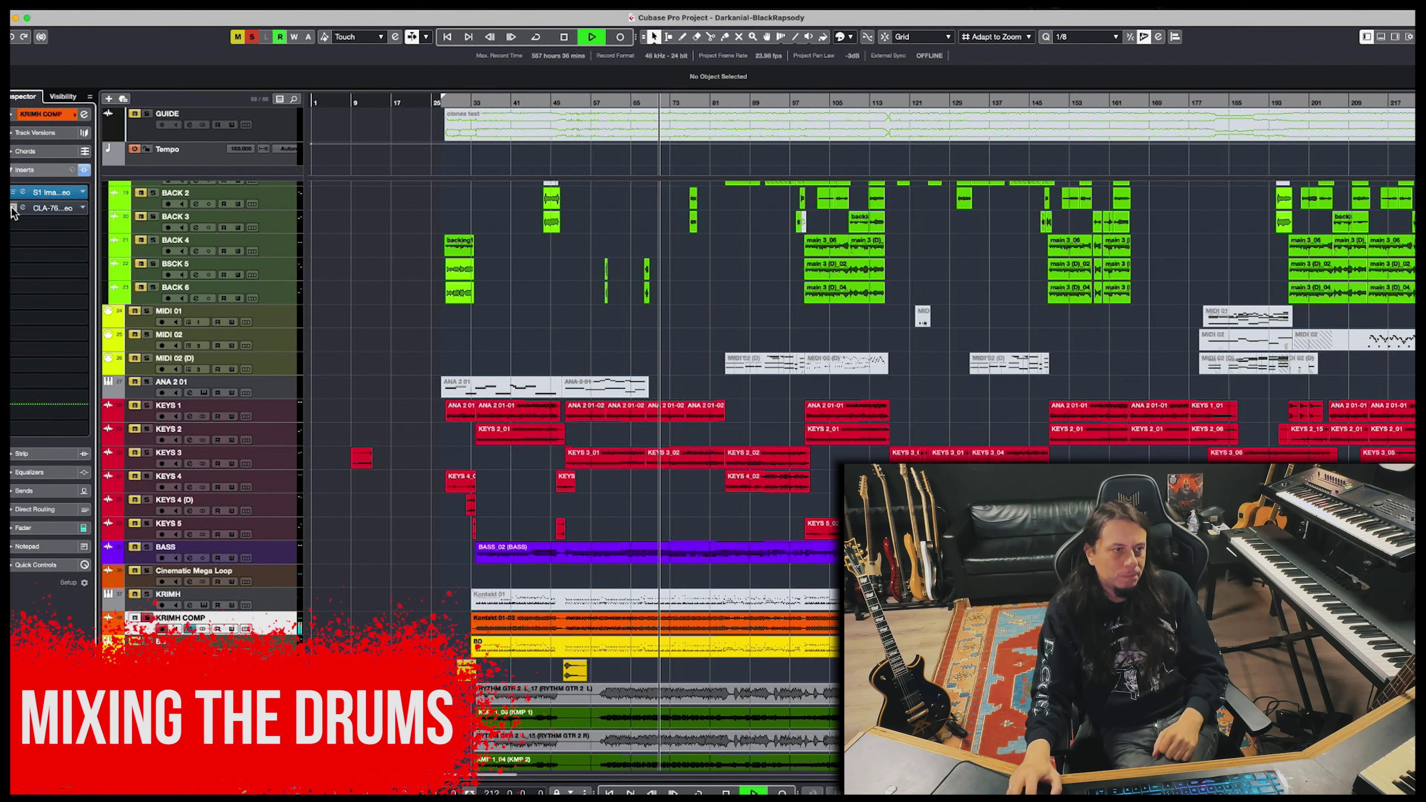
left_click(51, 208)
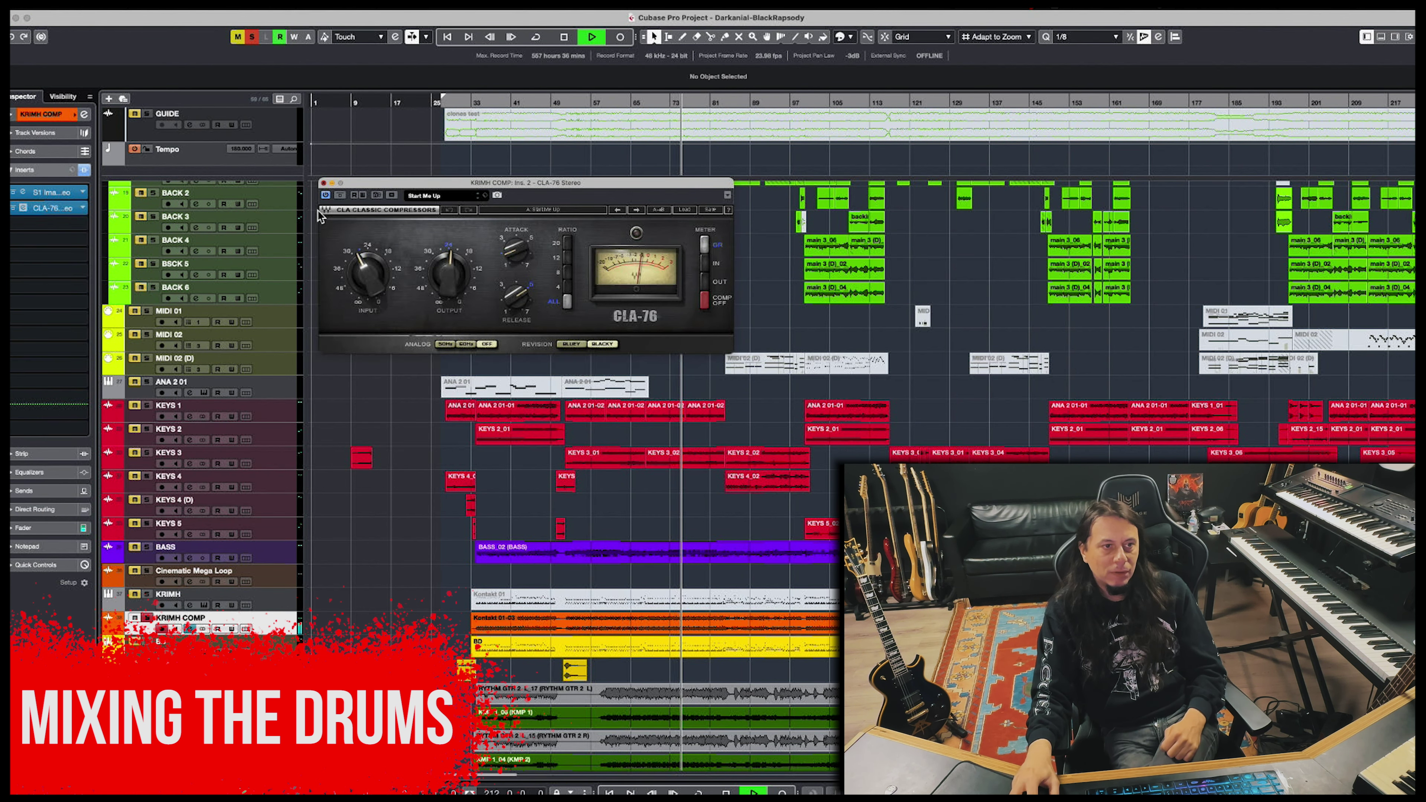
left_click(324, 183)
key("space")
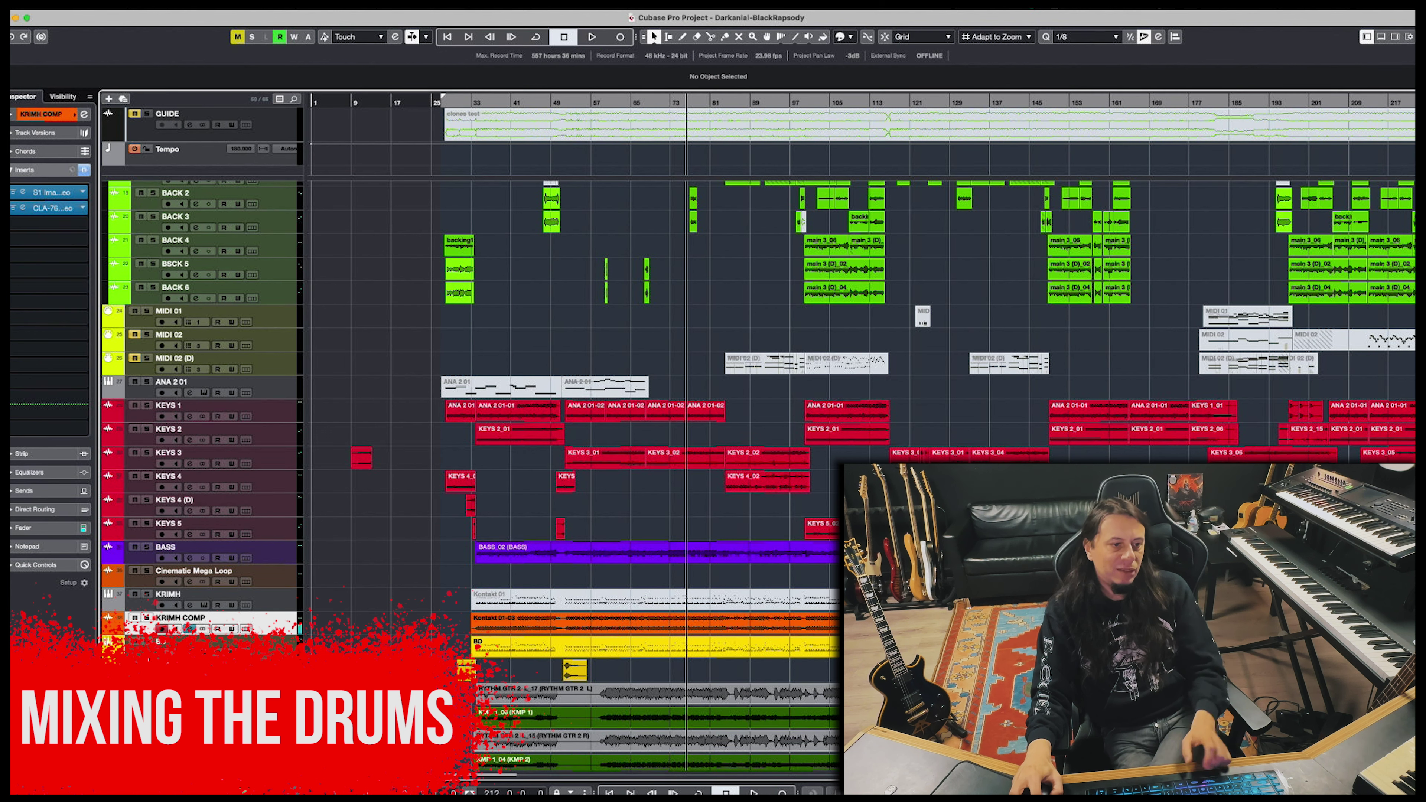
Play the soloed drums from about bar 67, stop playback, and clear all solos.
left_click(646, 103)
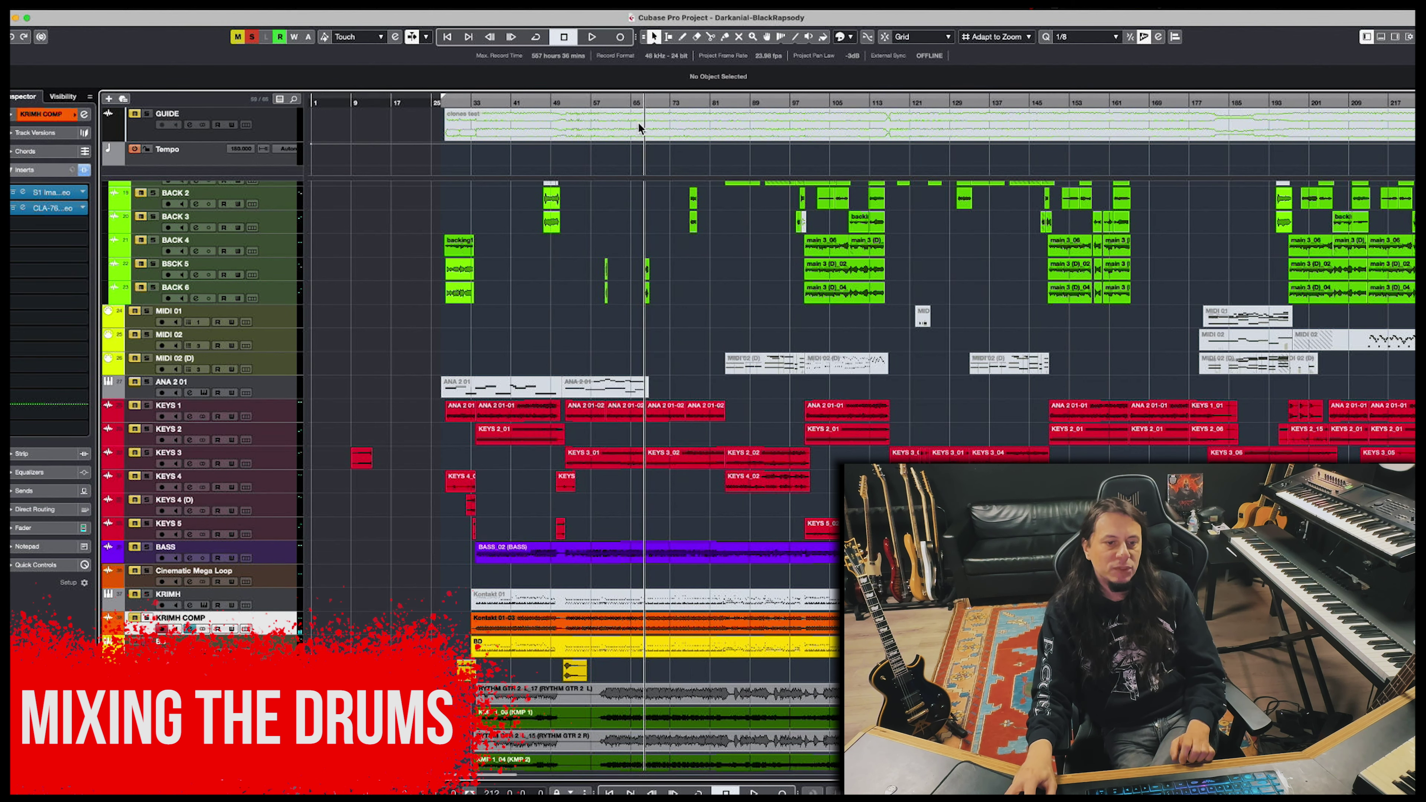
key("space")
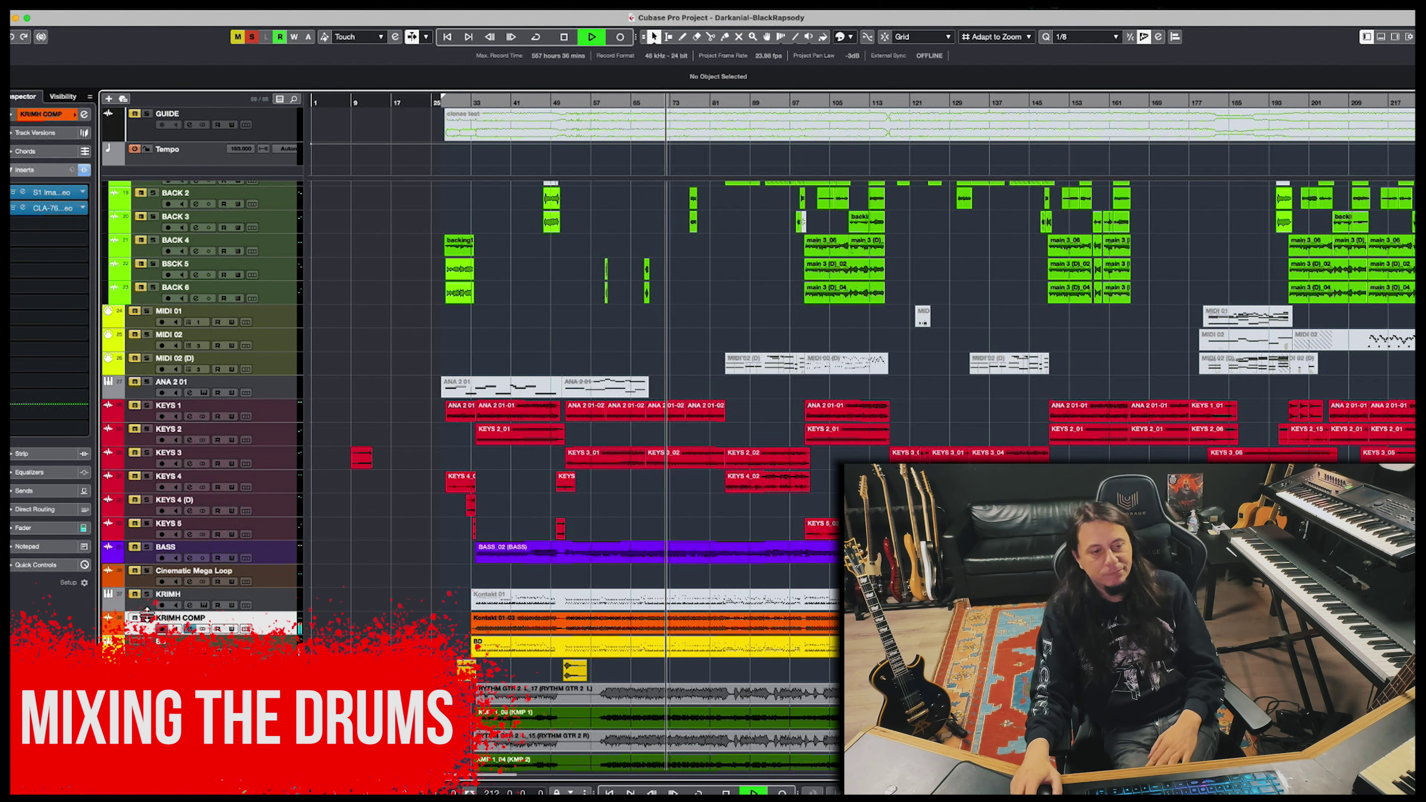
key("space")
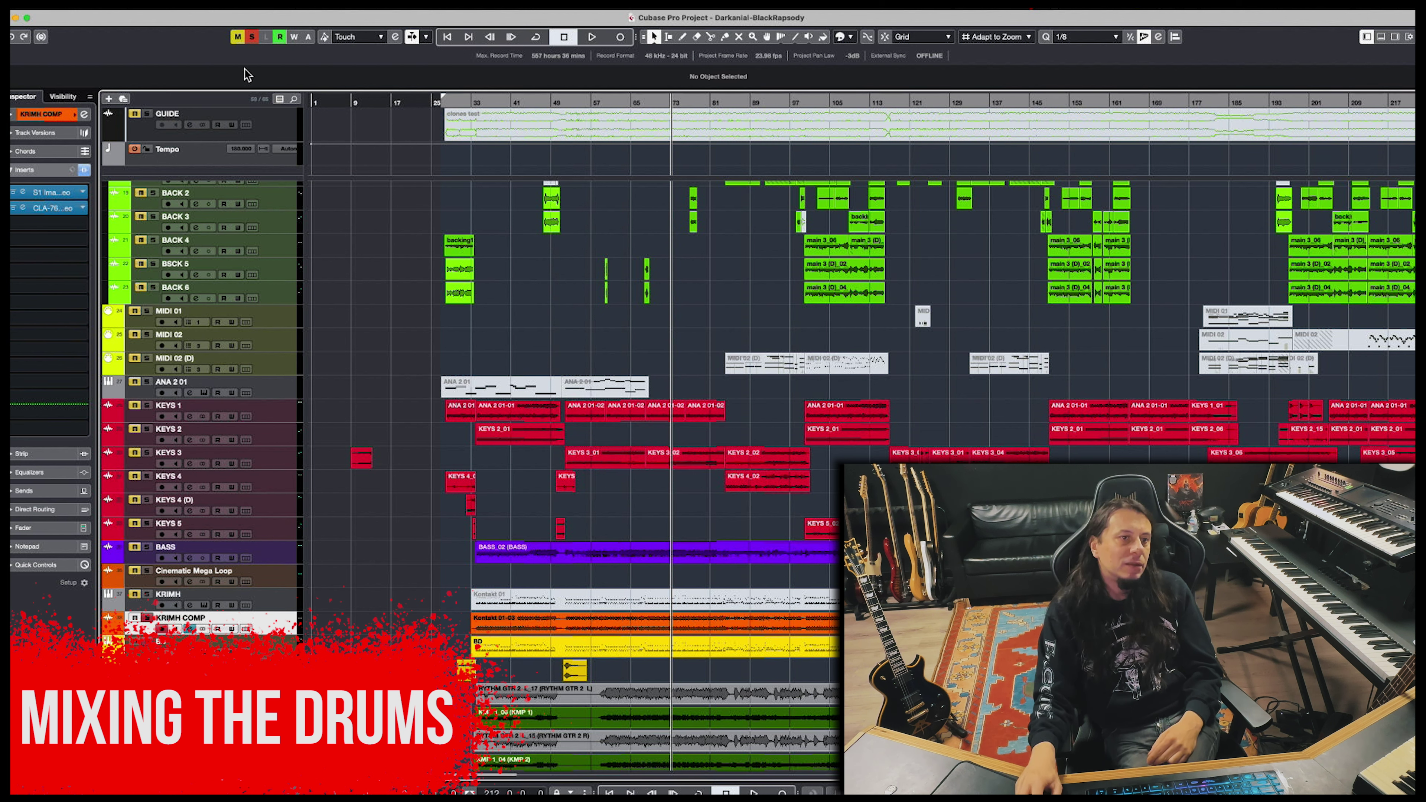
left_click(252, 37)
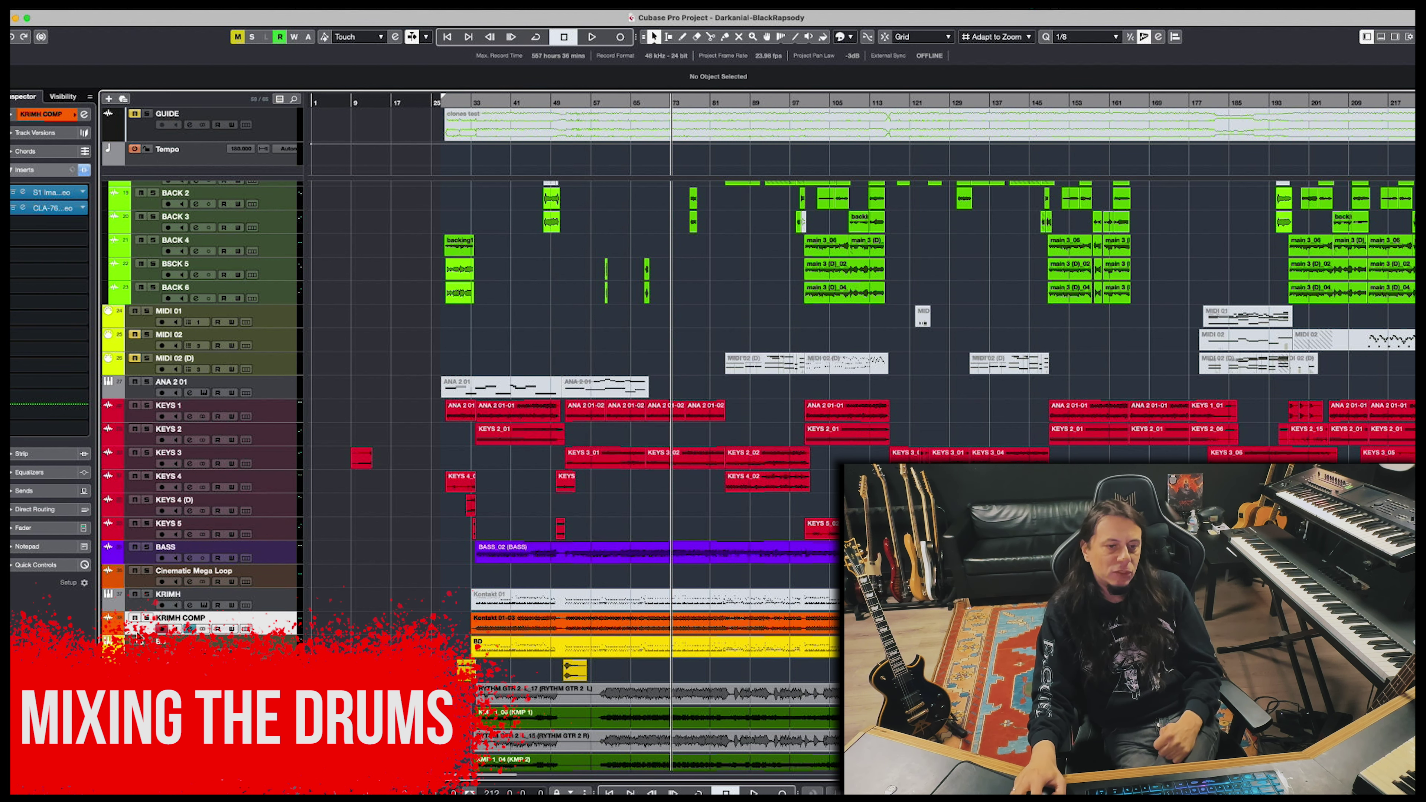
Solo KRIMH COMP and play it, adding the BASS track and the MLC GTRS group to the solo.
left_click(147, 618)
key("space")
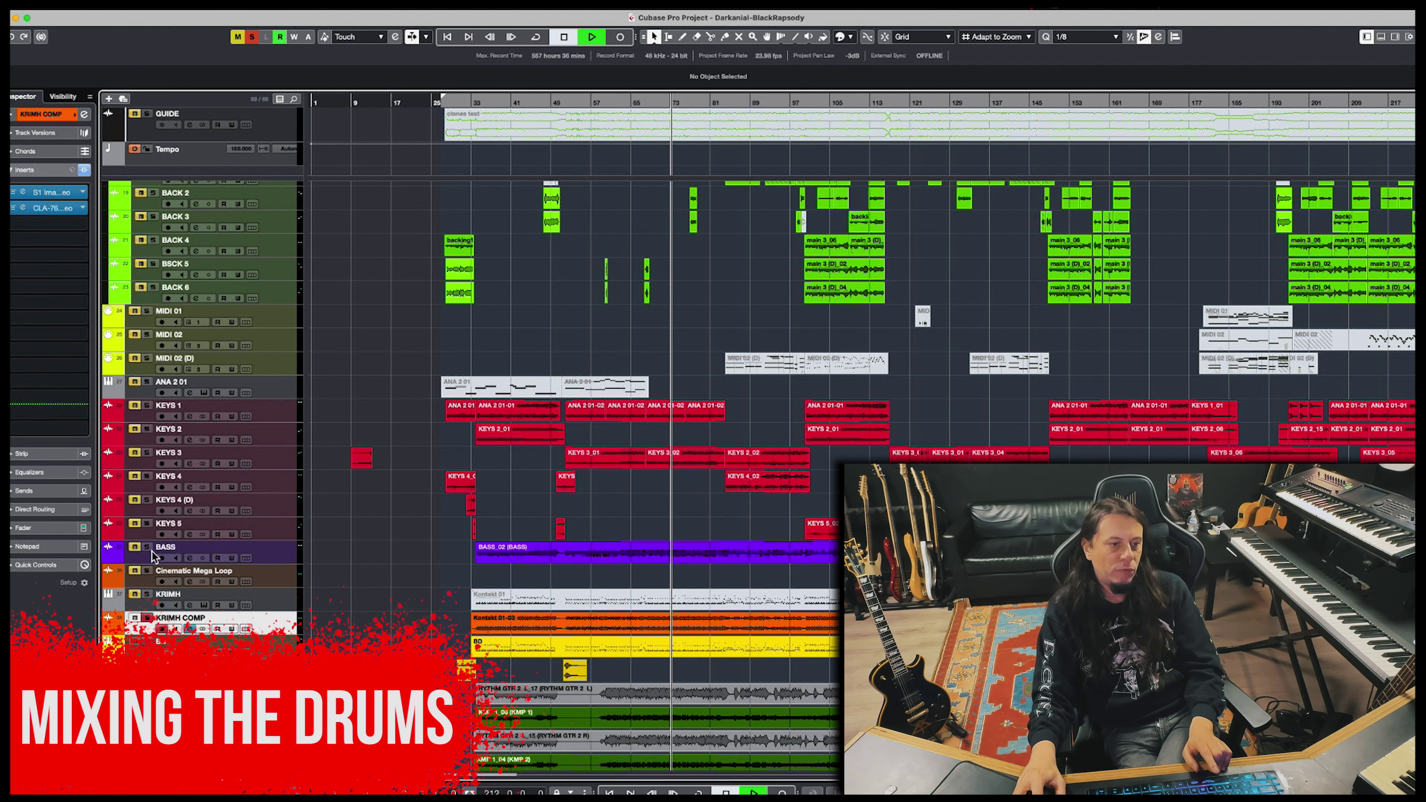
left_click(147, 548)
scroll(169, 478, "up", 10)
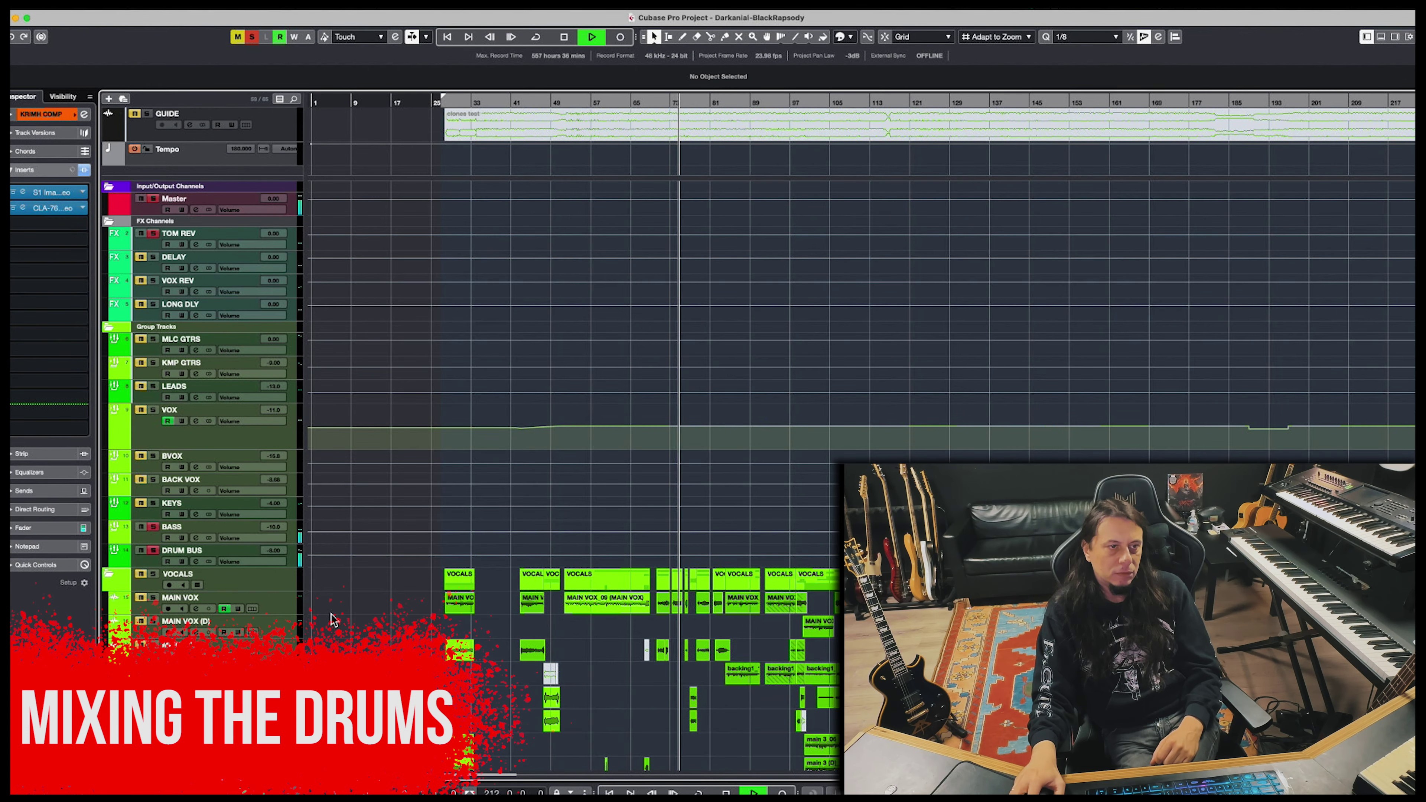
left_click(153, 340)
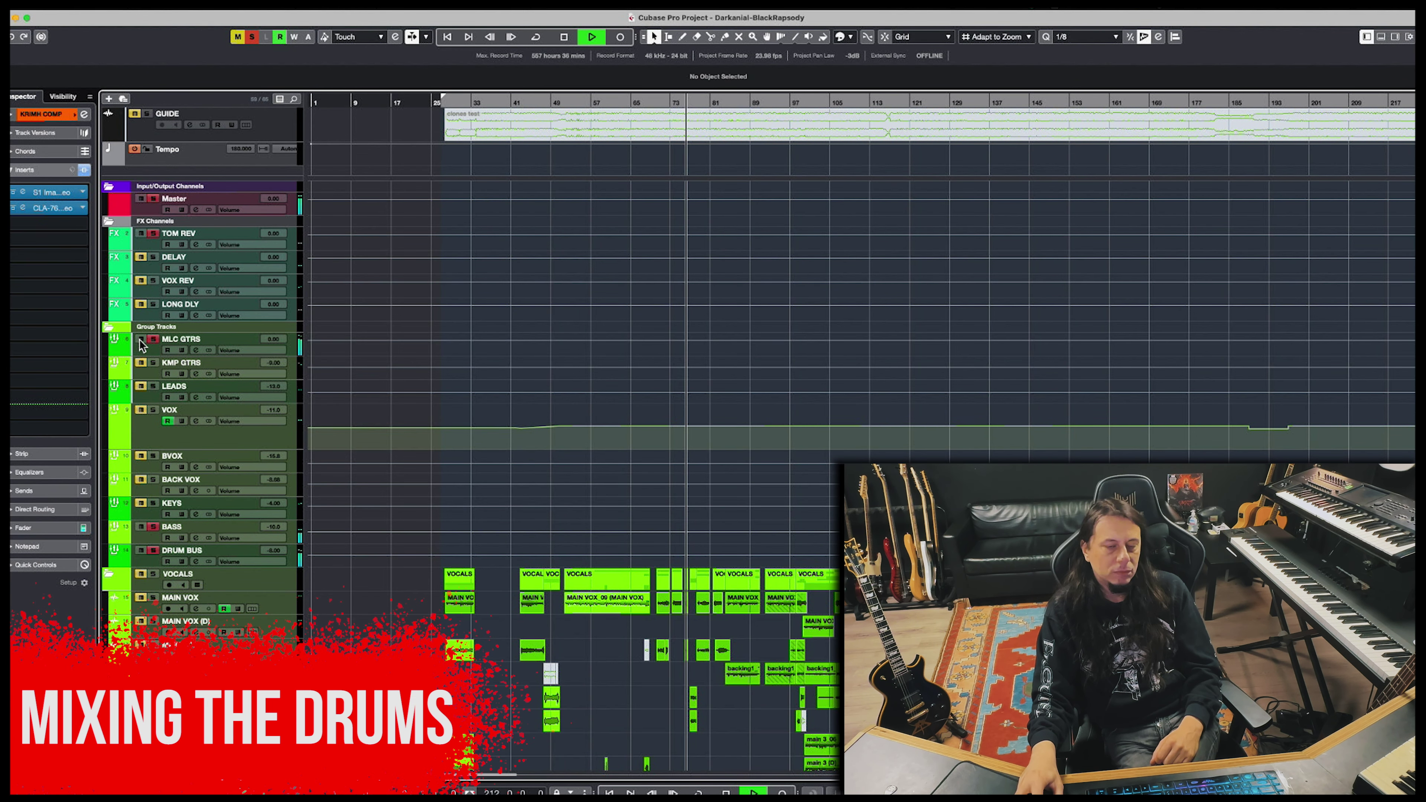
scroll(272, 342, "down", 5)
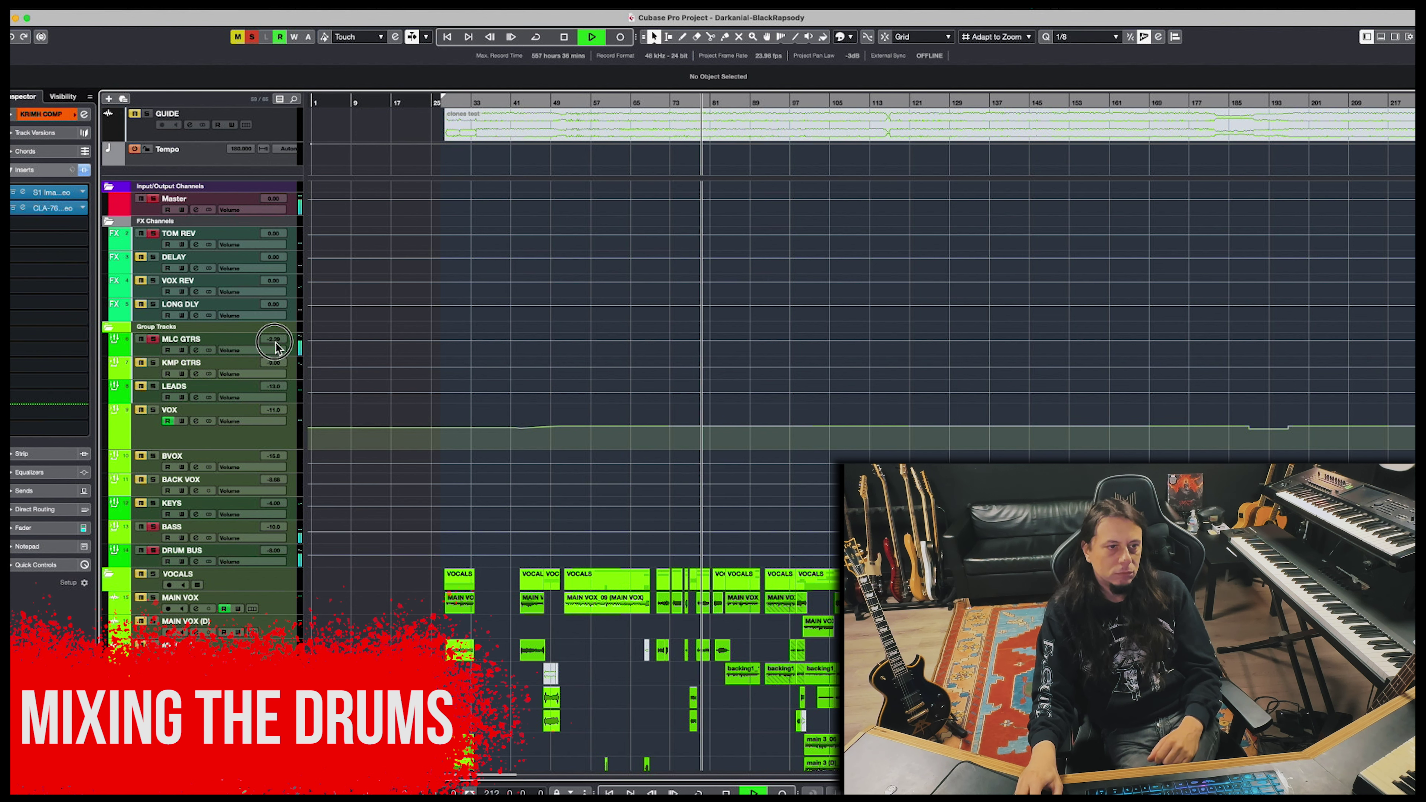
Set the MLC GTRS group's volume to -2 dB during playback and stop the transport.
double_click(276, 341)
type("-2")
key("Return")
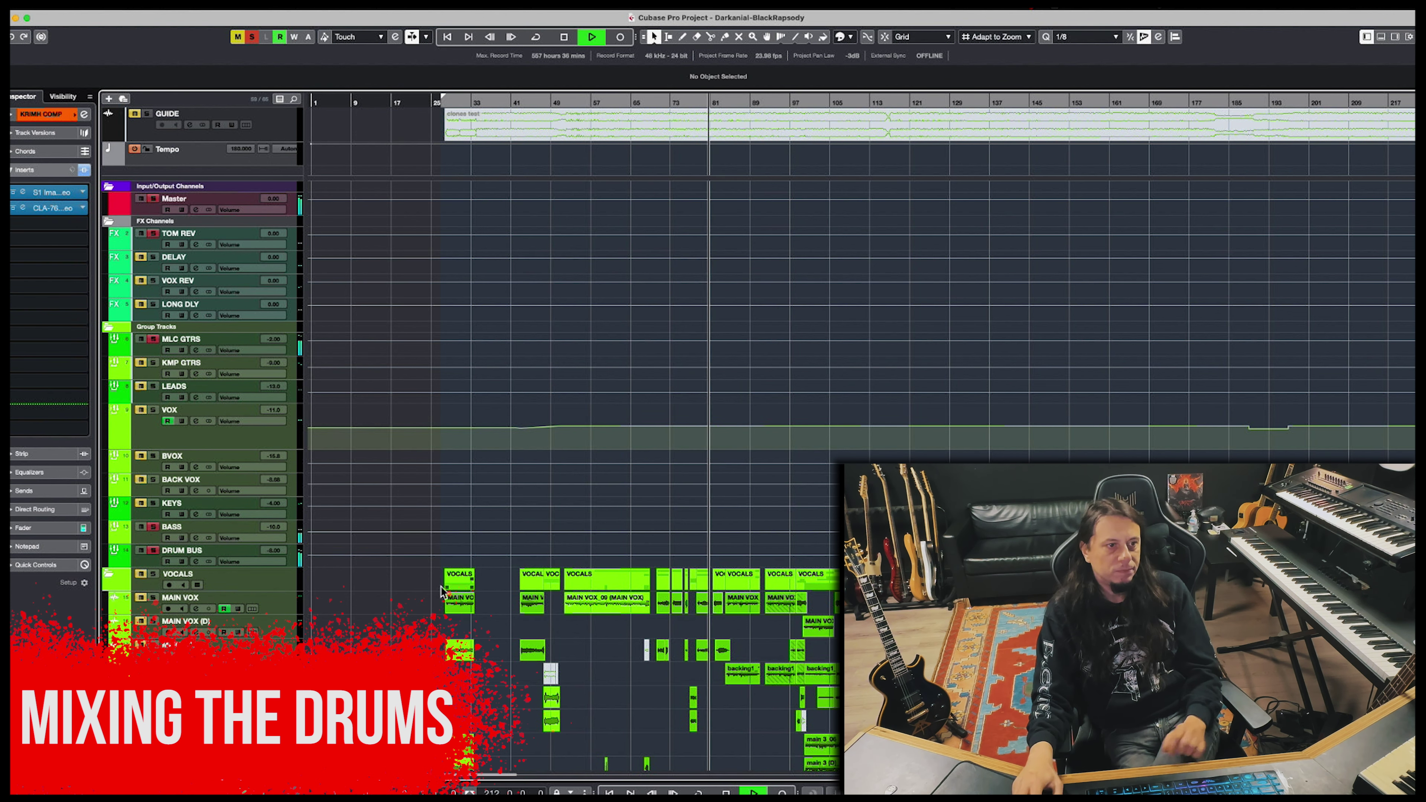
key("space")
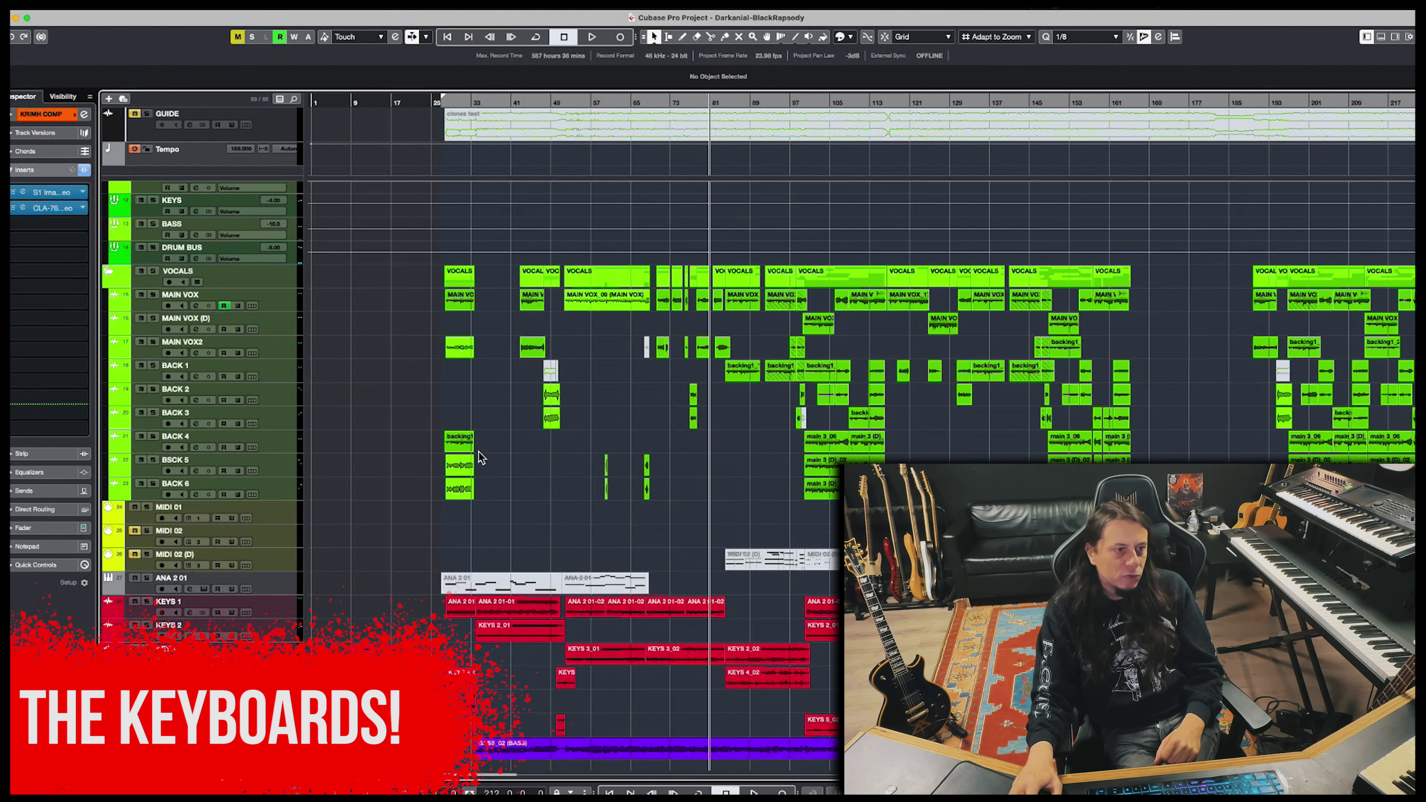
Solo the keyboard tracks KEYS 1 through KEYS 5, listen to a passage and stop playback.
scroll(272, 425, "down", 10)
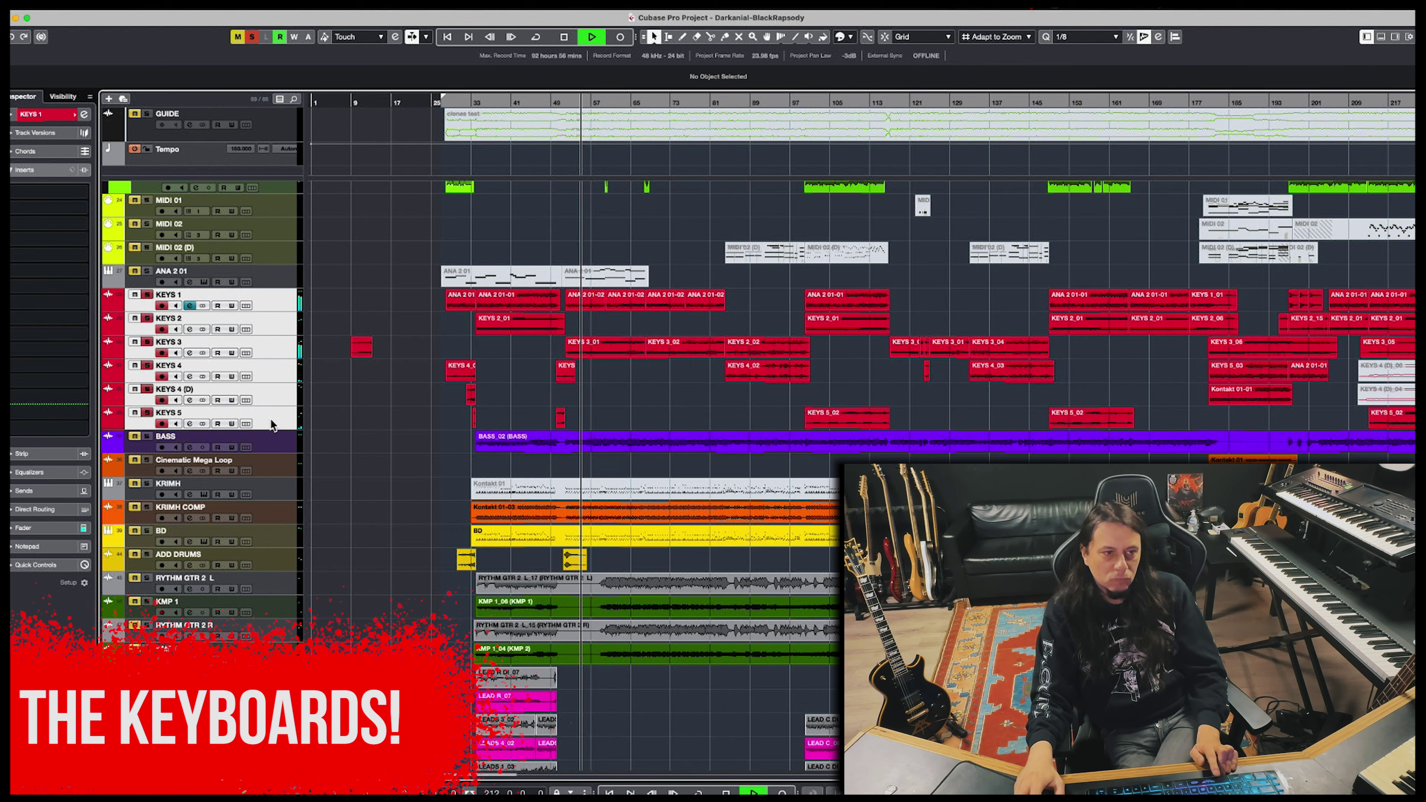
scroll(627, 437, "up", 15)
scroll(627, 437, "down", 5)
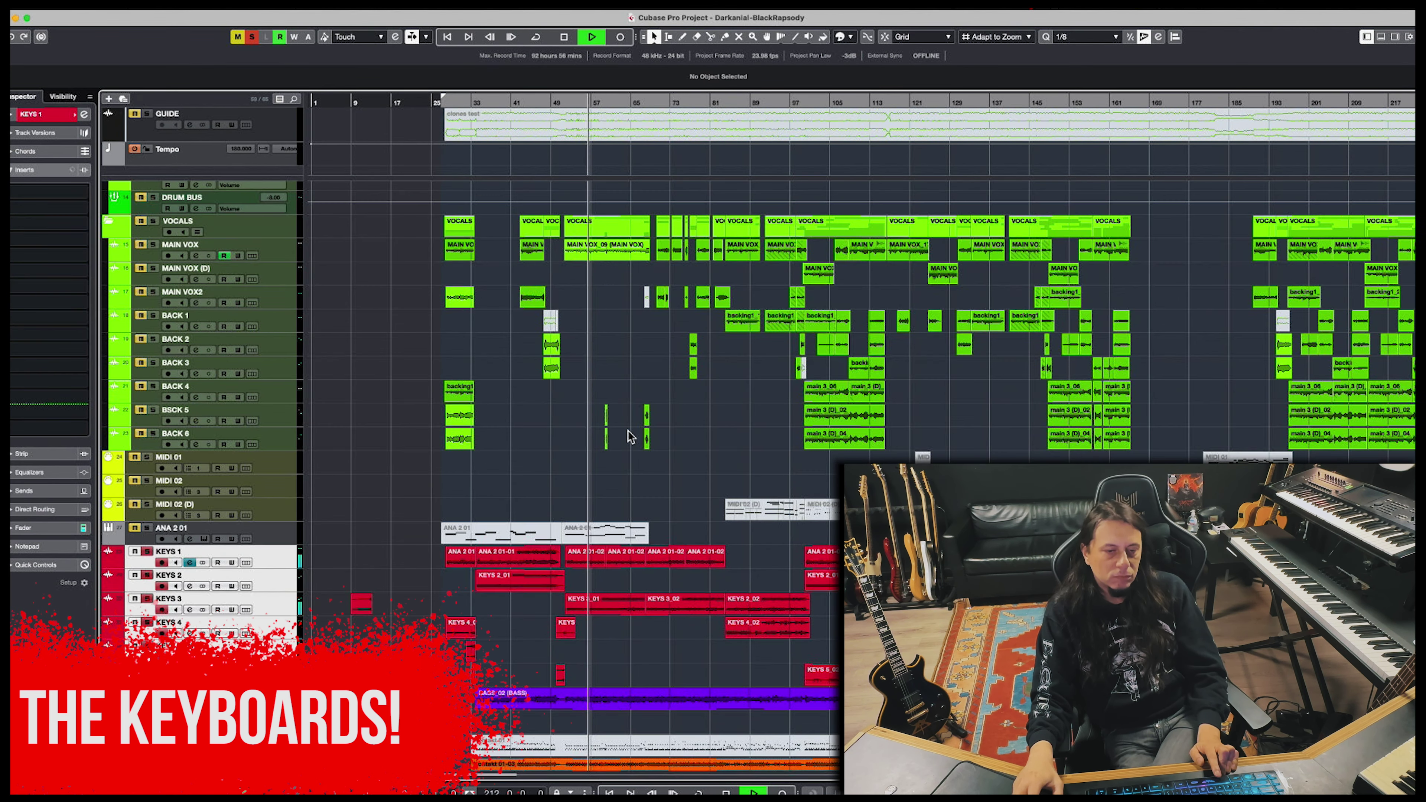
scroll(627, 433, "down", 3)
key("space")
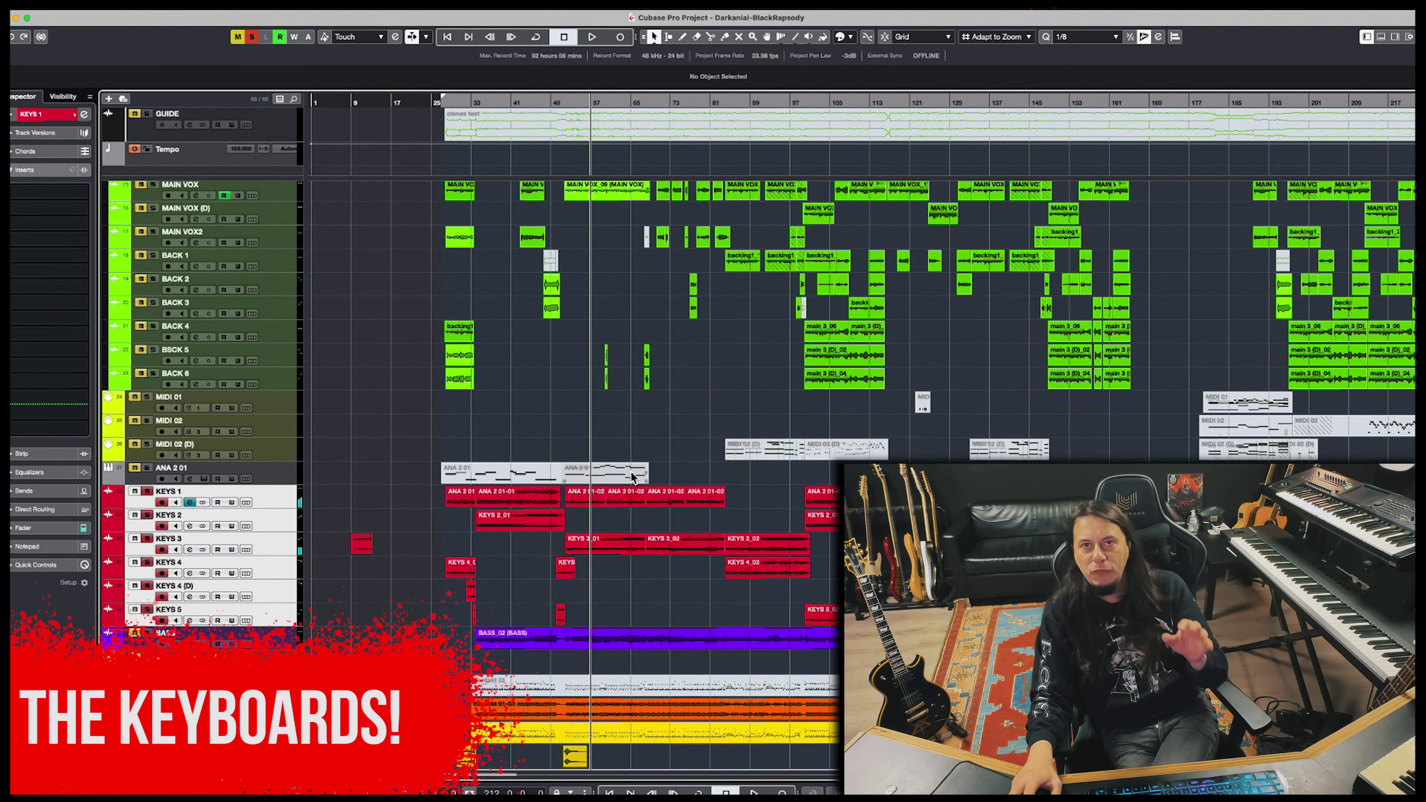
scroll(632, 476, "up", 3)
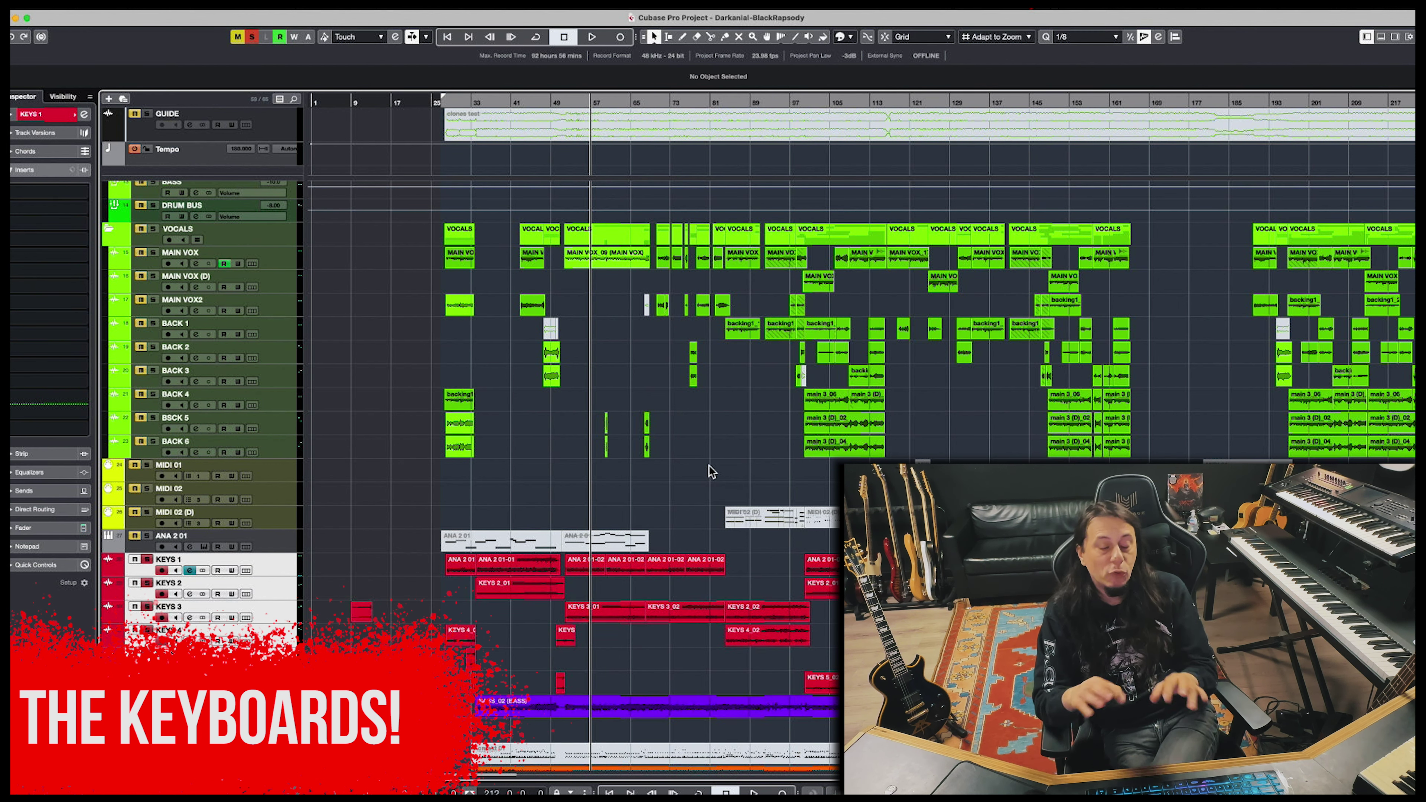
Play the soloed keyboards from their current position, from the start of KEYS 4_02, and from about bar 98.
key("space")
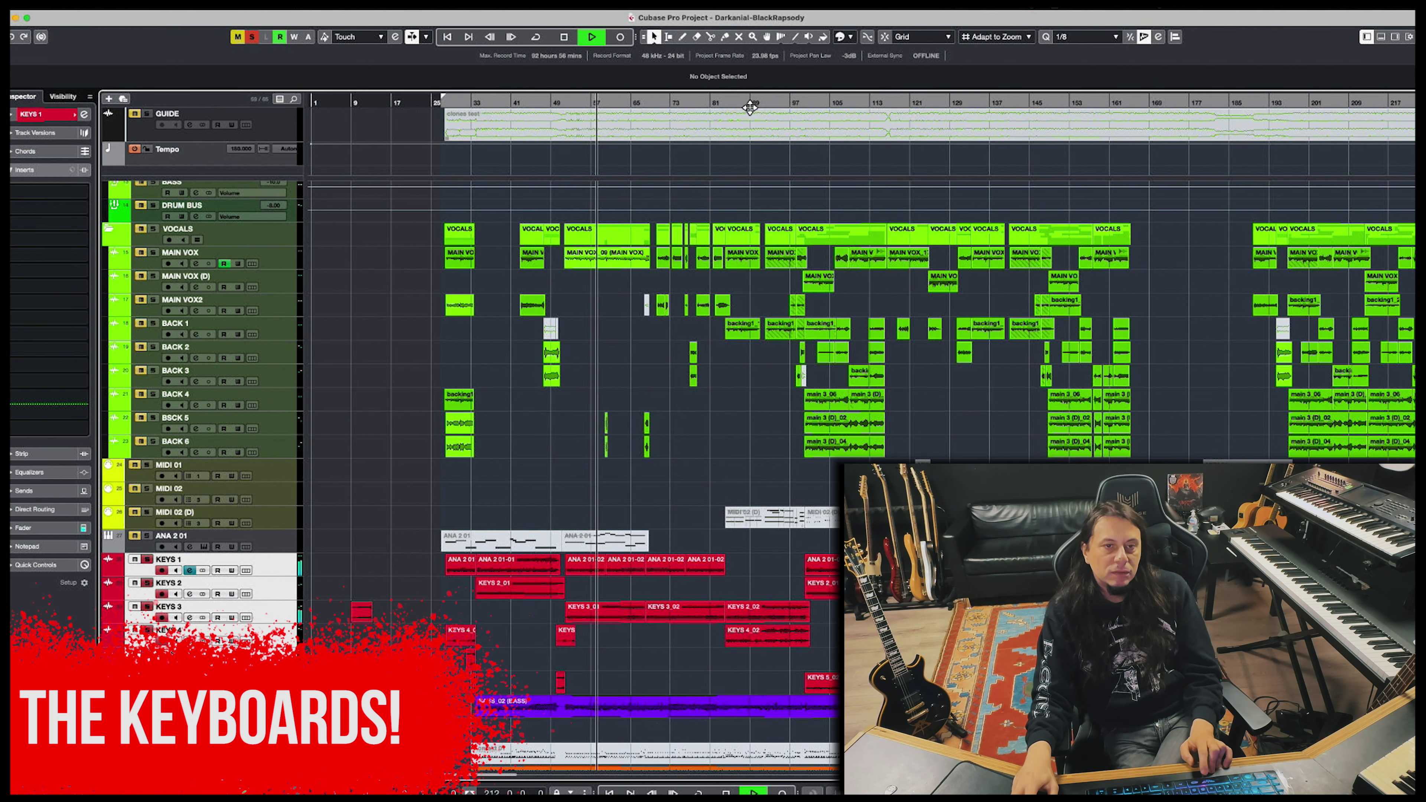
left_click(724, 102)
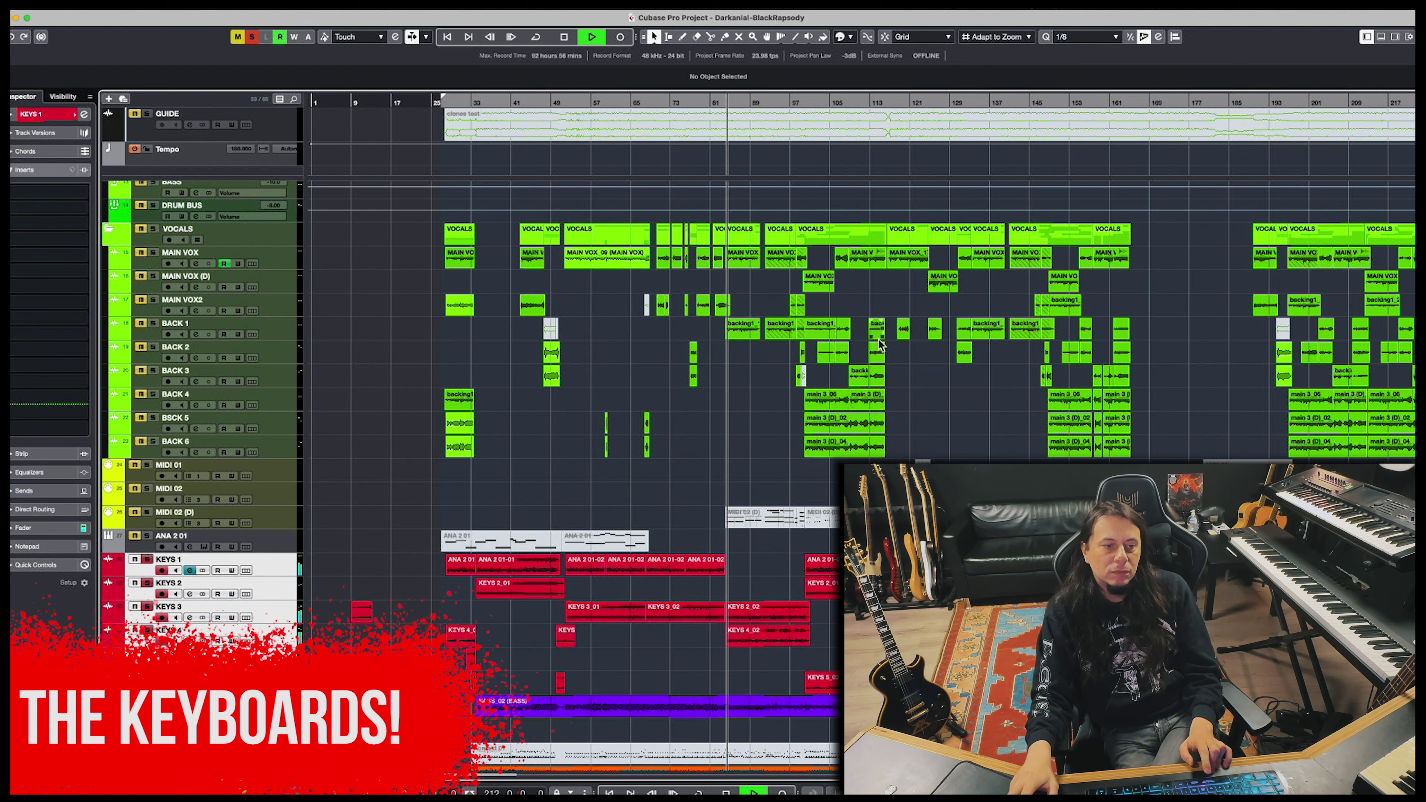
key("space")
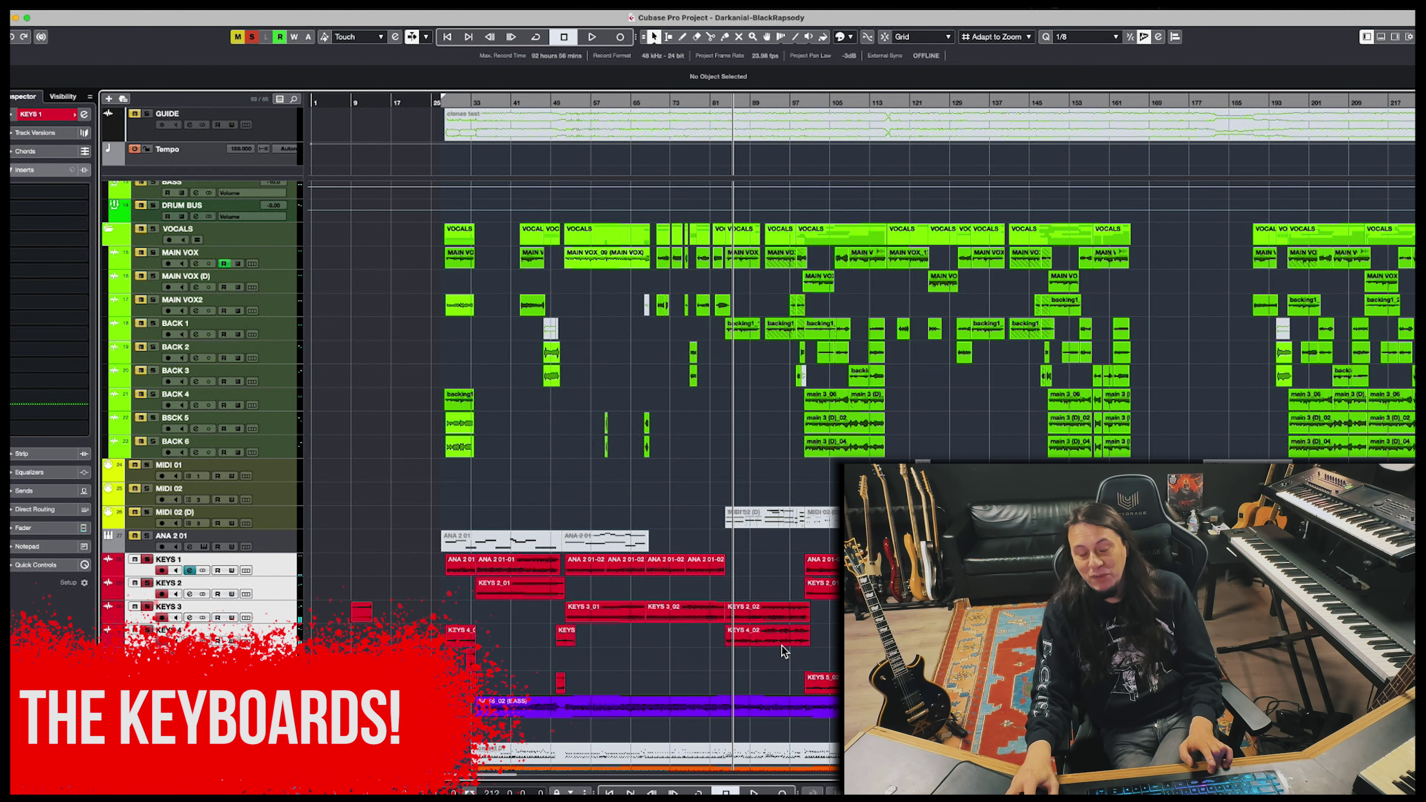
key("space")
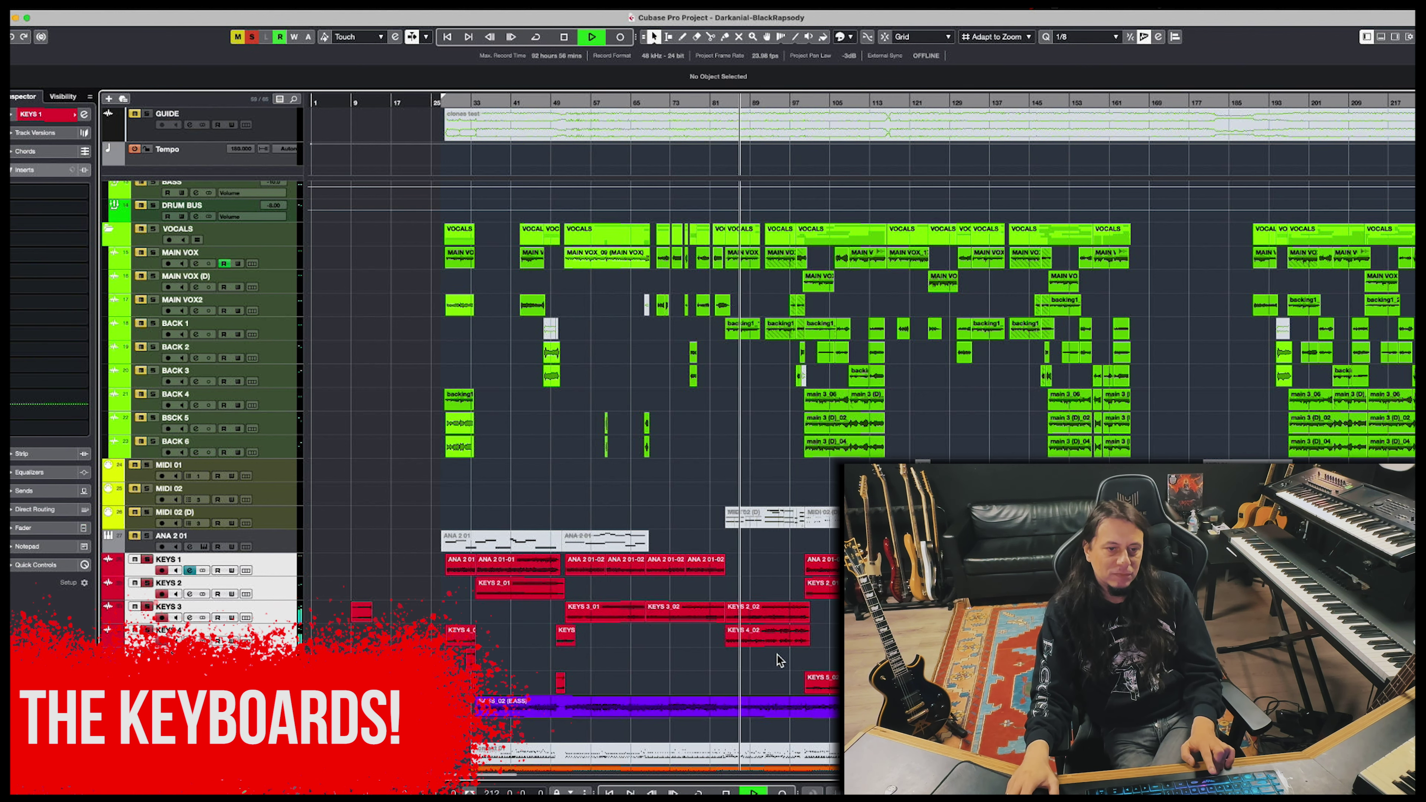
key("space")
left_click(799, 103)
key("space")
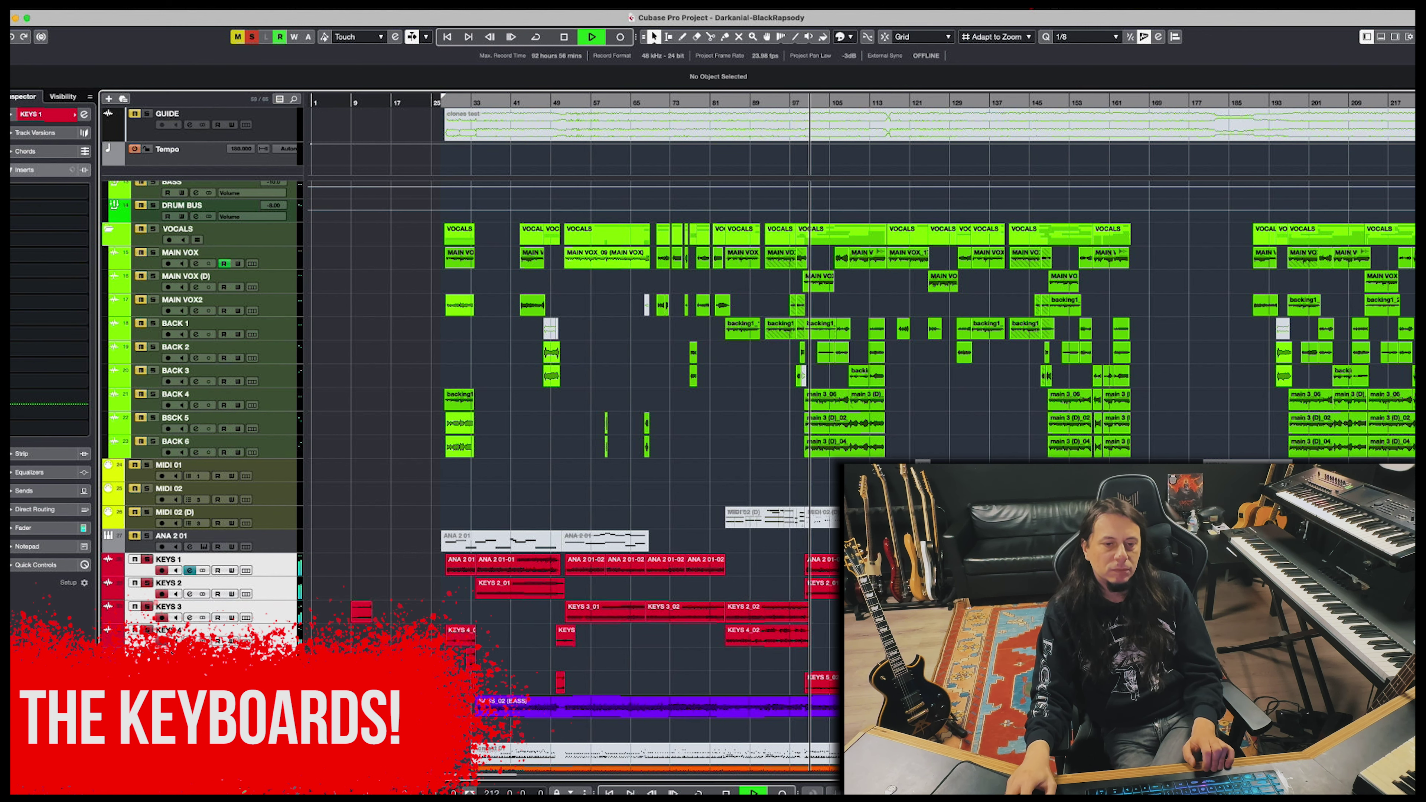
Raise the volume of the KEYS 2_01 events at bar 100 and about bar 148 while listening, and stop playback.
left_click(833, 589)
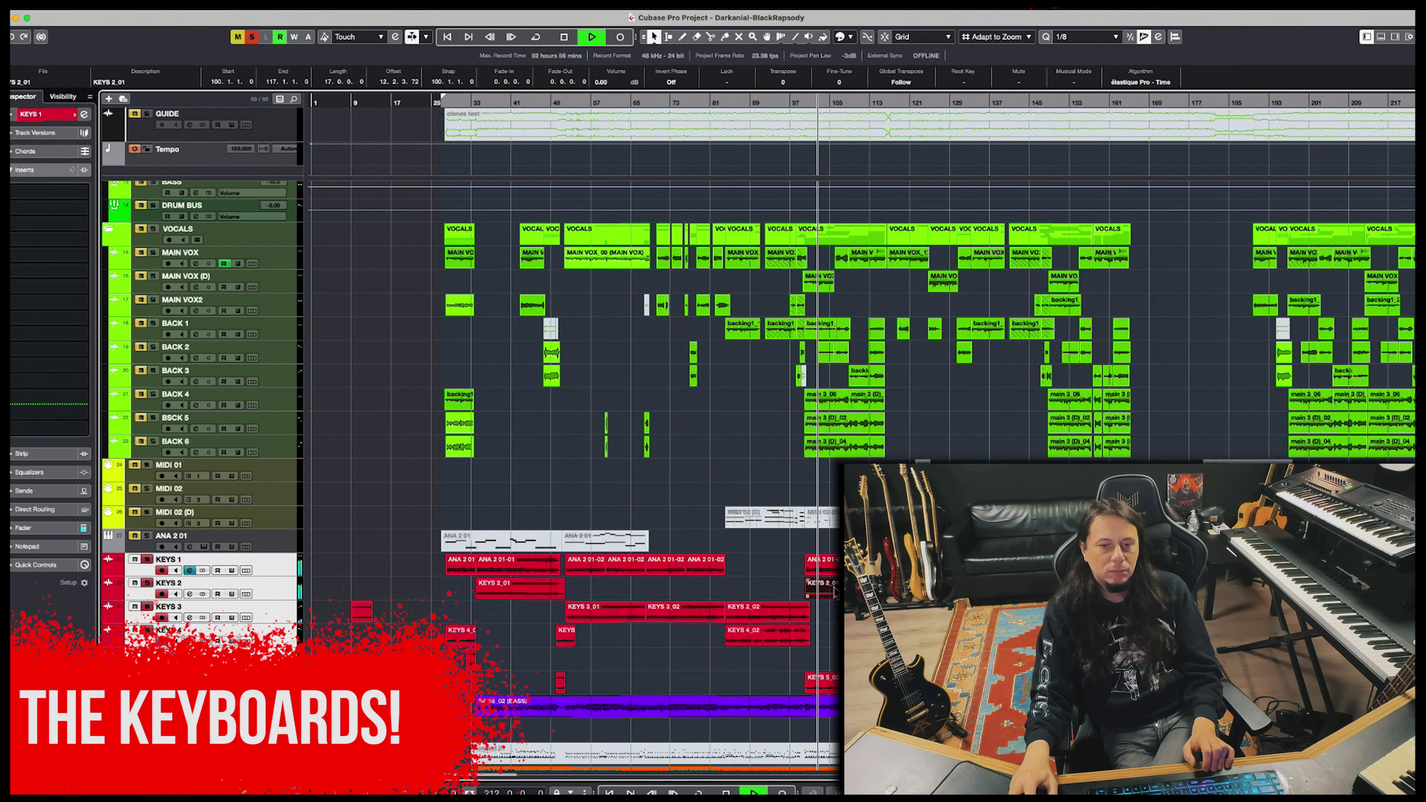
key("g")
key("g")
key("g")
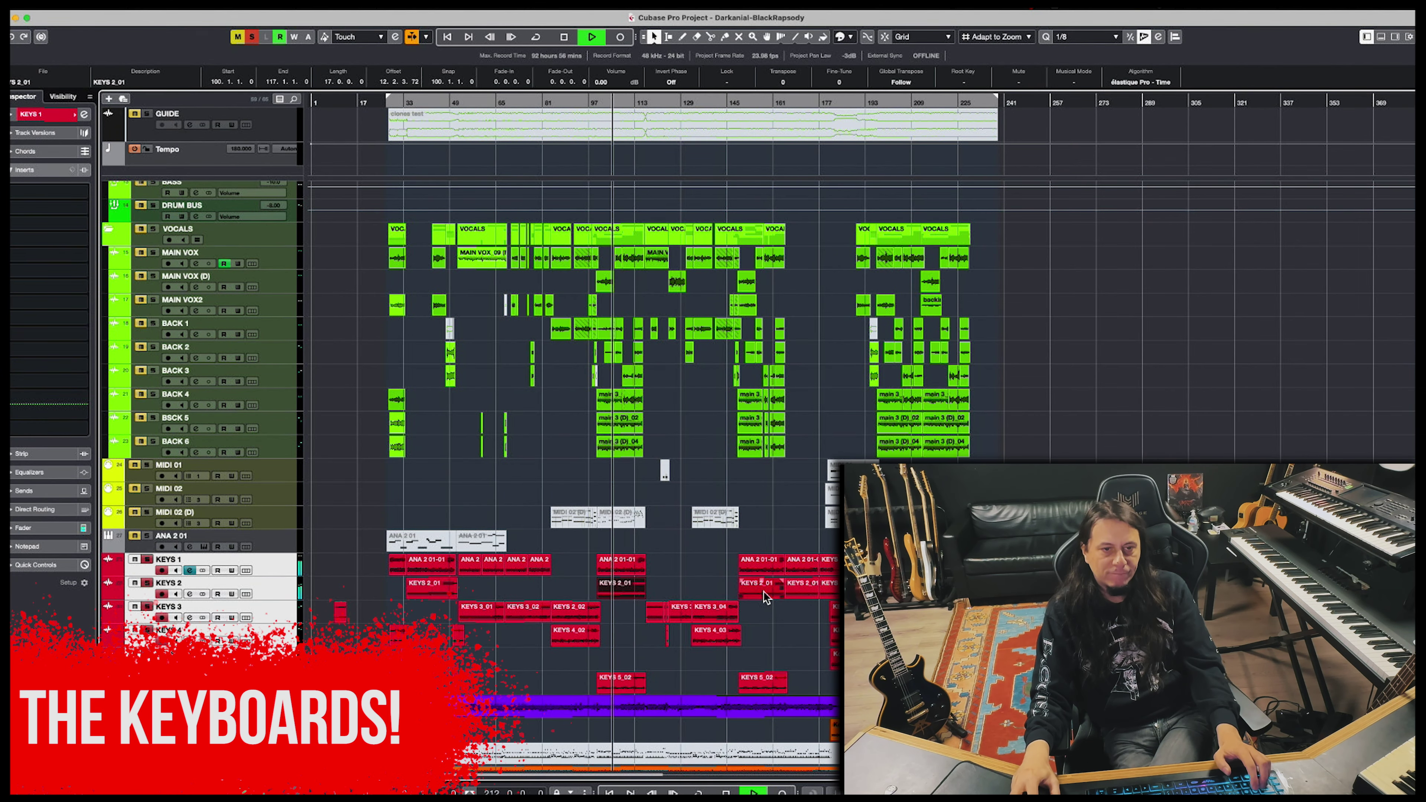
key("space")
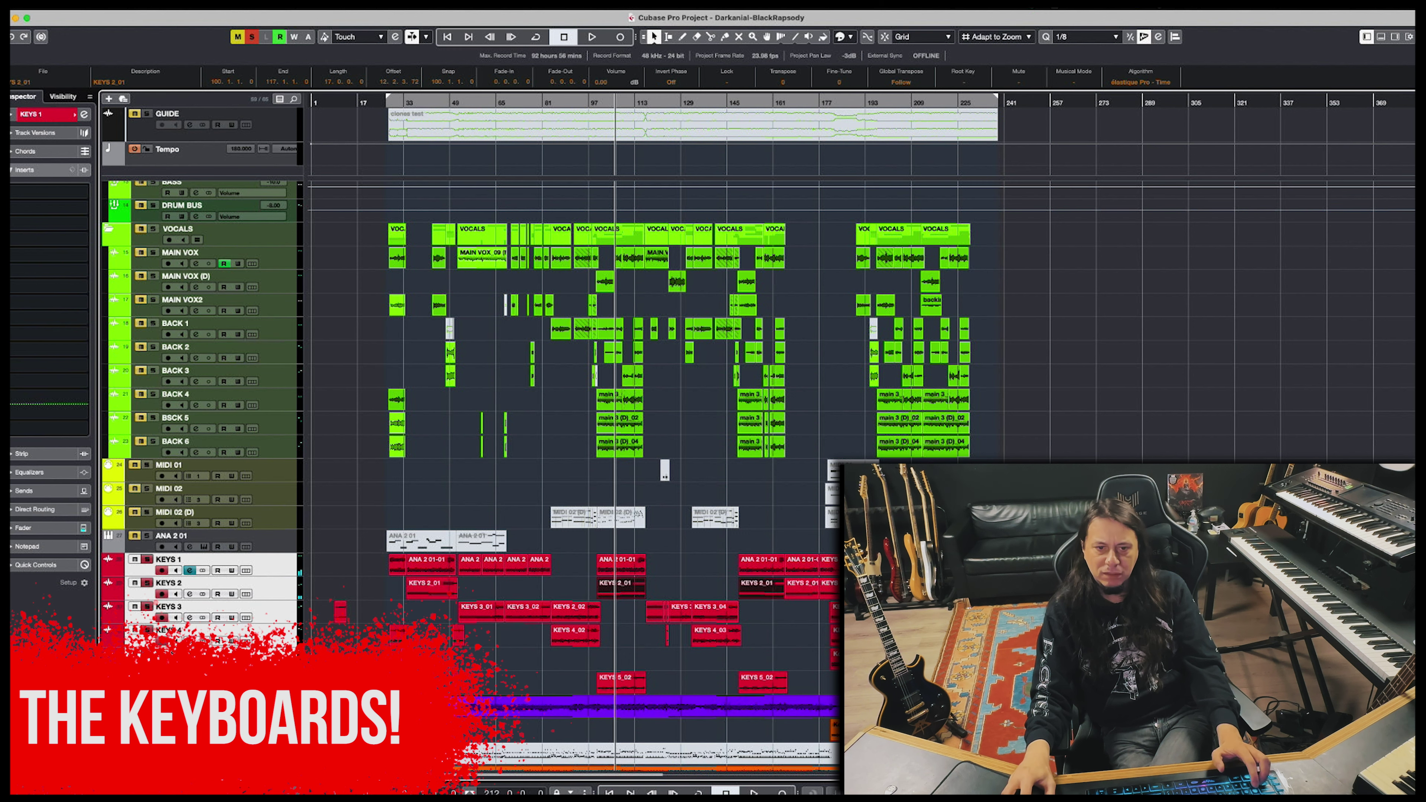
key("space")
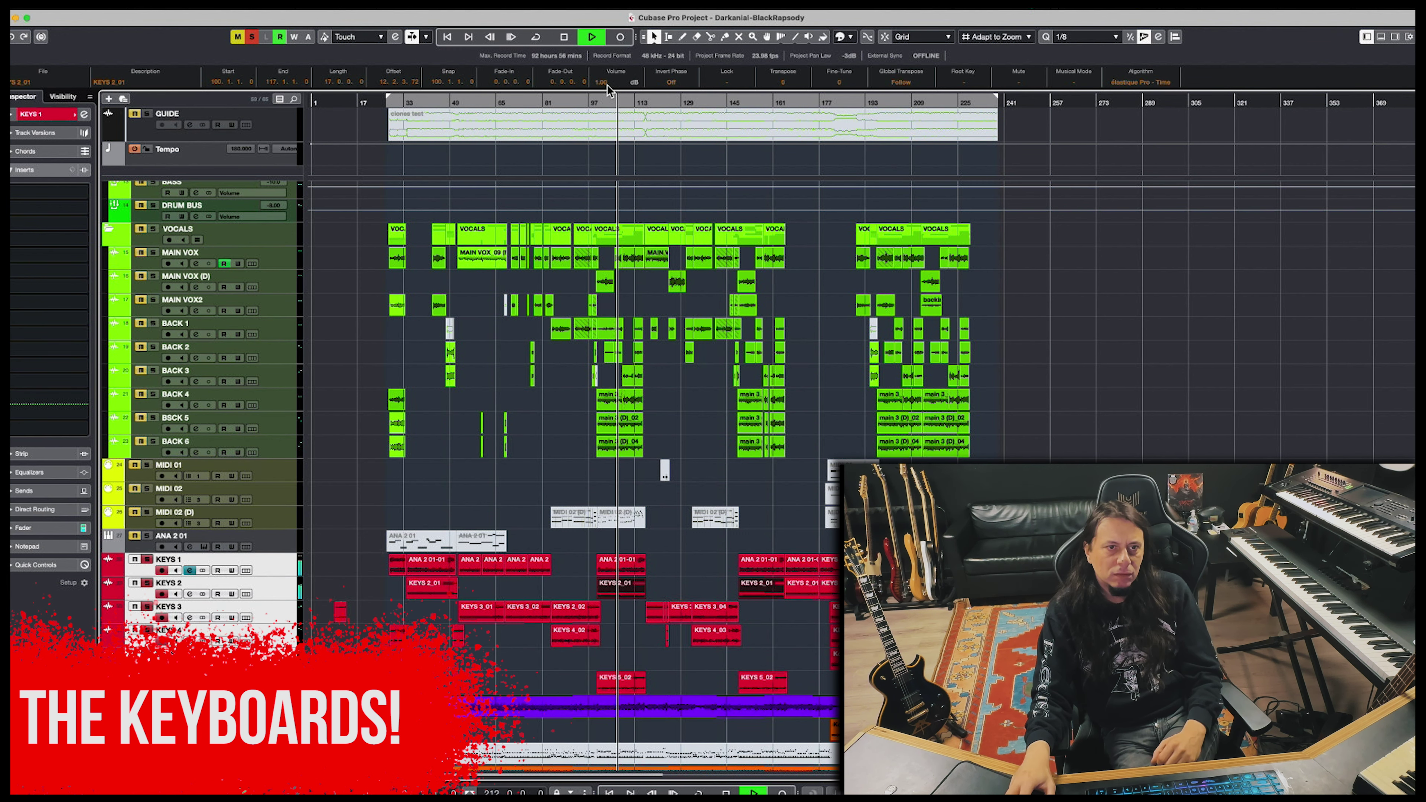
scroll(623, 280, "up", 5)
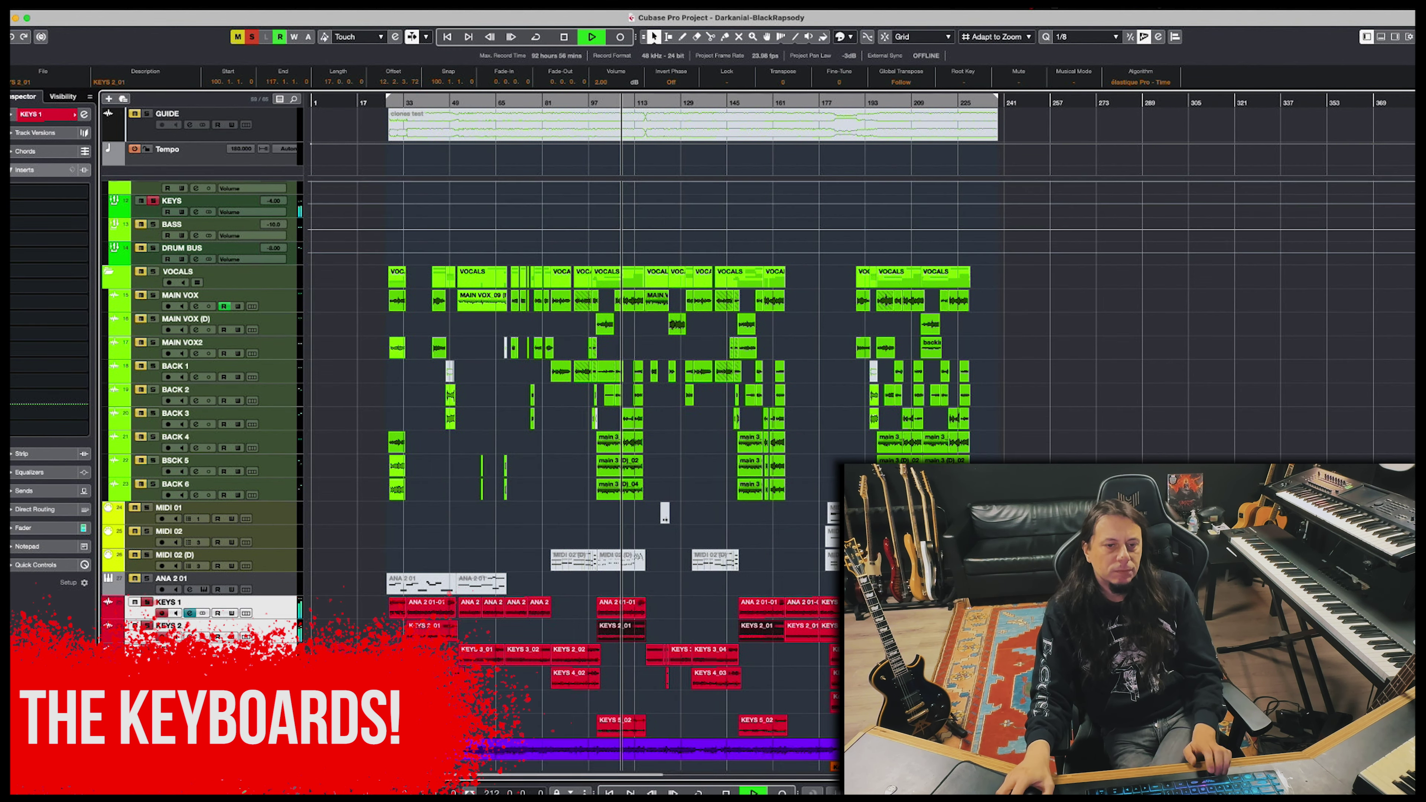
key("space")
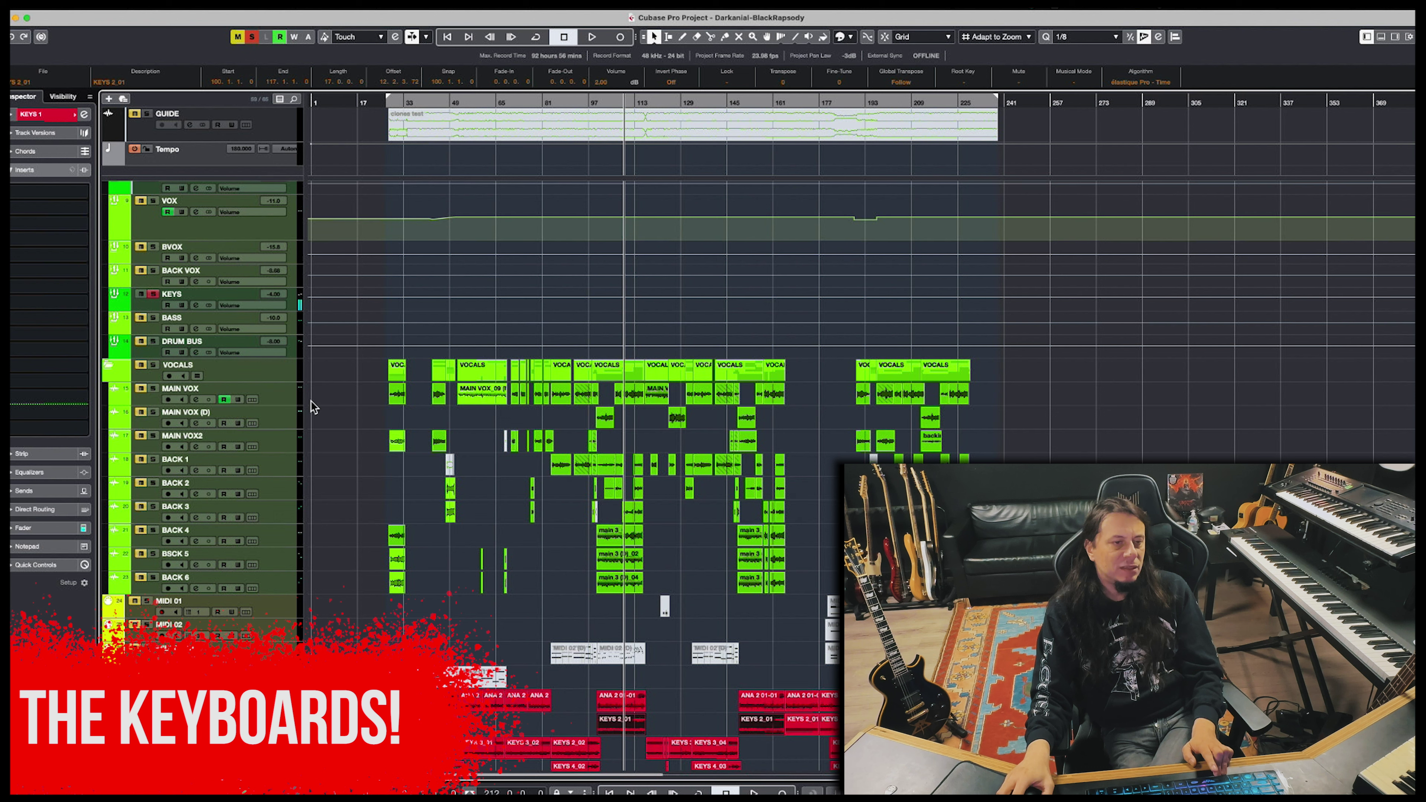
Select the KEYS group track, inspect the preset in its EZmix insert and close the plug-in.
left_click(157, 308)
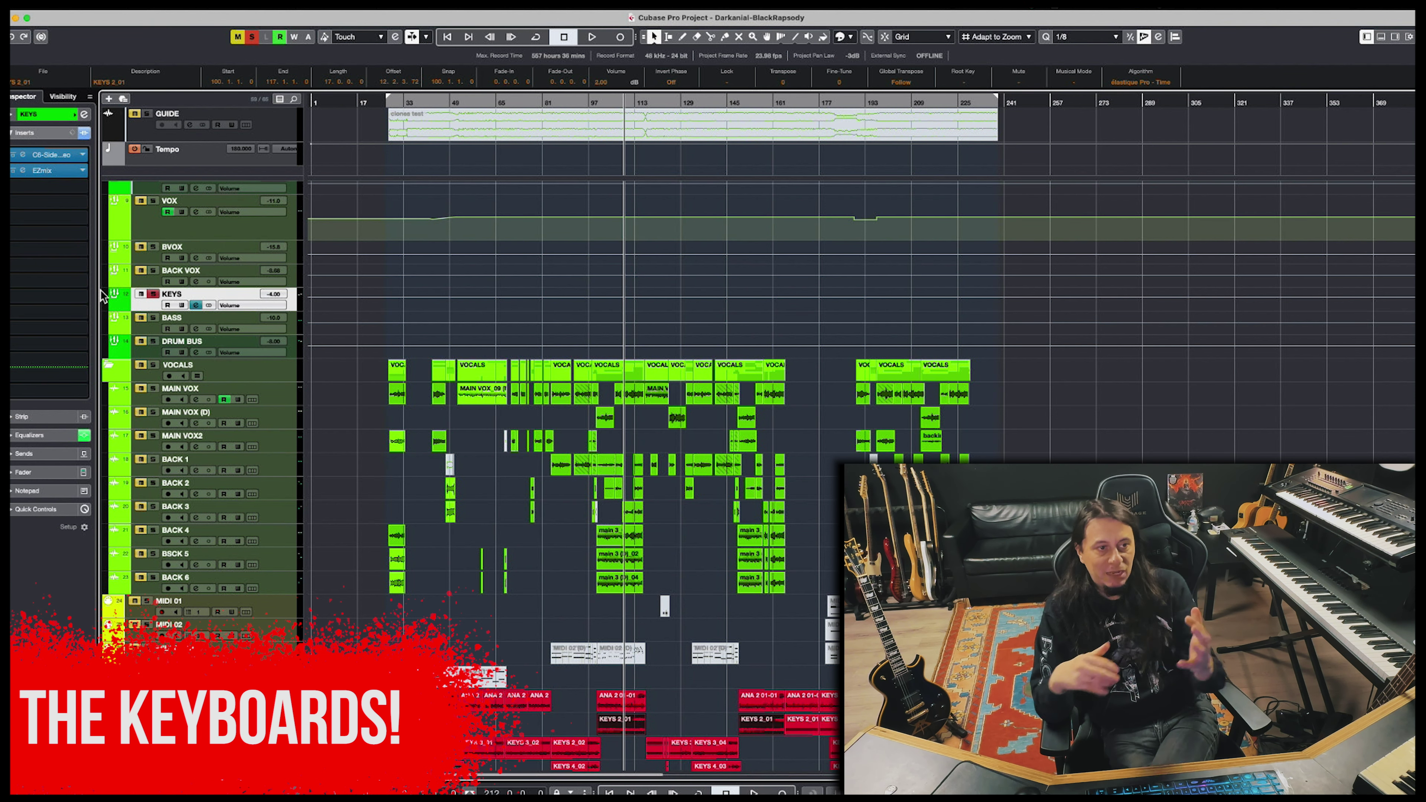
left_click(54, 173)
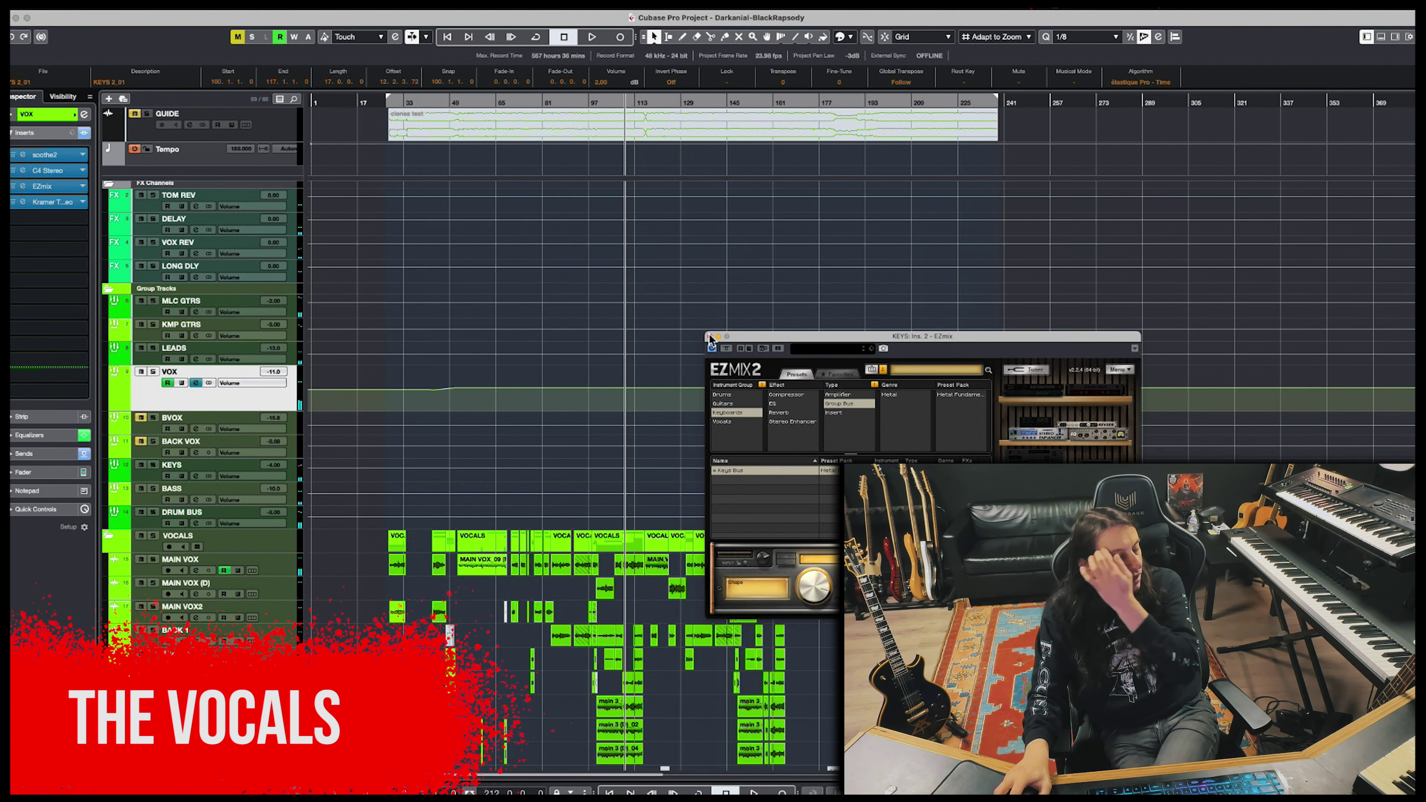
left_click(710, 337)
Solo the VOX group with its inserts bypassed and play it from about bar 99.
scroll(315, 182, "down", 3)
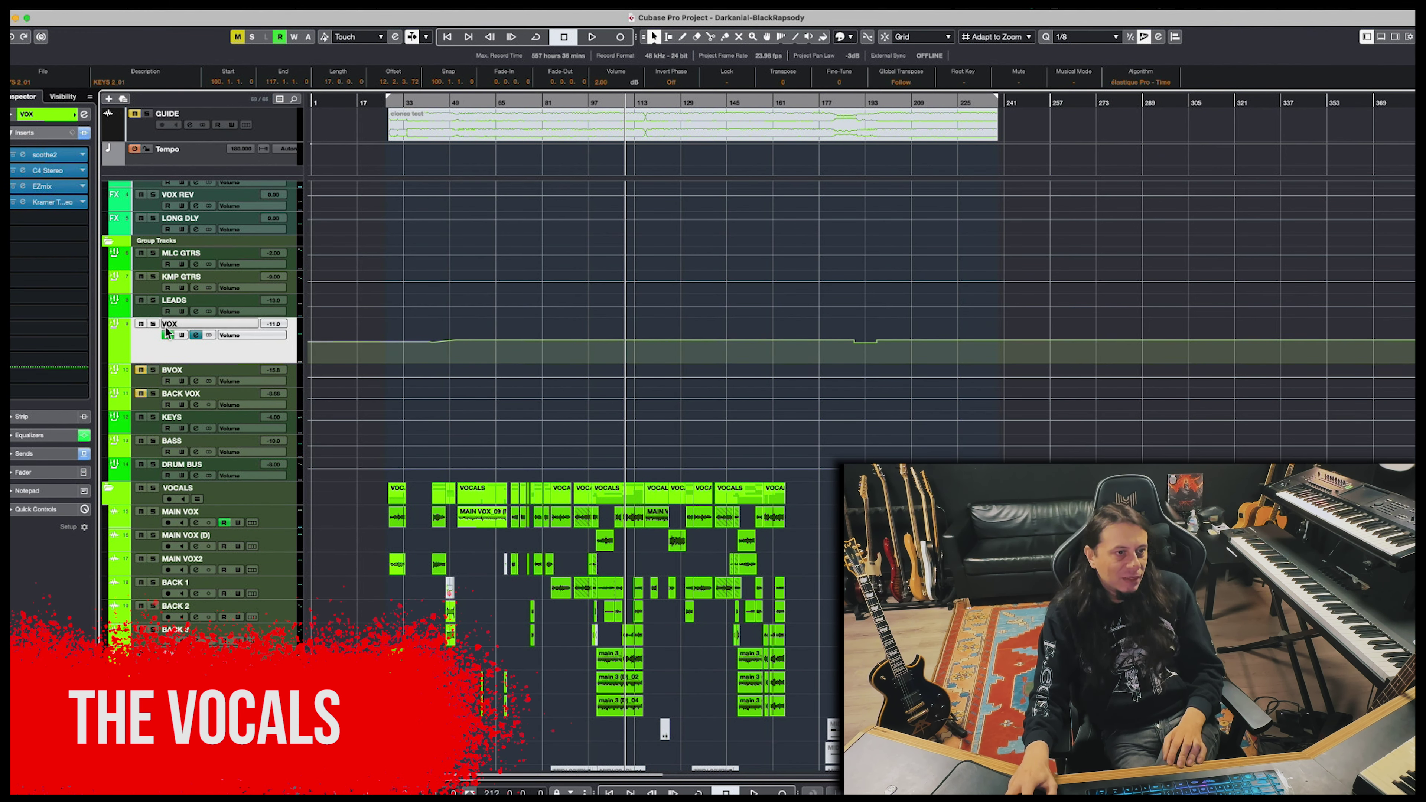
key("s")
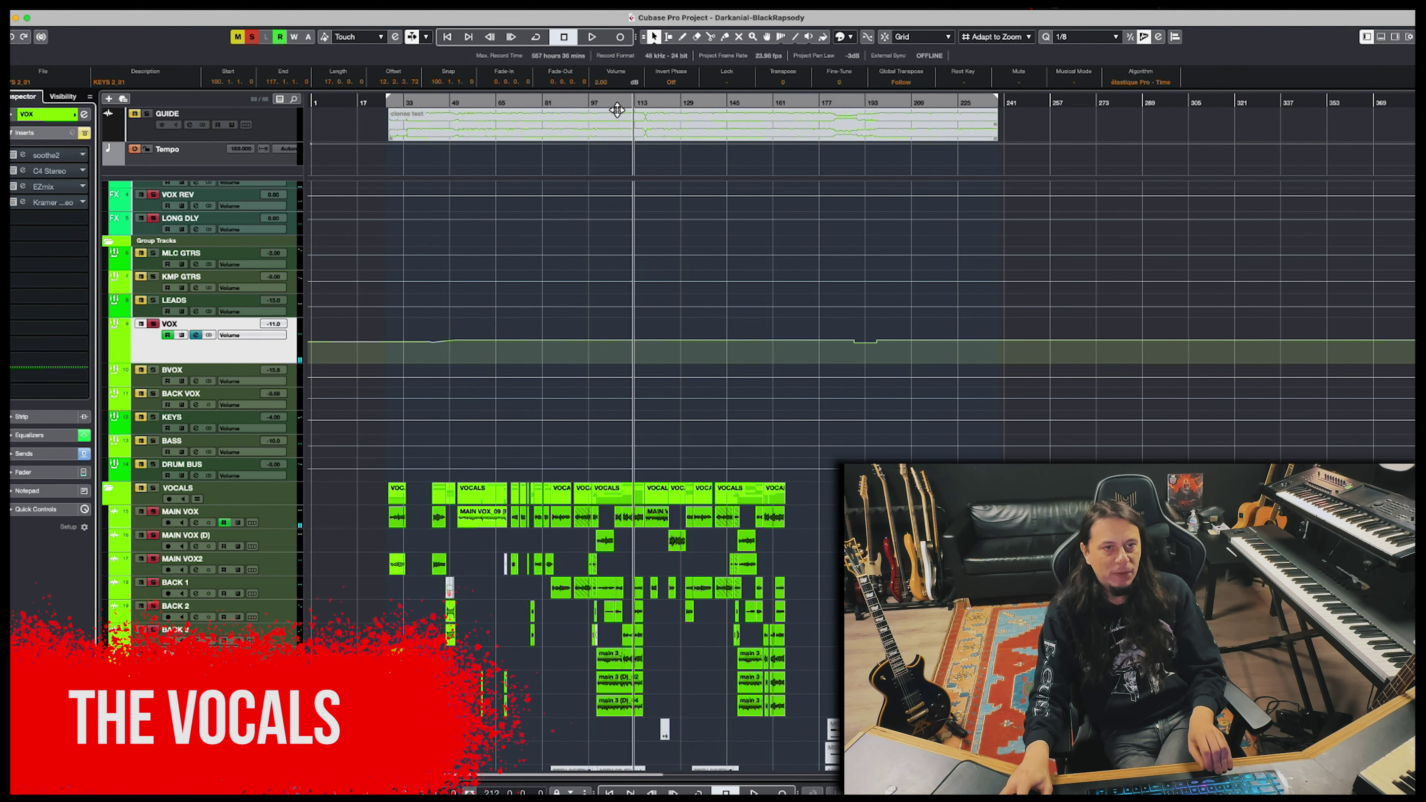
left_click_drag(615, 105, 601, 105)
key("space")
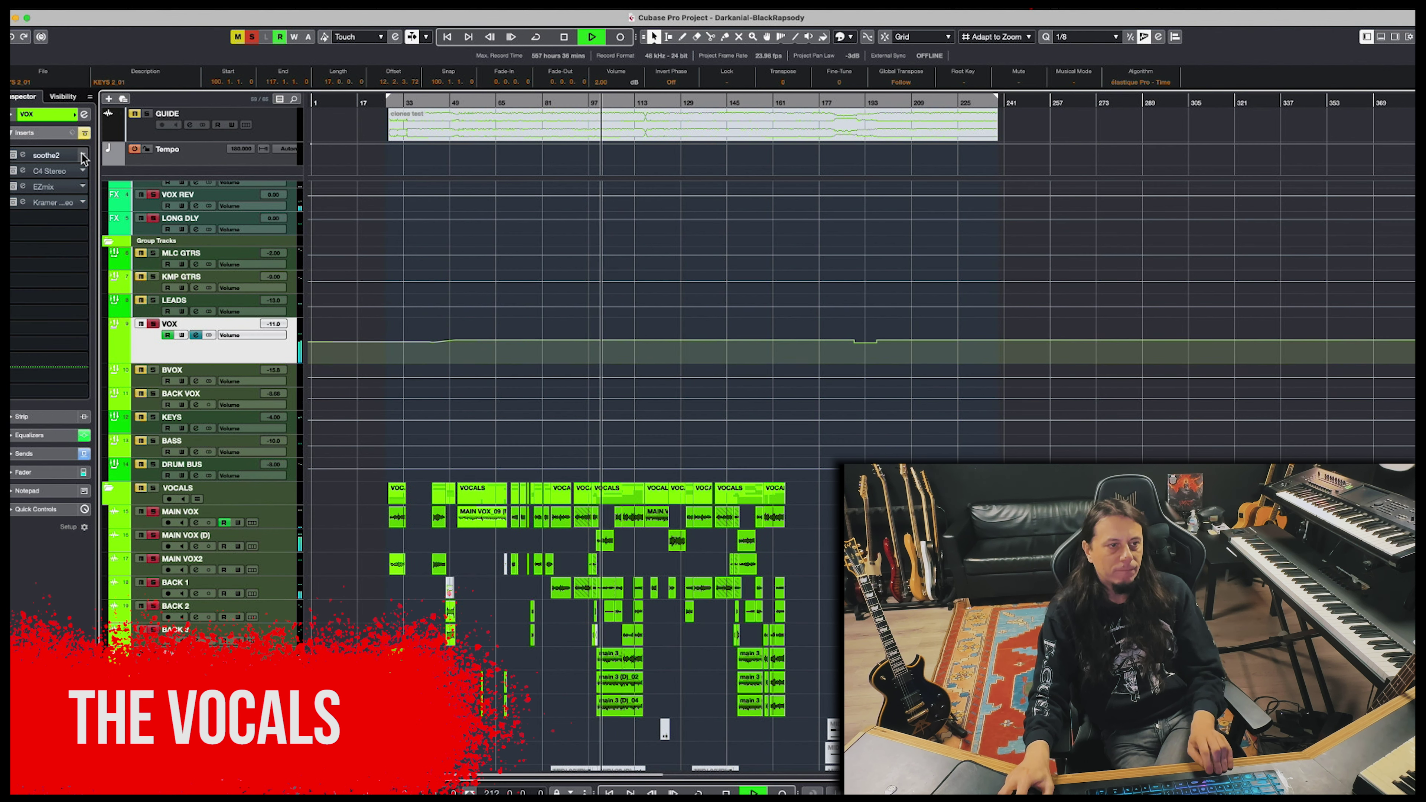
Enable the soothe2 insert on the VOX group, show its settings during playback and stop the transport.
left_click(15, 155)
left_click(48, 154)
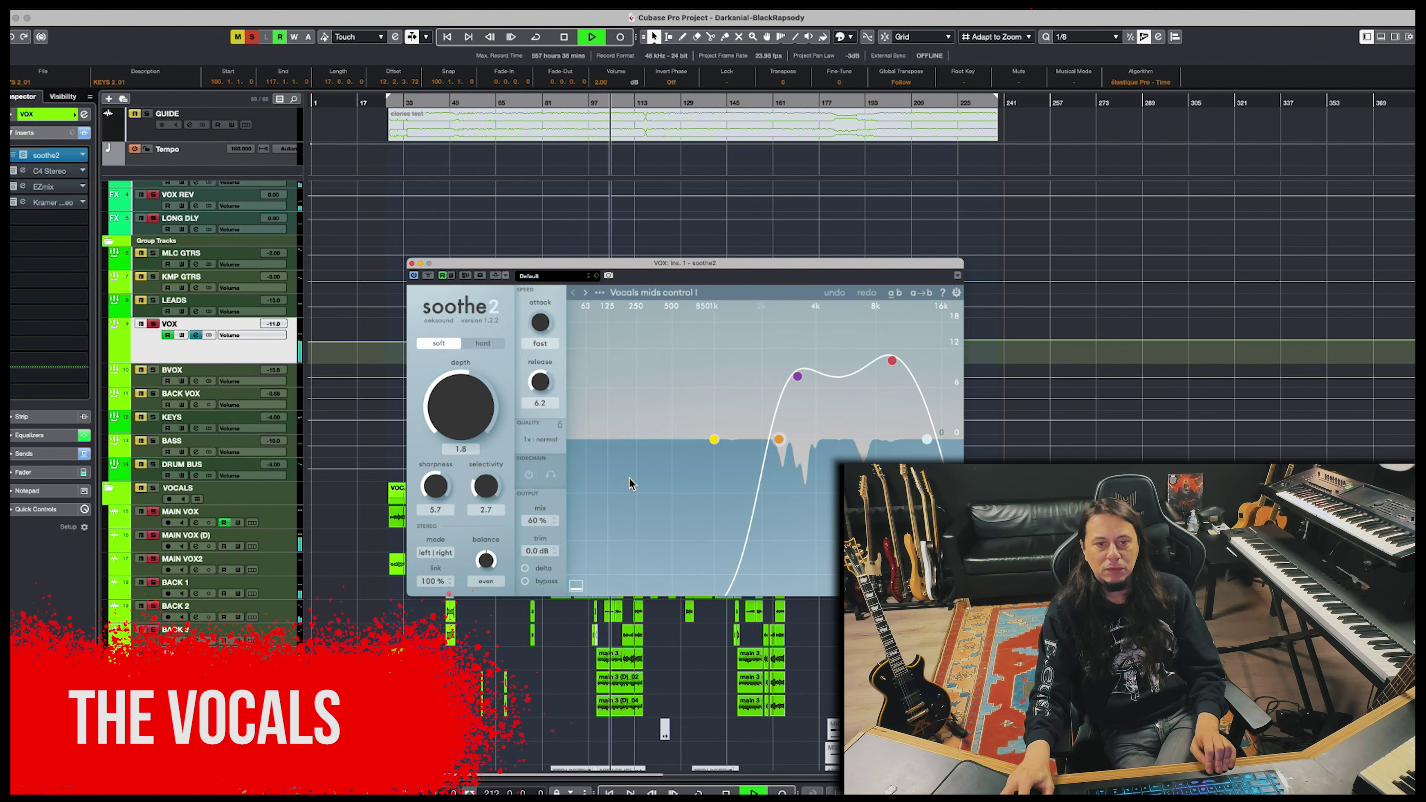
key("space")
Enable the C4 Stereo insert on the VOX group and listen to two short vocal passages with it.
left_click(14, 170)
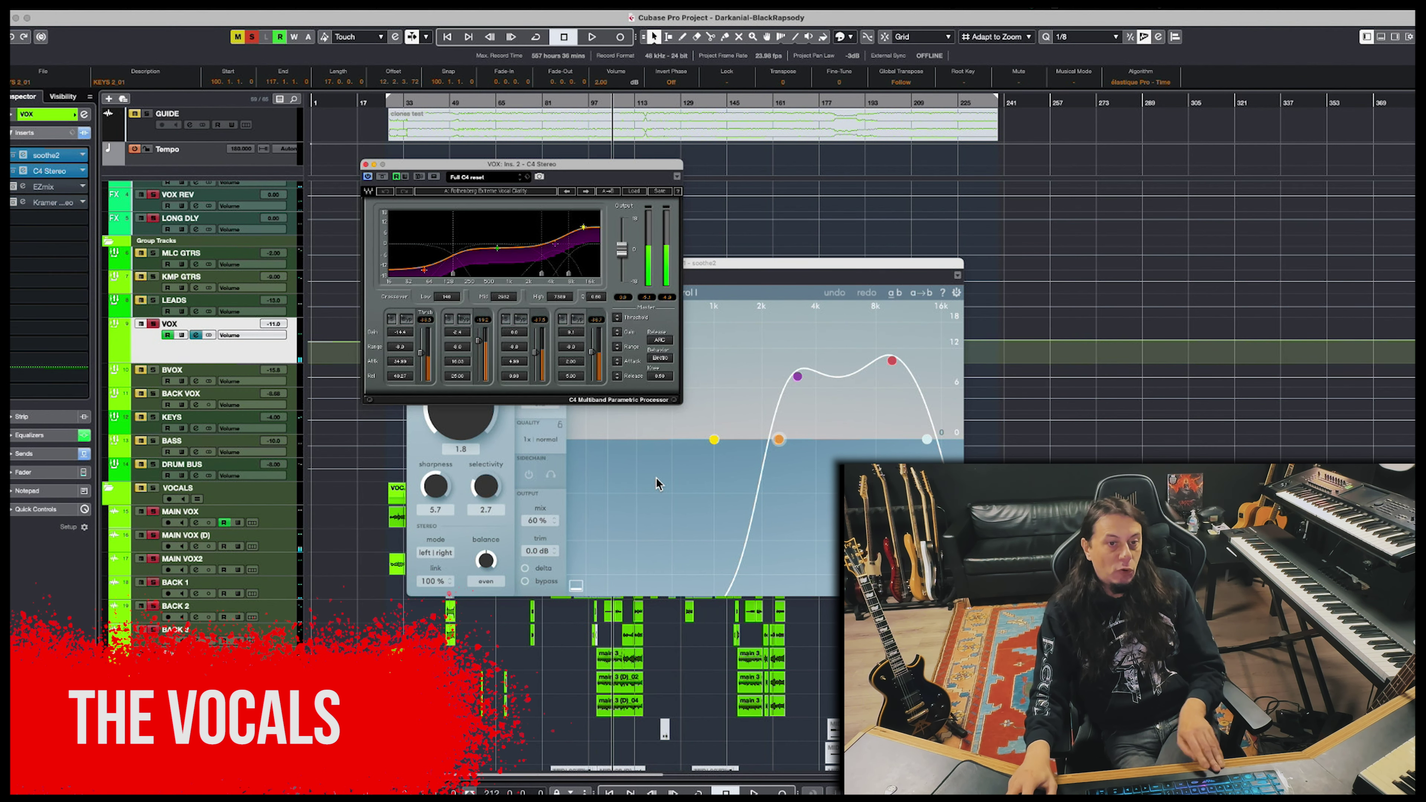
key("space")
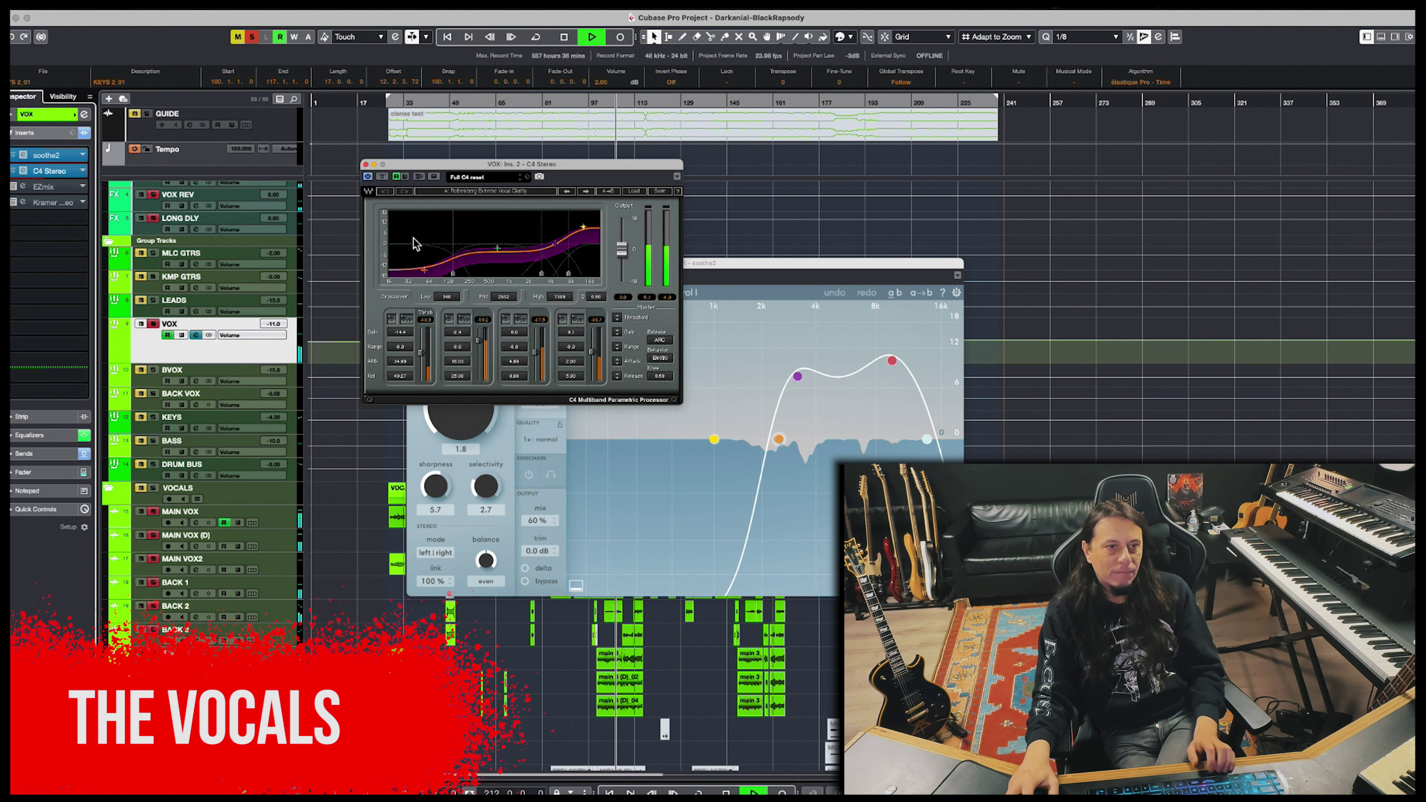
key("space")
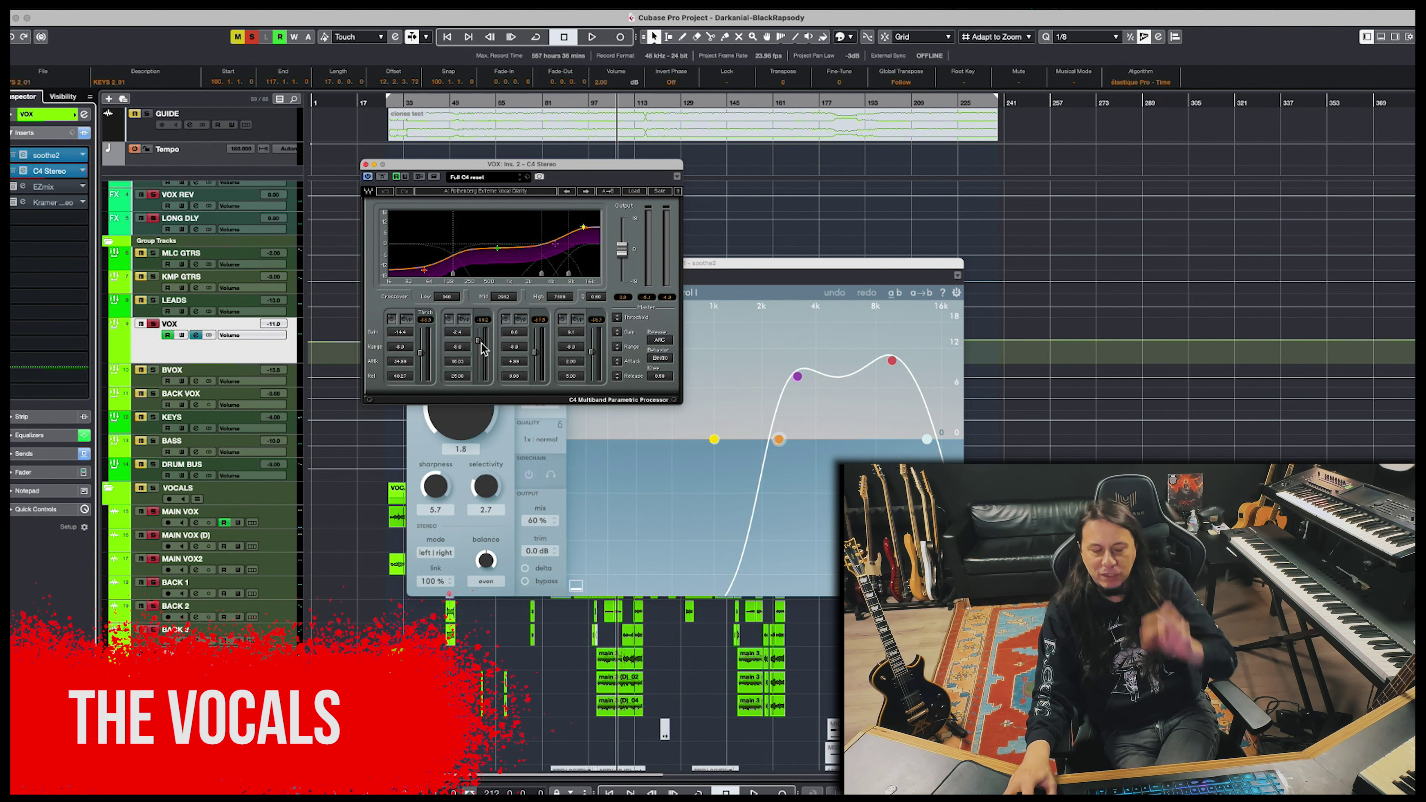
key("space")
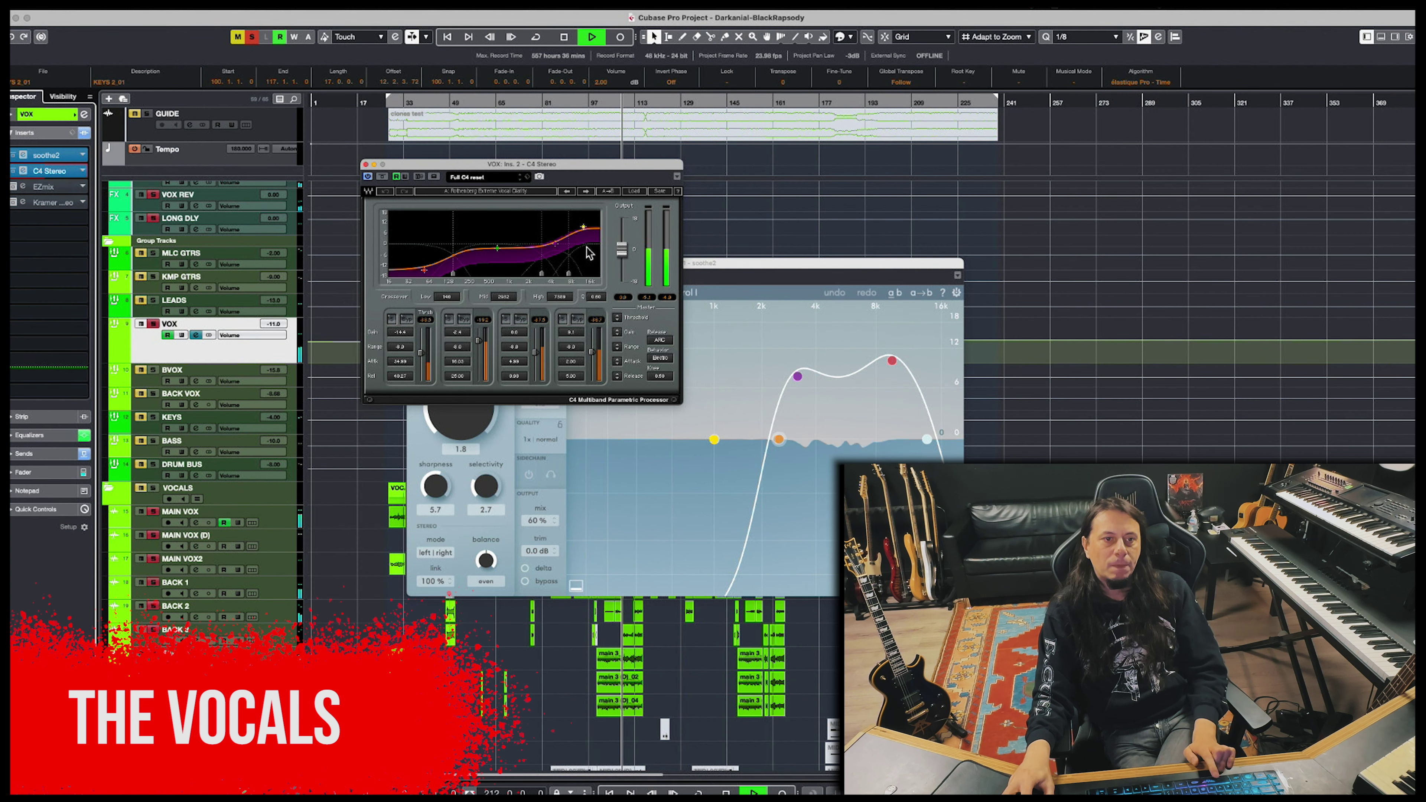
key("space")
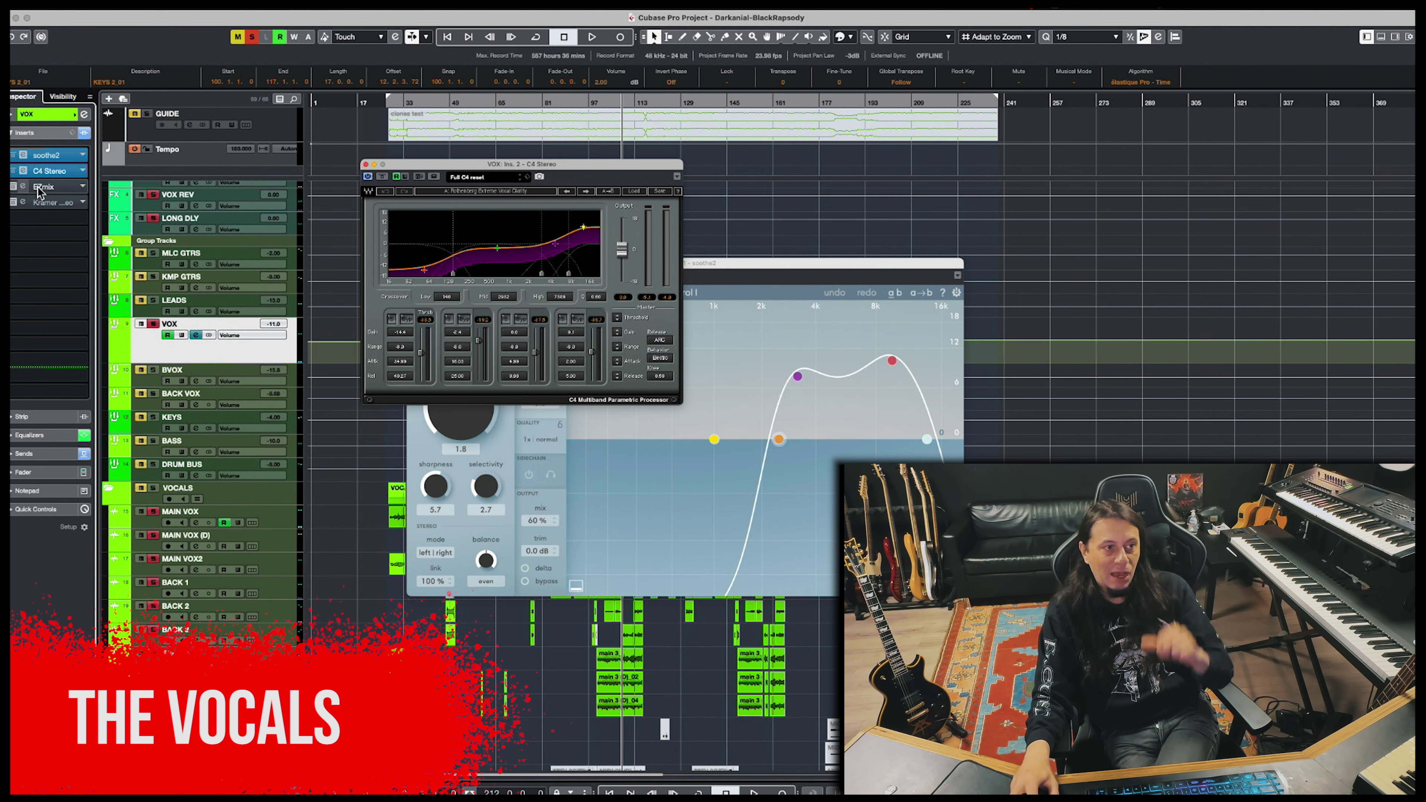
Enable the VOX group's EZmix insert, inspect its Ambient Vocal preset, and close the EZmix and C4 plug-ins.
left_click(13, 189)
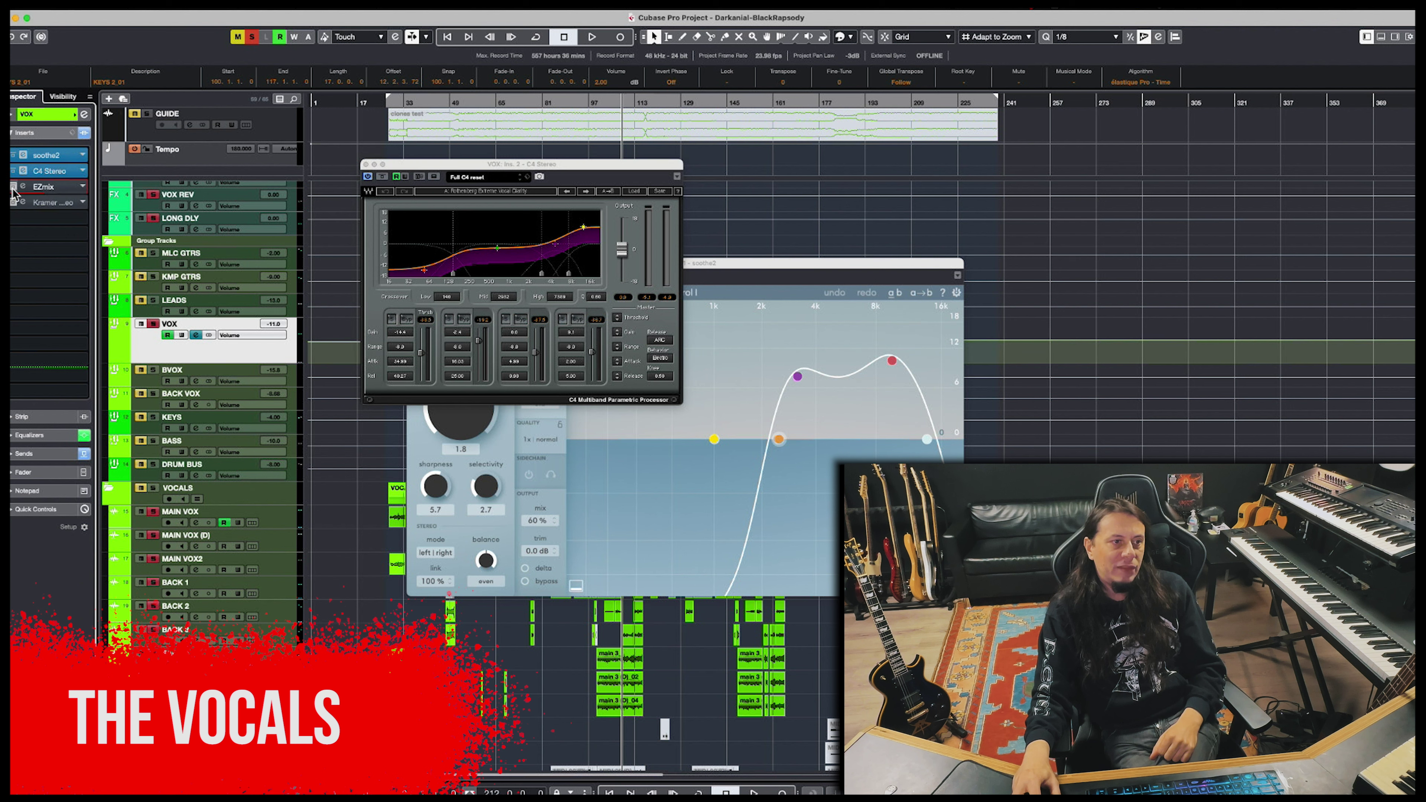
left_click(45, 189)
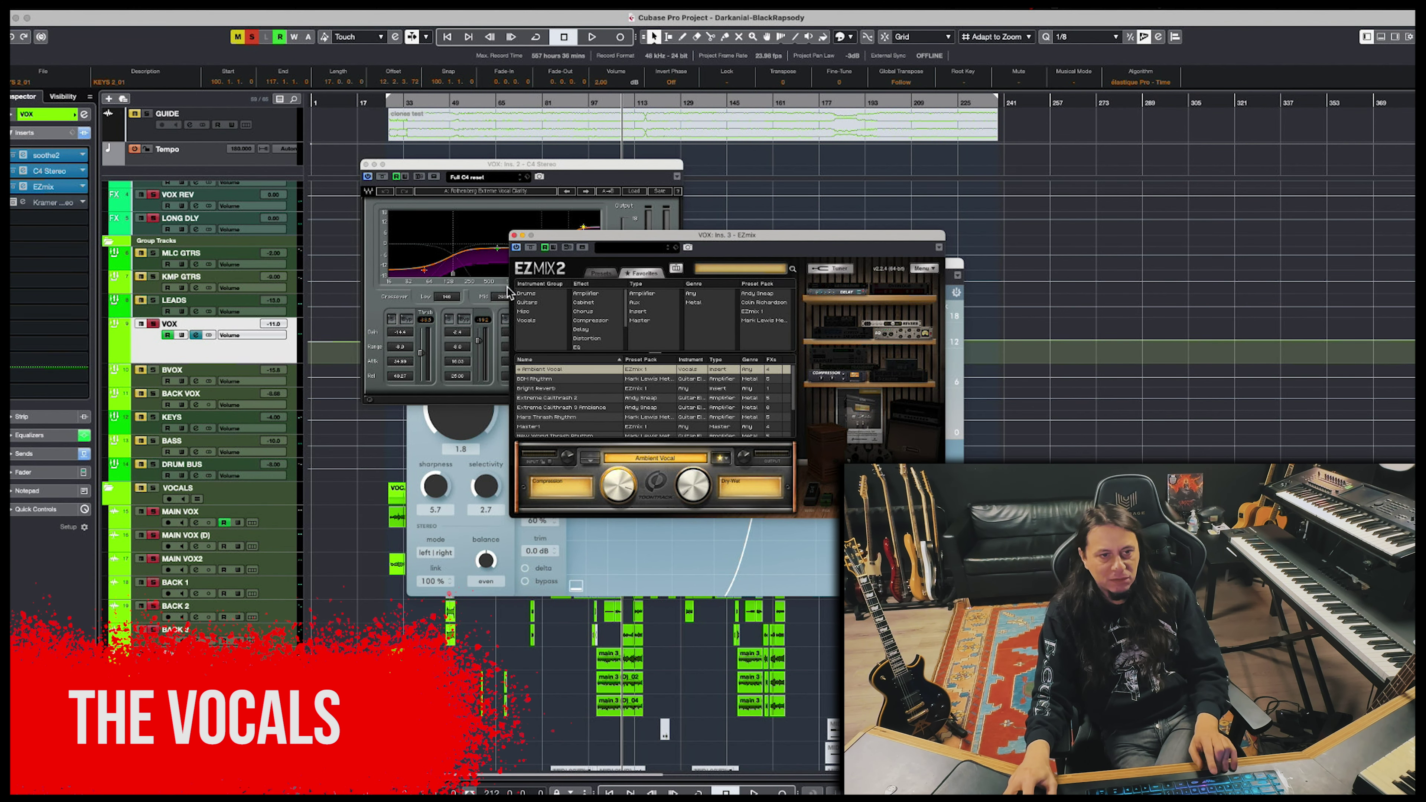
left_click(518, 236)
left_click(368, 166)
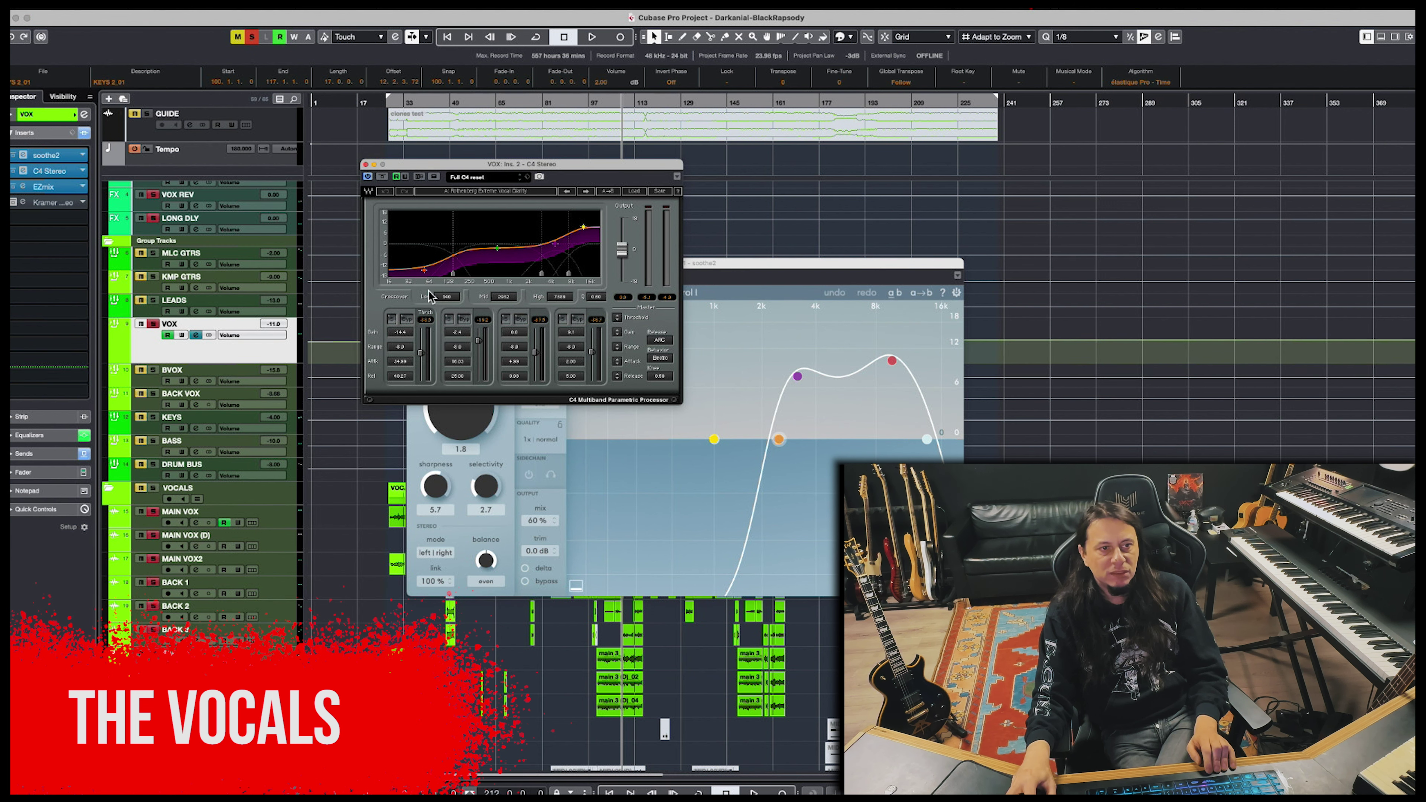
left_click(366, 166)
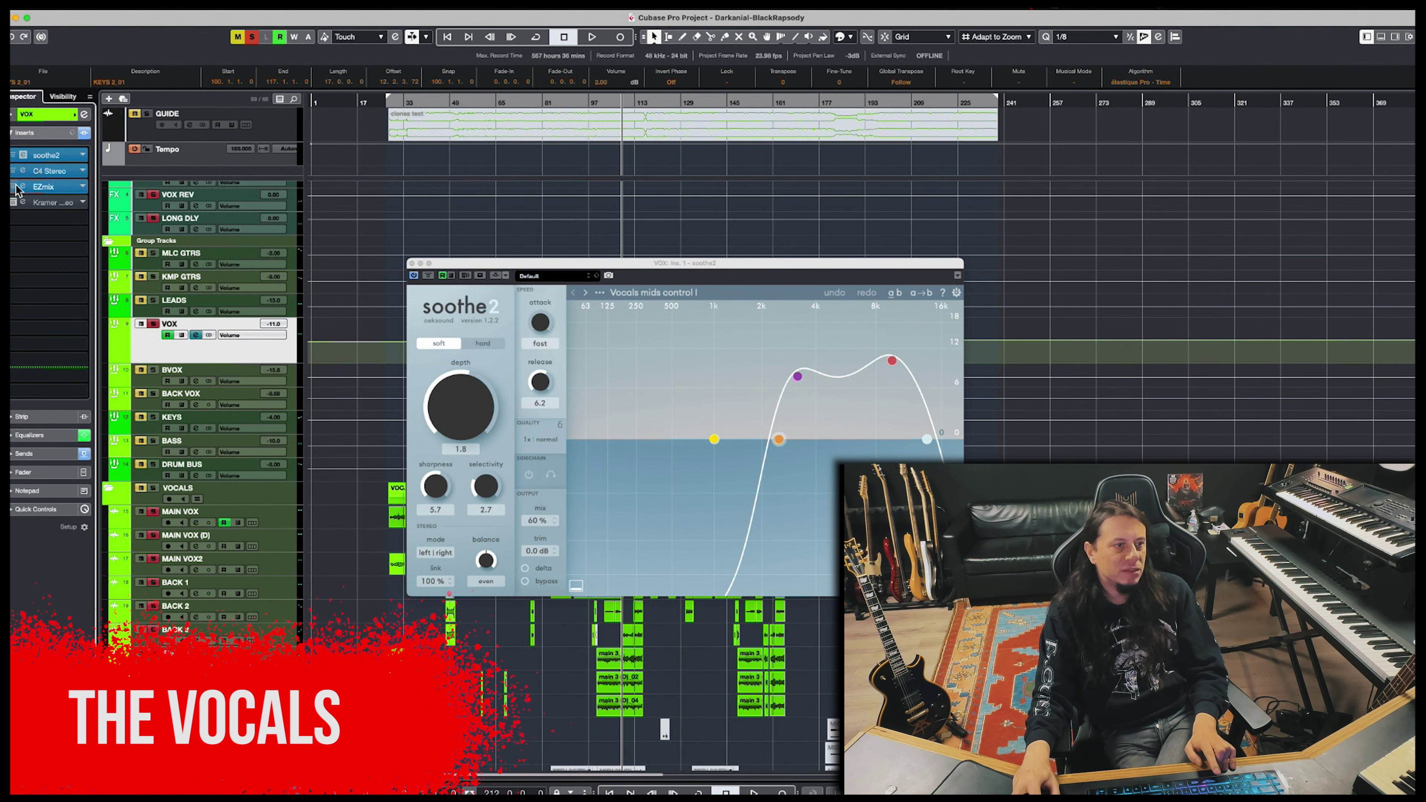
Listen to the soloed vocals with soothe2, C4 and EZmix enabled, stop playback and close soothe2.
key("space")
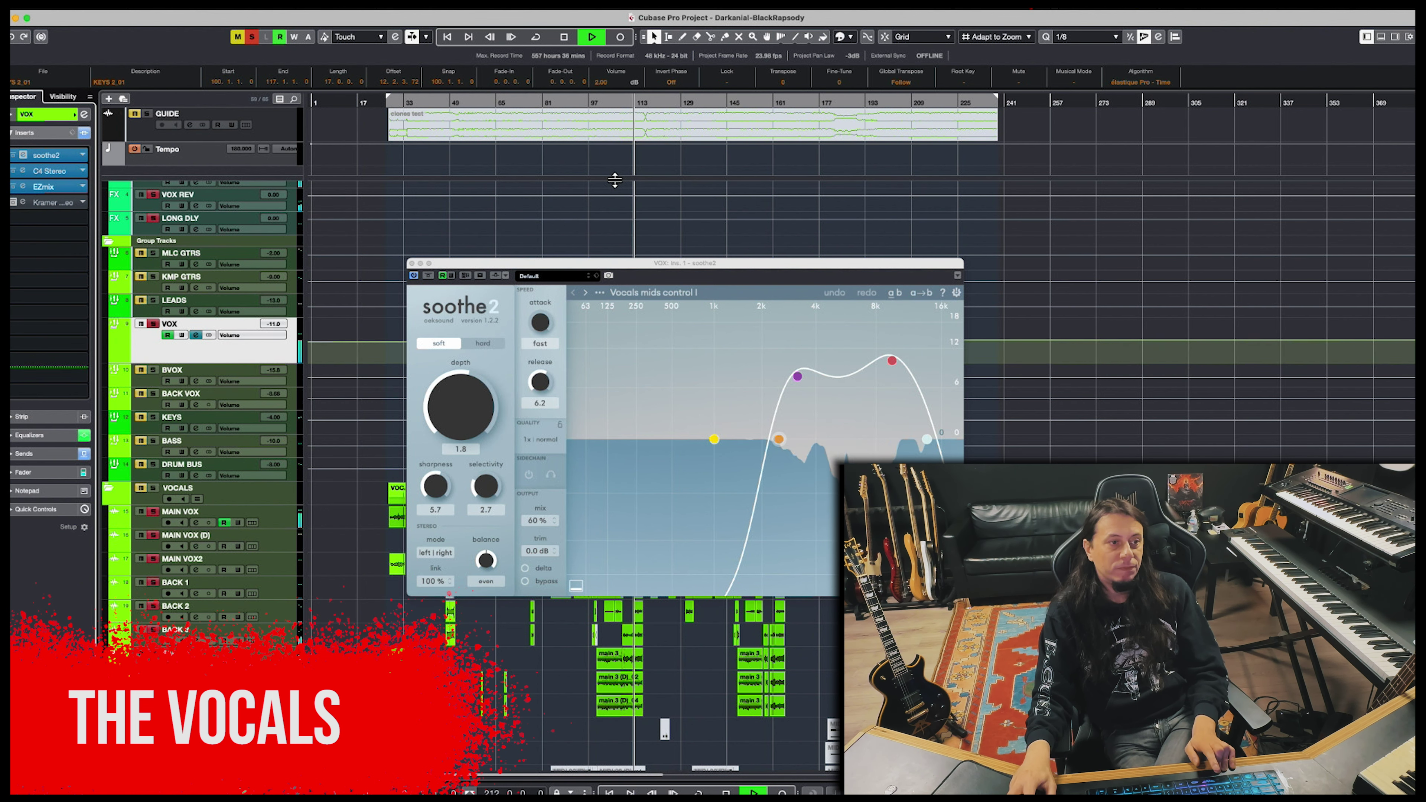
key("space")
left_click(412, 264)
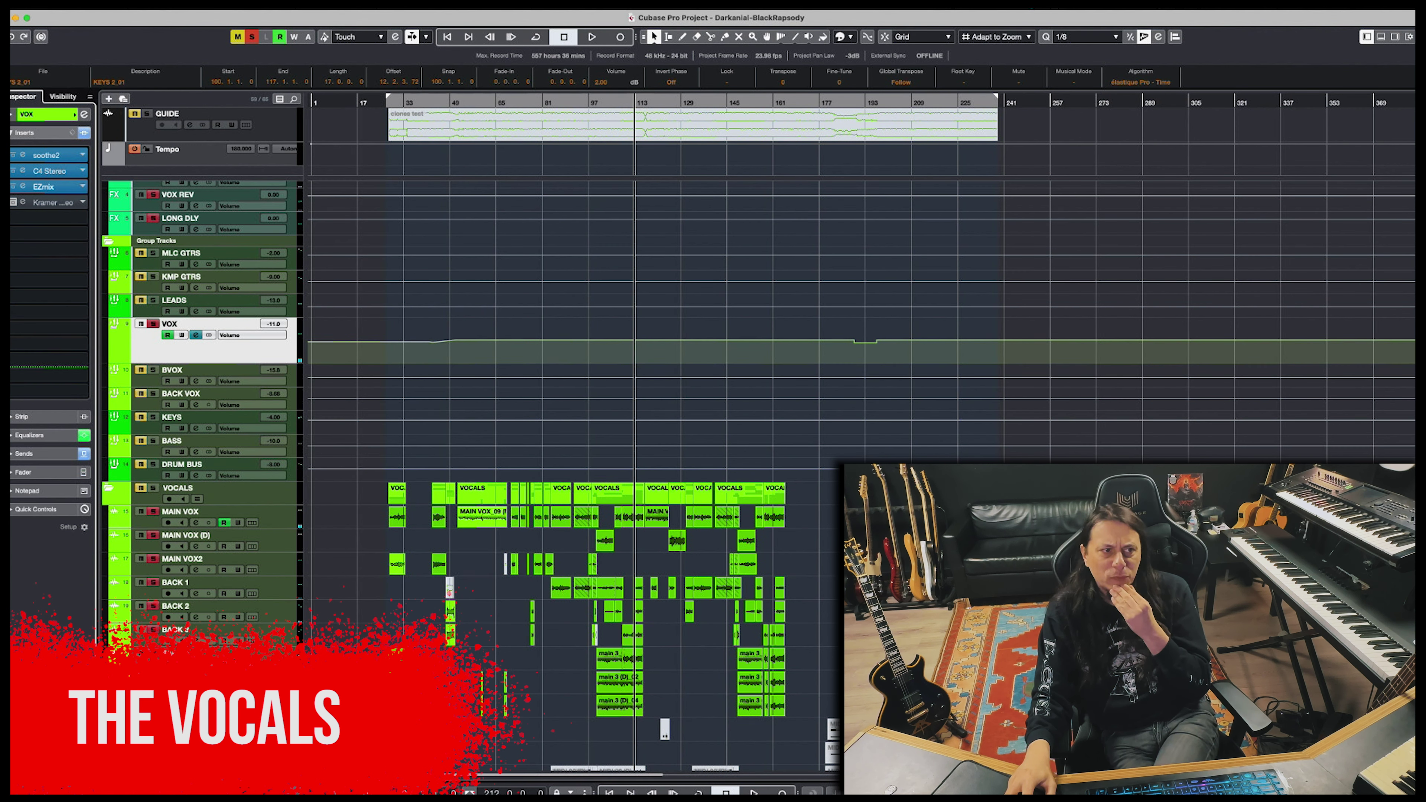
Show the VOX group's Kramer Tape insert while playing the vocals from about bar 103, and stop.
left_click(613, 104)
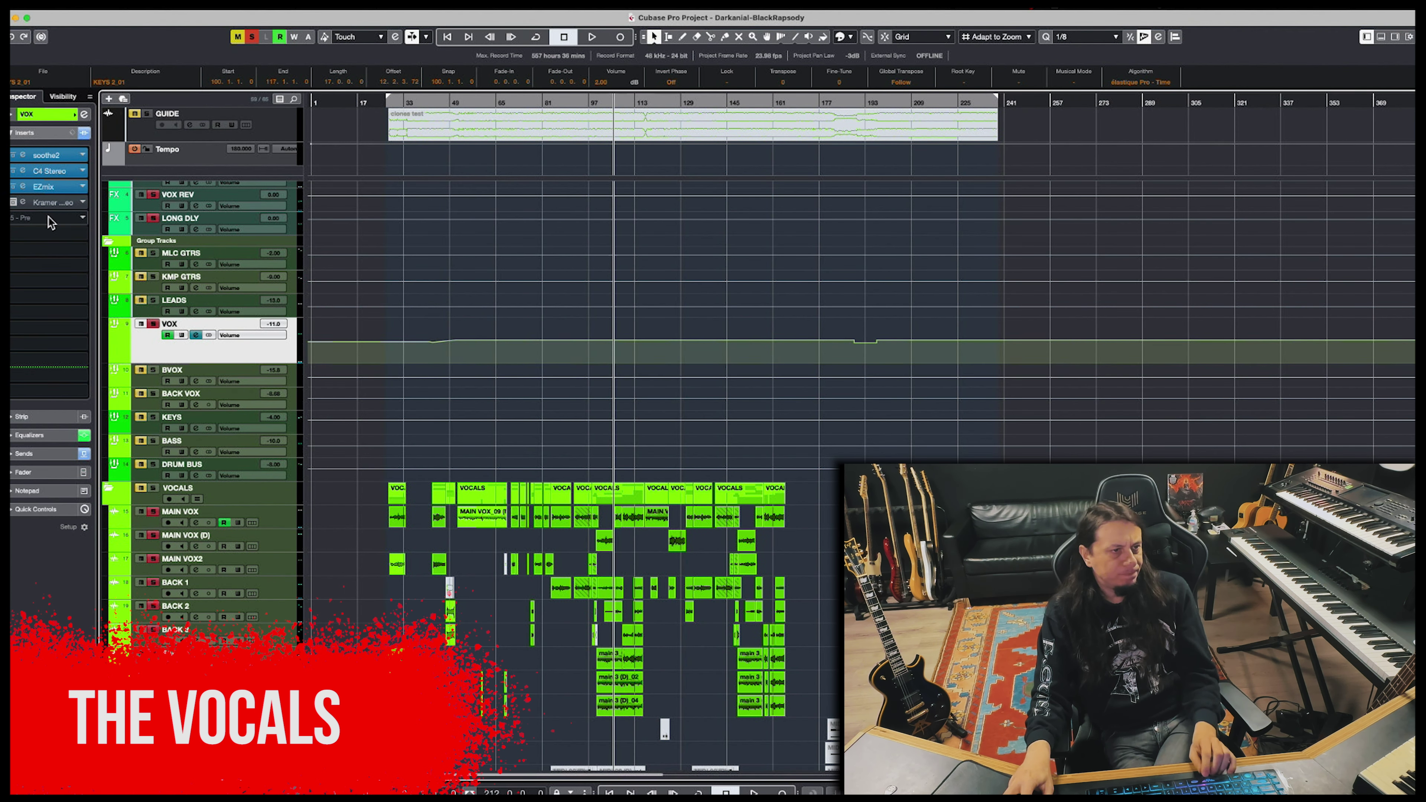
left_click(45, 205)
key("space")
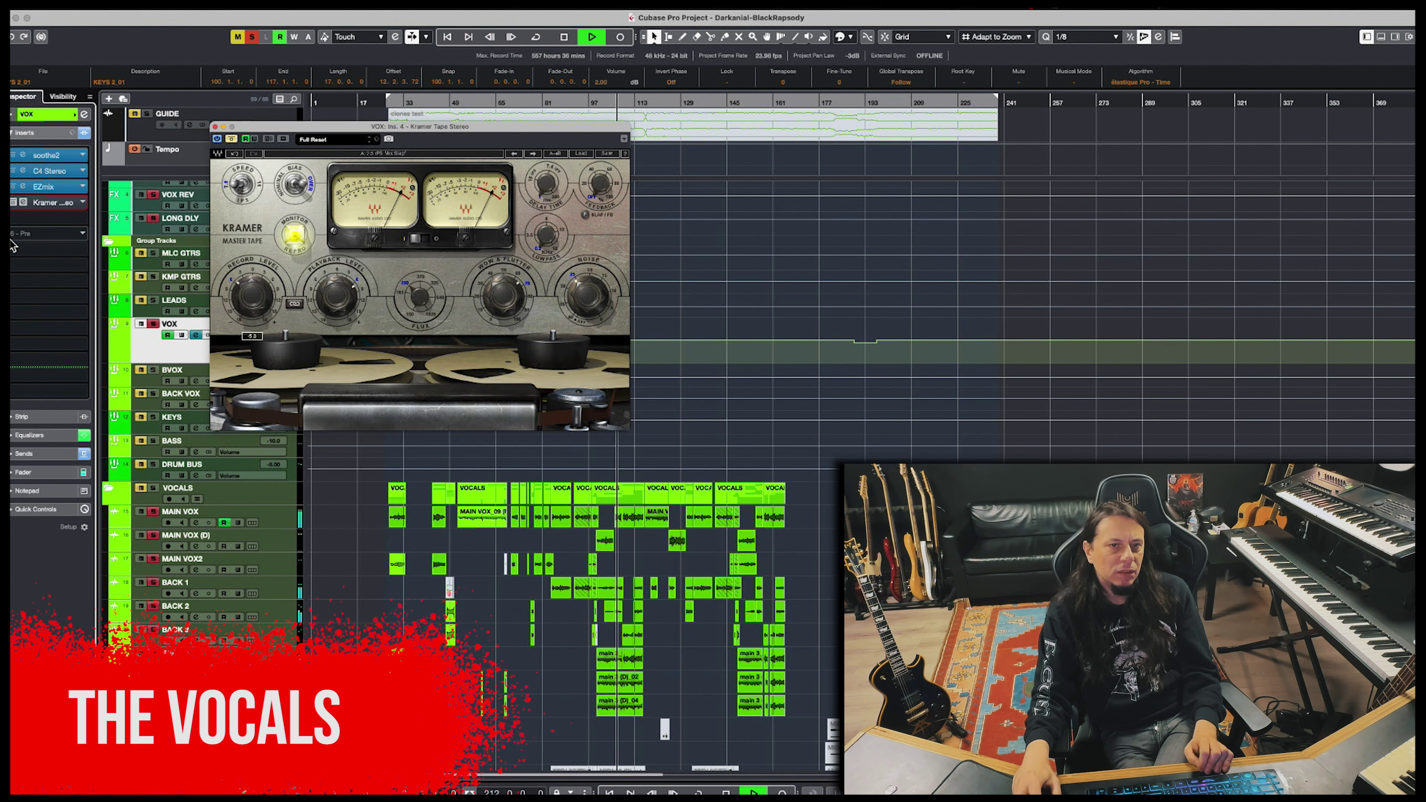
key("space")
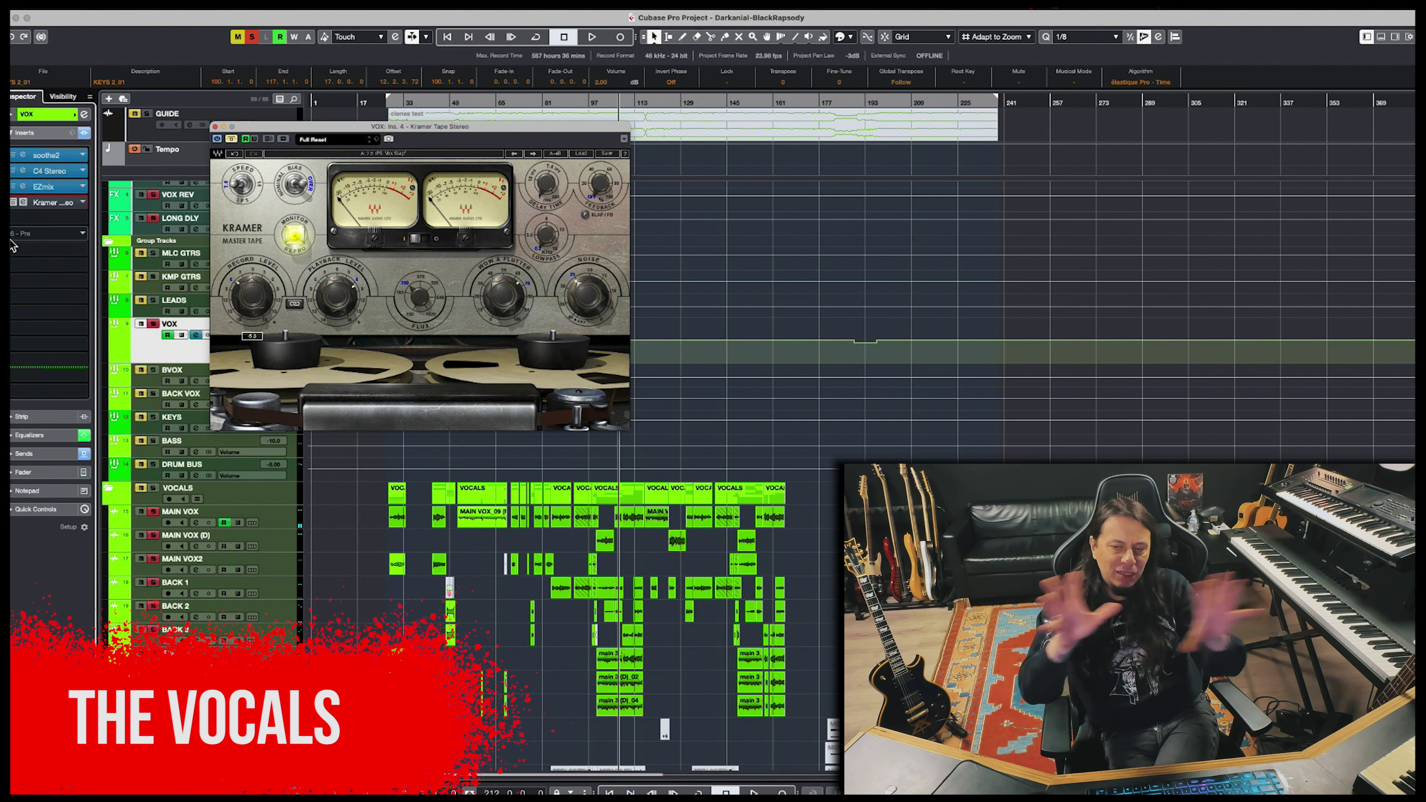
Enable Kramer Tape on the VOX group, compare the vocals with and without it during playback, and close the plug-in.
left_click(13, 204)
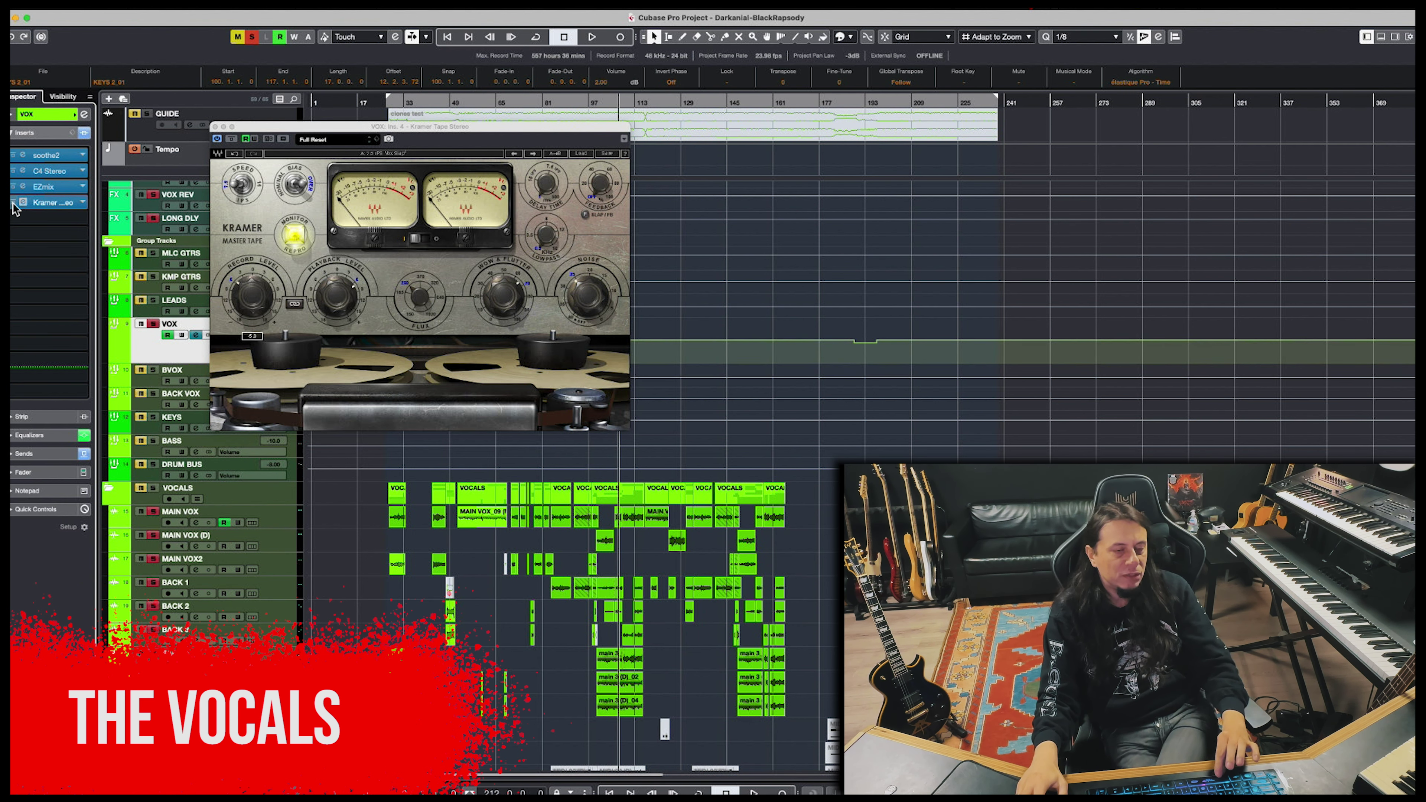
key("space")
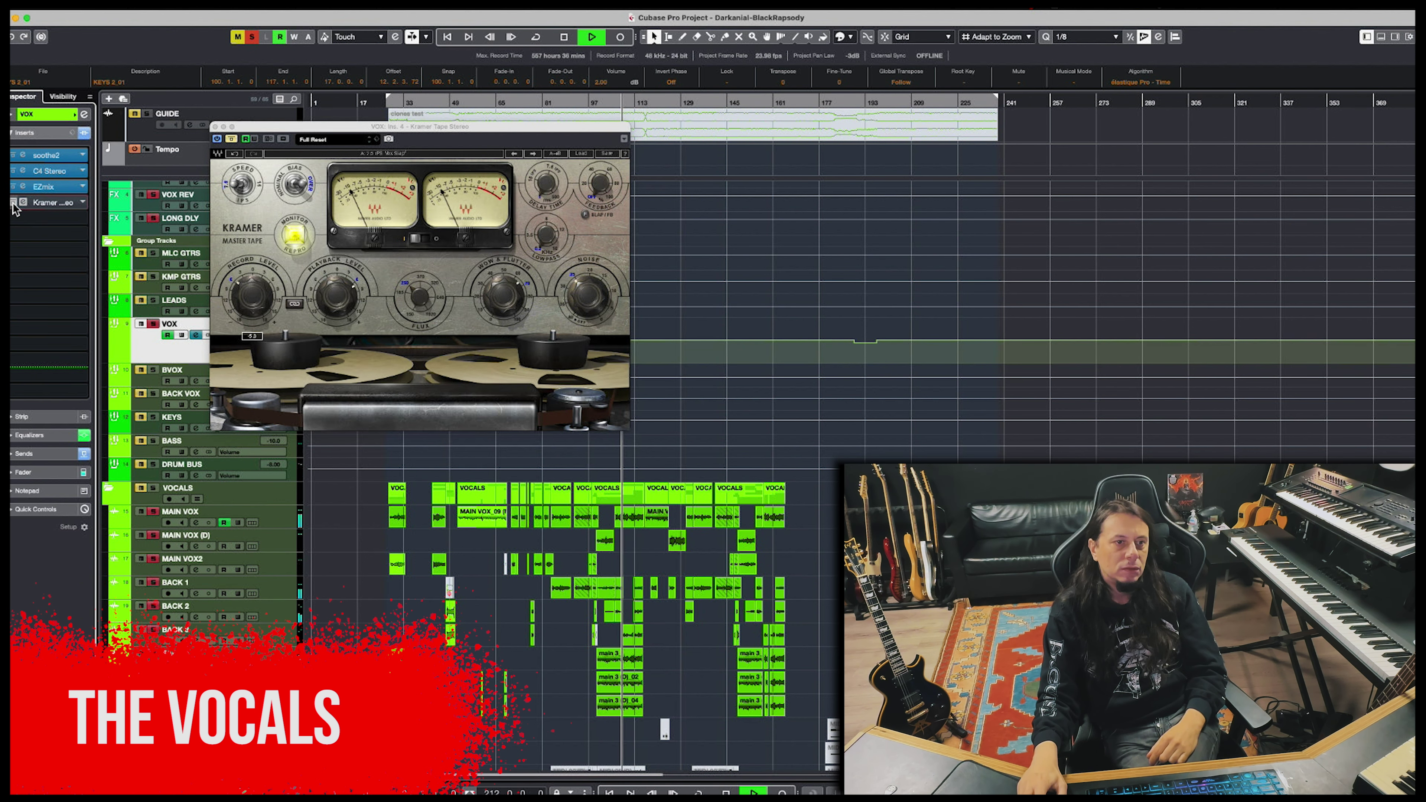
left_click(13, 204)
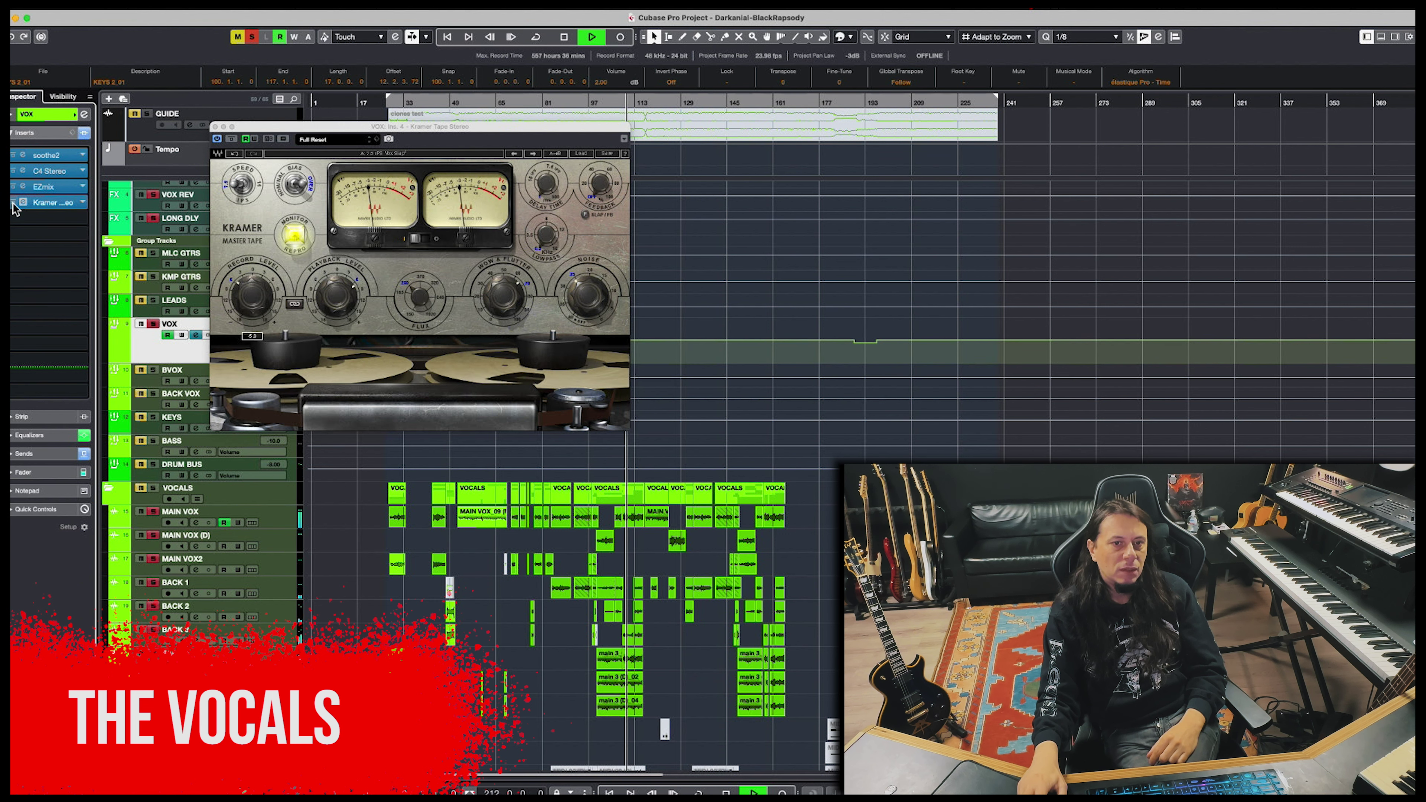
left_click(217, 138)
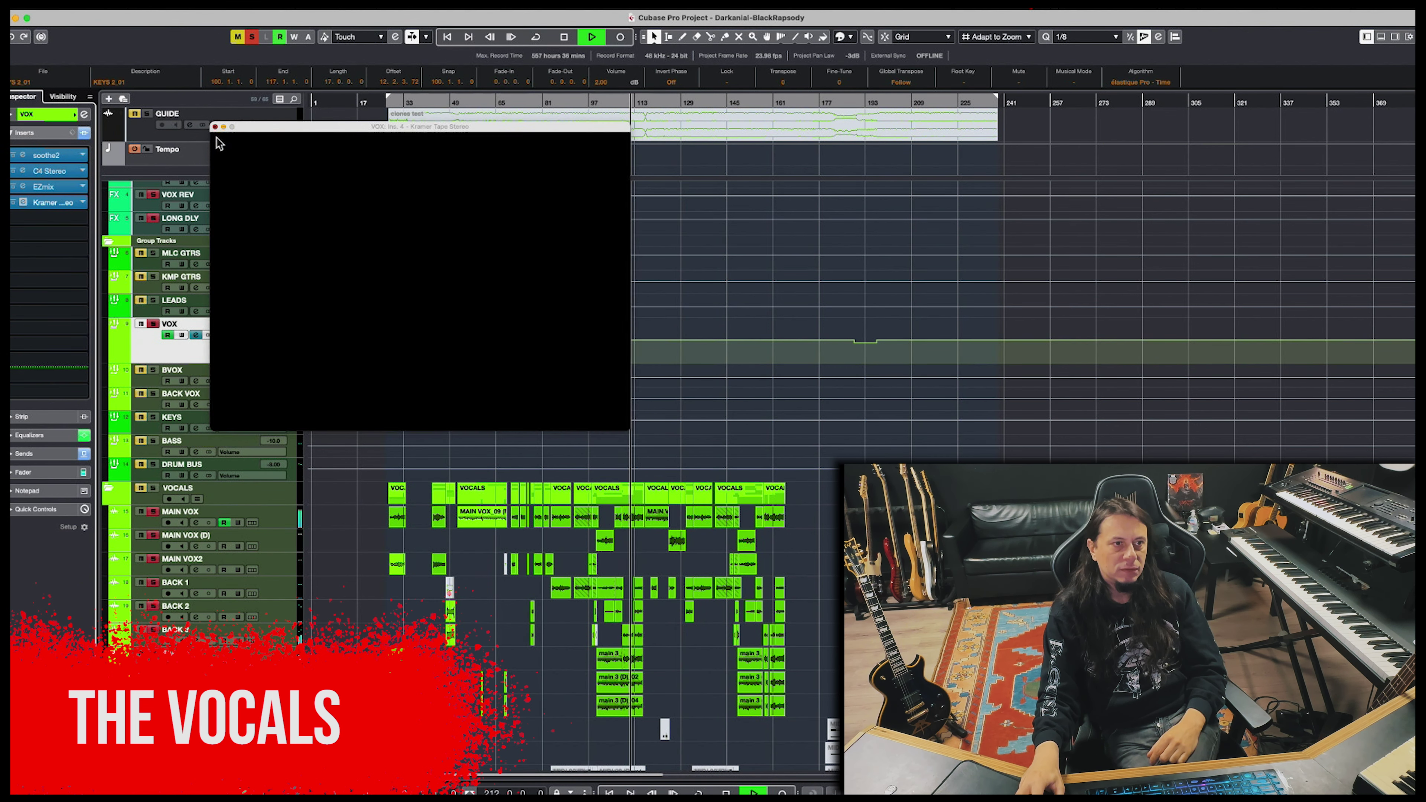
left_click(214, 126)
Stop playback, deactivate all solos and play a short passage of the full mix.
key("space")
left_click(253, 38)
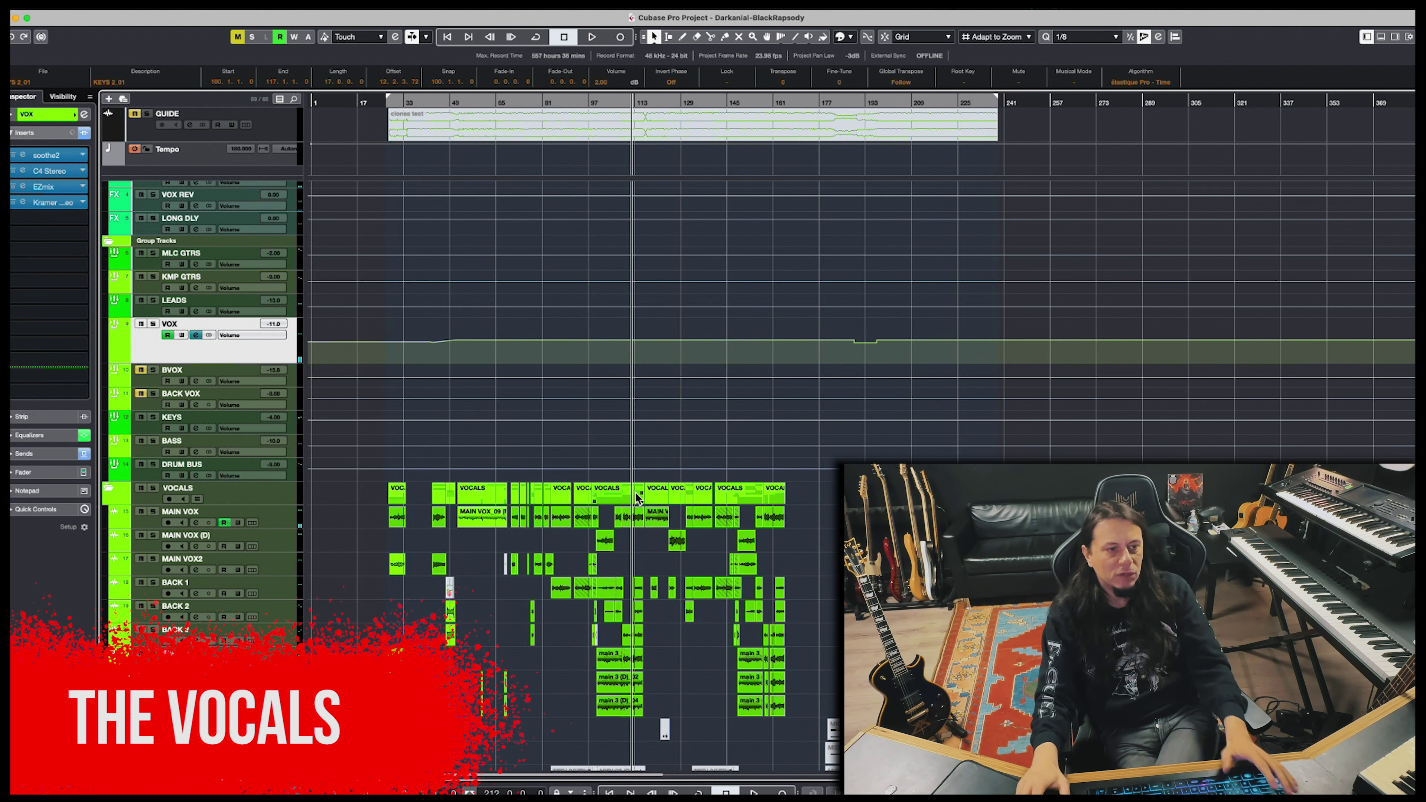
key("space")
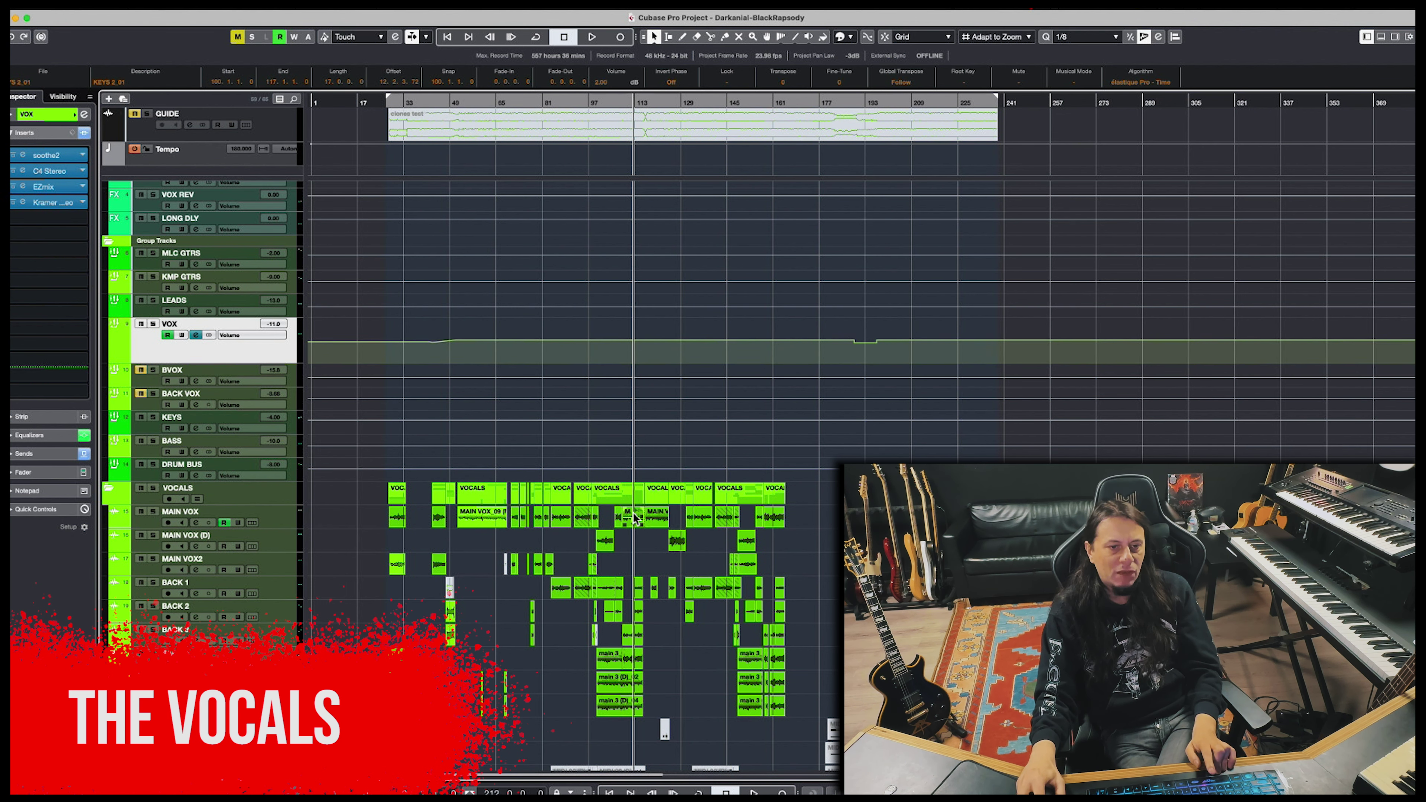
Show the basic track settings of BACK 3 and check the levels, panning and output routing of the following backing vocal tracks.
left_click(180, 630)
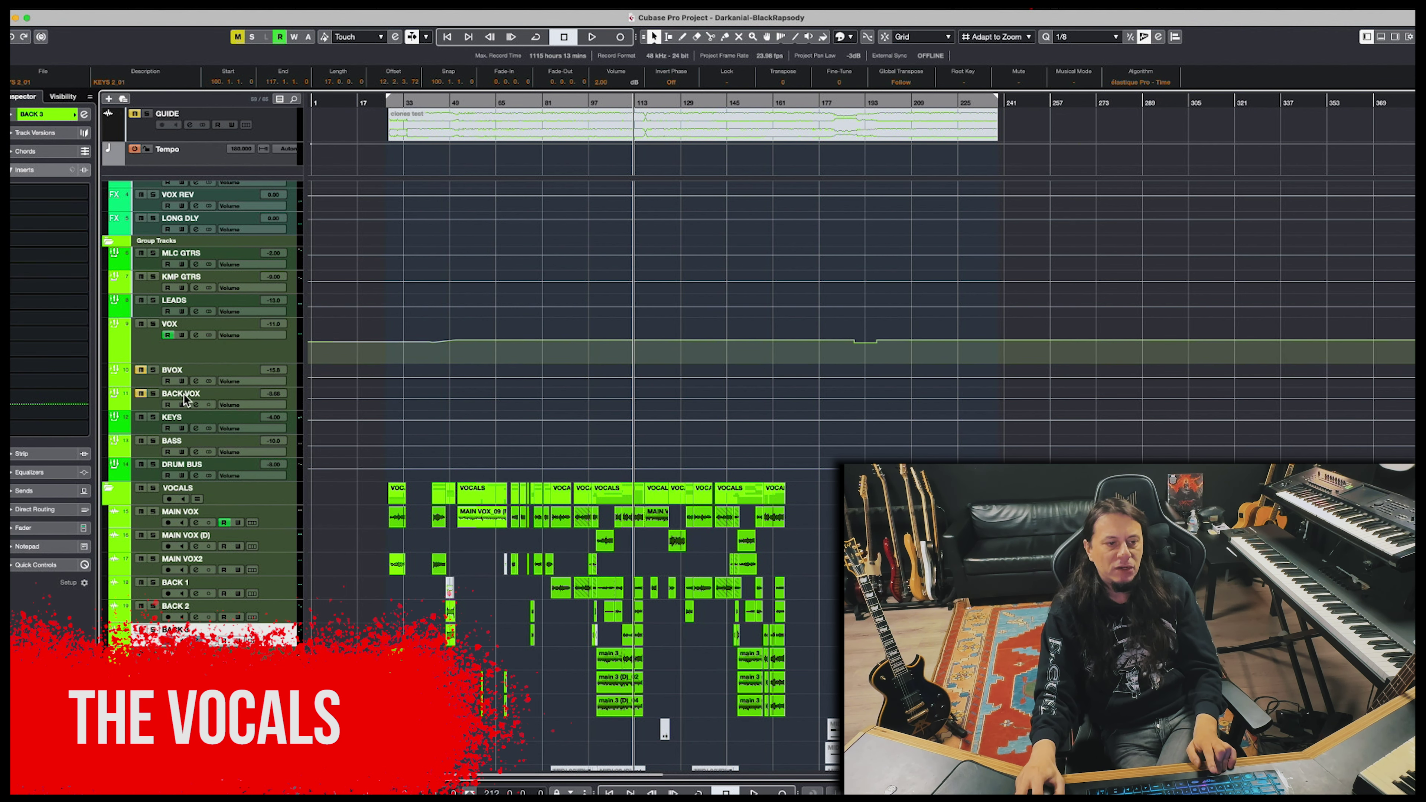
left_click(56, 115)
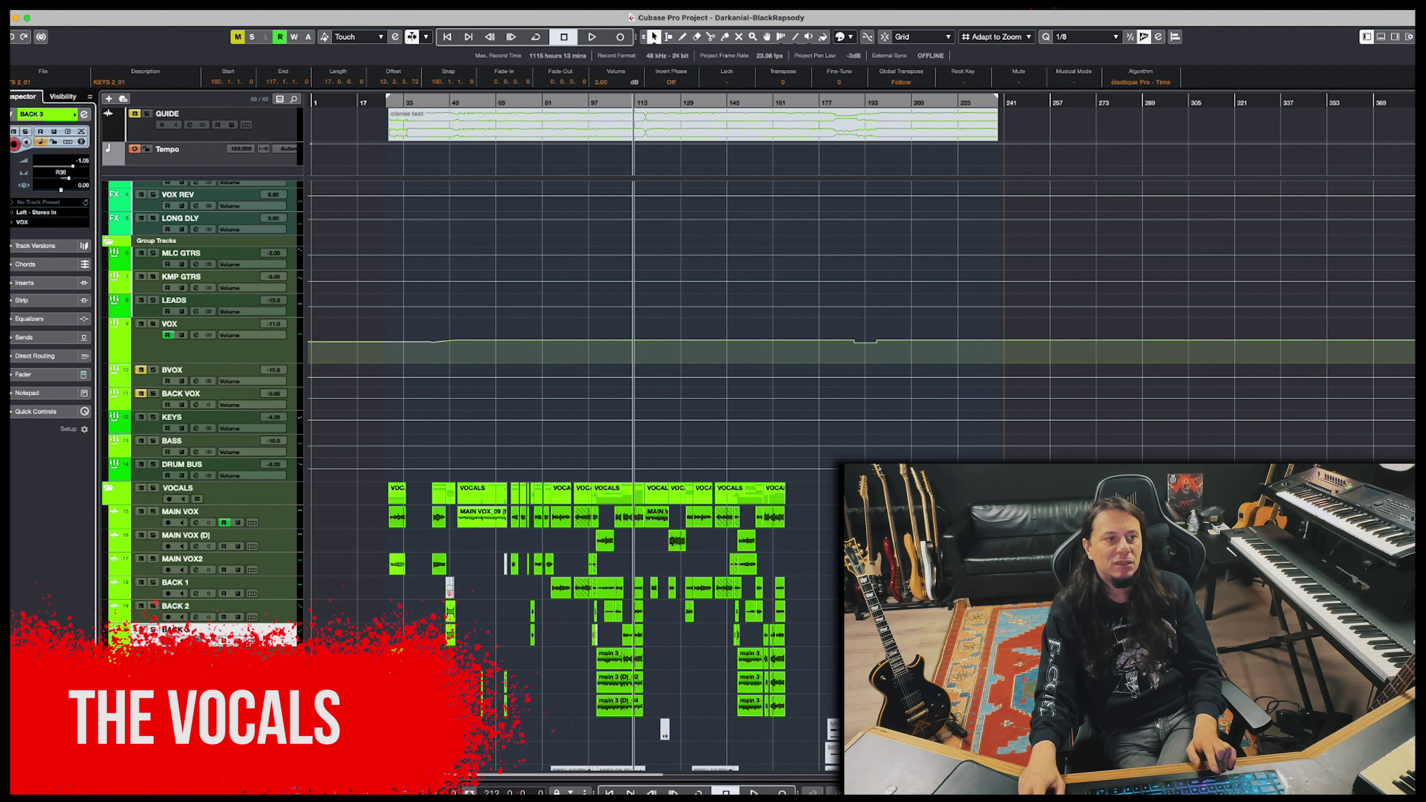
left_click(179, 653)
left_click(180, 677)
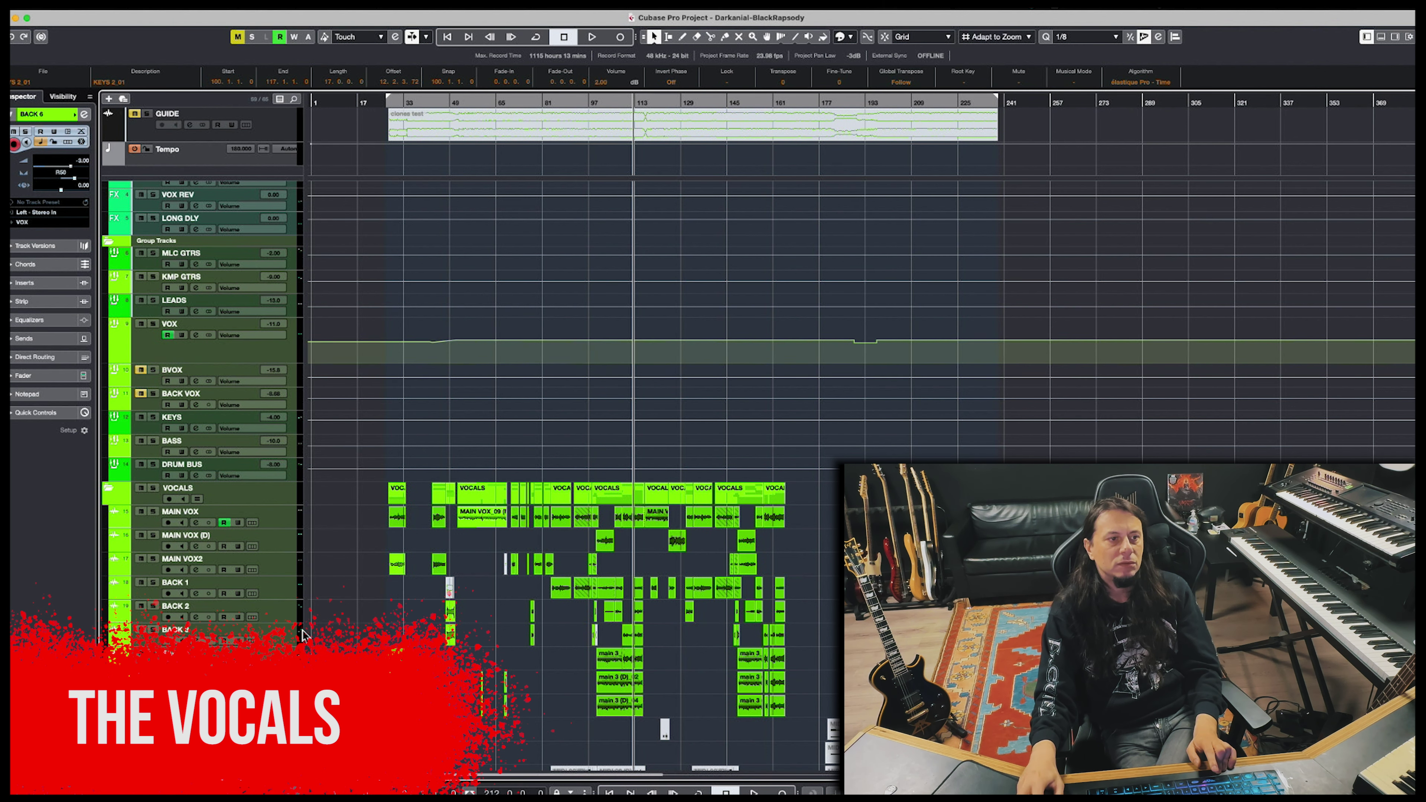
Select the BACK 4 track, play a passage of the full mix while viewing the backing vocal tracks, and stop.
left_click(282, 636)
key("Down")
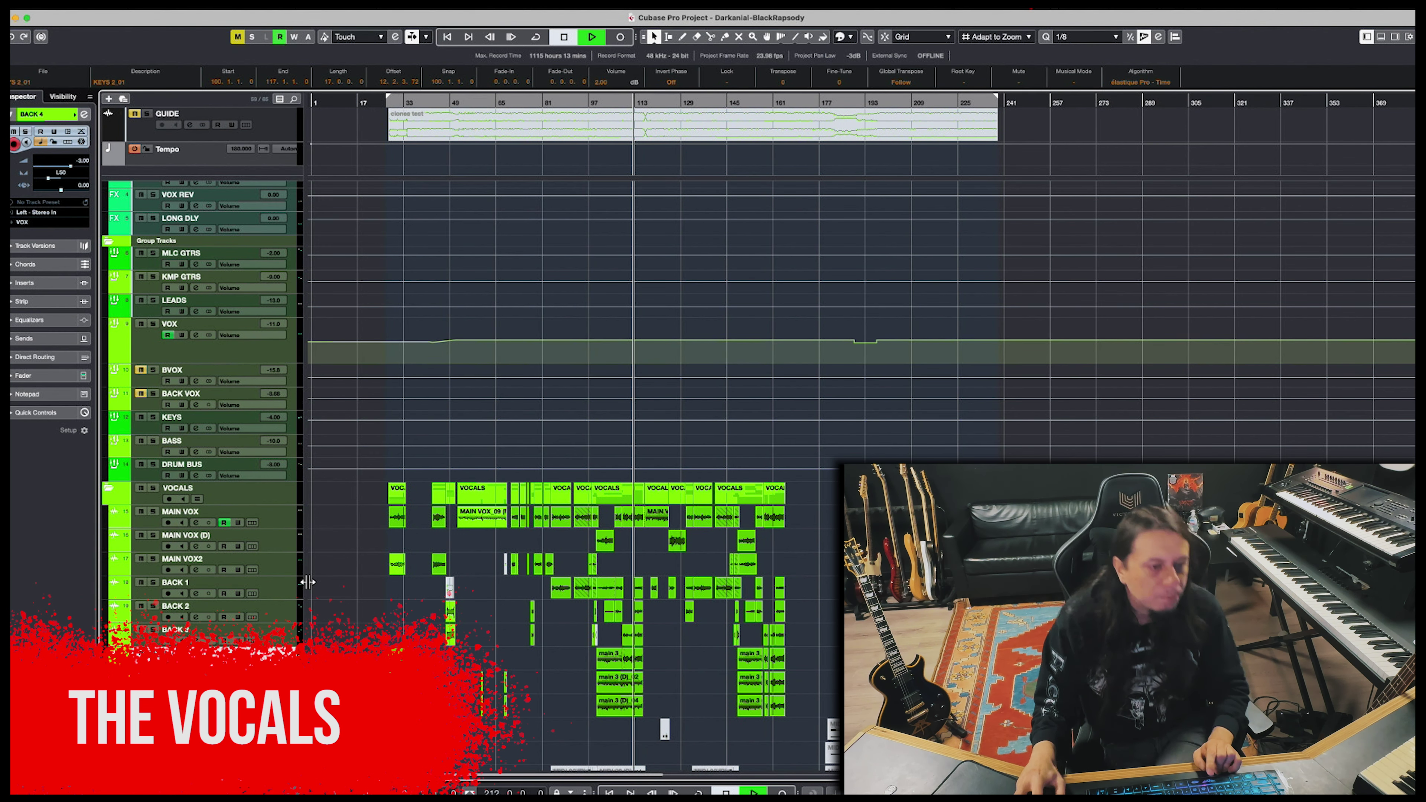
key("space")
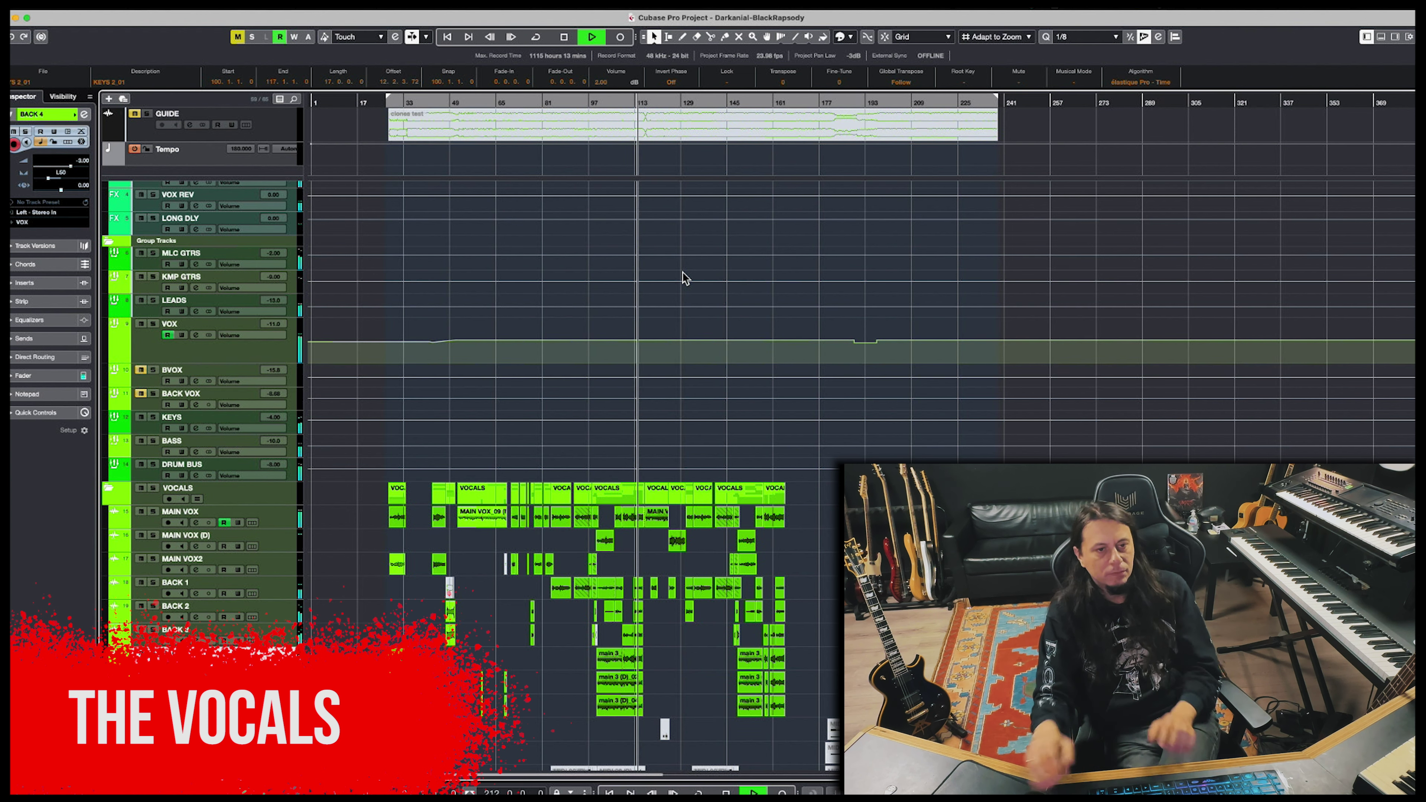
scroll(253, 330, "down", 5)
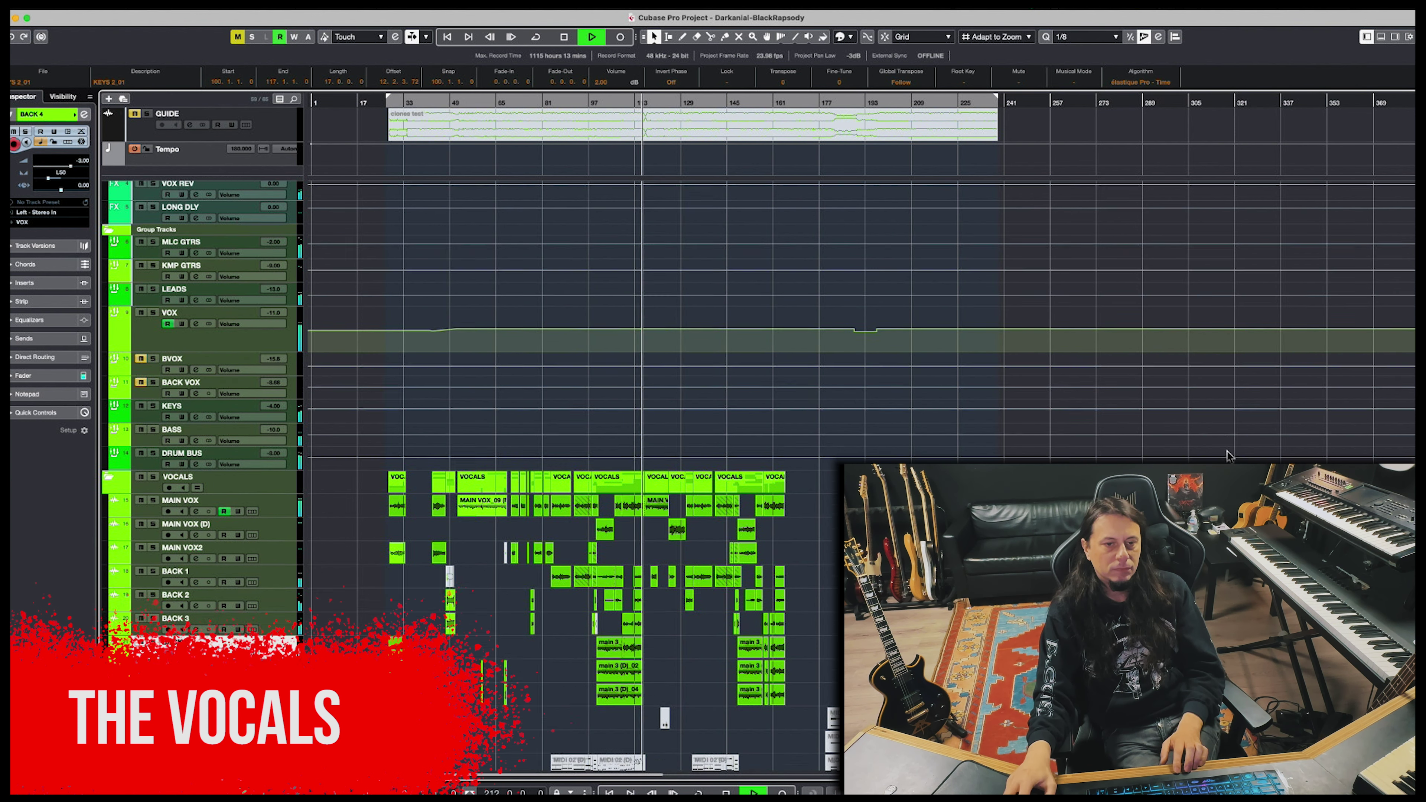
scroll(1227, 455, "down", 3)
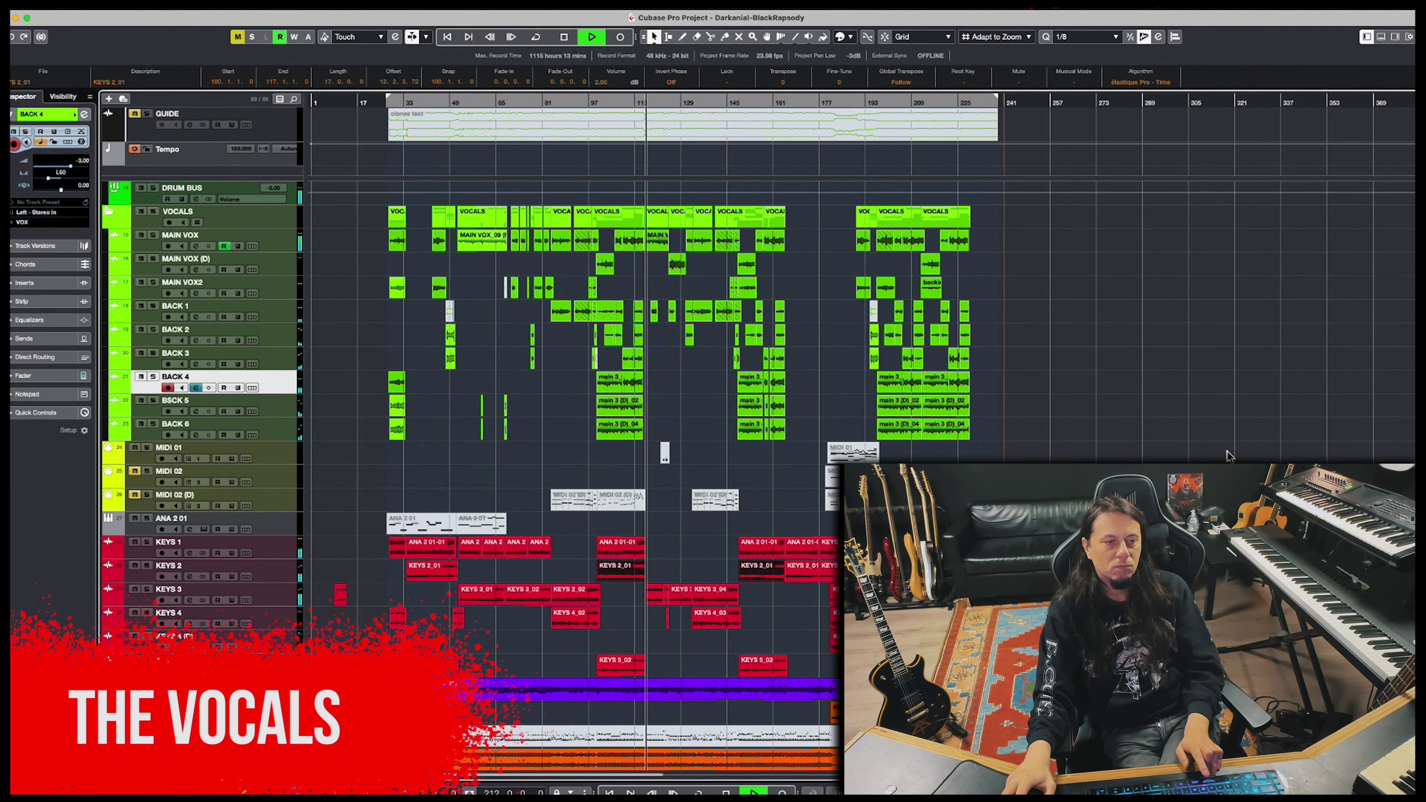
key("space")
Select the MLC GTRS group track and show the Master channel's CLA MixDown insert in the MixConsole.
scroll(1227, 454, "up", 10)
left_click(180, 338)
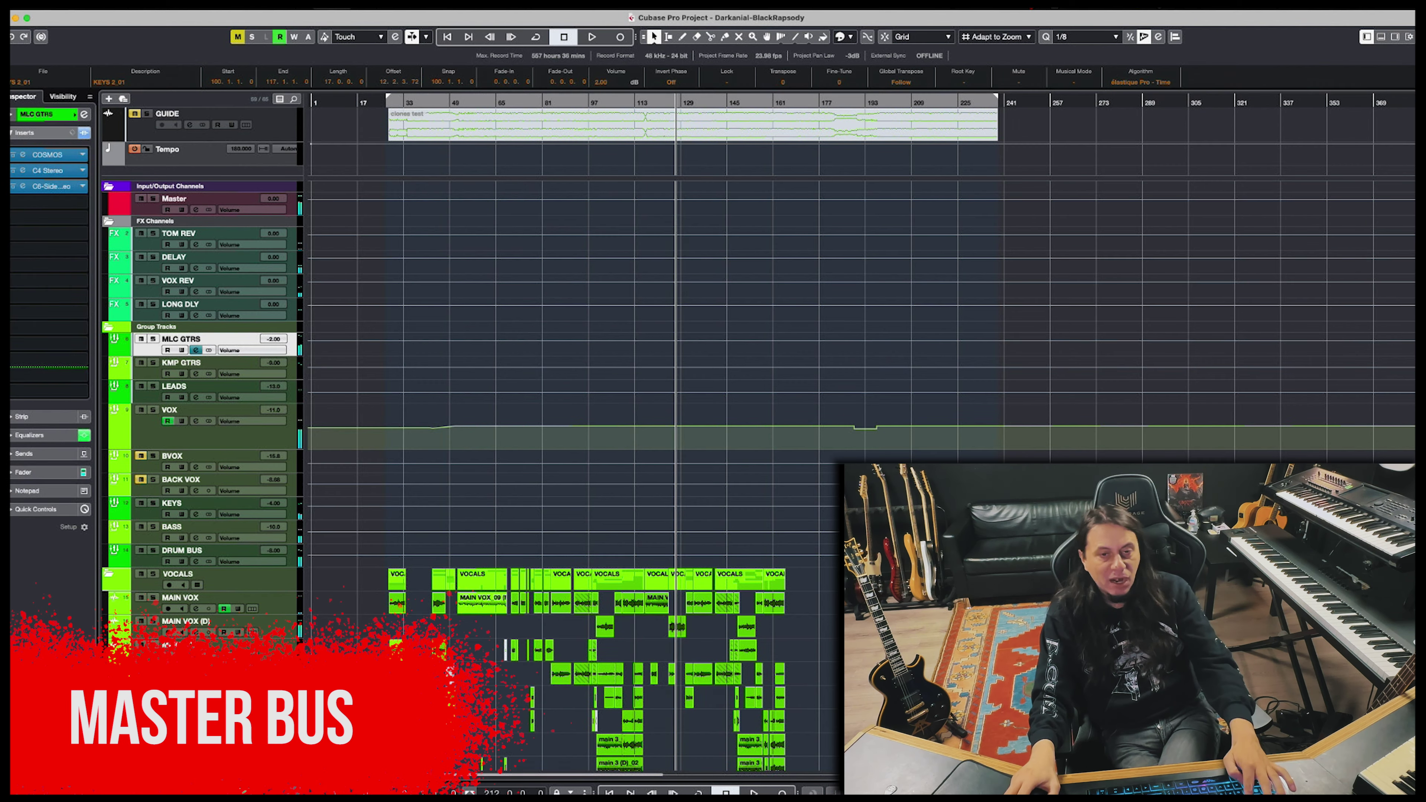
key("F3")
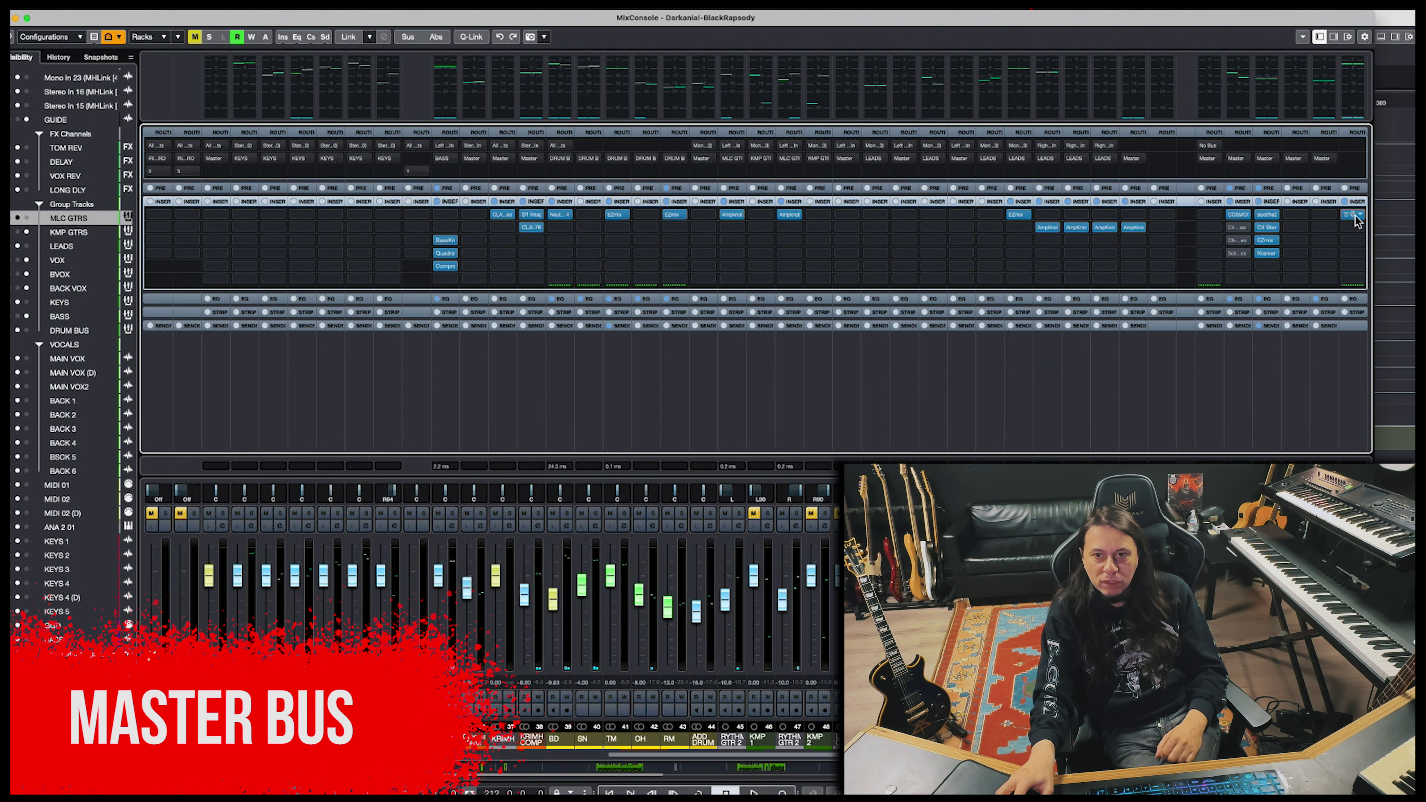
left_click(1352, 214)
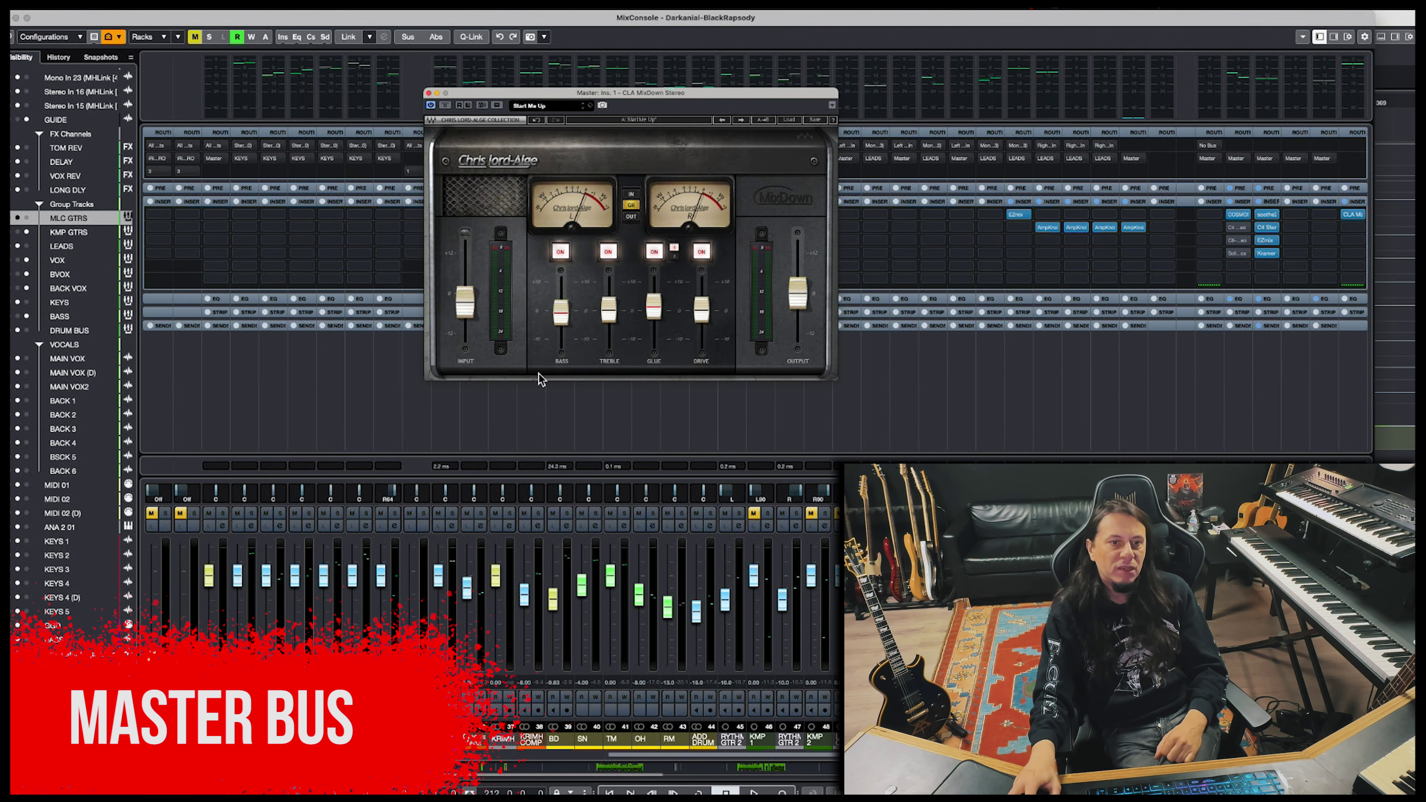
Play the full mix, compare it with the Master's CLA MixDown bypassed and active, and stop playback.
key("space")
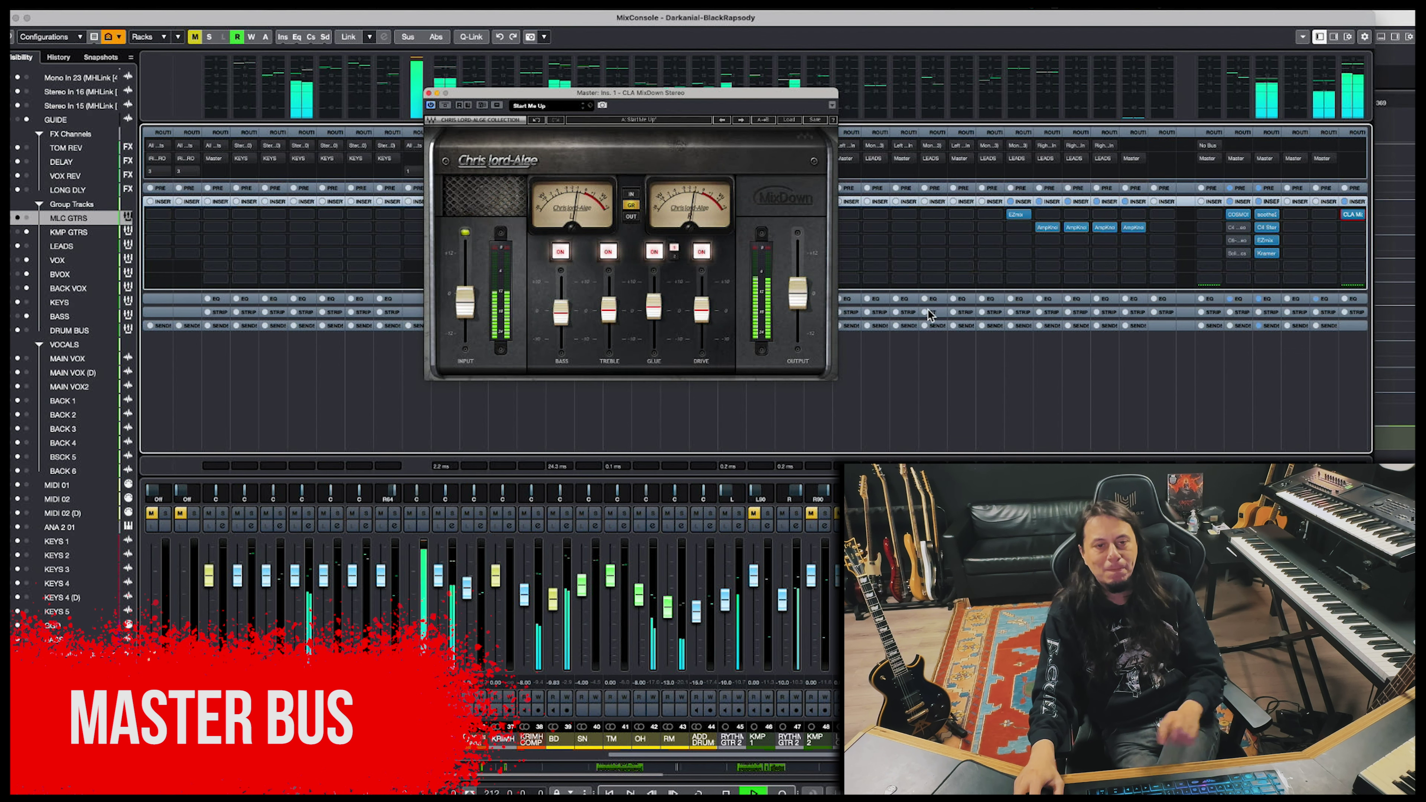
left_click(444, 105)
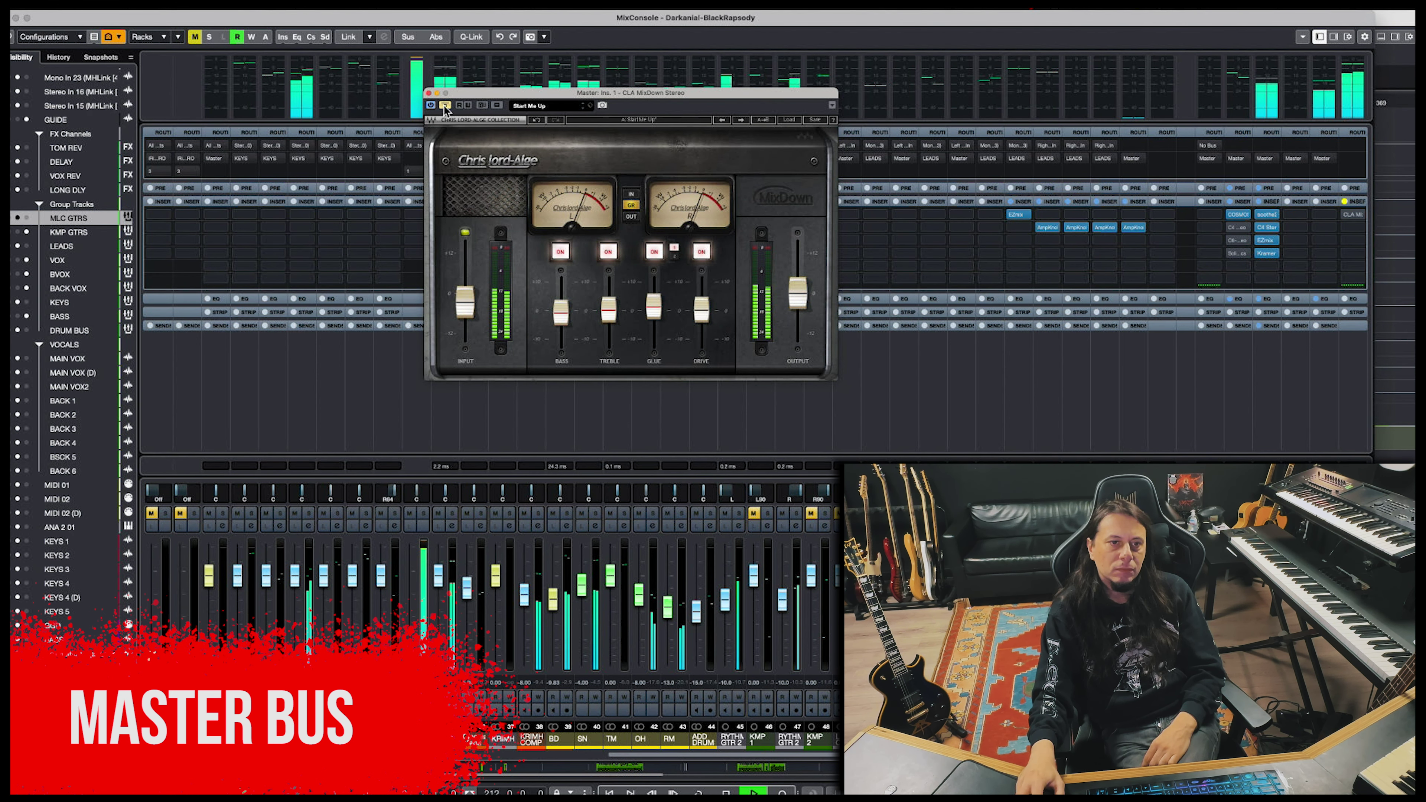
left_click(444, 105)
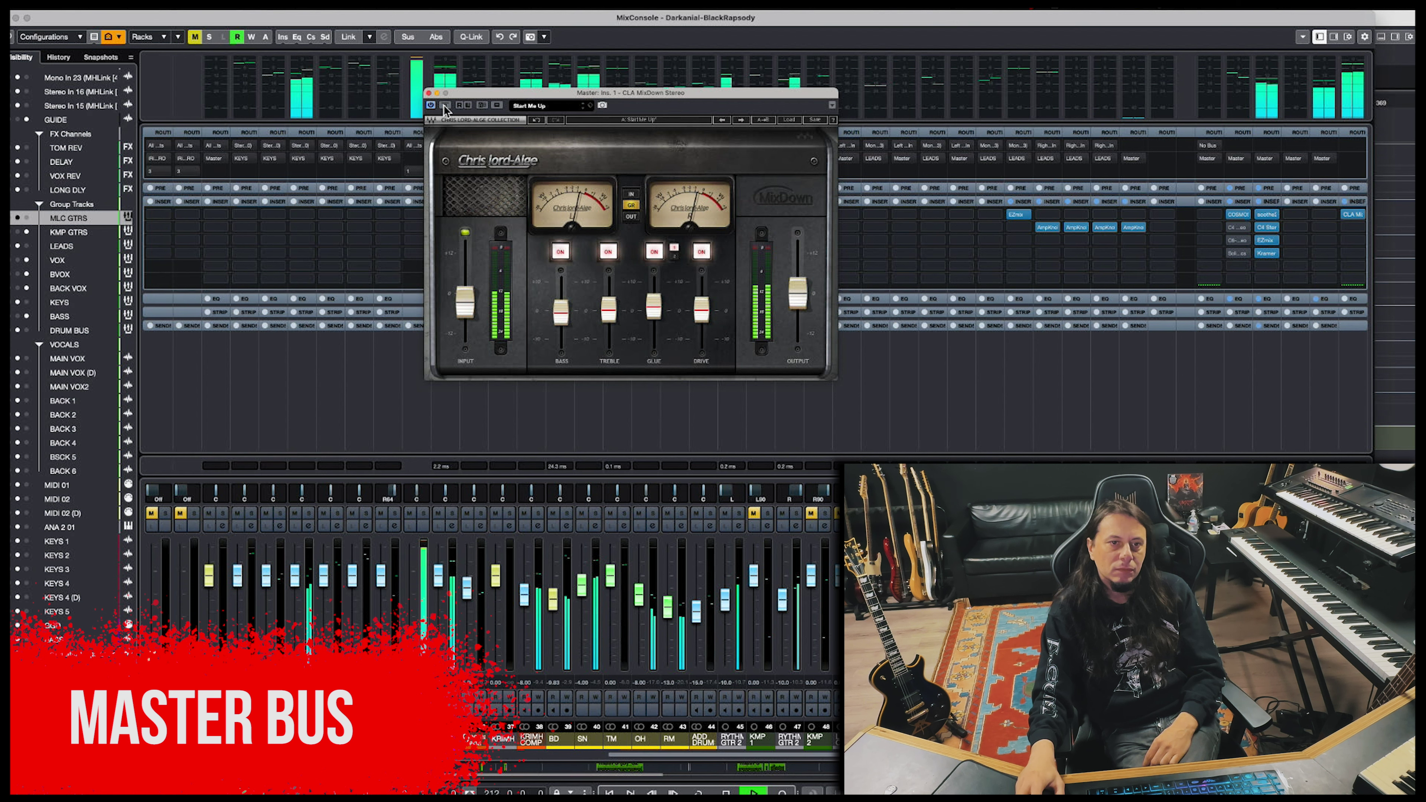
key("space")
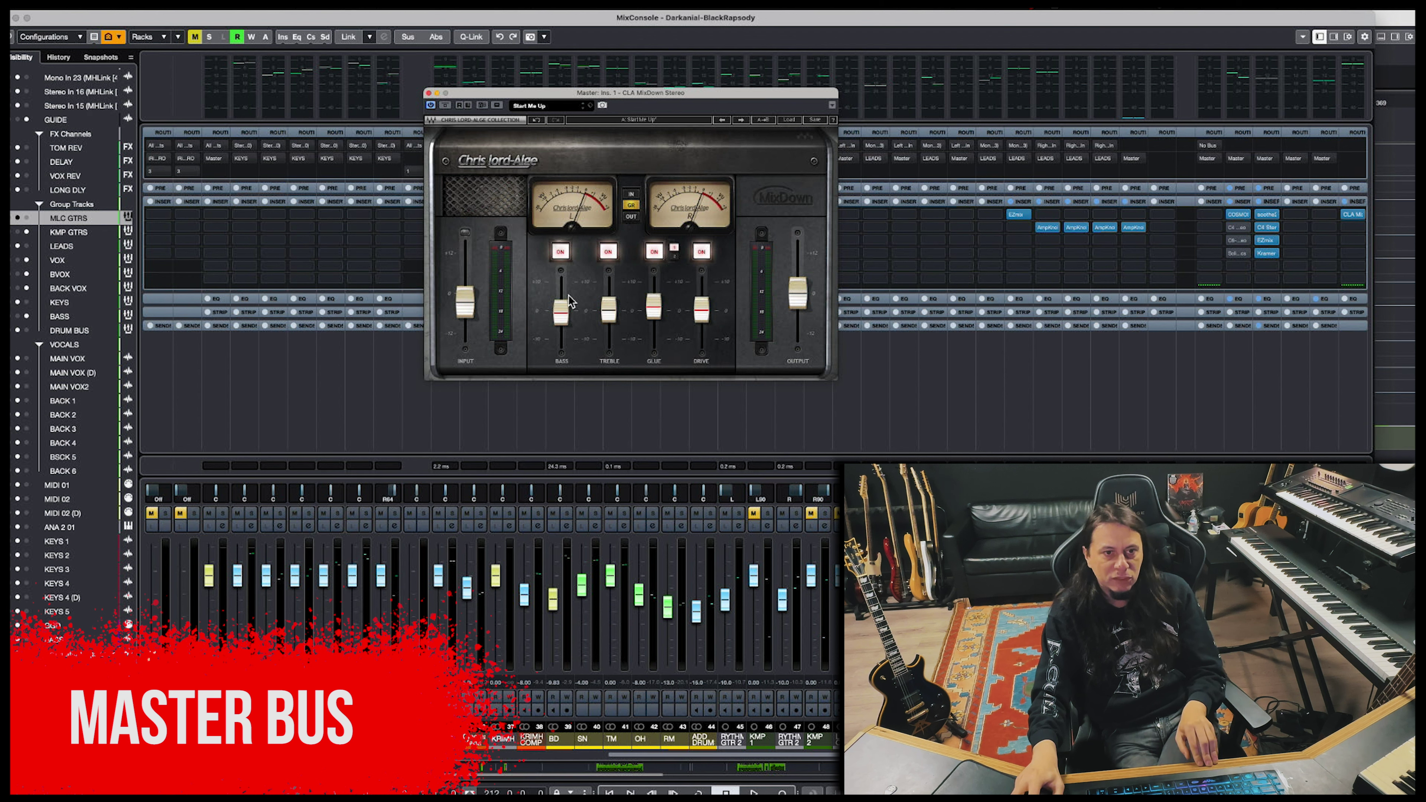
Resume playback, repeat the CLA MixDown bypass comparison on the Master, and close the plug-in.
key("space")
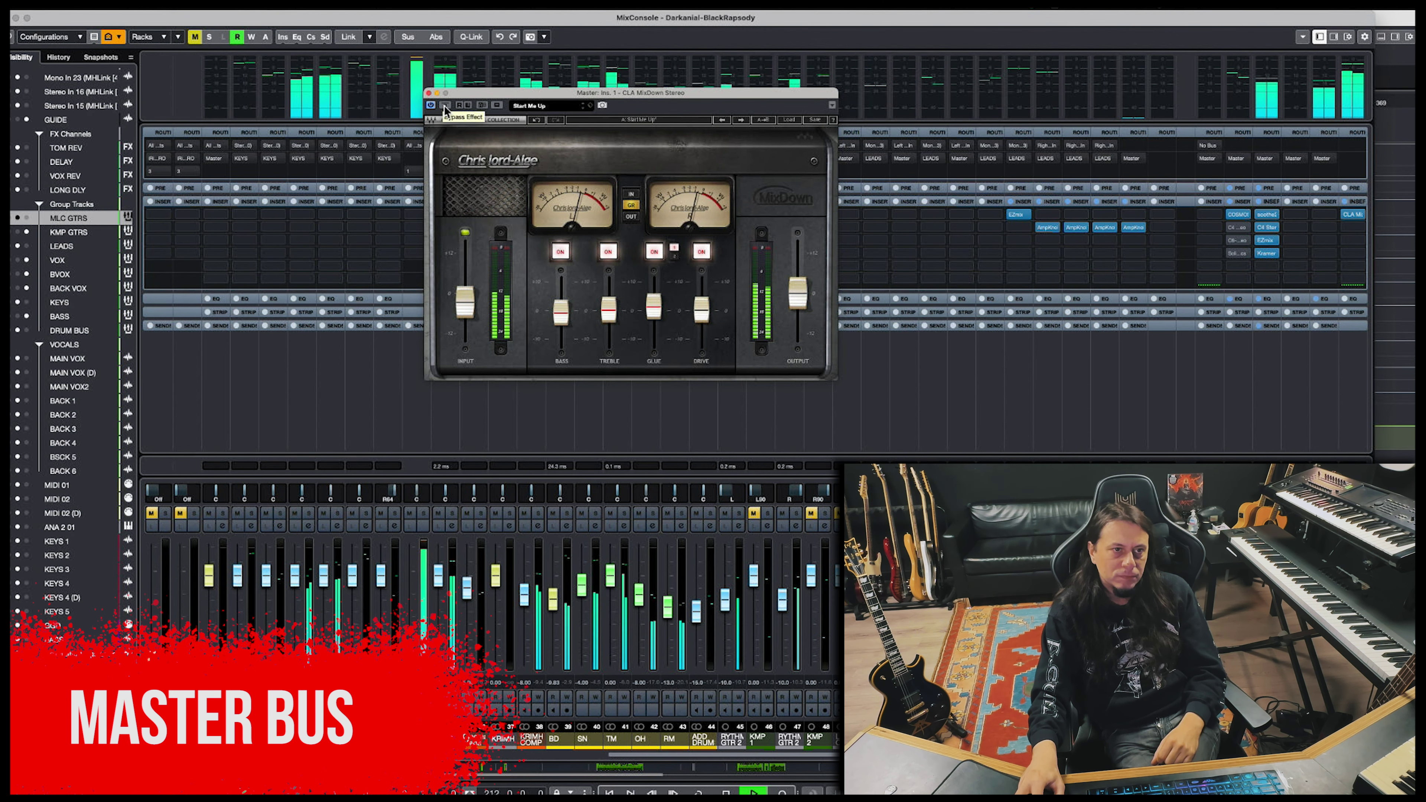
left_click(445, 107)
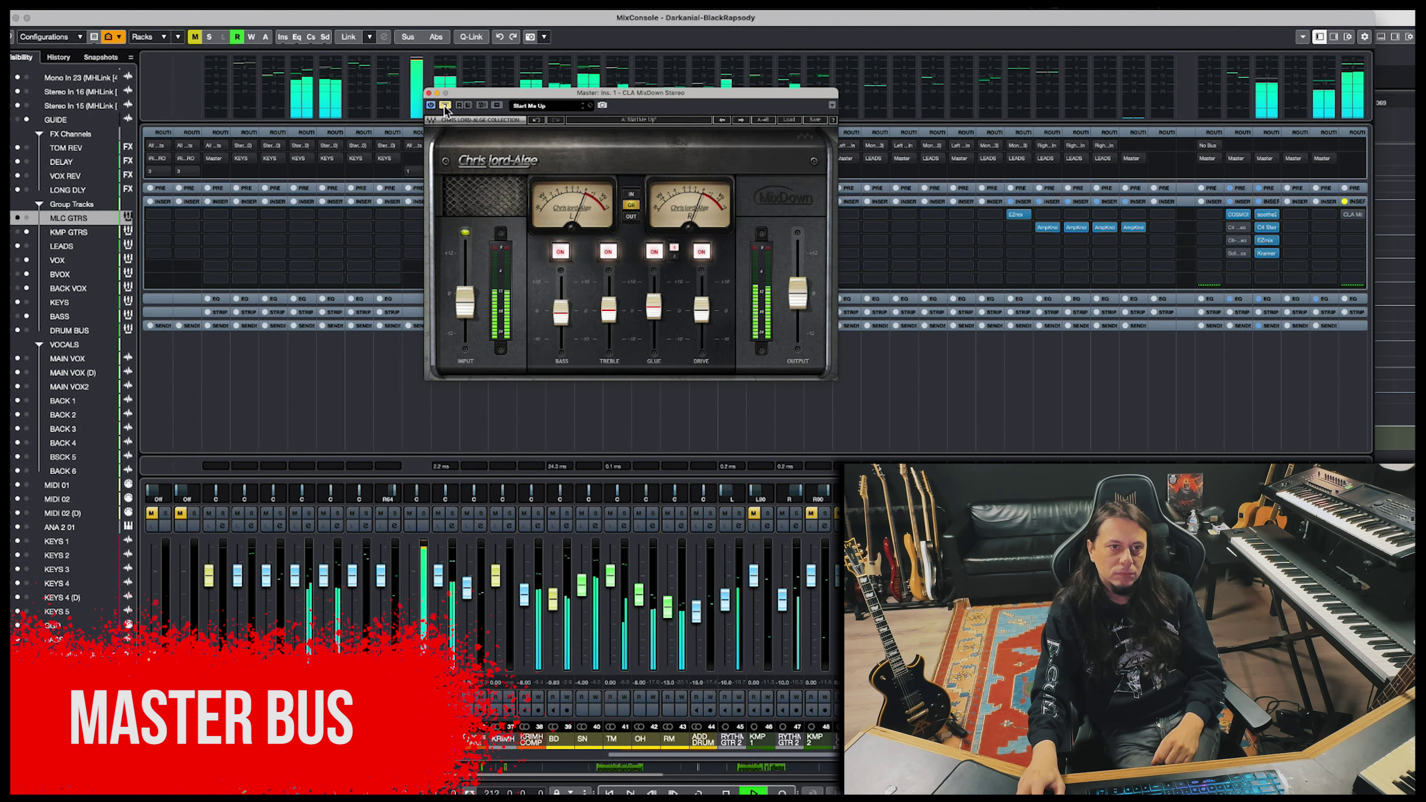
left_click(444, 106)
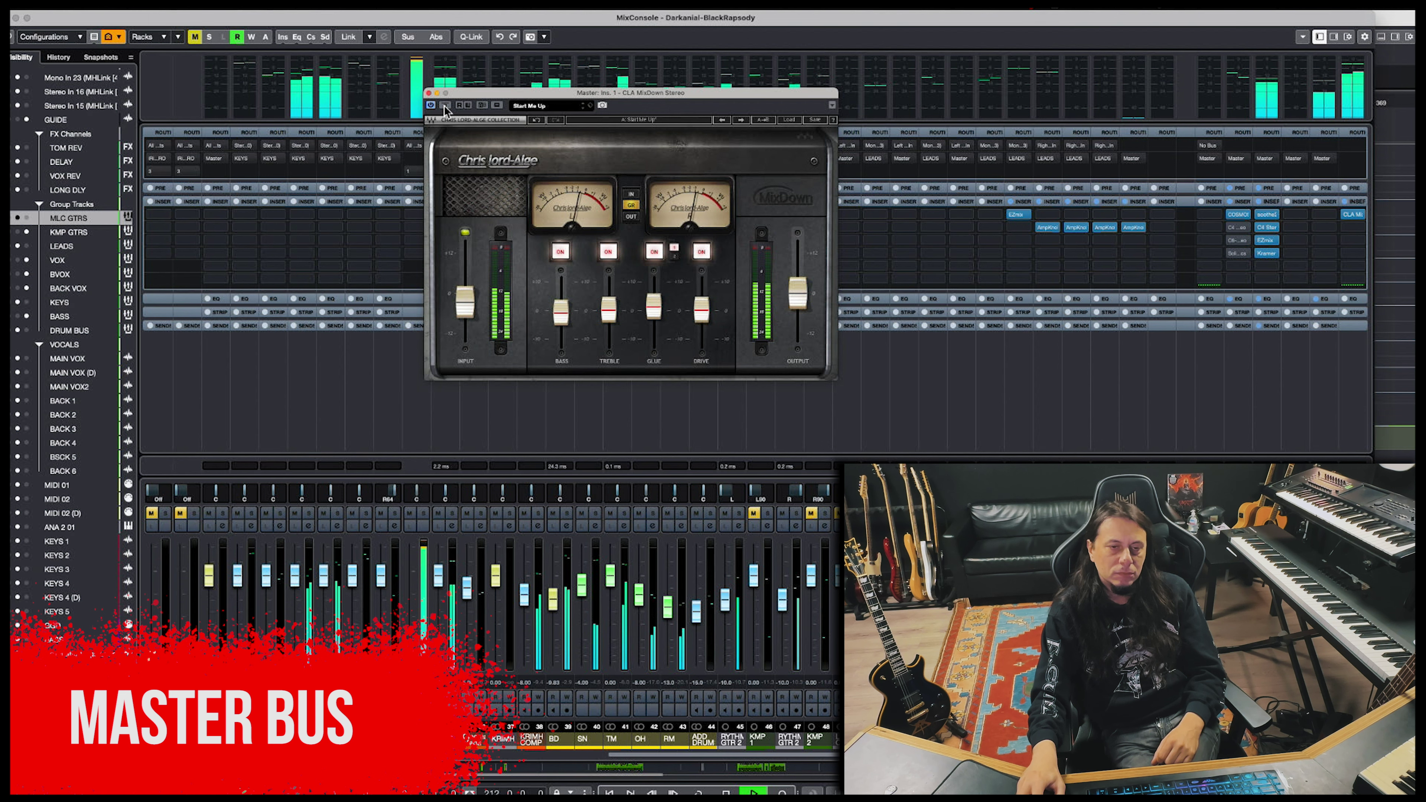
left_click(429, 93)
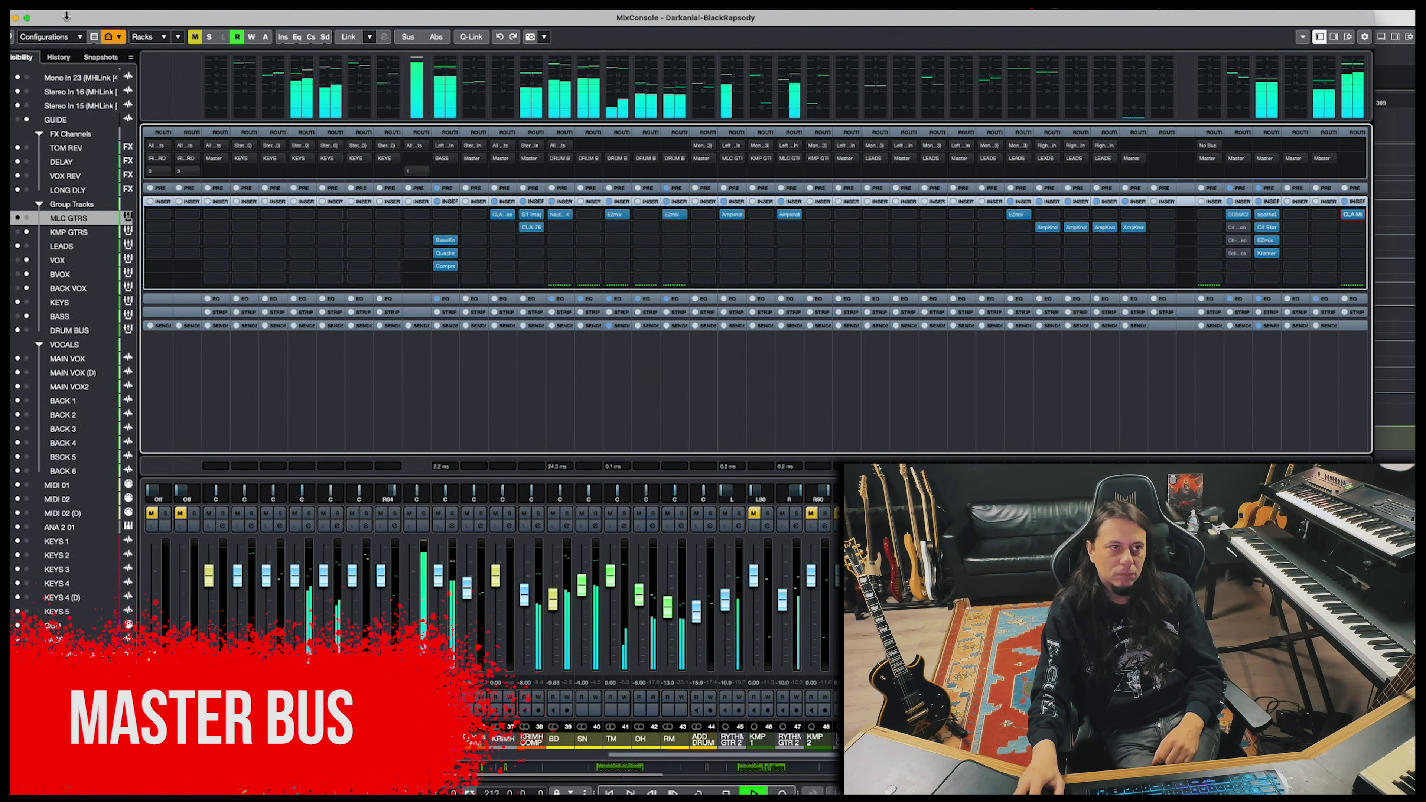
Return to the project window and view the vocal, MIDI and keyboard tracks while the full mix plays.
key("F3")
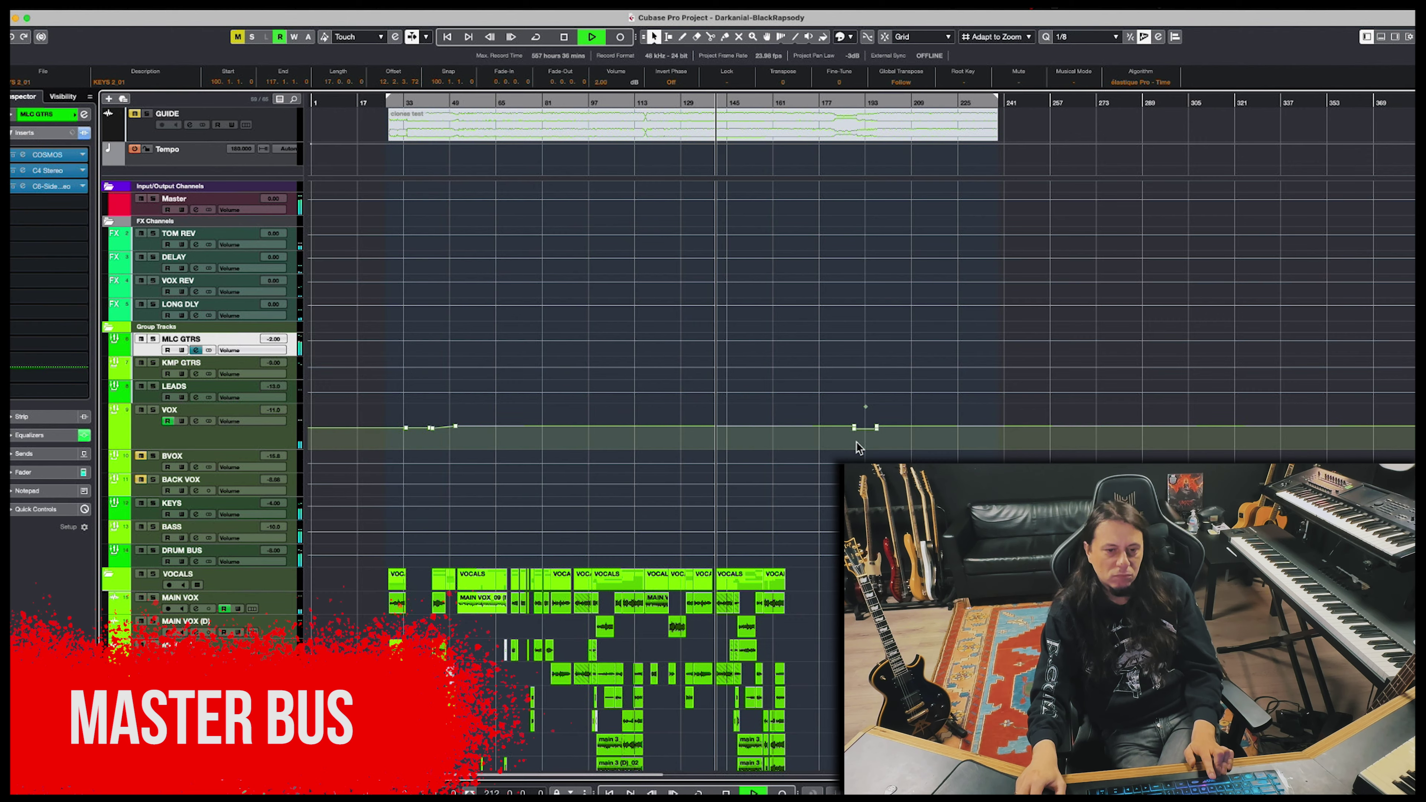
scroll(858, 448, "down", 5)
scroll(858, 448, "down", 2)
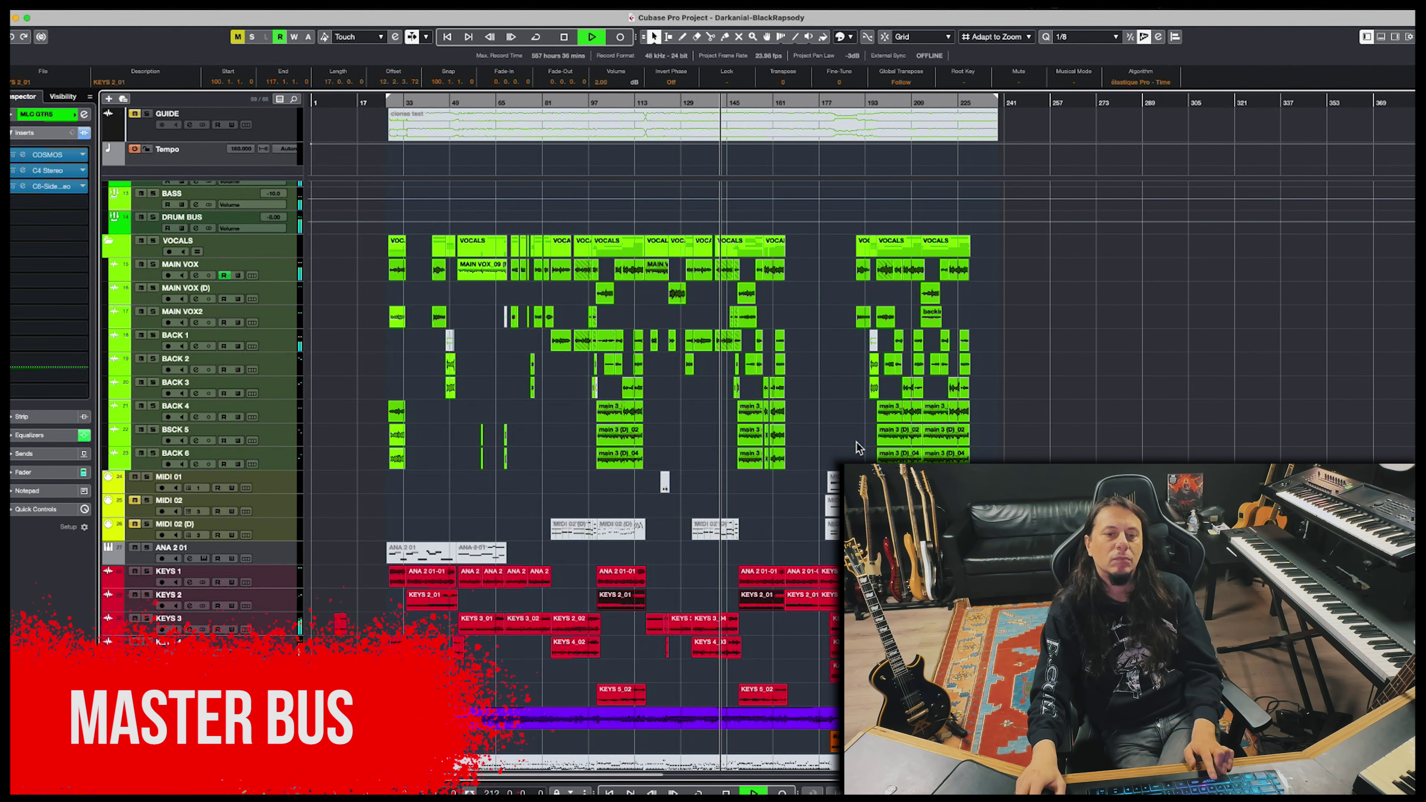